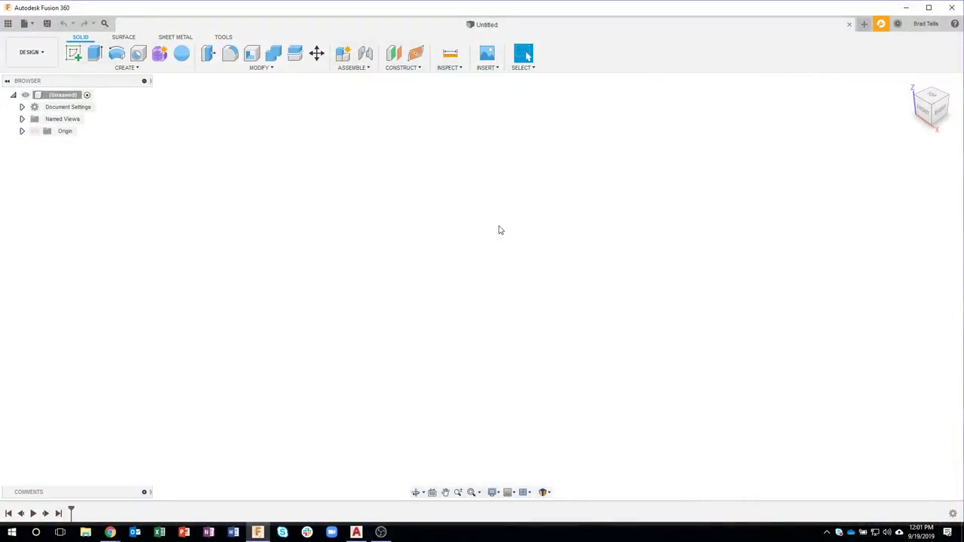
Glance at the DP942 drawing in AutoCAD, then show the Tech Thursdays project files in Fusion 360
click(356, 532)
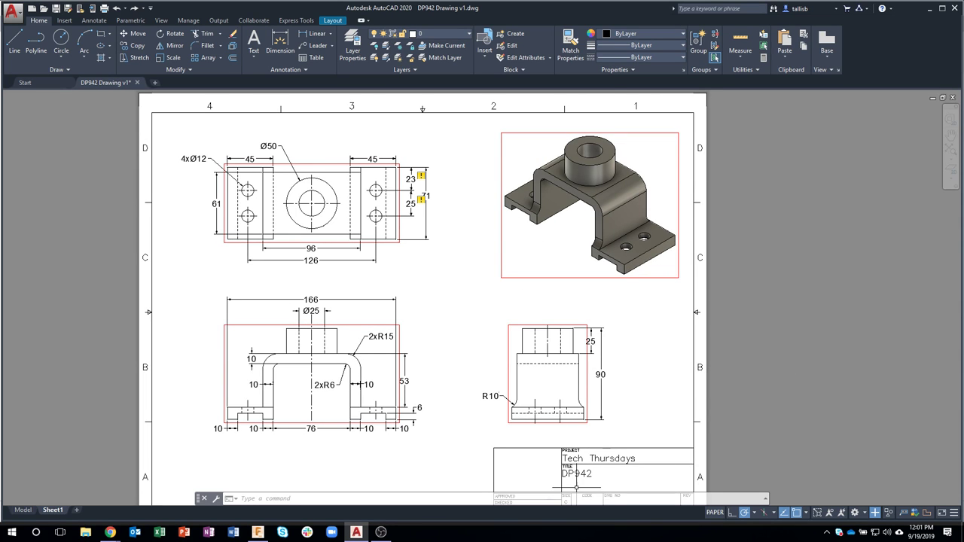
click(258, 534)
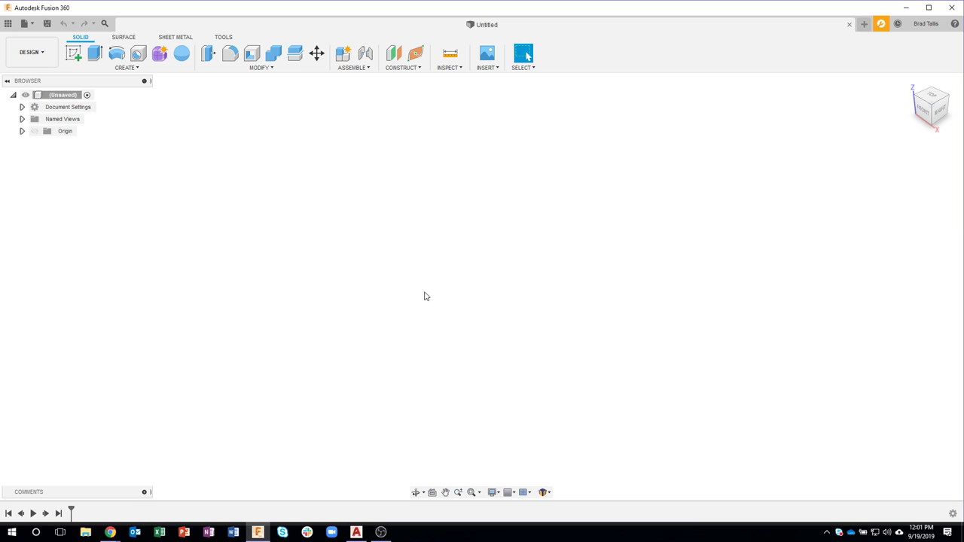
click(8, 23)
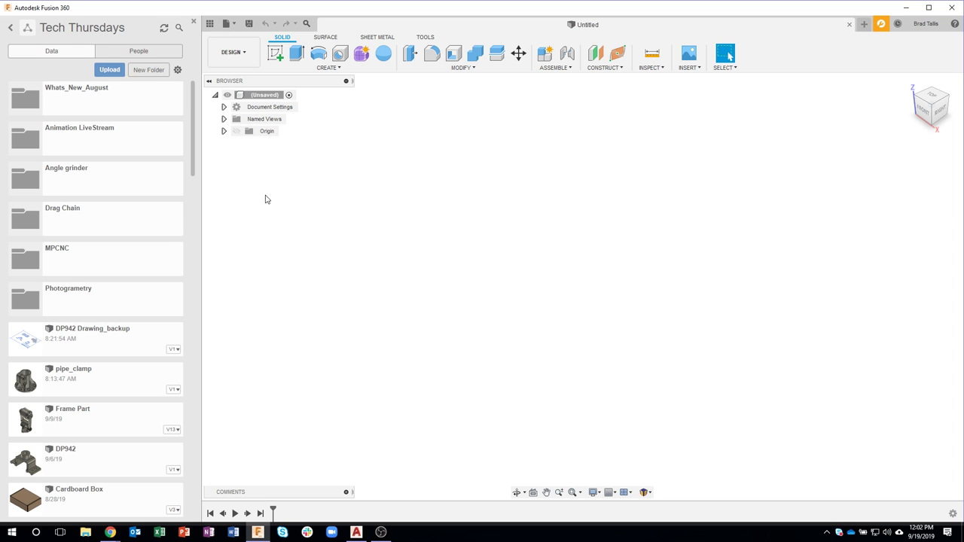
Upload DP942 Drawing v1.dwg from Downloads, filtered by *.dwg, into the Tech Thursdays project
click(116, 72)
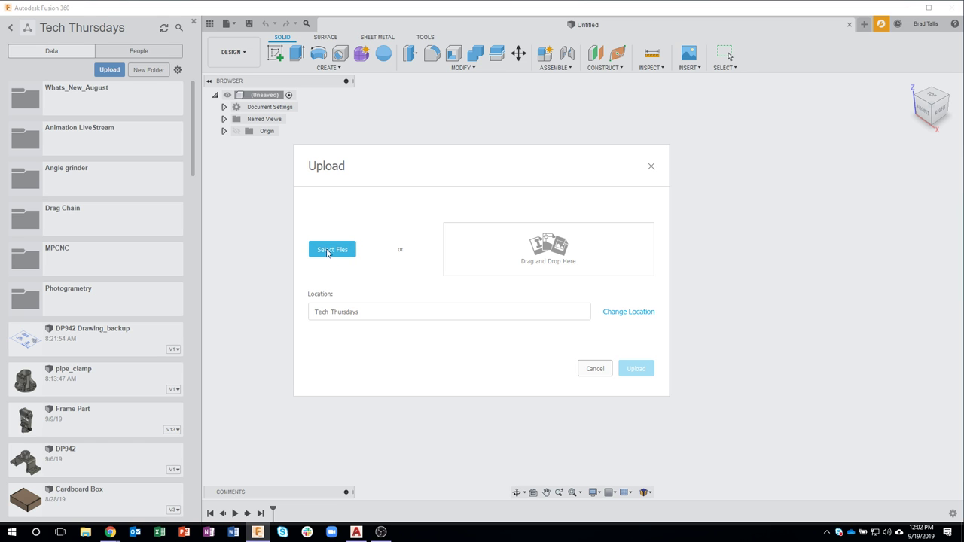
click(335, 252)
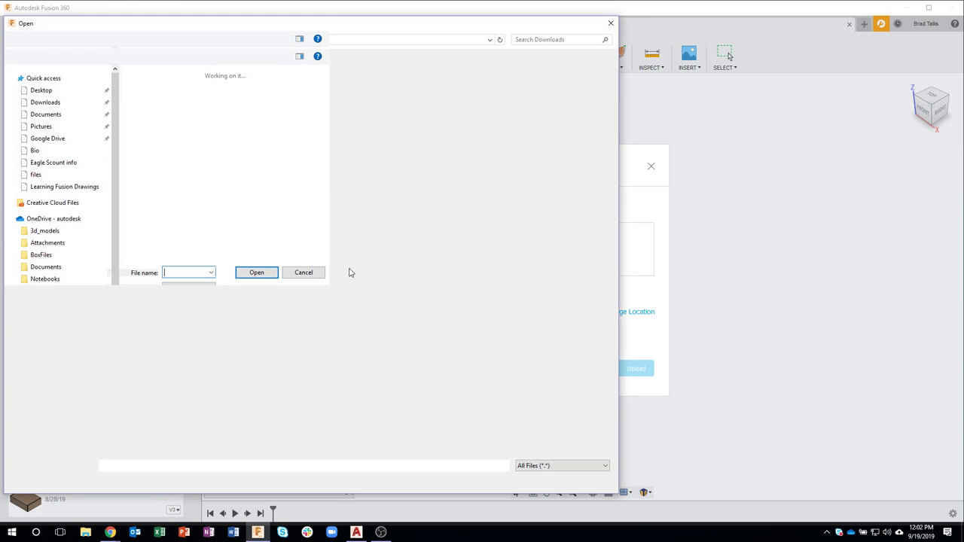
click(527, 39)
click(531, 54)
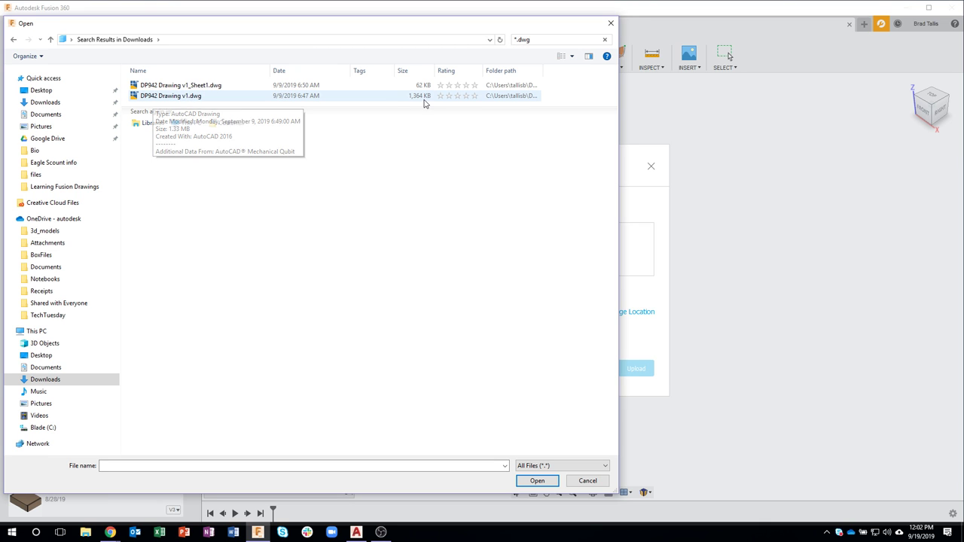
click(210, 99)
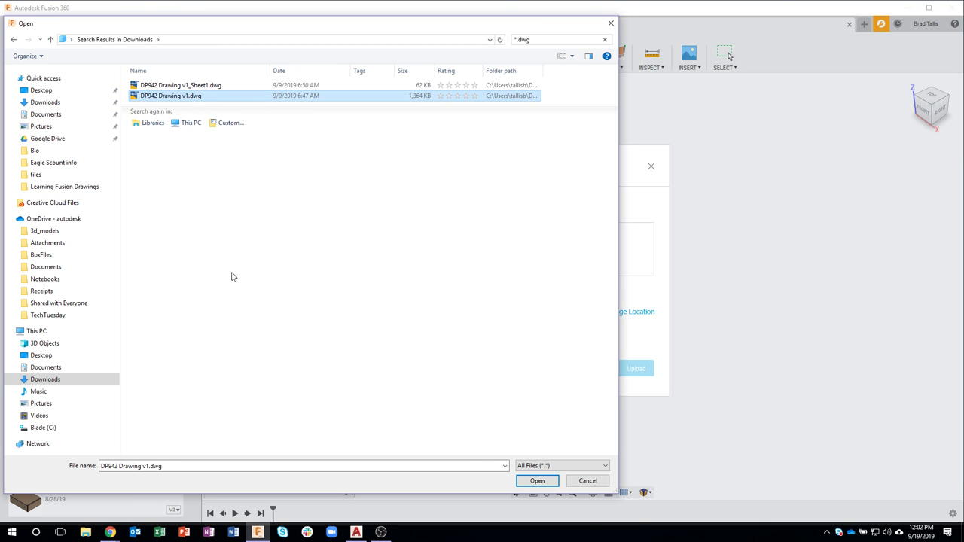
click(537, 481)
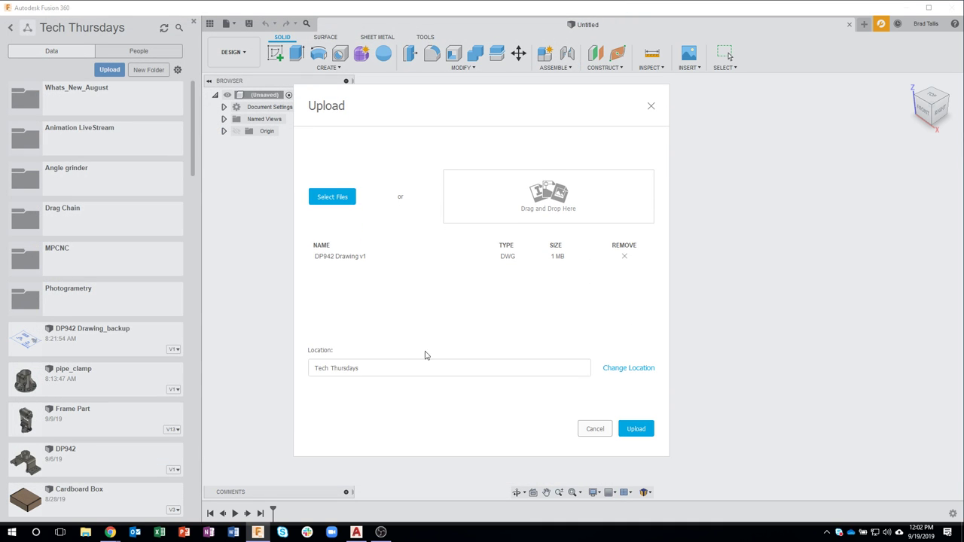
click(629, 428)
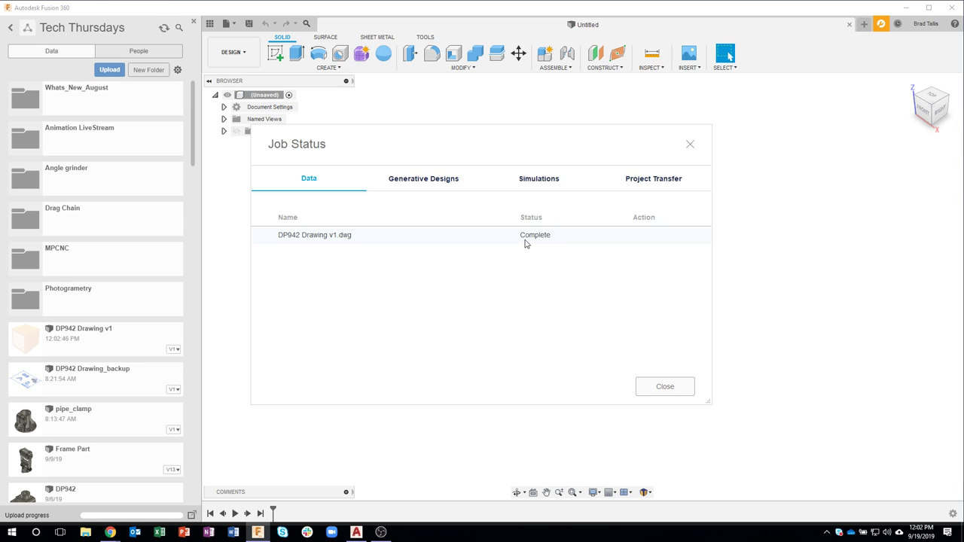
Open DP942 Drawing v1 from the Data Panel as a design, then bring AutoCAD's DP942 sheet forward
click(655, 387)
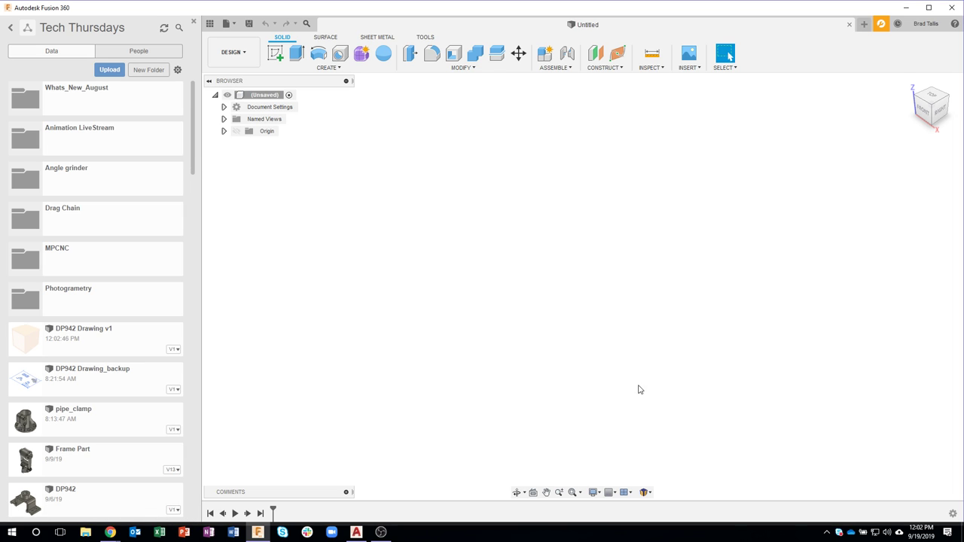
right_click(105, 342)
click(128, 343)
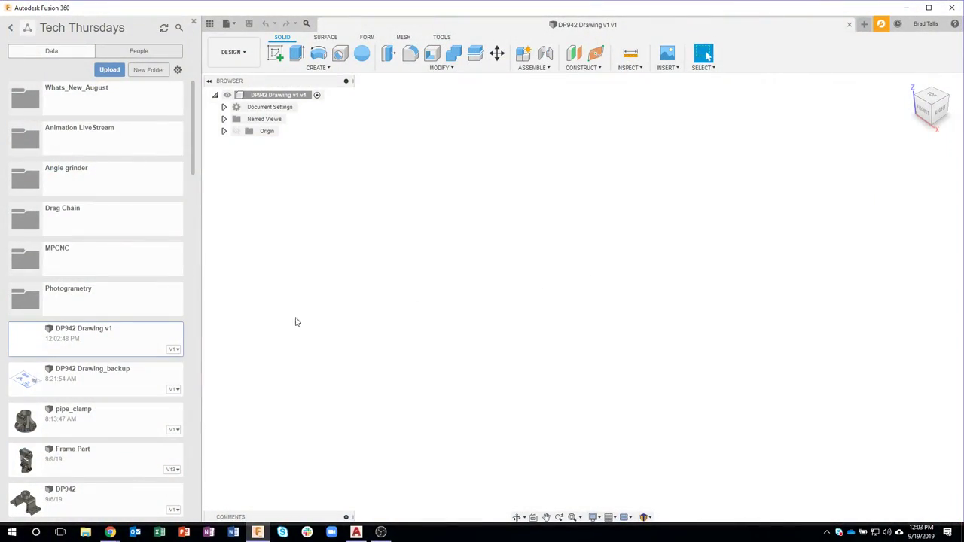
click(356, 532)
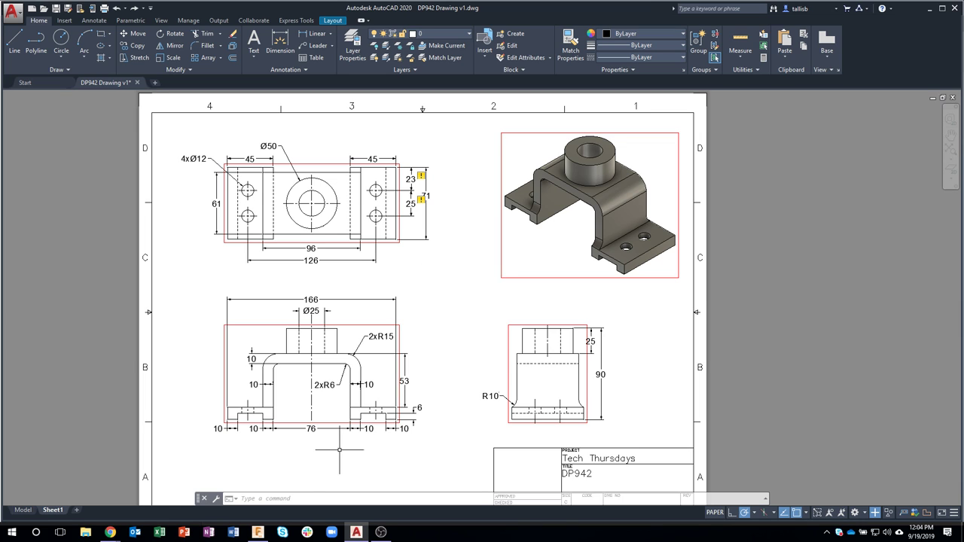
Export the DP942 layout to model space as livestream_demo.dwg in Downloads without opening it
click(279, 498)
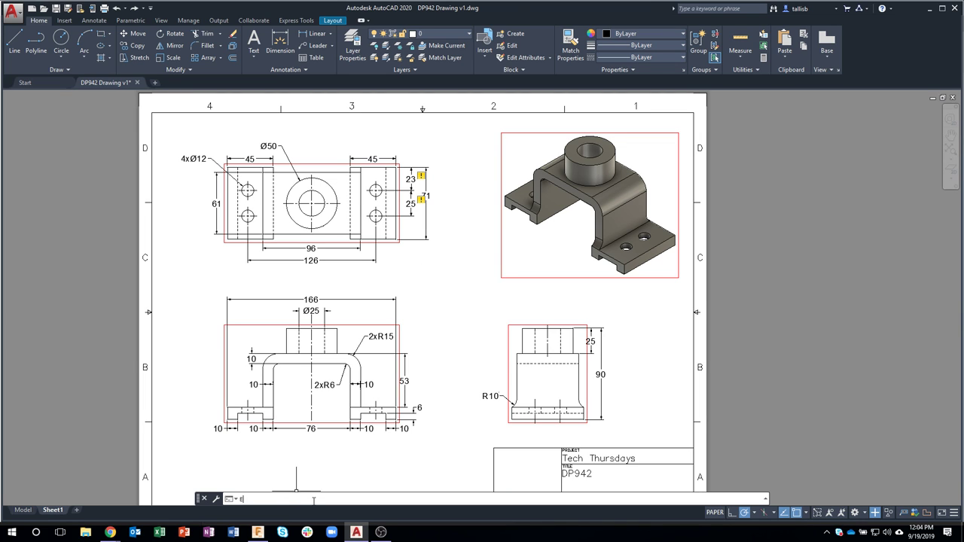
text(EXPORTLAYOUT)
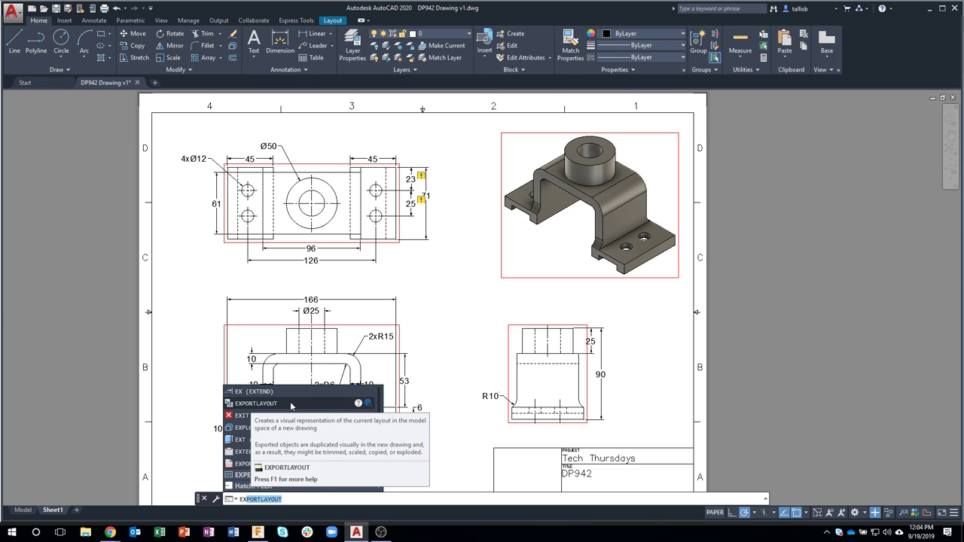
click(288, 404)
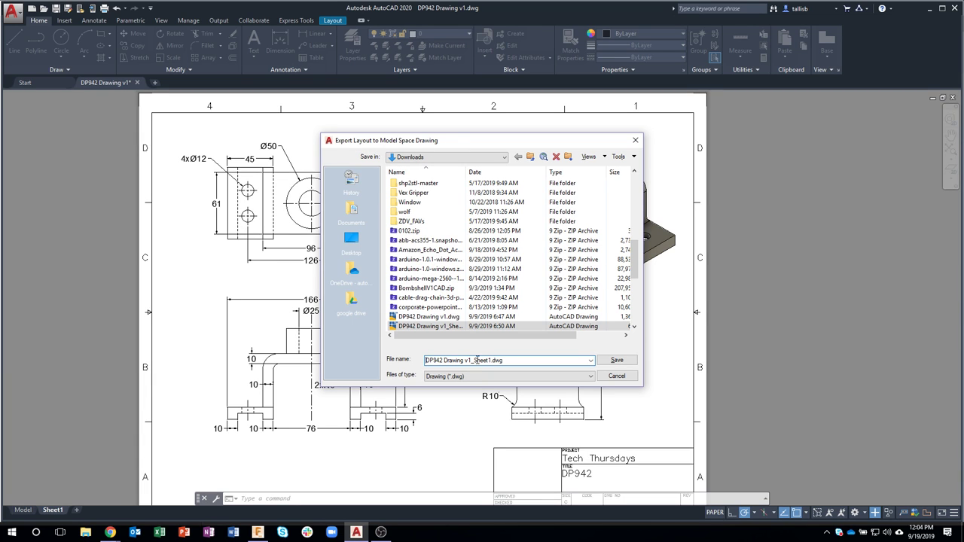
drag(491, 360, 415, 352)
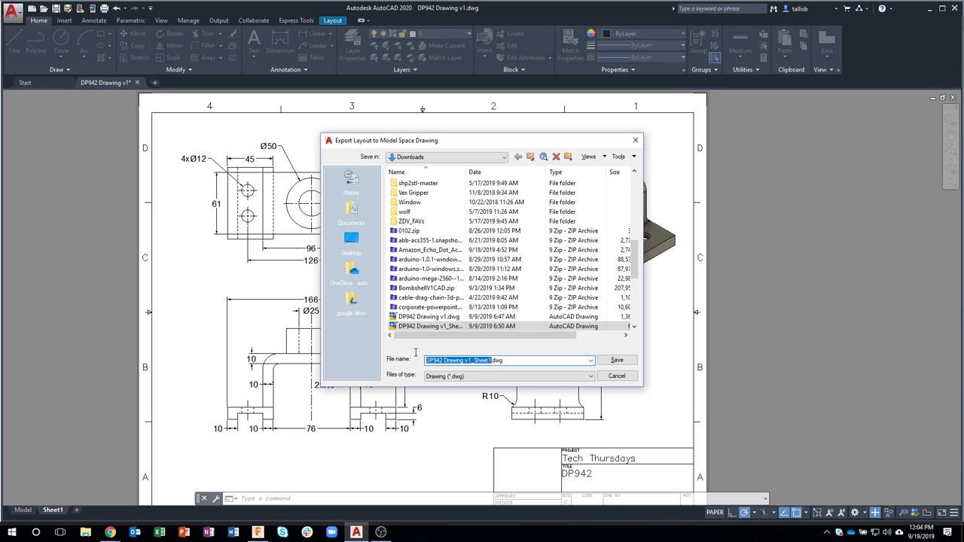
key(BackSpace)
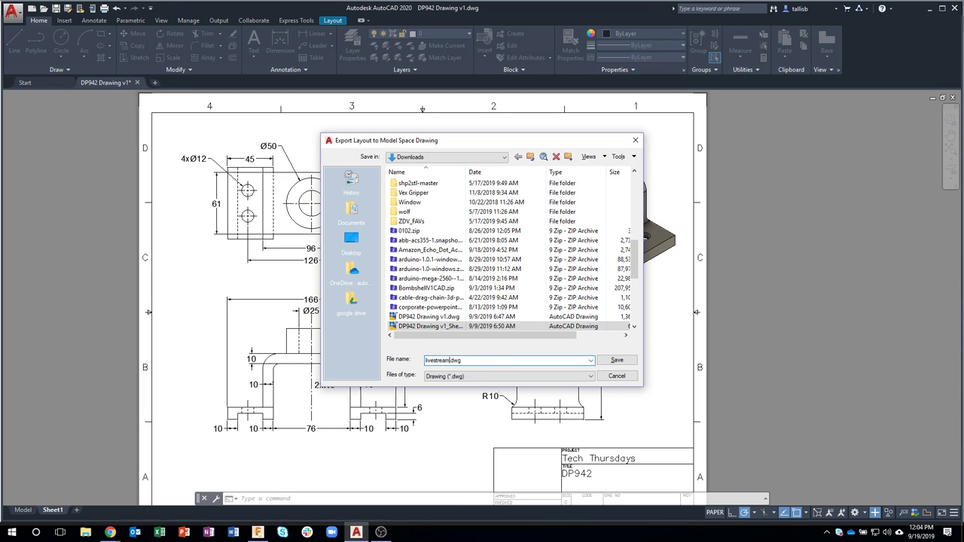
text(livestream_demo)
click(617, 360)
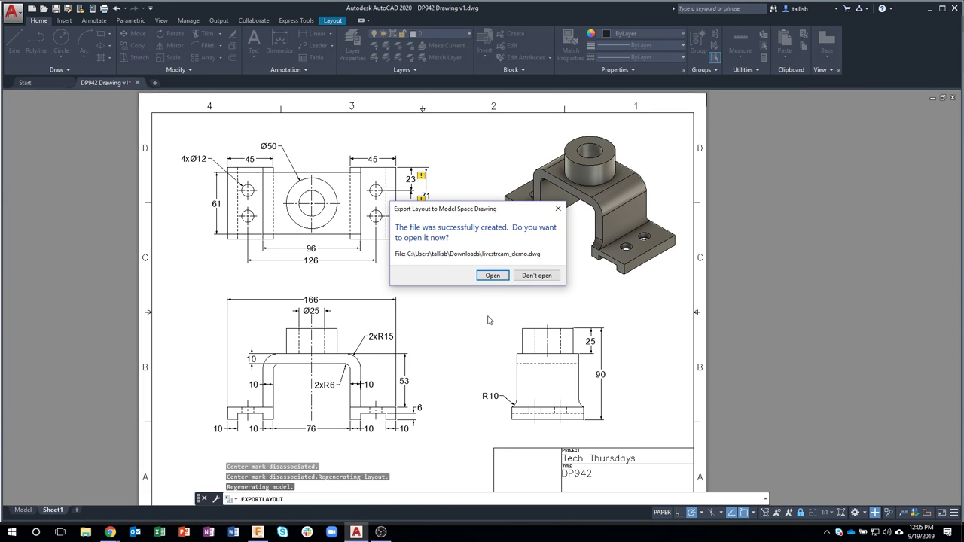
click(535, 276)
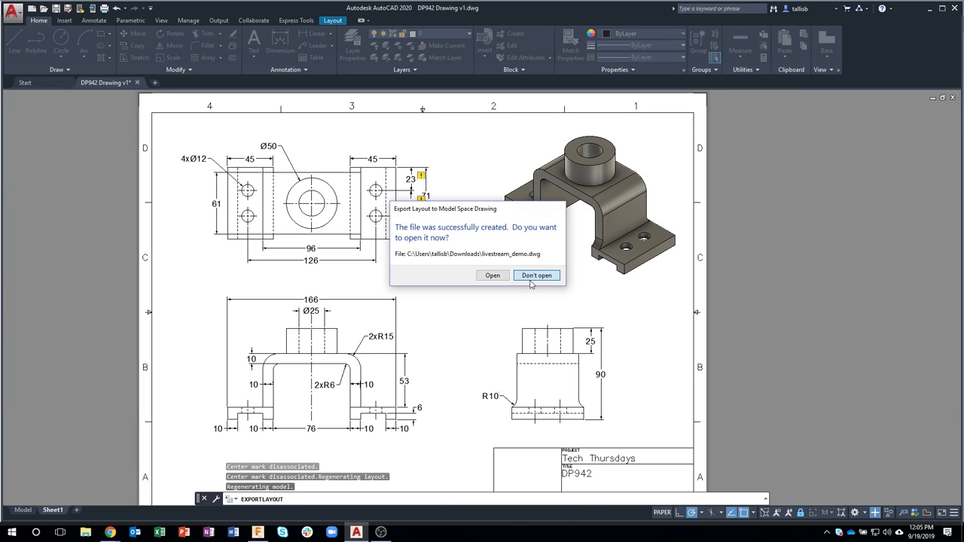
Upload livestream_demo.dwg from Downloads into Tech Thursdays and dismiss the completed job status
click(930, 10)
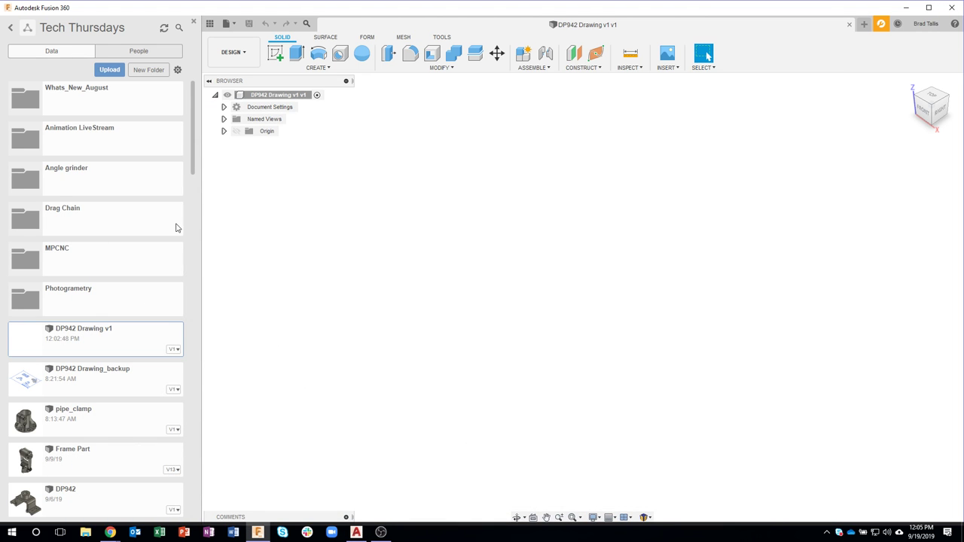
click(110, 69)
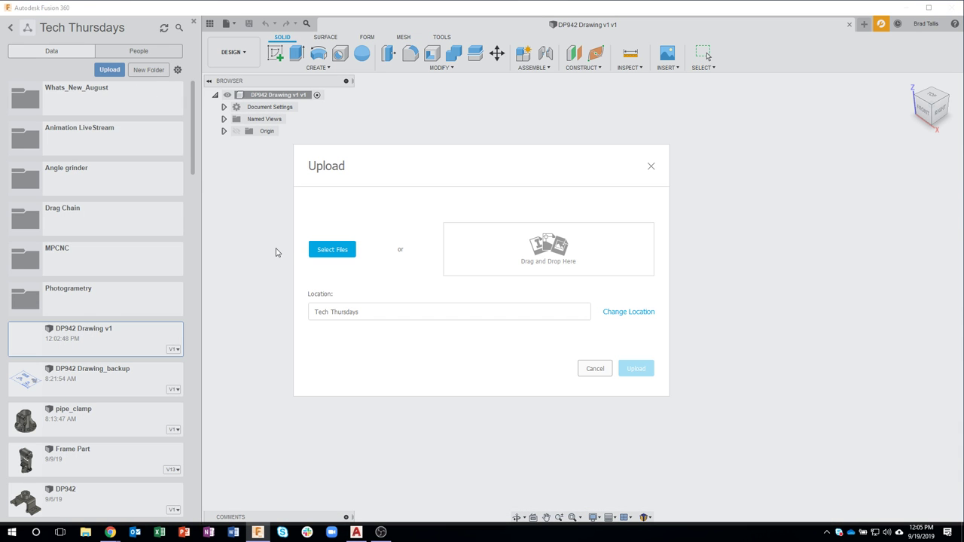
click(324, 250)
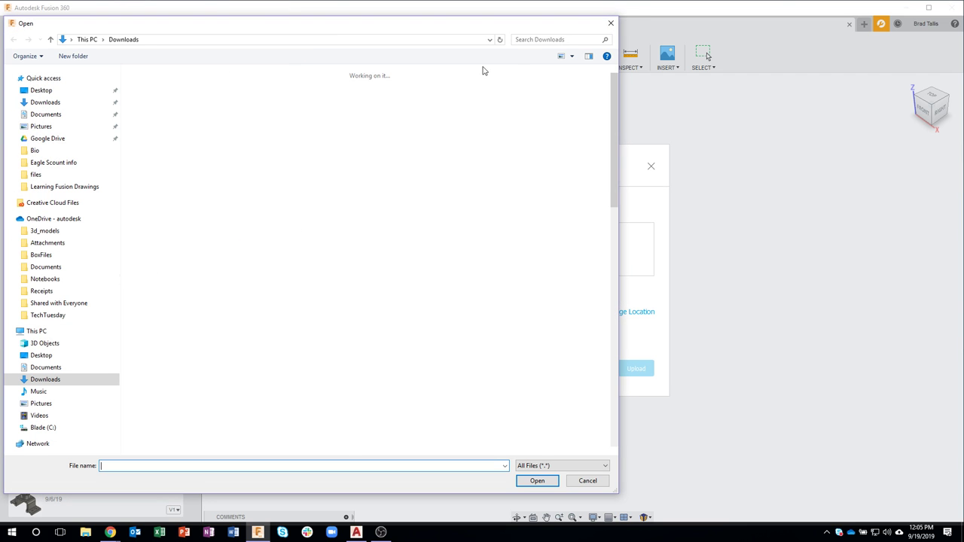
click(542, 40)
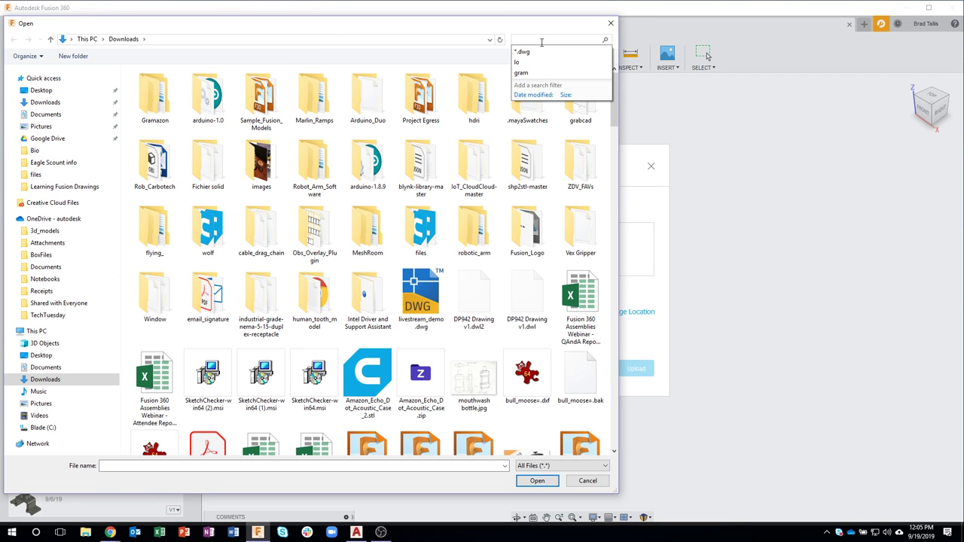
click(525, 52)
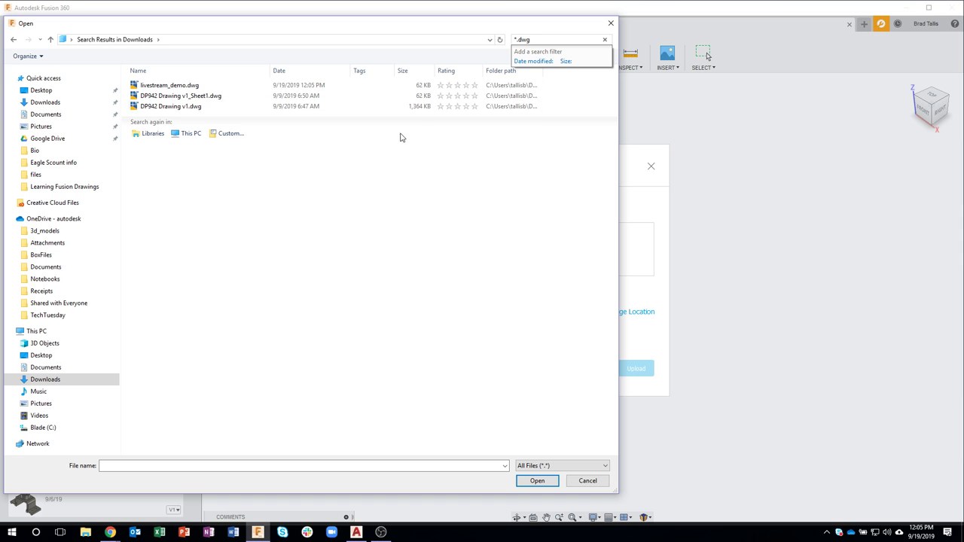
click(171, 87)
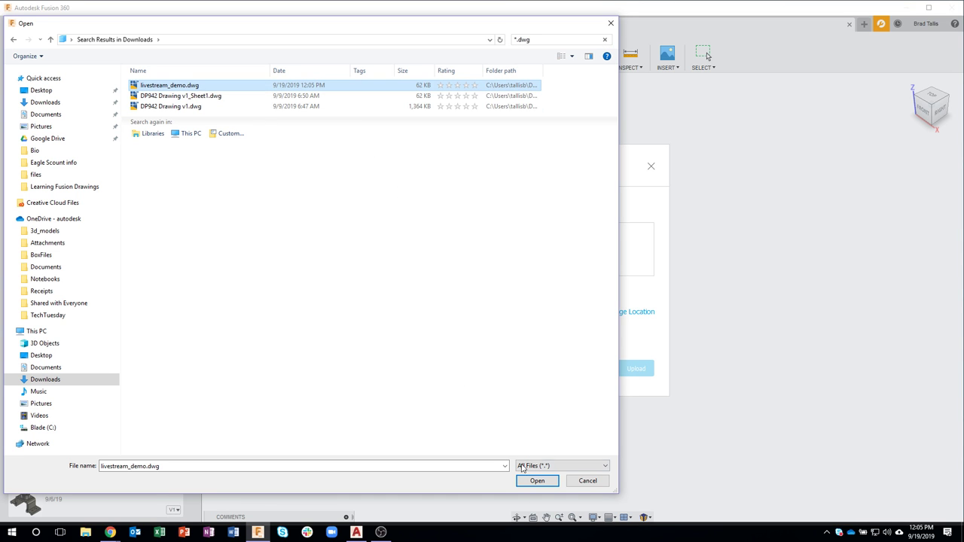
click(536, 481)
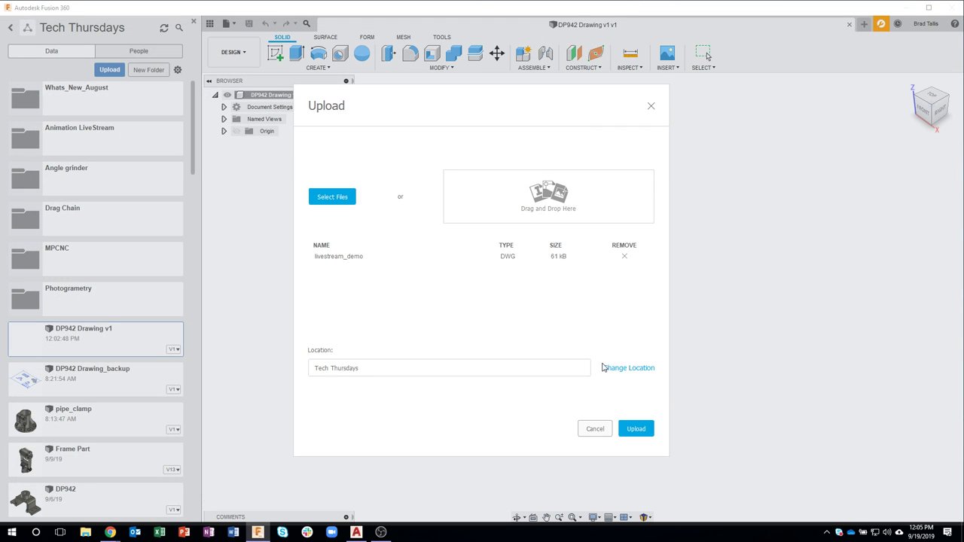
click(632, 430)
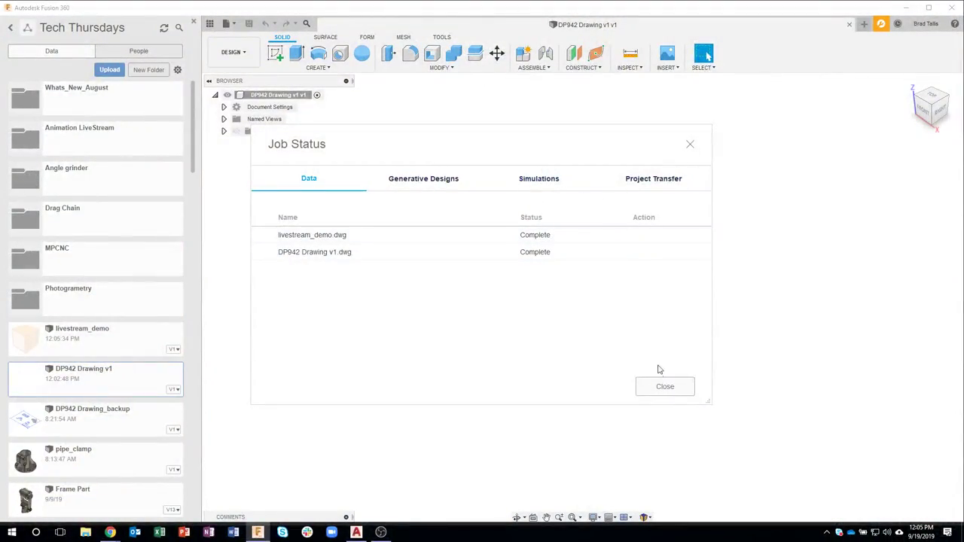
click(653, 386)
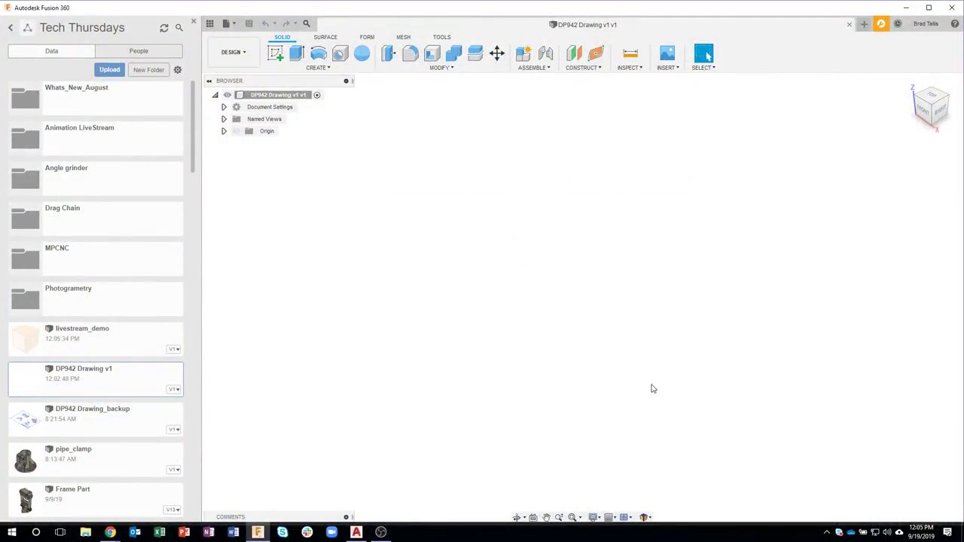
Open livestream_demo as a design, select its imported drawing sheet, then close its tab
right_click(97, 337)
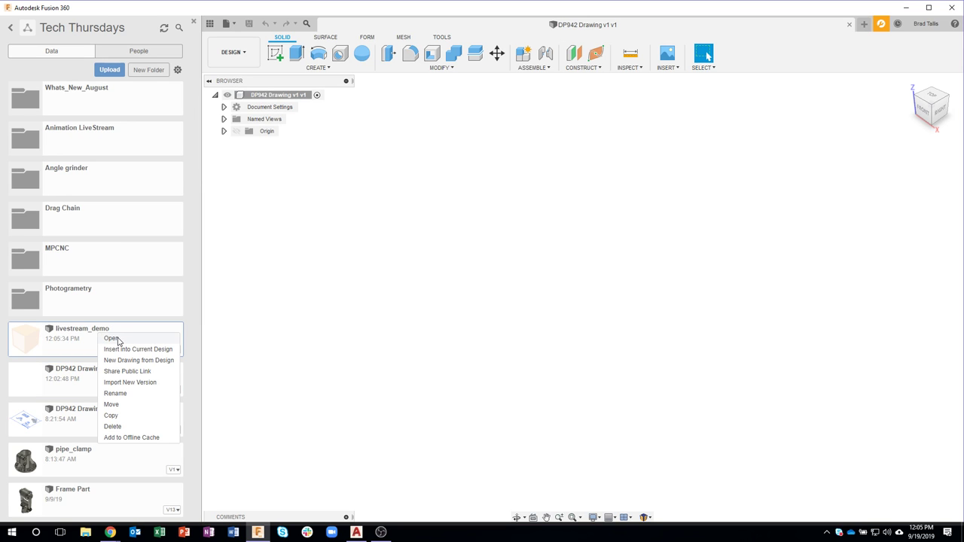
click(111, 338)
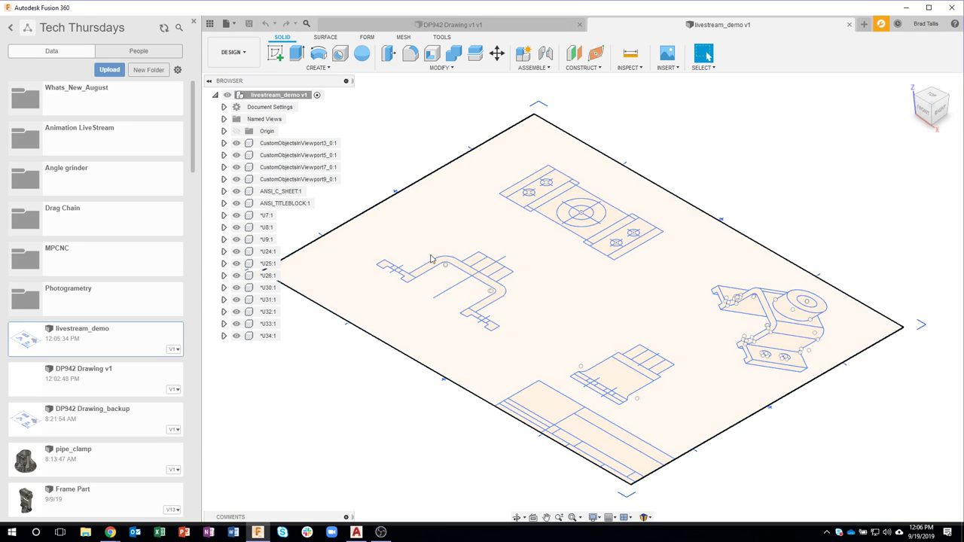
click(430, 259)
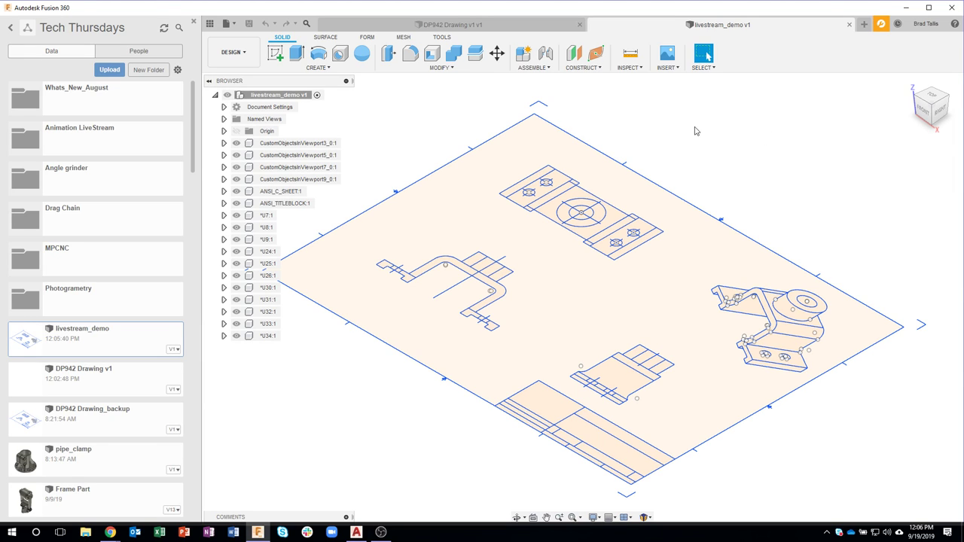
click(849, 25)
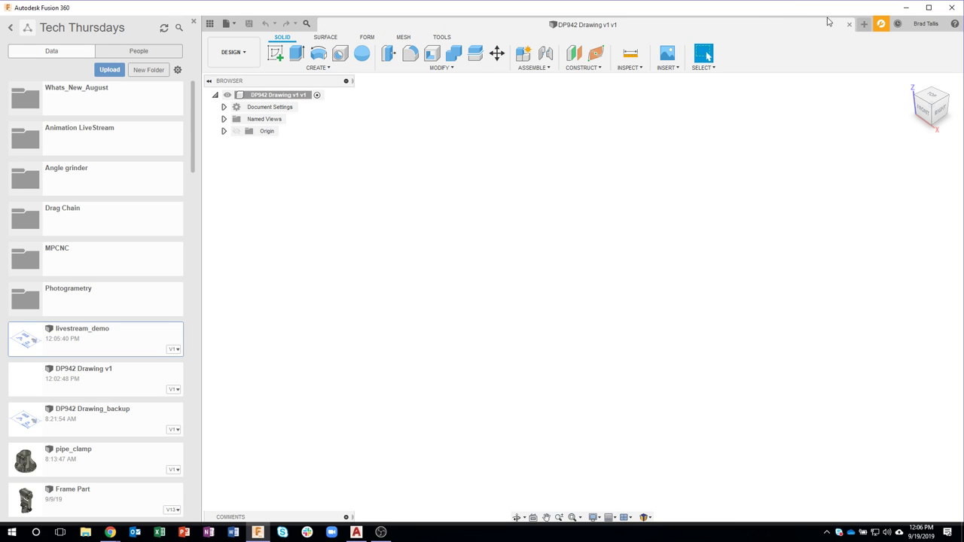
Close DP942 Drawing and save the new untitled design as 'demo'
click(849, 26)
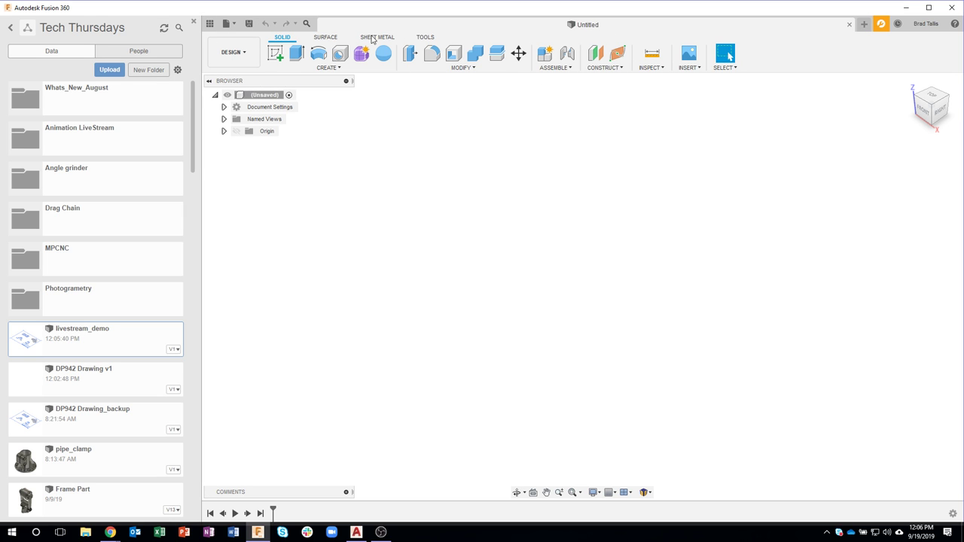
click(249, 24)
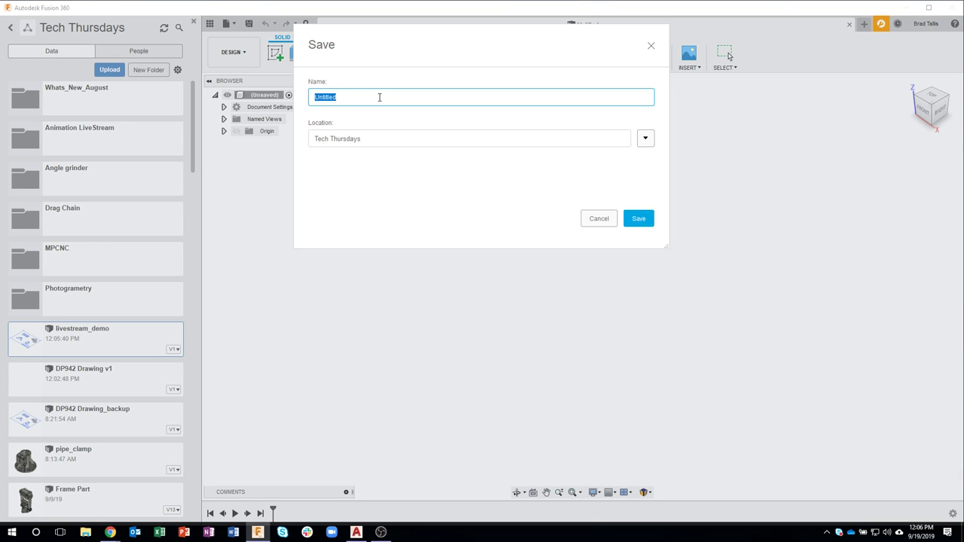
text(demo)
key(Return)
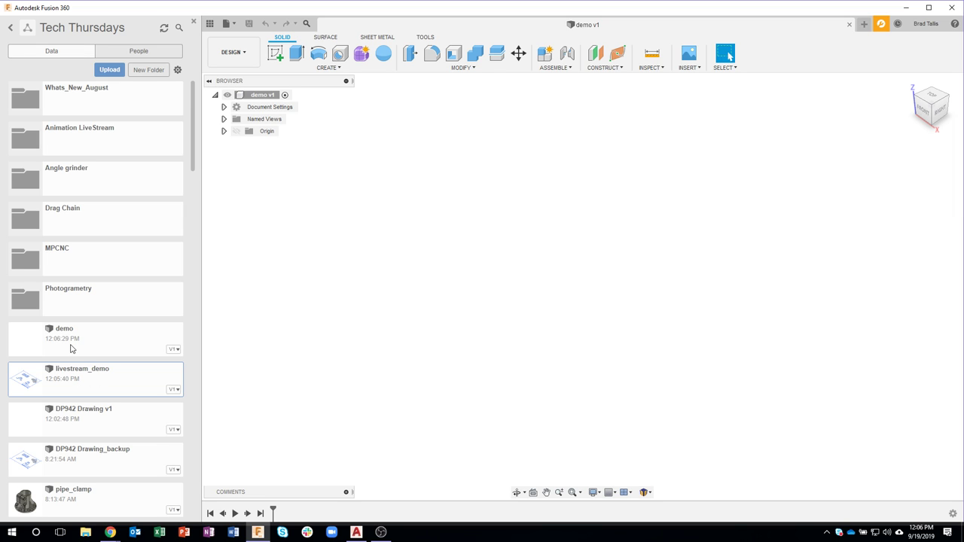
Insert livestream_demo into the demo design and show the origin planes
right_click(84, 376)
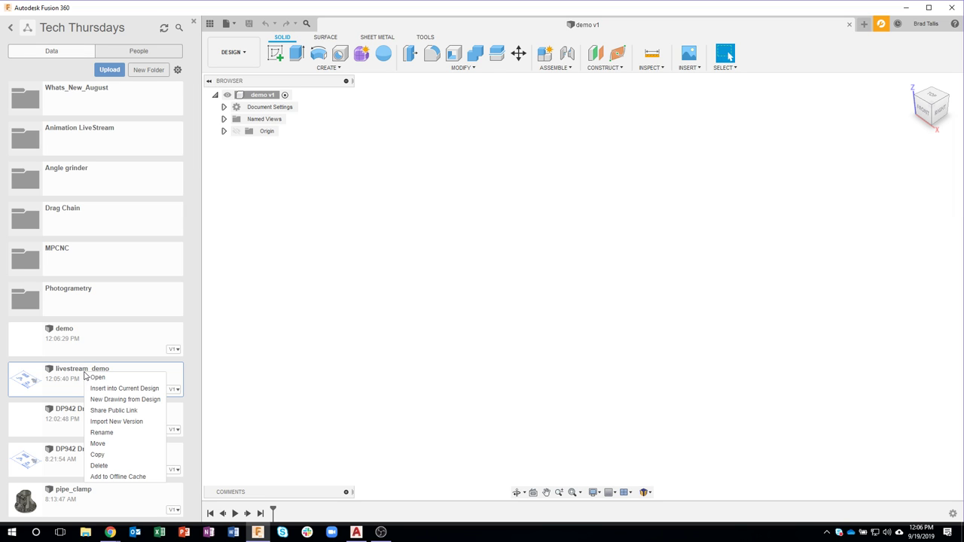
click(128, 389)
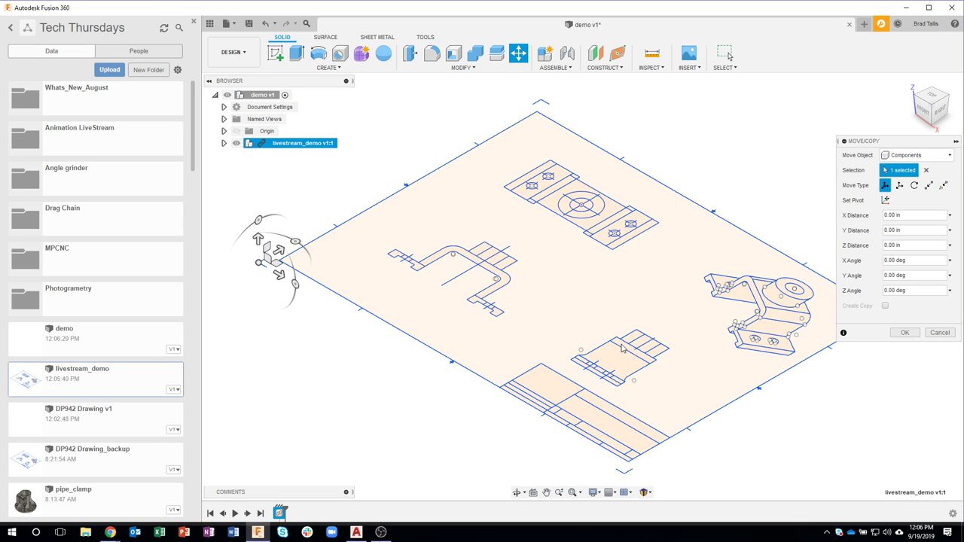
click(236, 131)
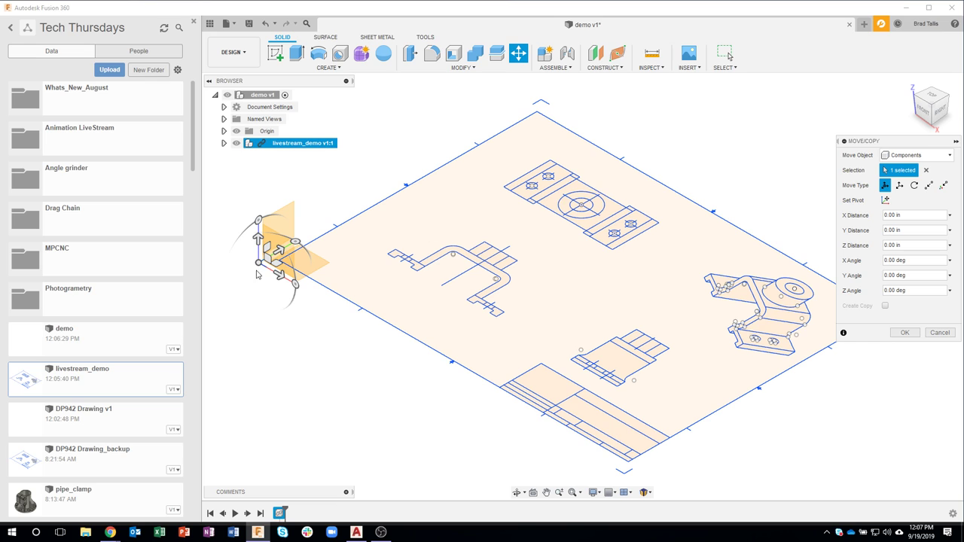
Move the drawing point to point so the central circle's centre lands on the origin
click(928, 186)
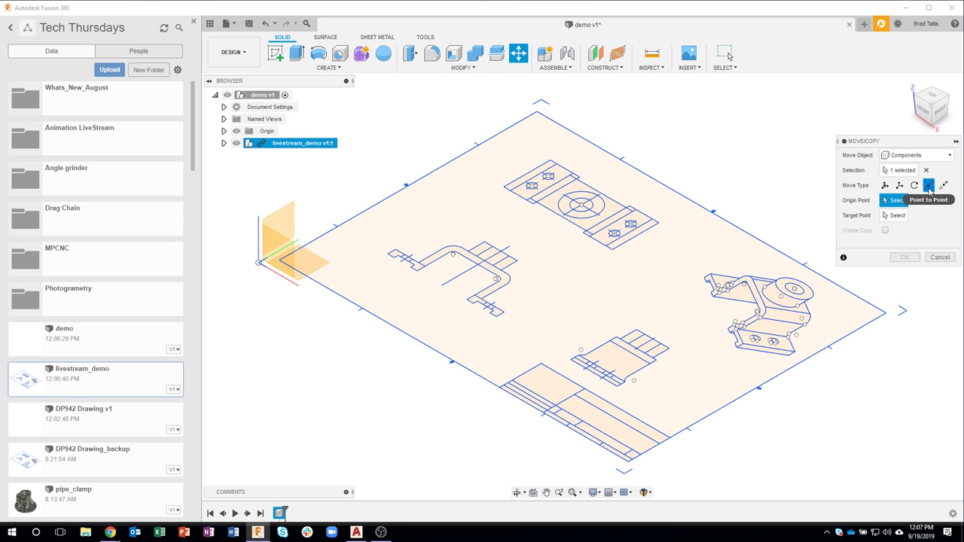
click(582, 209)
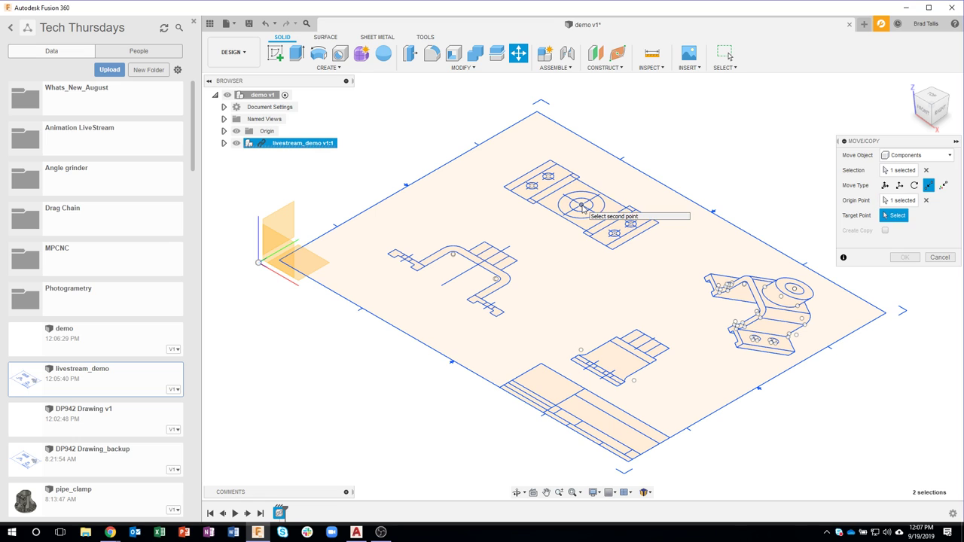
click(258, 265)
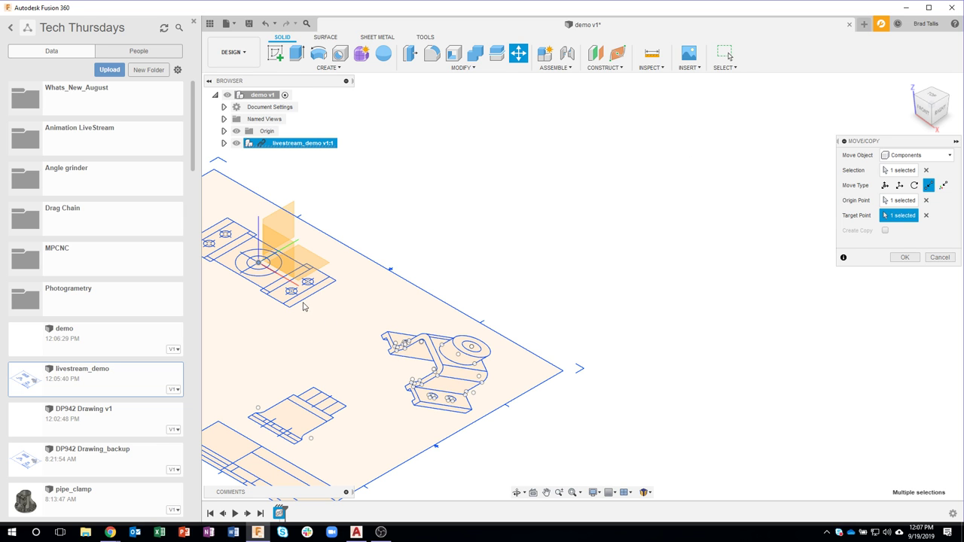
middle_drag(493, 273, 760, 202)
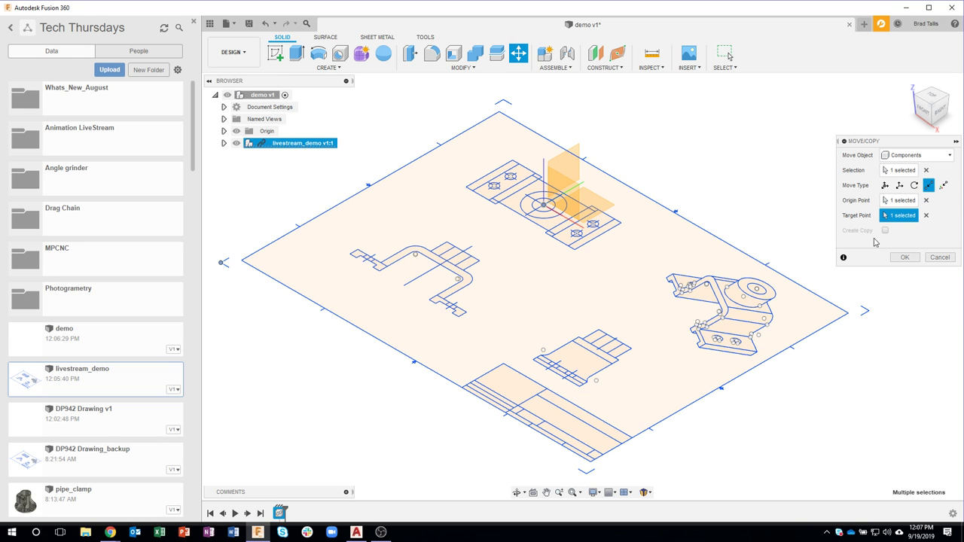
click(903, 259)
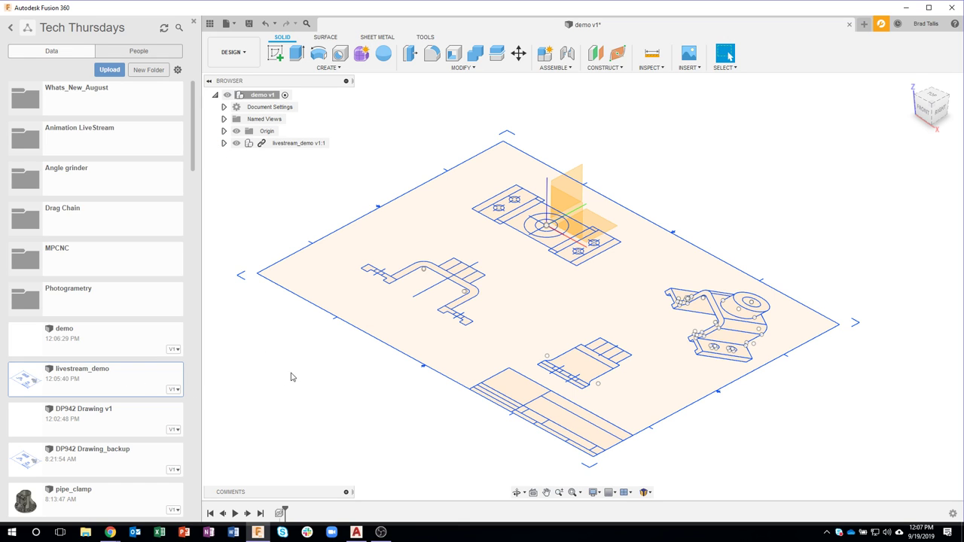
Break the inserted livestream_demo component's link and expand its contents
right_click(277, 148)
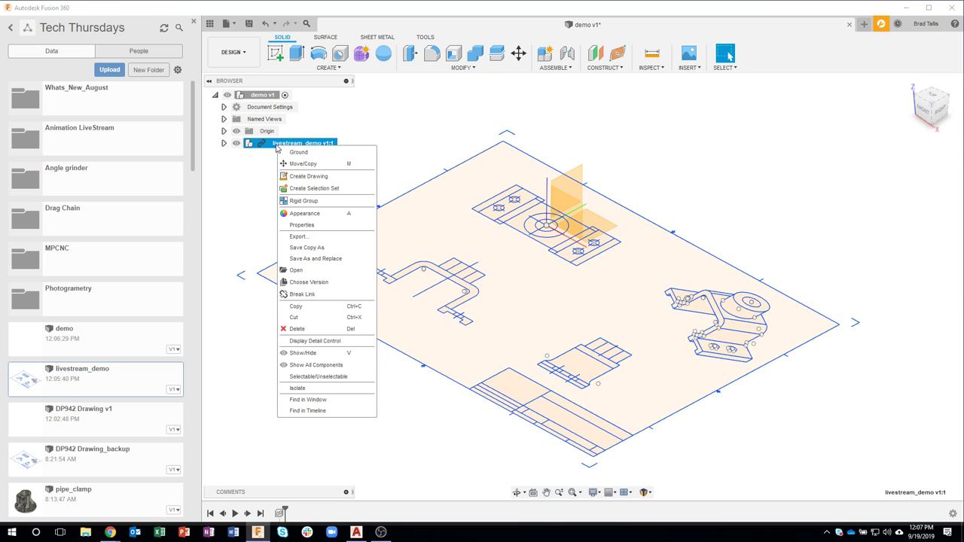
click(321, 299)
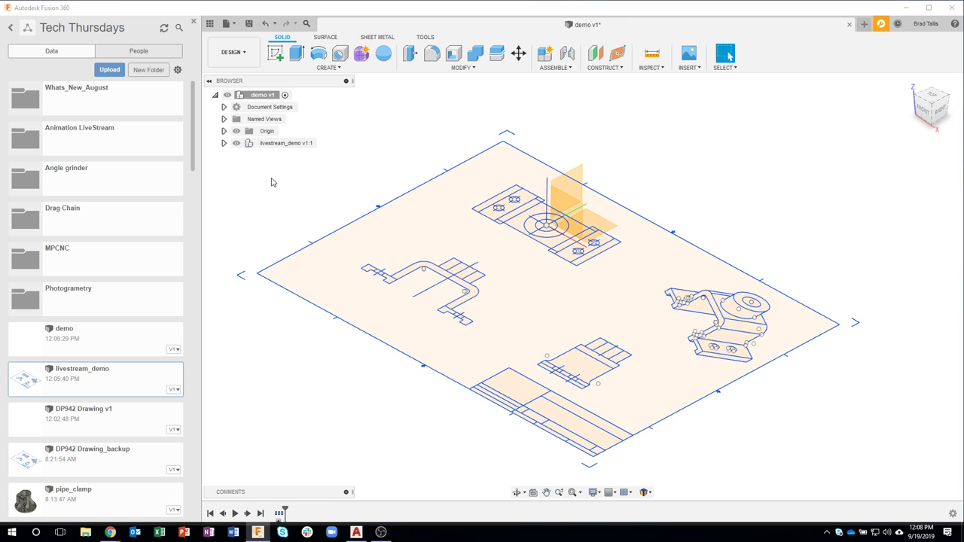
click(224, 144)
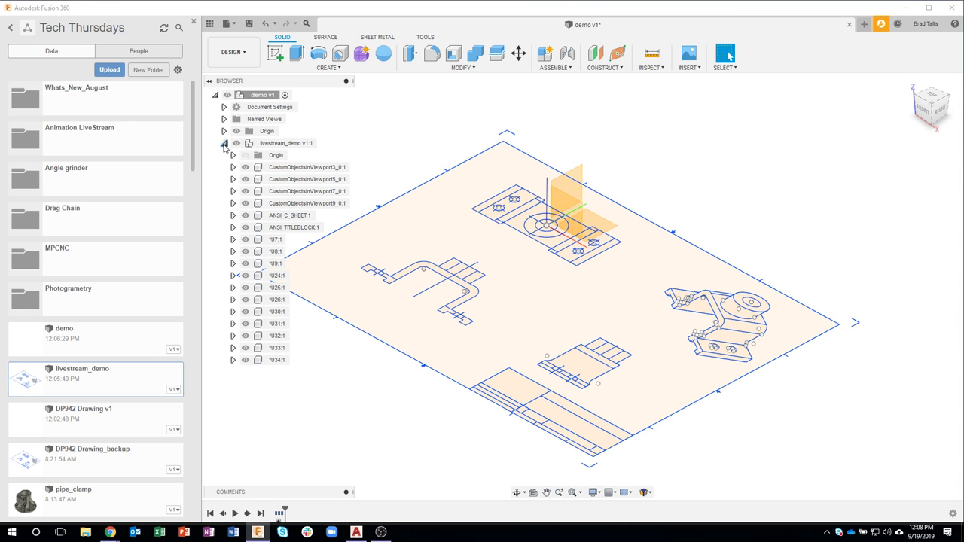
middle_drag(394, 153, 451, 157)
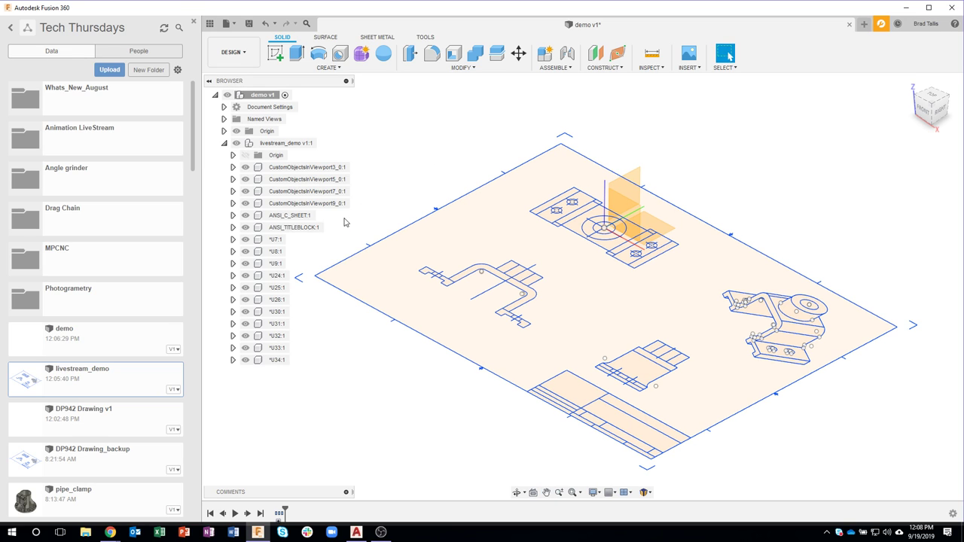
Toggle visibility of the CustomObjectsInViewport3, 5 and 7 parts to identify each
click(314, 167)
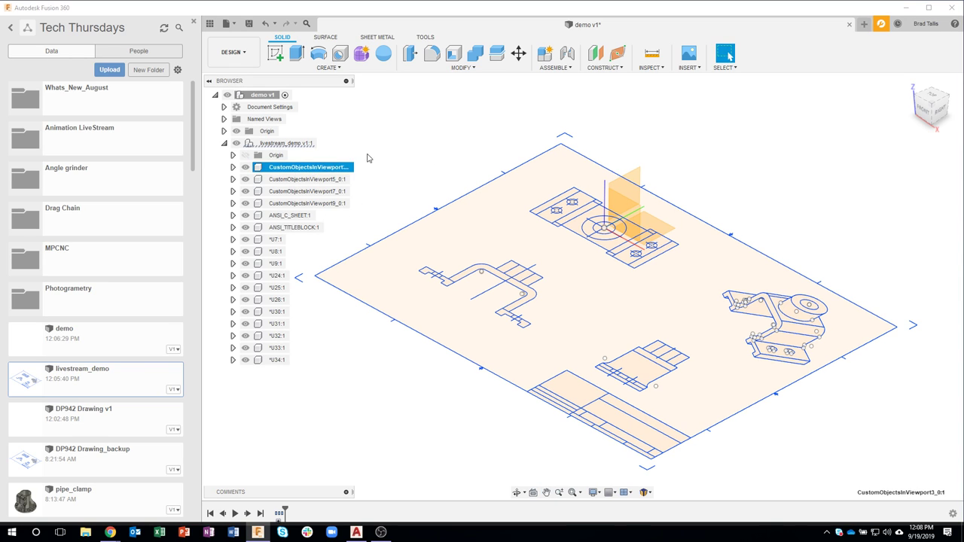
click(245, 167)
click(245, 168)
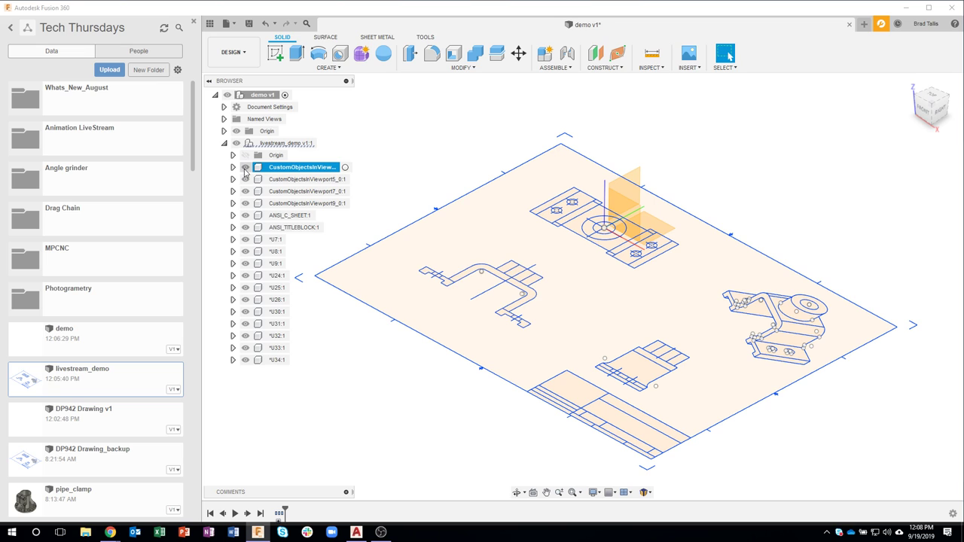
click(245, 179)
click(245, 180)
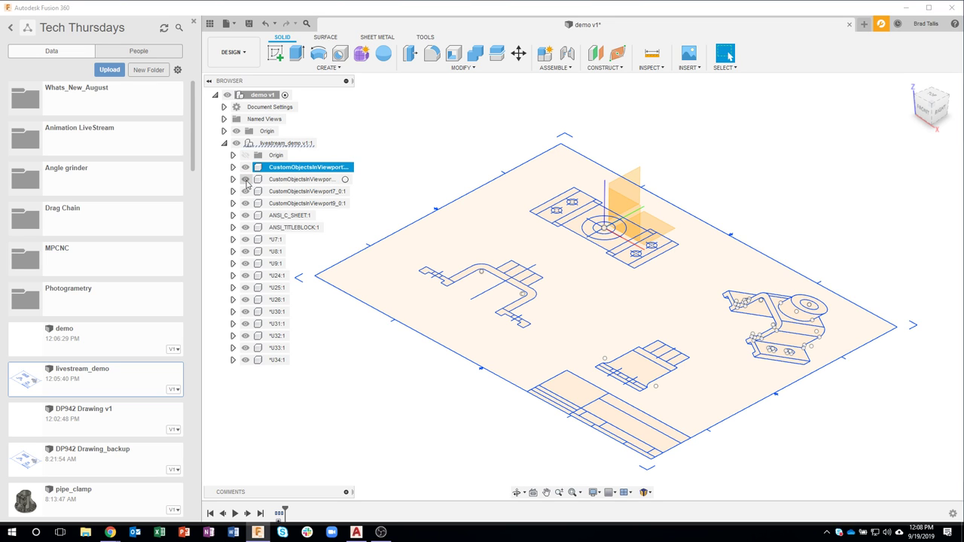
click(245, 191)
click(246, 191)
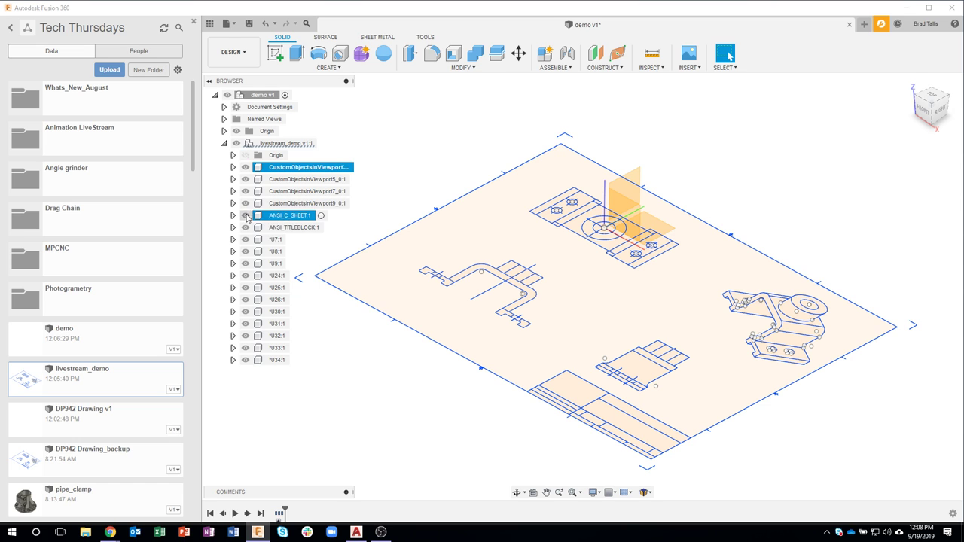
Identify the ANSI_C_SHEET, ANSI_TITLEBLOCK and U7 components, then select ANSI_C_SHEET:1 through *U34:1
click(245, 215)
click(246, 215)
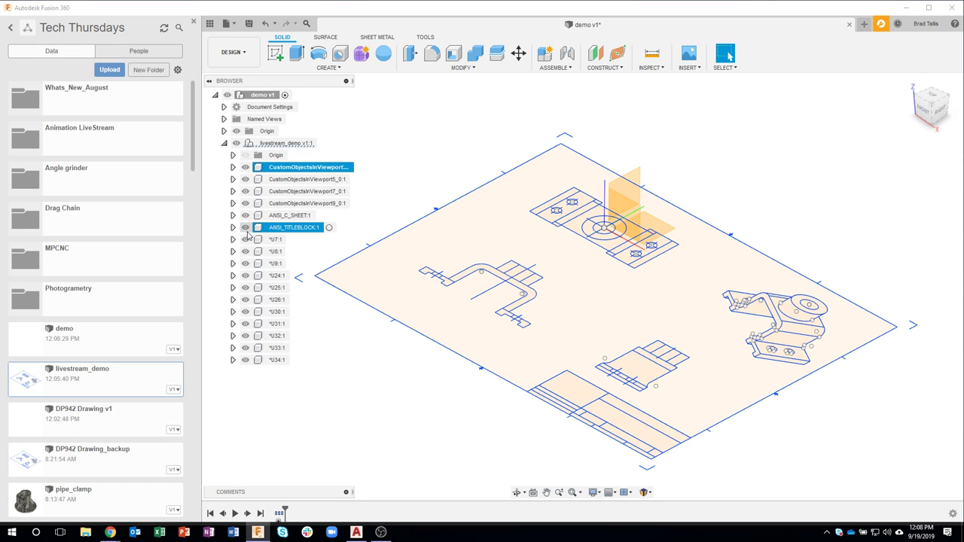
click(245, 227)
click(245, 228)
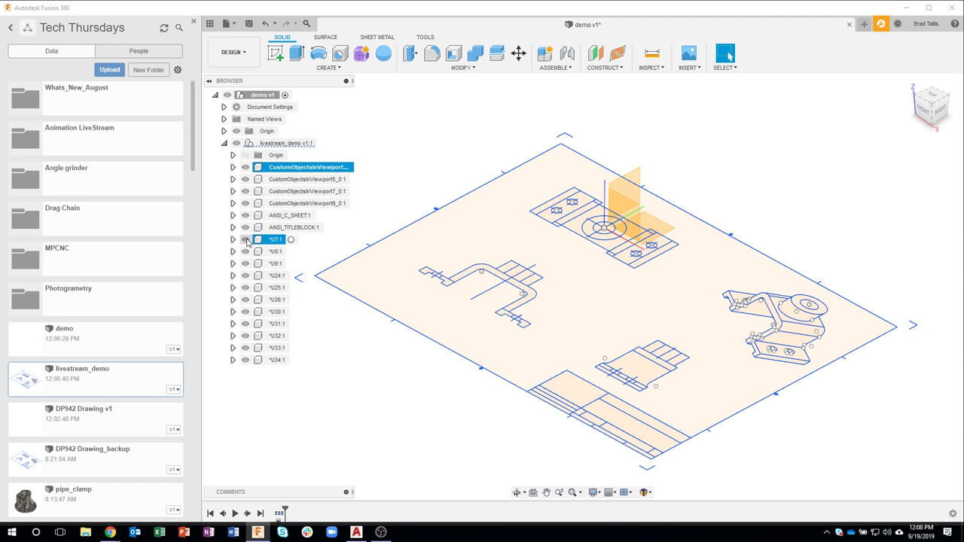
click(246, 239)
click(245, 239)
click(287, 217)
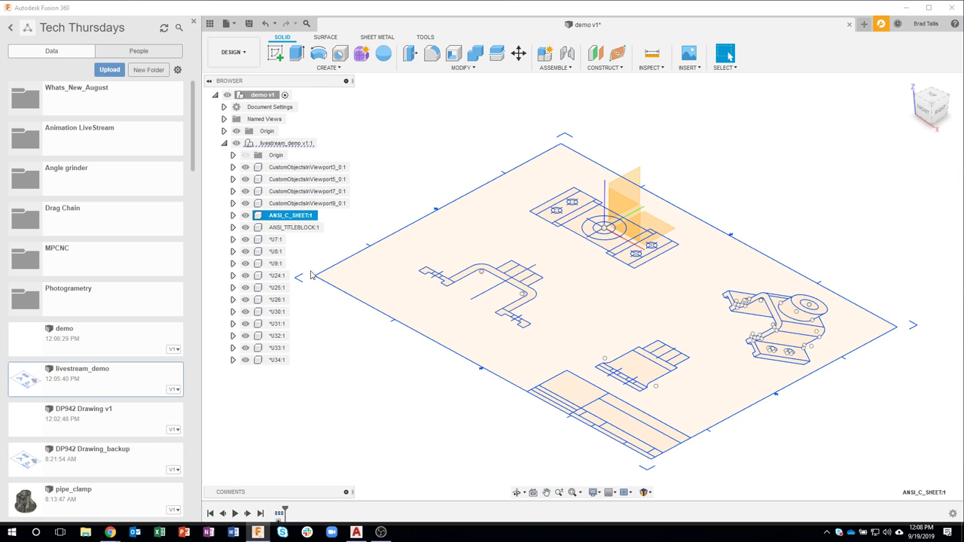
shift+click(280, 360)
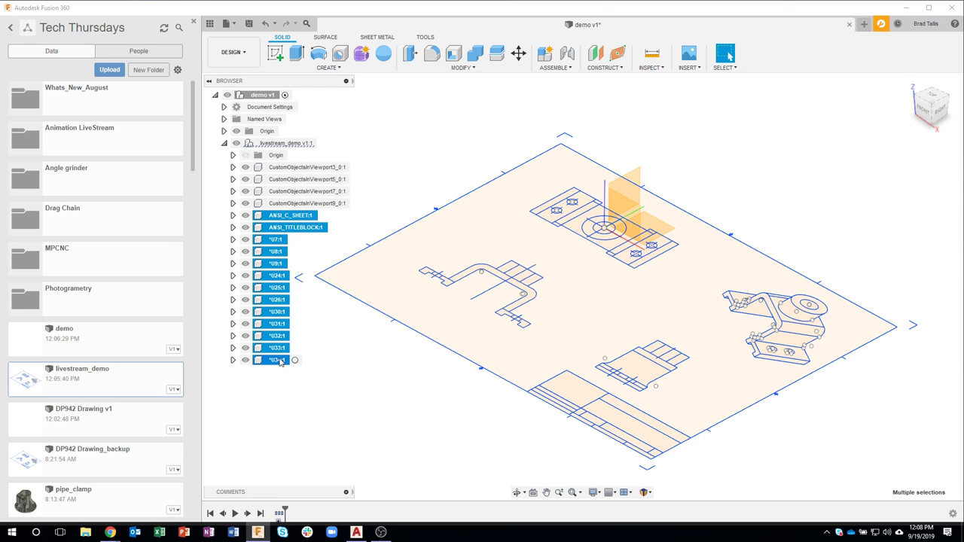
Delete the selected sheet, title block and *U block components, confirming the warning
right_click(277, 363)
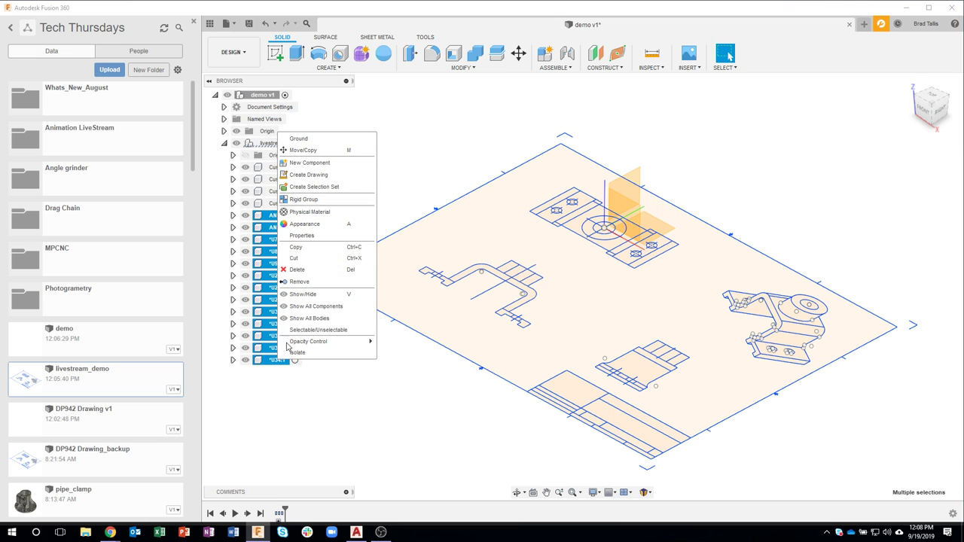
click(303, 276)
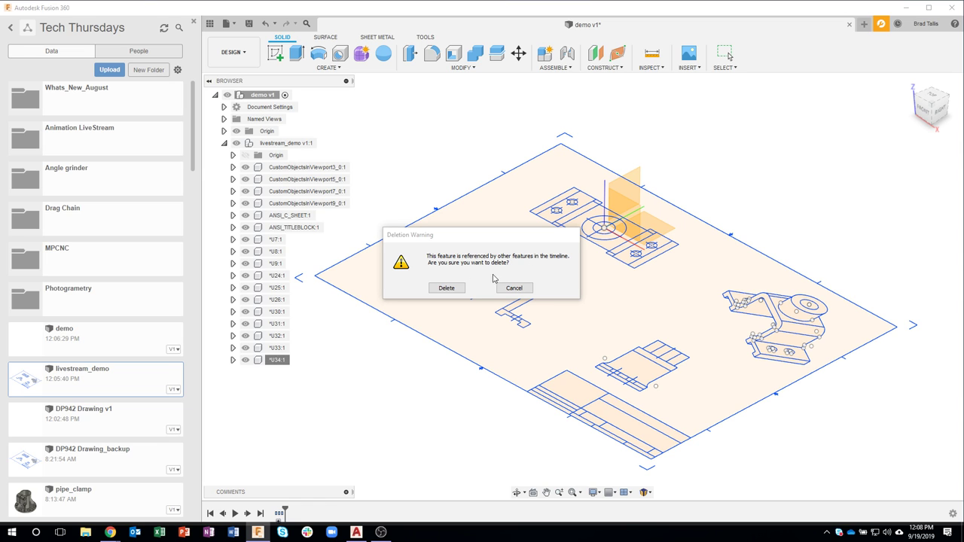
click(446, 288)
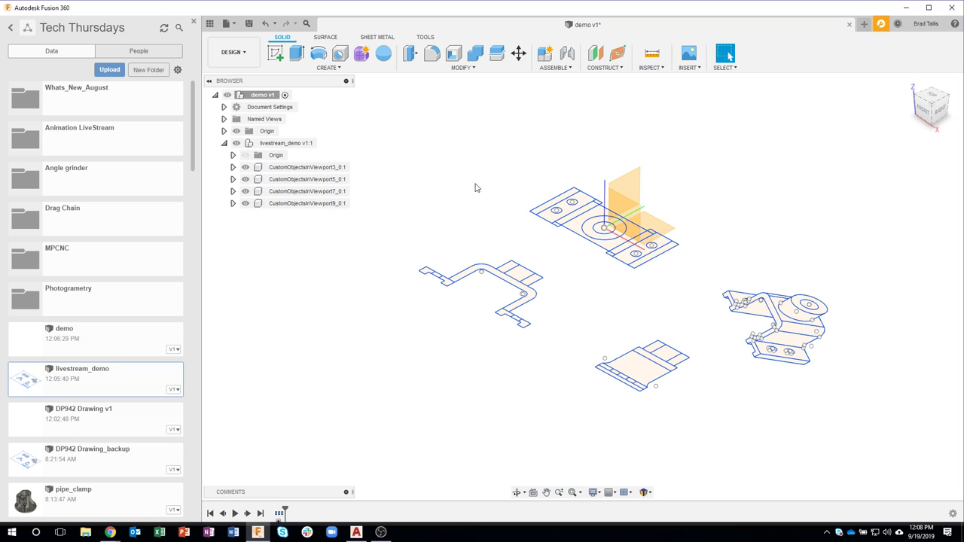
Toggle the bent bracket and CustomObjectsInViewport5 parts' visibility to identify them
click(245, 167)
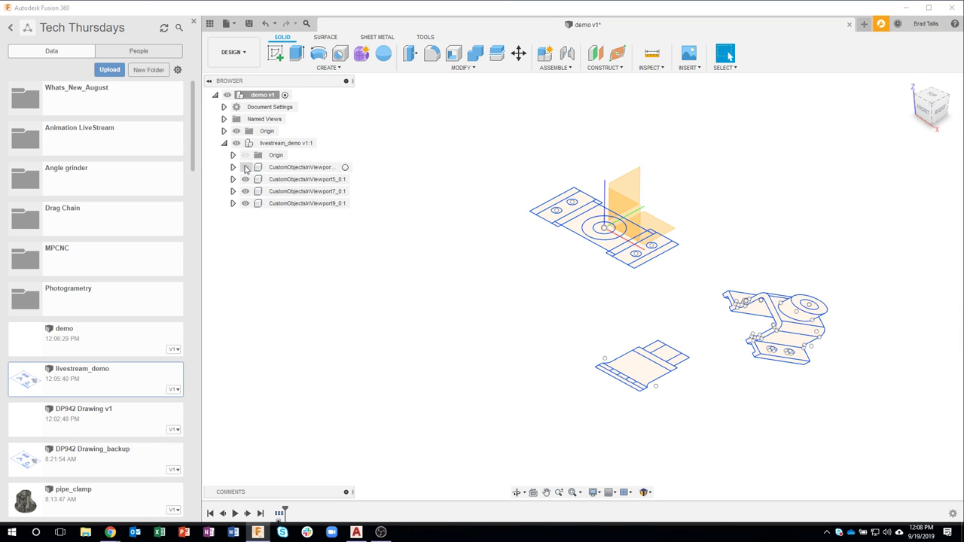
click(245, 167)
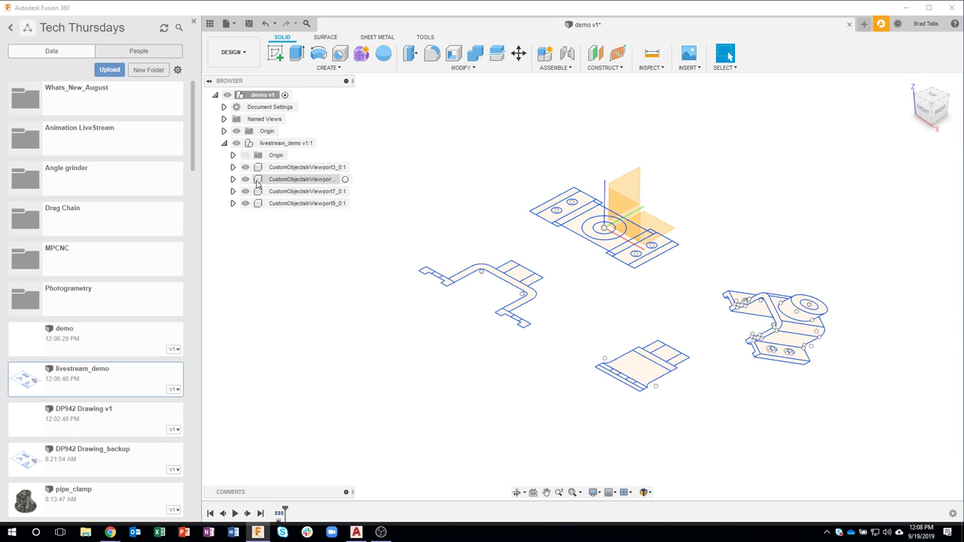
click(248, 183)
click(245, 179)
click(245, 179)
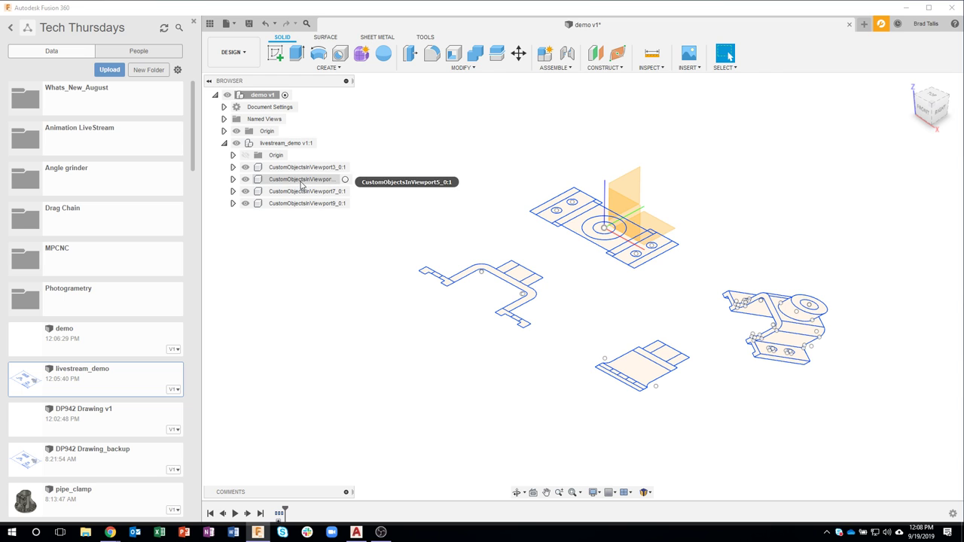
Delete the Viewport3, Viewport7 and Viewport9 parts, confirming the deletion warning
click(304, 167)
ctrl+click(301, 191)
ctrl+click(298, 204)
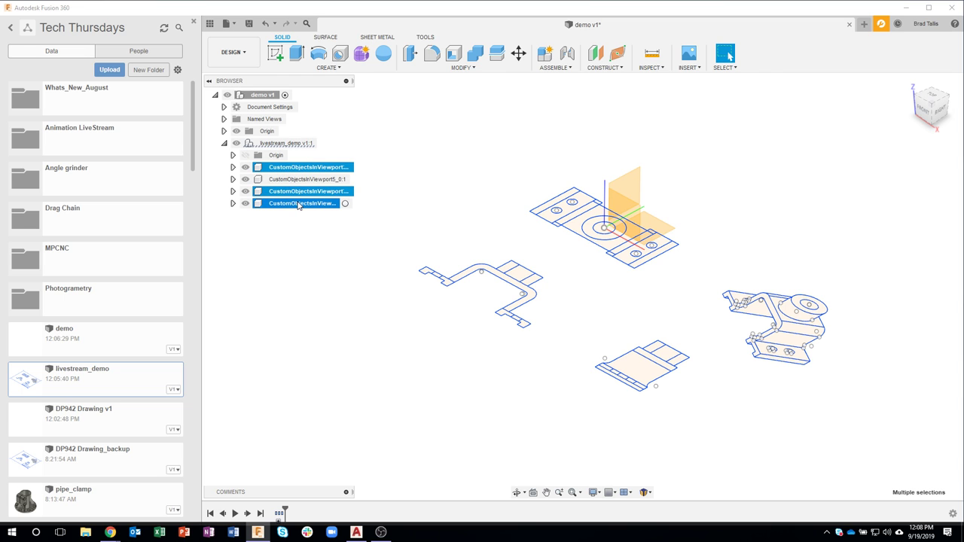
right_click(298, 208)
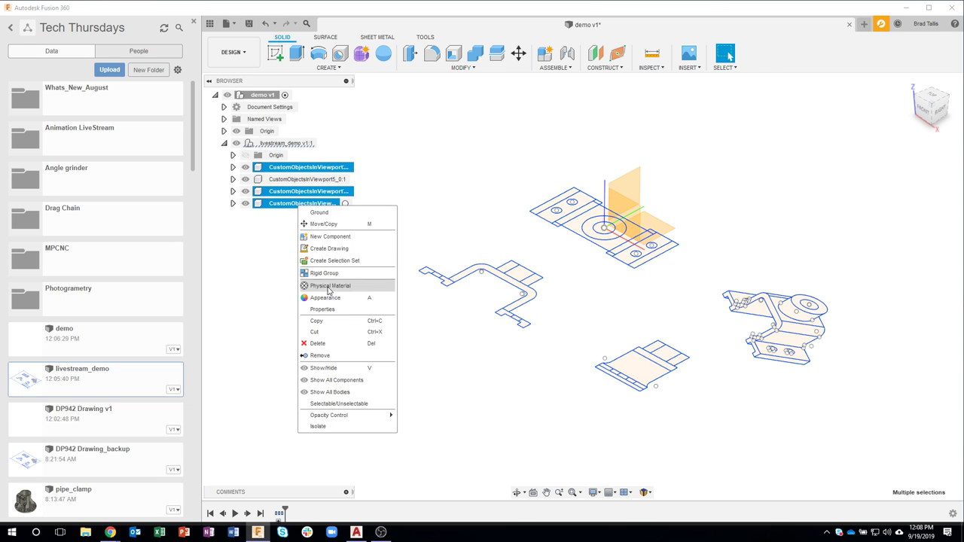
click(329, 342)
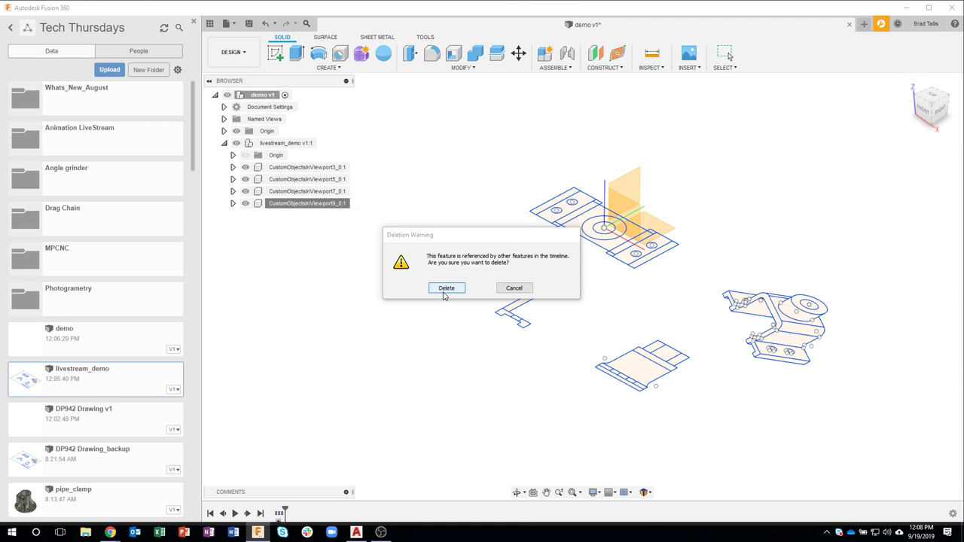
click(445, 289)
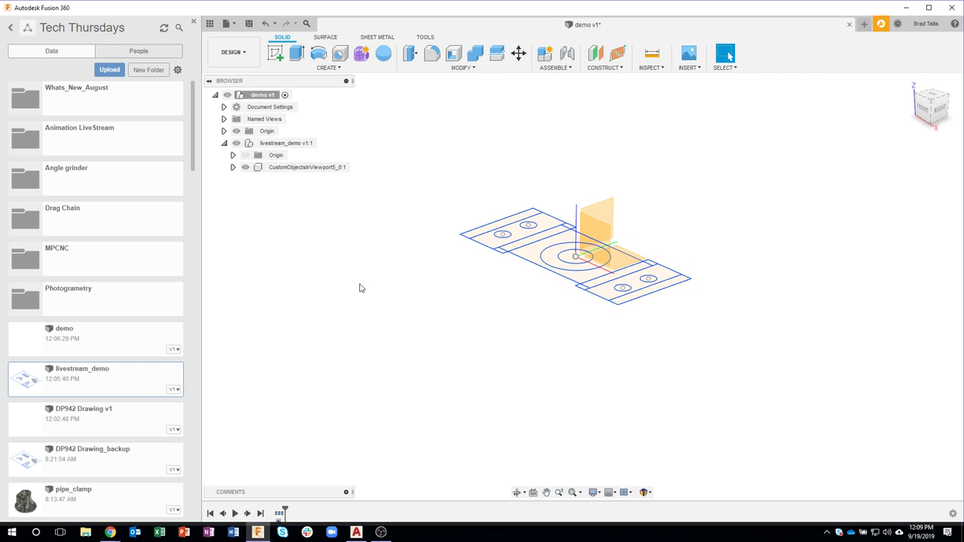
Insert livestream_demo into the design again, rotate it 90° about X, and choose Point to Point
right_click(121, 373)
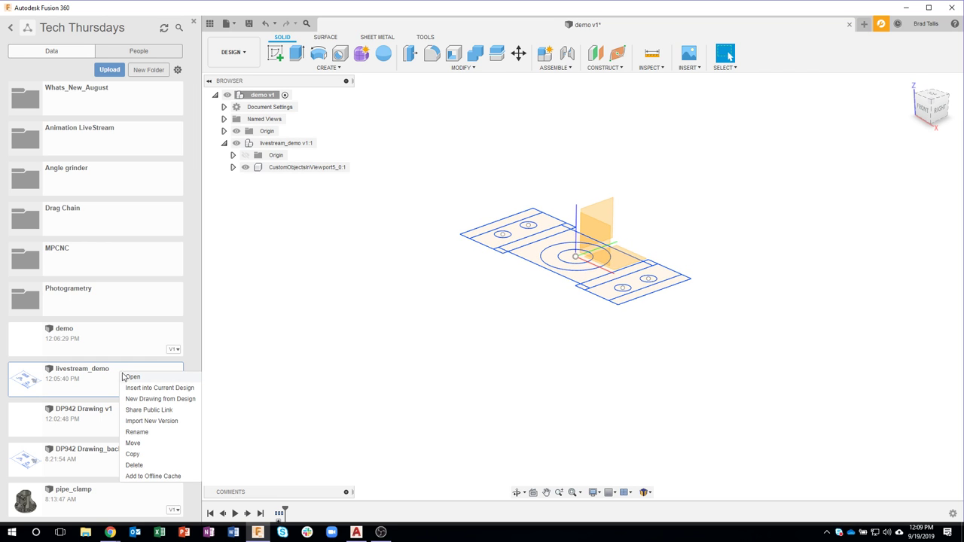
click(138, 388)
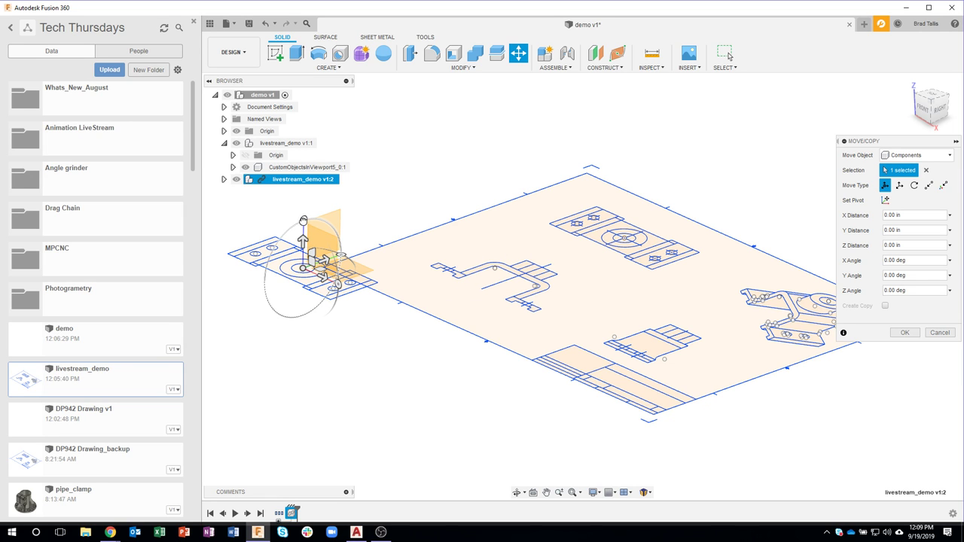
drag(305, 220, 263, 282)
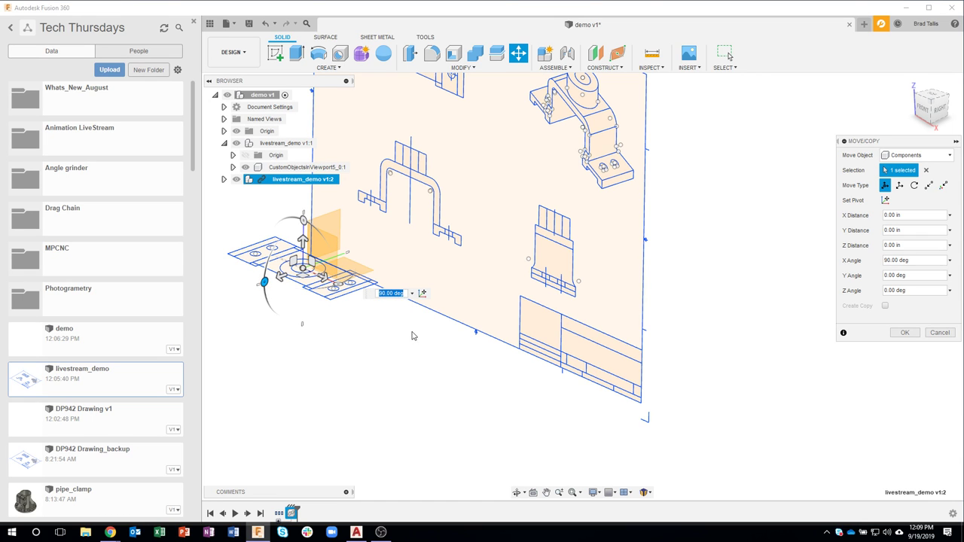
middle_drag(412, 336, 571, 402)
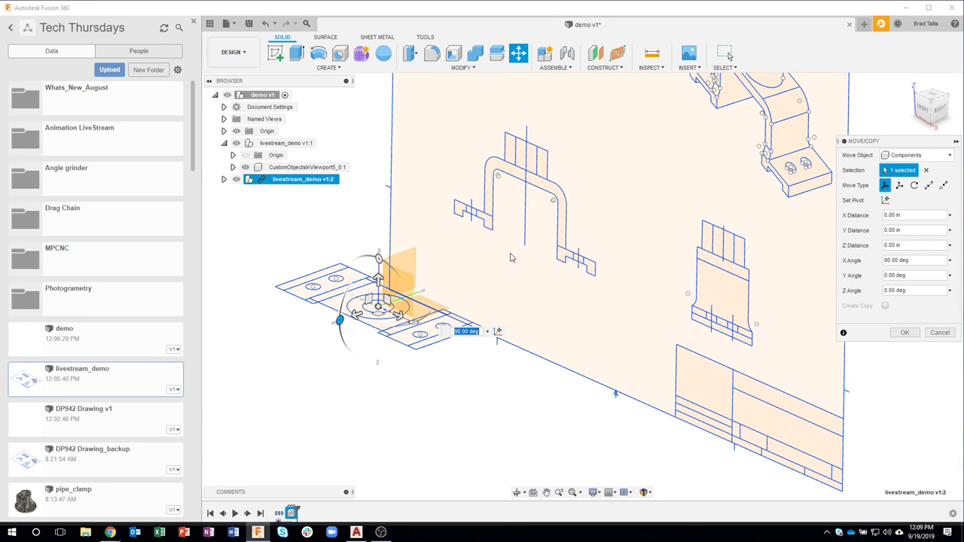
middle_drag(405, 364, 374, 373)
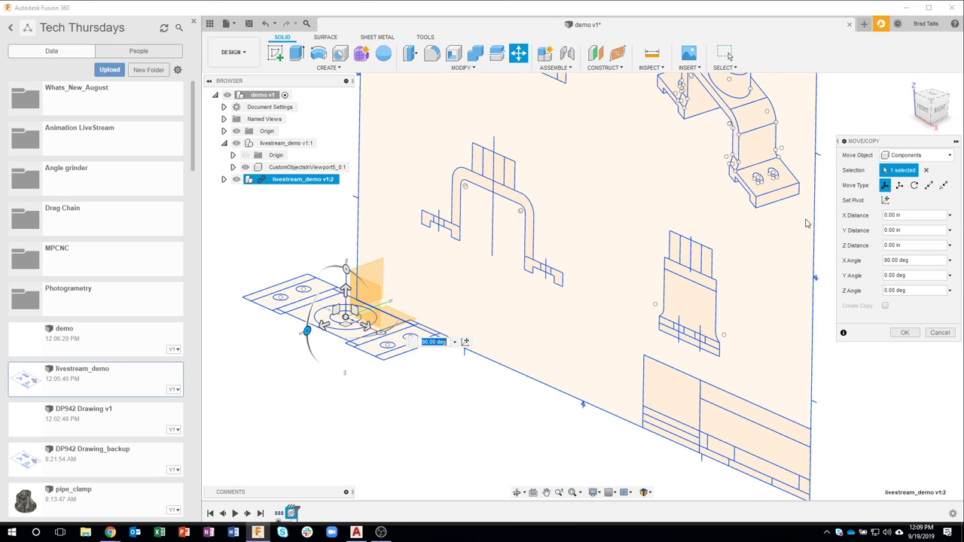
click(929, 185)
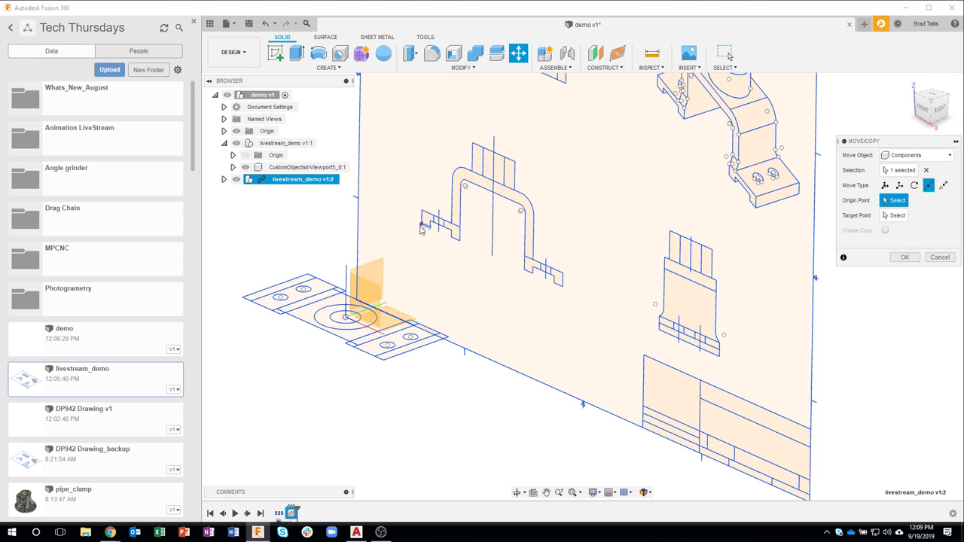
Move the sheet point-to-point from the bracket view's corner to the plate corner and commit
click(563, 287)
scroll(463, 369, up, 2)
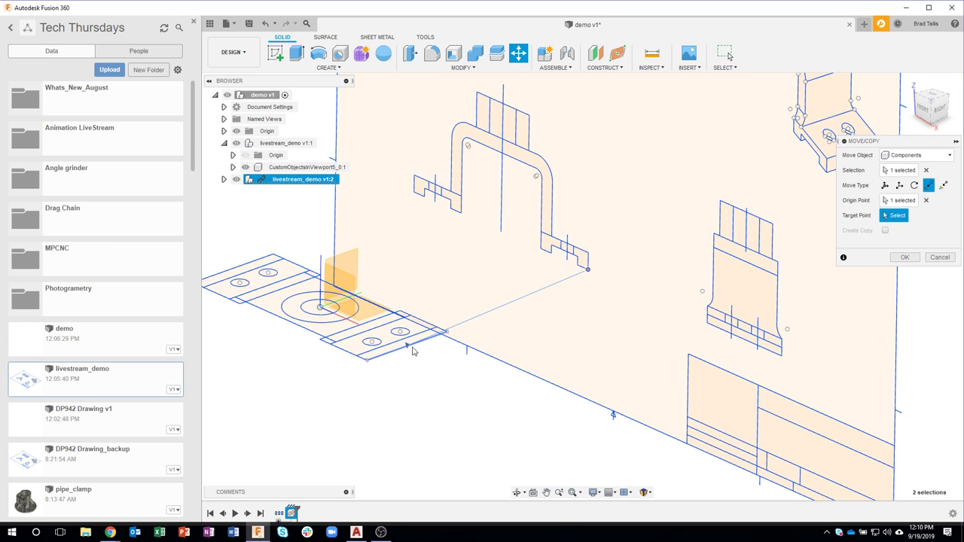
click(408, 347)
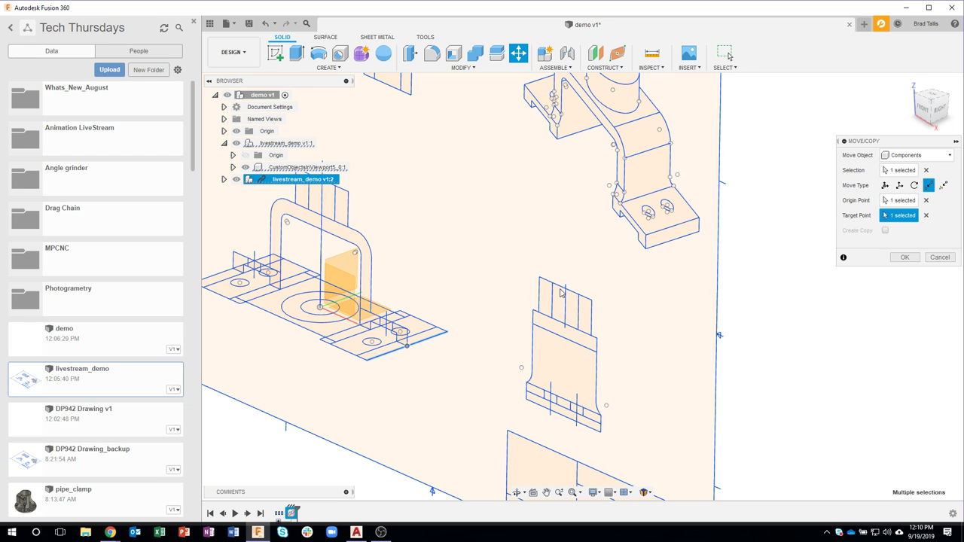
shift+middle_drag(561, 320, 778, 296)
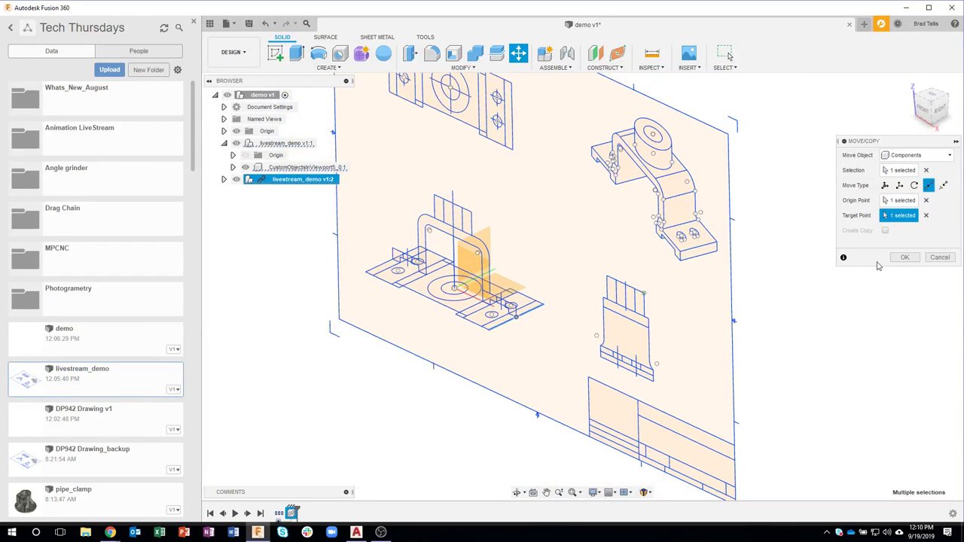
click(905, 257)
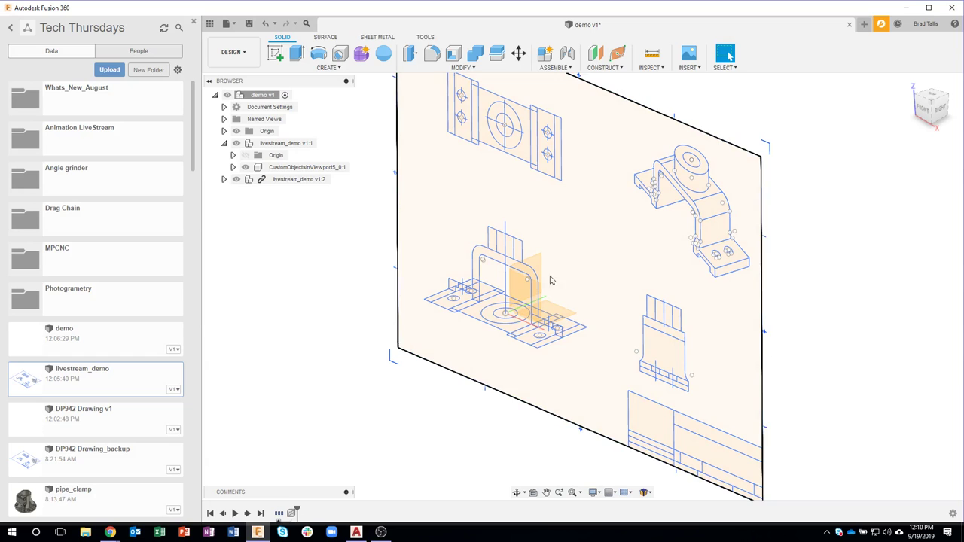
Break the link on livestream_demo v1:2 and delete ANSI_C_SHEET through *U34
mouse_move(513, 364)
shift+middle_down()
mouse_move(433, 326)
mouse_move(267, 181)
shift+middle_up()
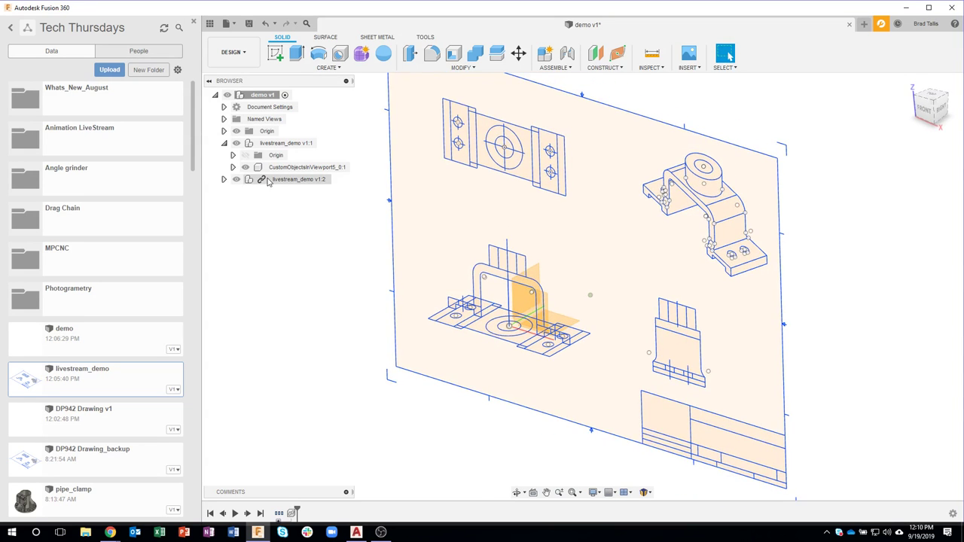
right_click(266, 181)
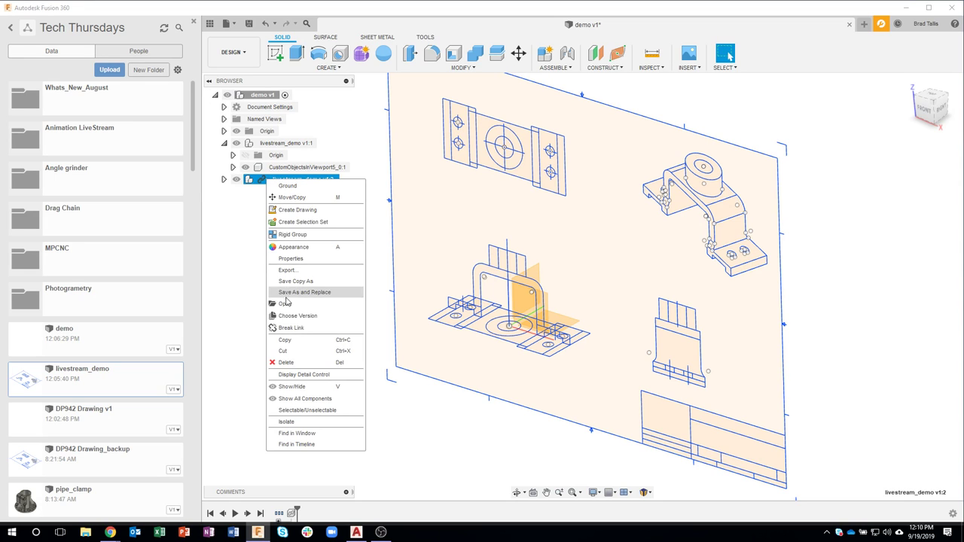
click(292, 327)
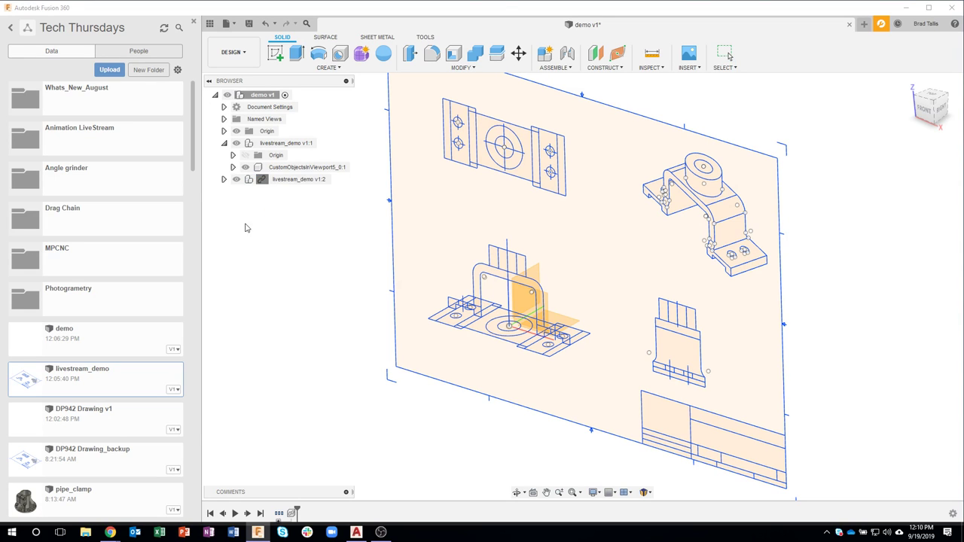
click(224, 179)
click(290, 251)
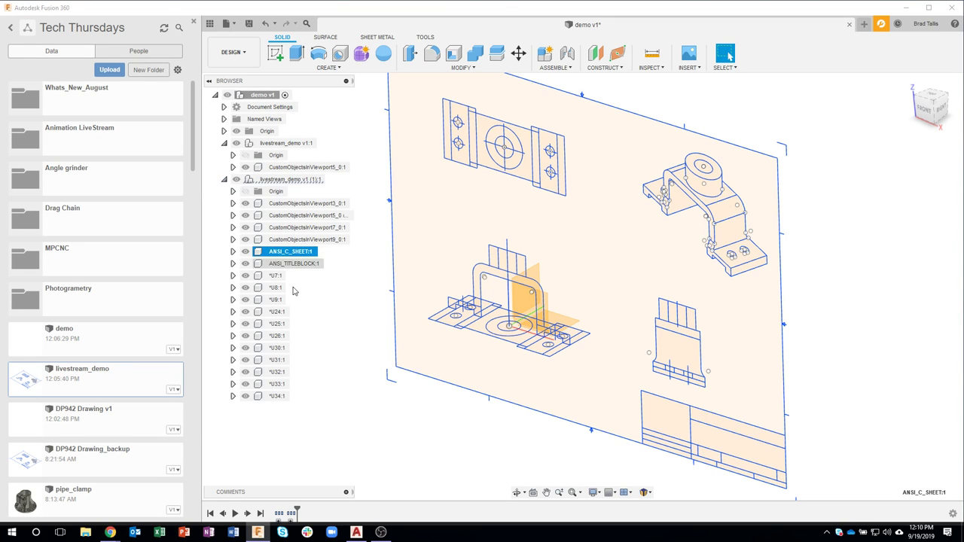
shift+click(279, 396)
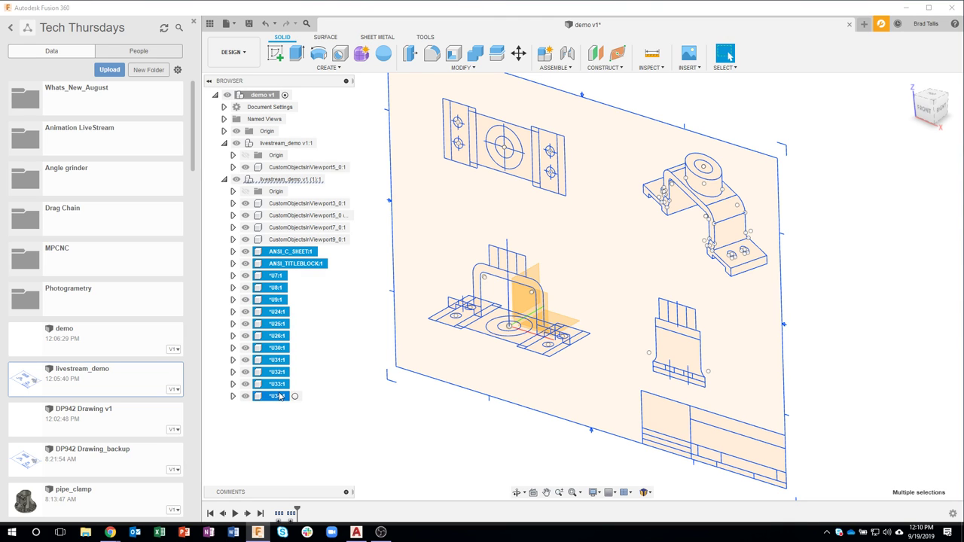
key(Delete)
click(446, 287)
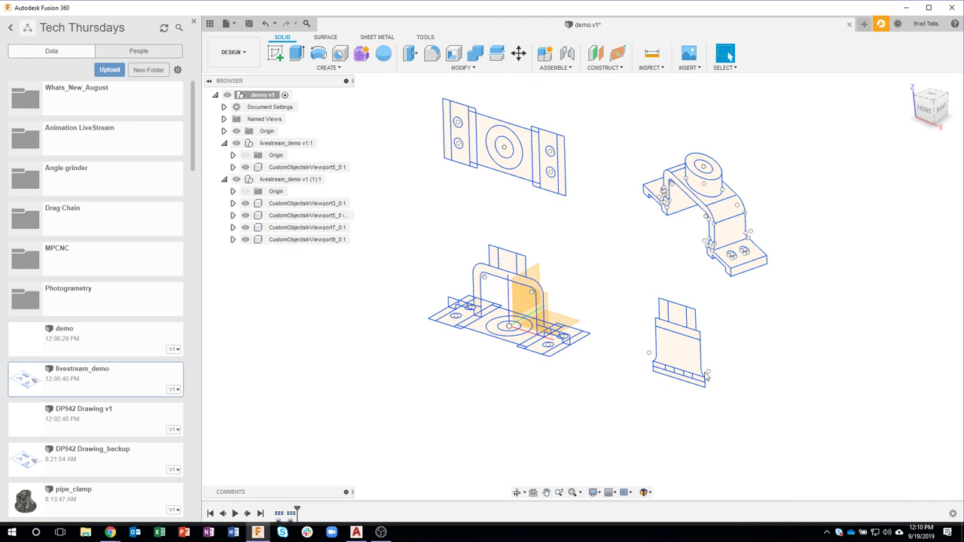
Delete the Viewport5, 7 and 9 components, keeping only the Viewport3 bracket
click(245, 204)
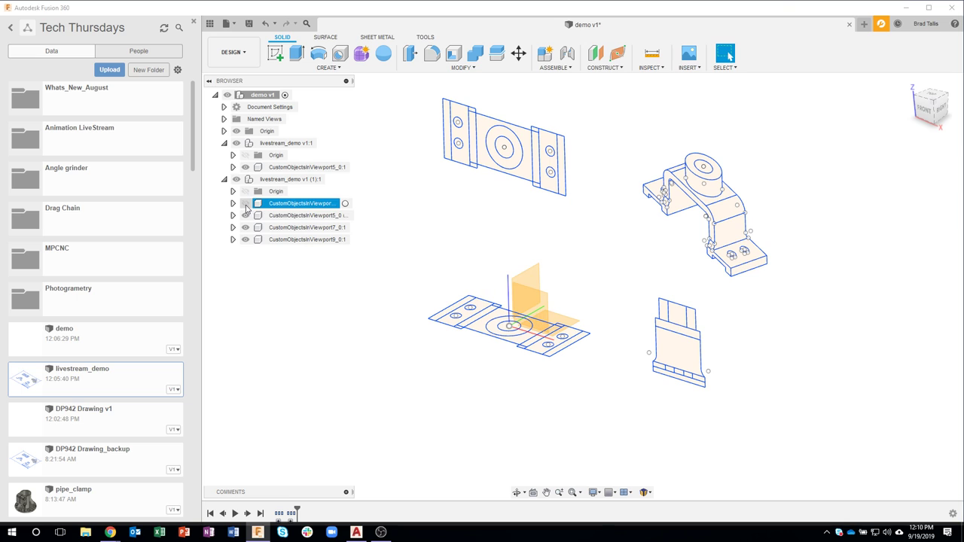
click(245, 204)
click(301, 216)
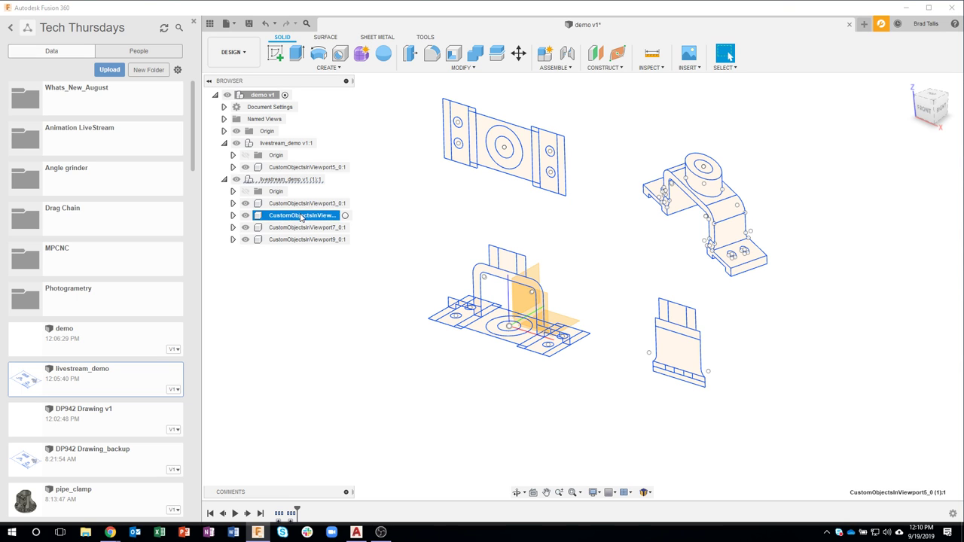
shift+click(299, 240)
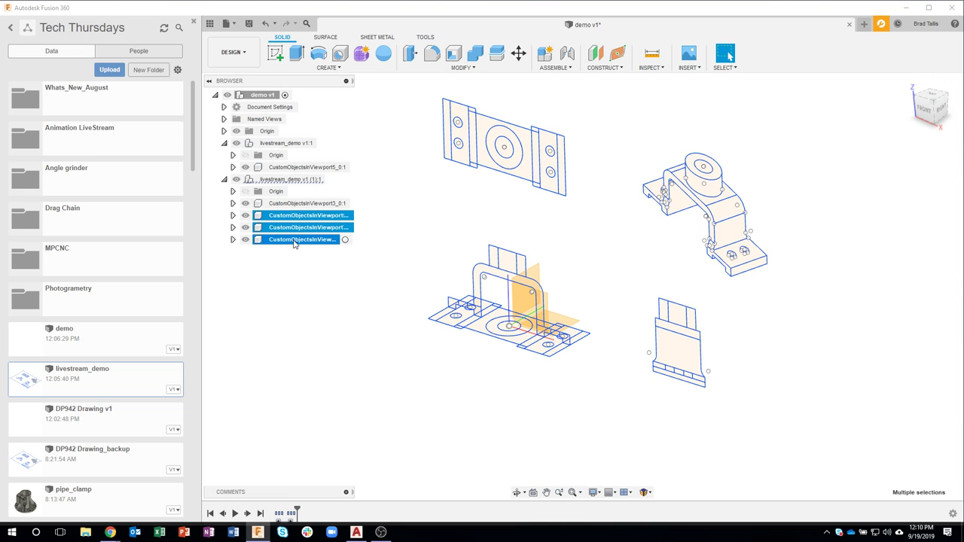
right_click(295, 243)
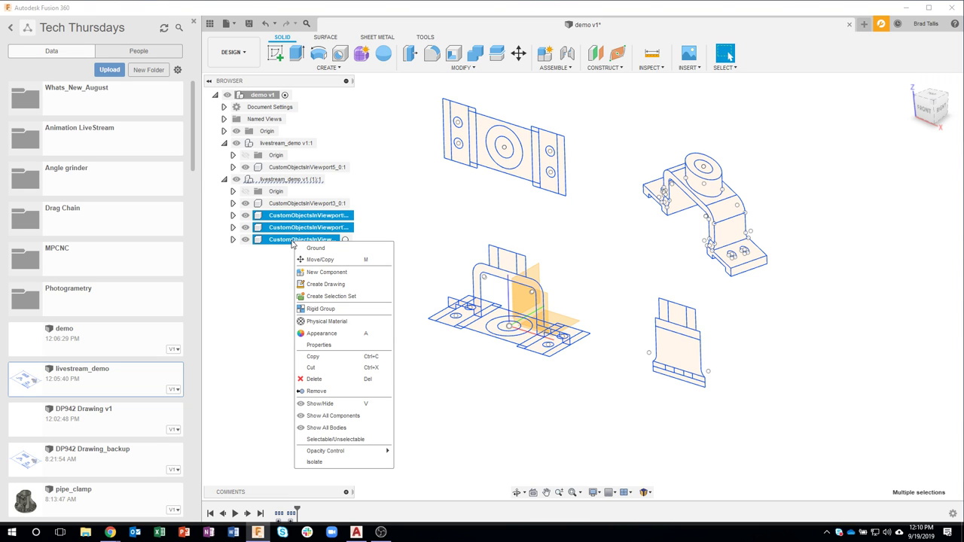
click(328, 382)
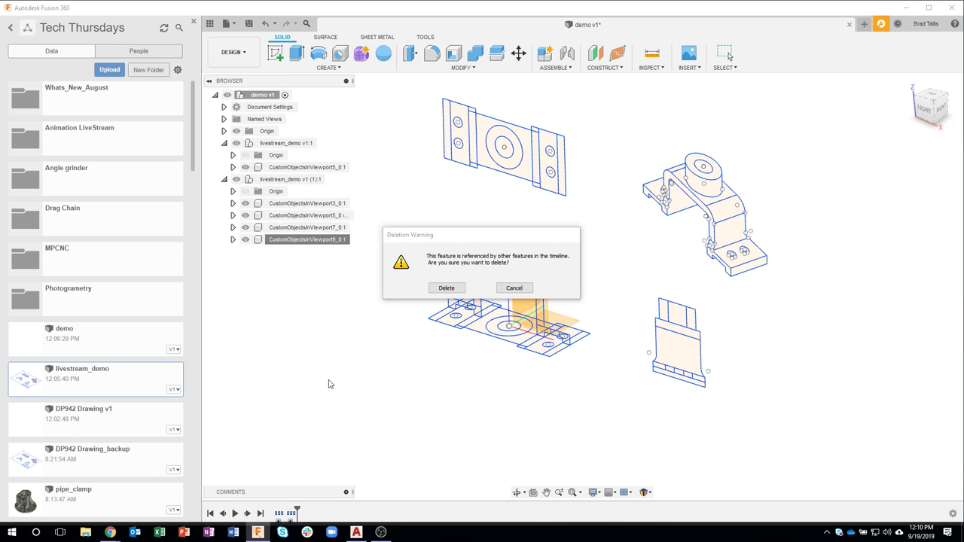
click(446, 289)
shift+middle_drag(395, 393, 459, 354)
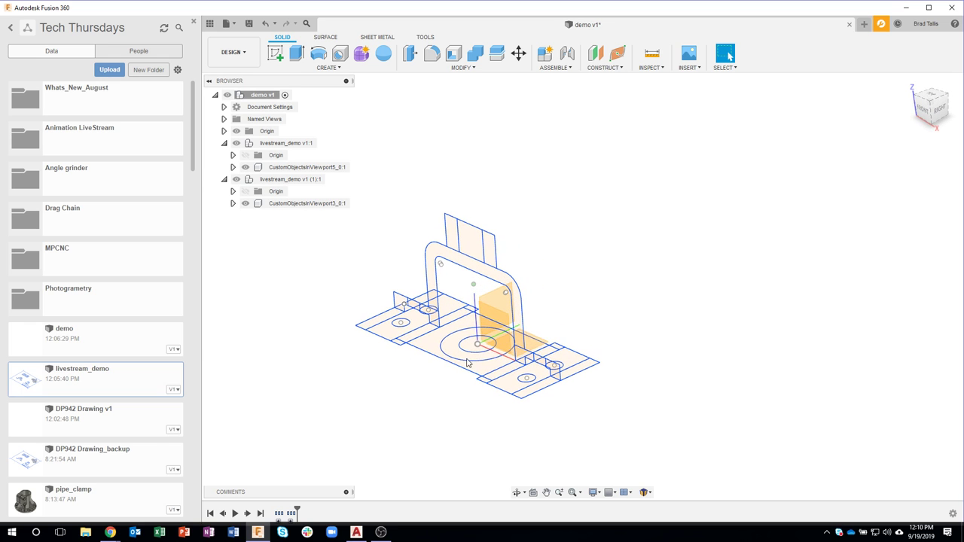
scroll(346, 252, down, 2)
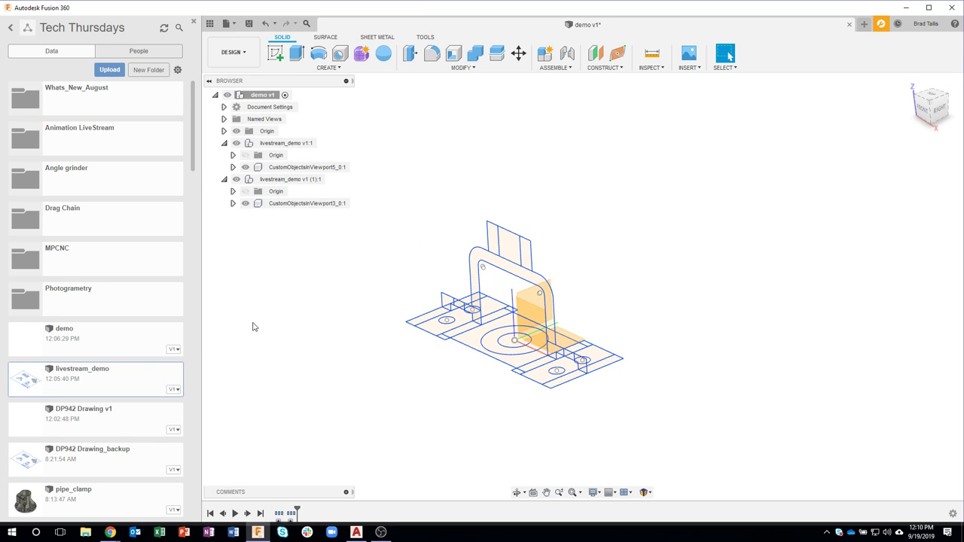
Insert a third copy of livestream_demo and rotate it about X and Y
right_click(110, 381)
click(132, 397)
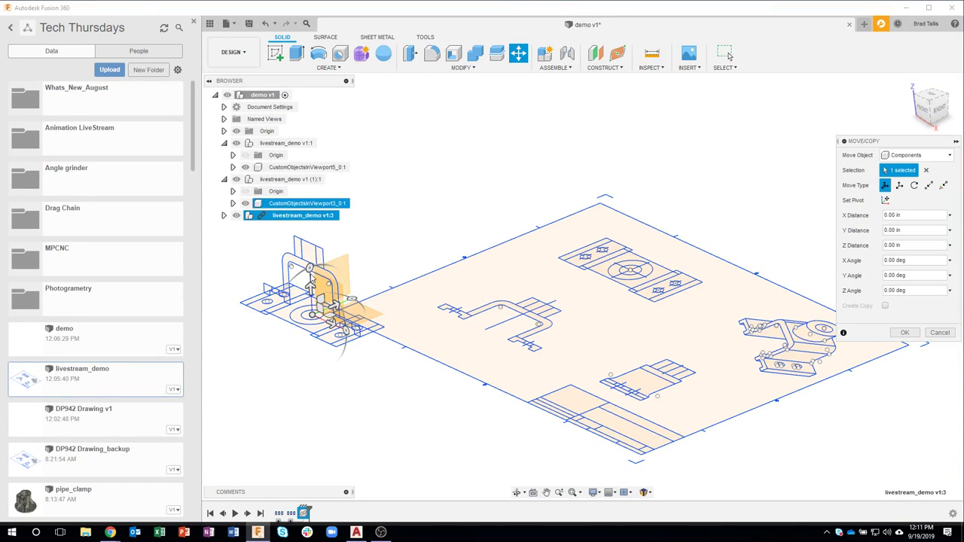
drag(309, 283, 271, 333)
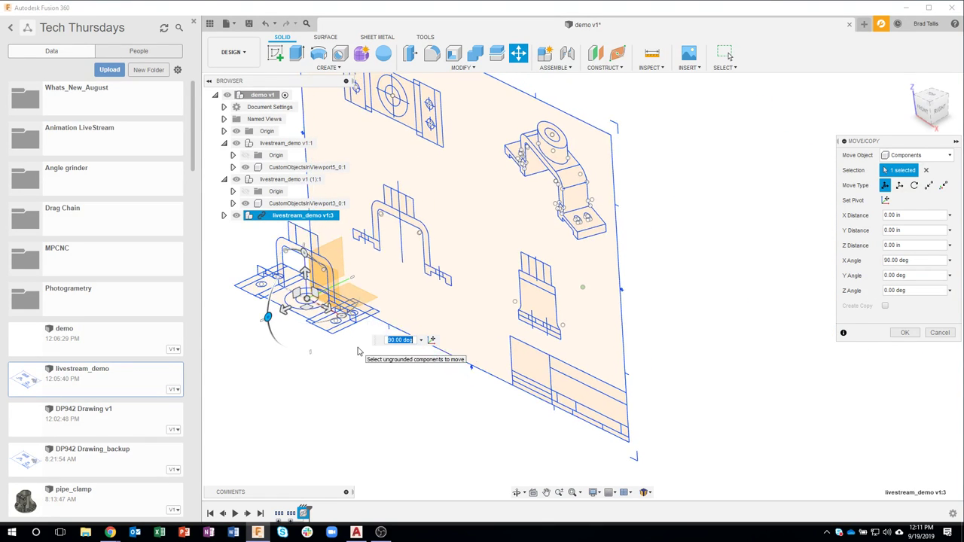
middle_drag(394, 343, 390, 320)
drag(390, 319, 399, 271)
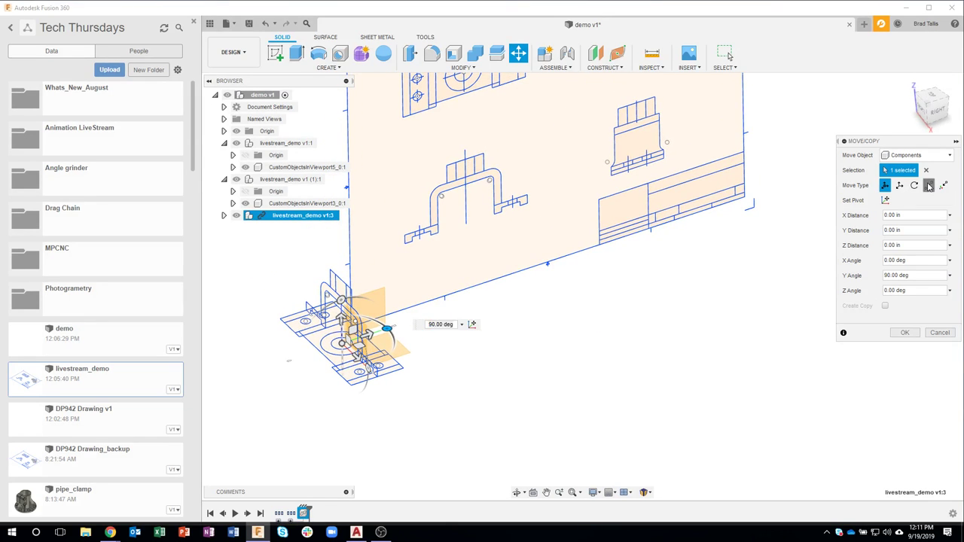
Move the sheet point-to-point onto the bottom part's circle, check Right, Front and Top views, and commit
click(928, 185)
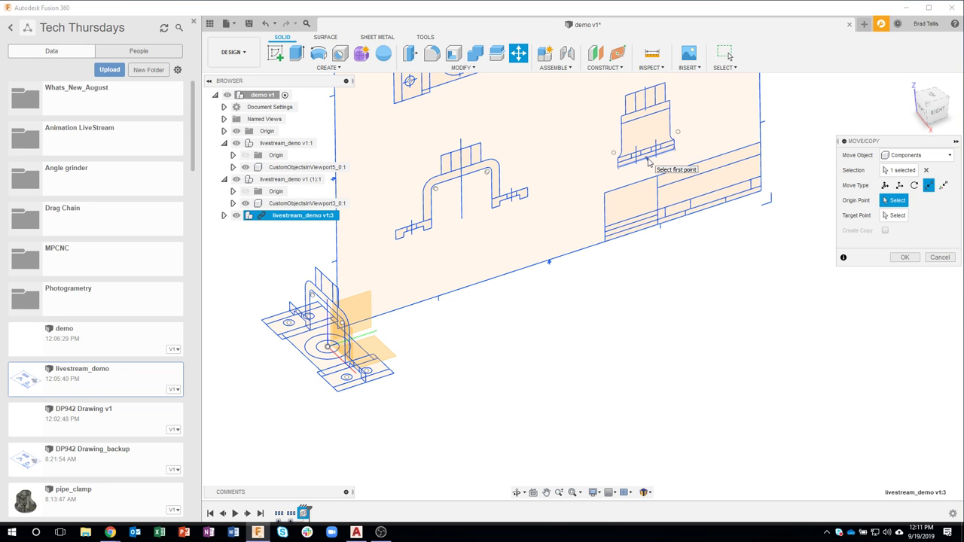
click(648, 161)
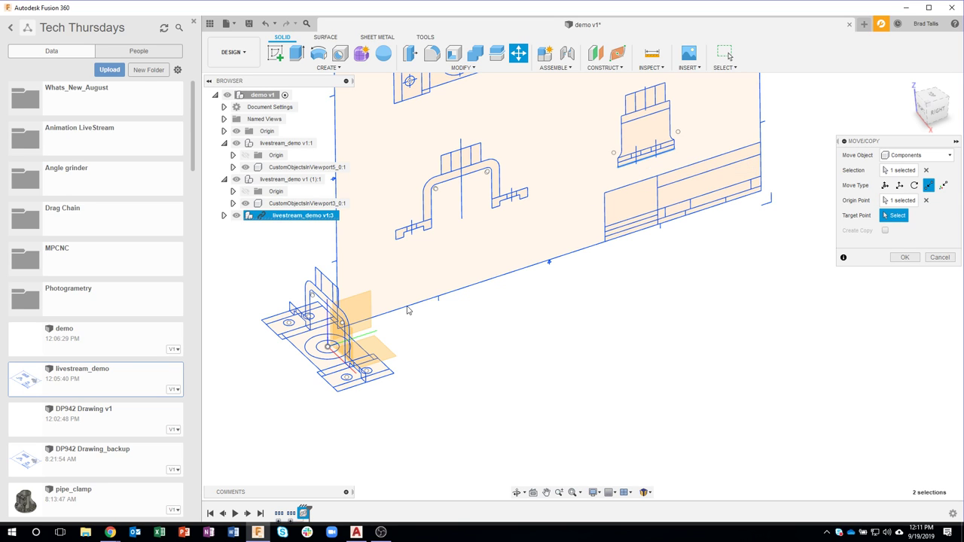
click(329, 350)
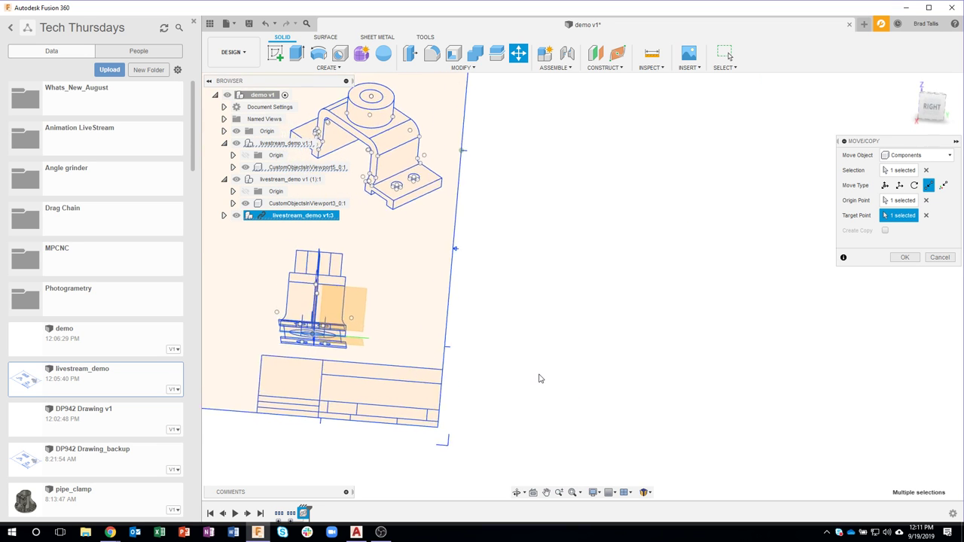
click(932, 105)
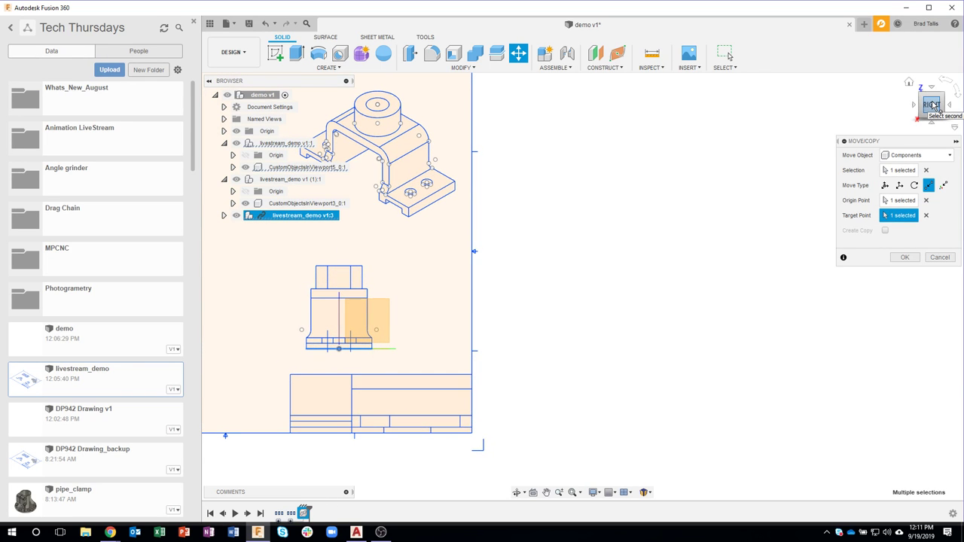
shift+middle_drag(650, 306, 922, 117)
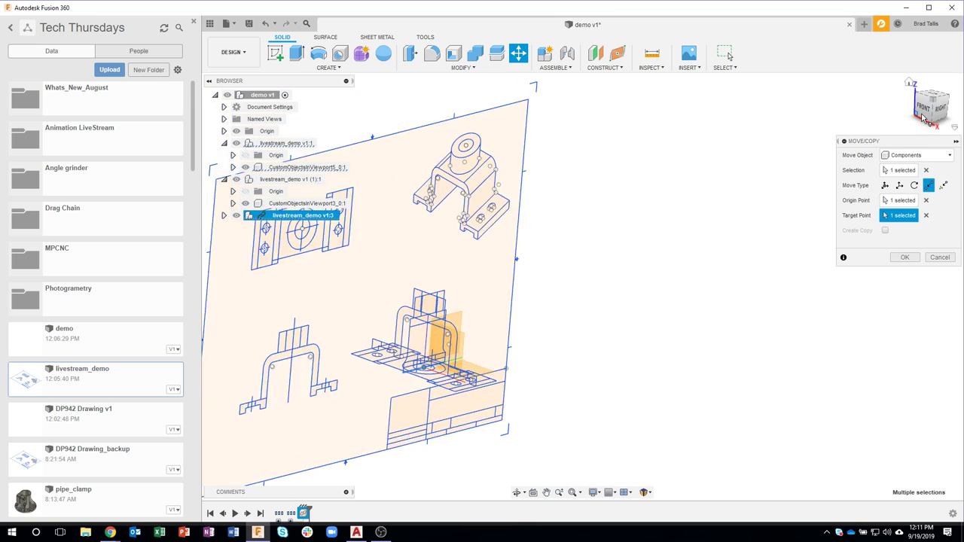
click(923, 113)
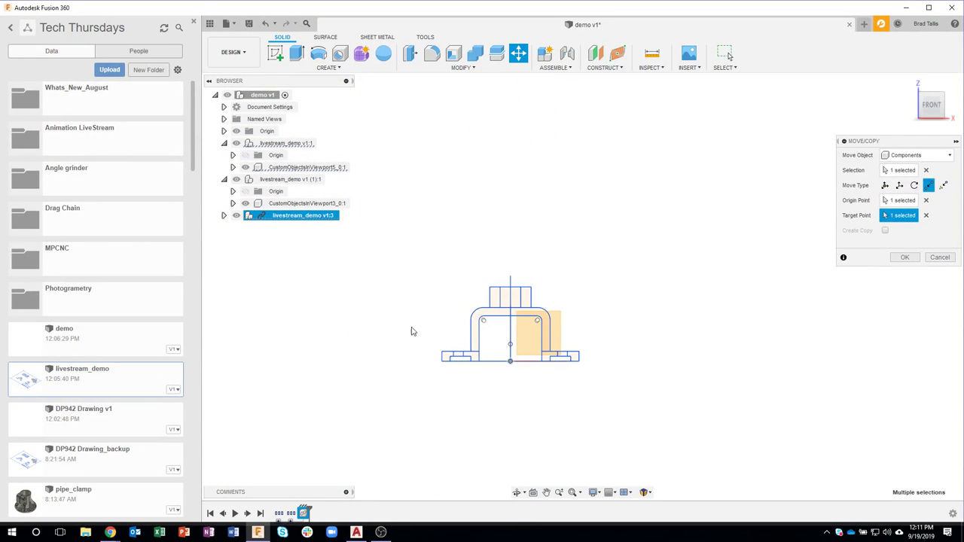
shift+middle_drag(497, 270, 932, 99)
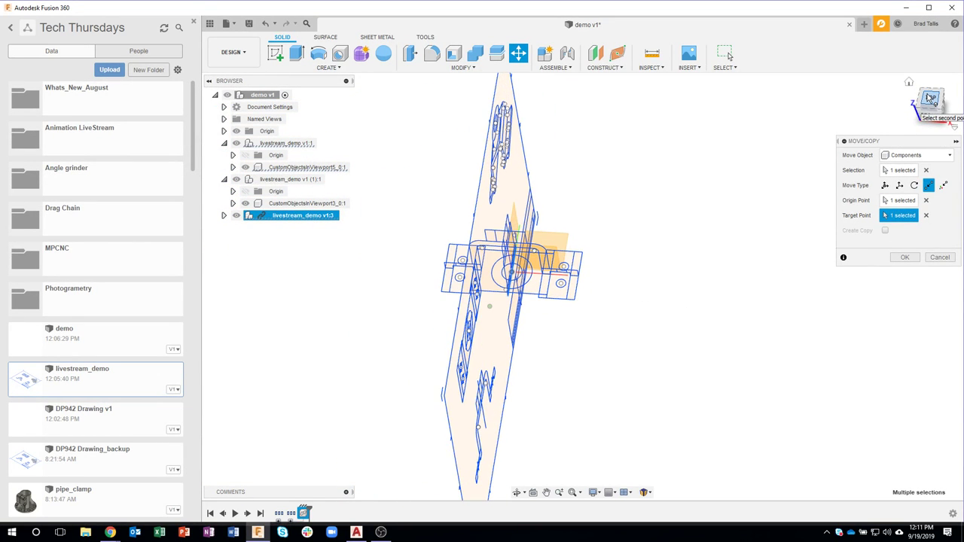
click(932, 99)
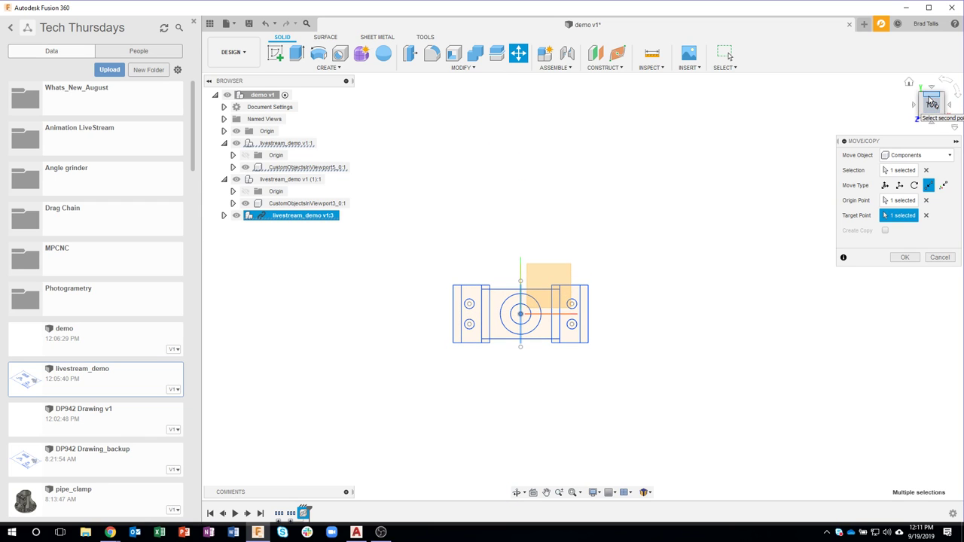
click(905, 256)
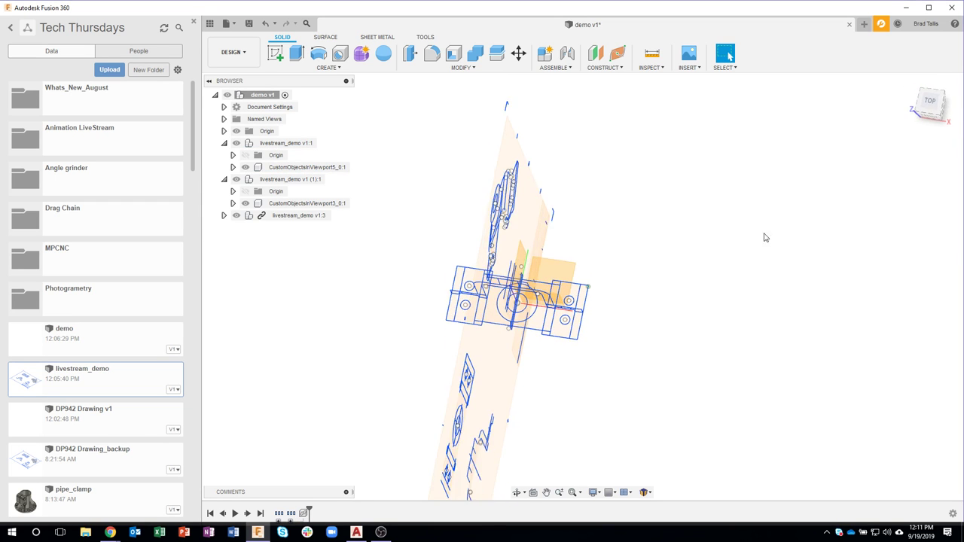
Break the link on the inserted drawing and delete ANSI_C_SHEET through *U34
right_click(268, 217)
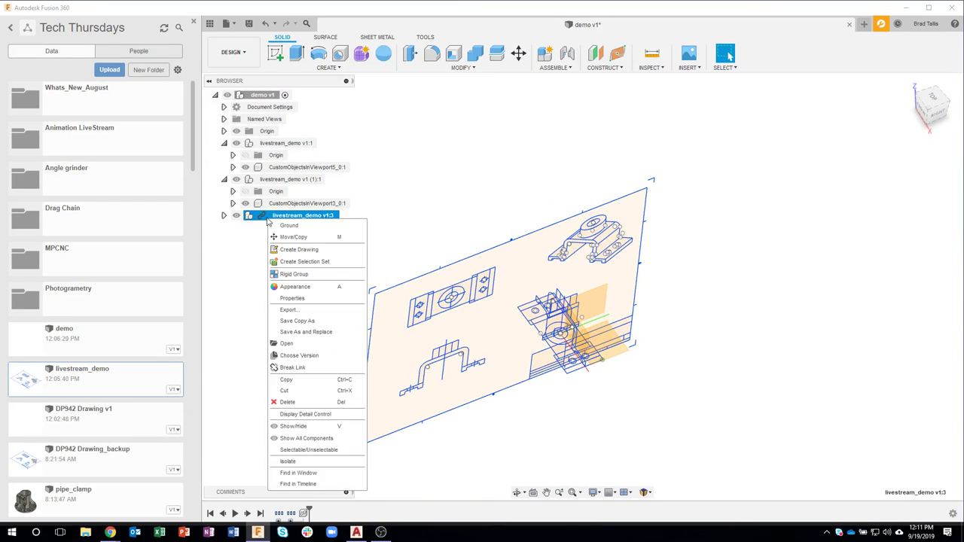
click(285, 367)
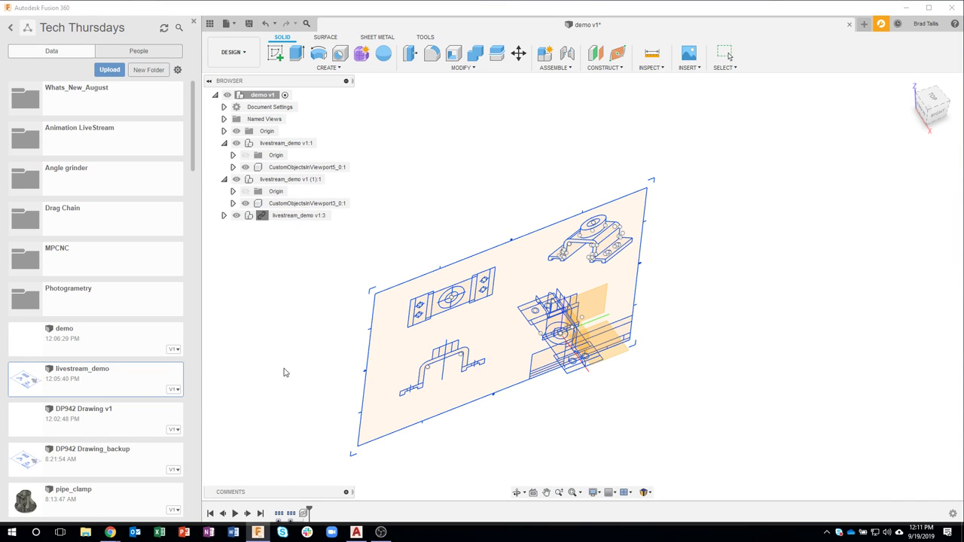
click(224, 216)
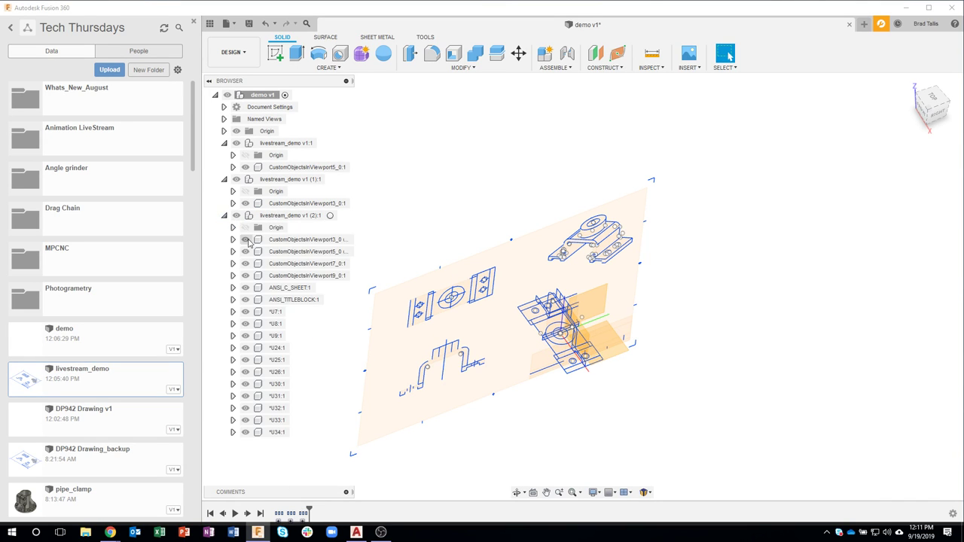
click(290, 288)
shift+click(283, 436)
right_click(283, 436)
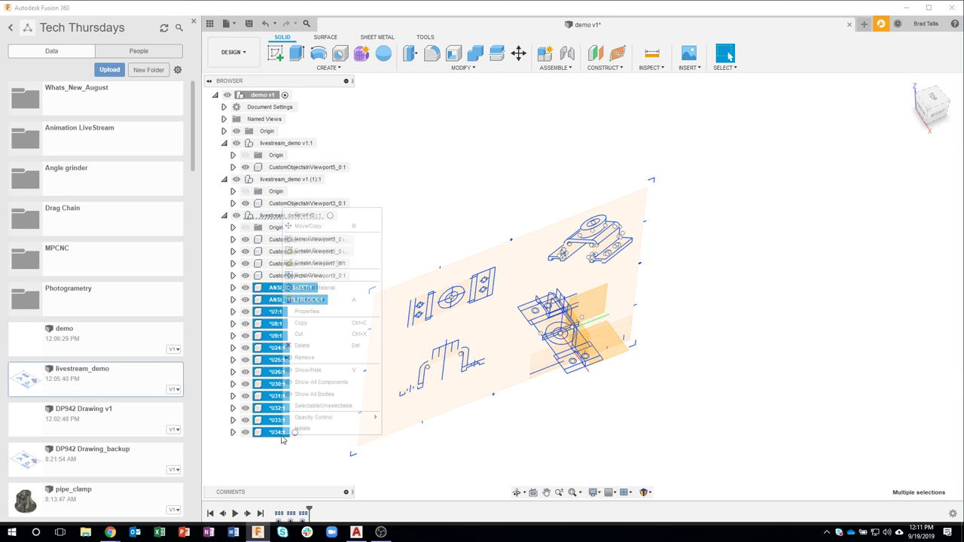
click(302, 346)
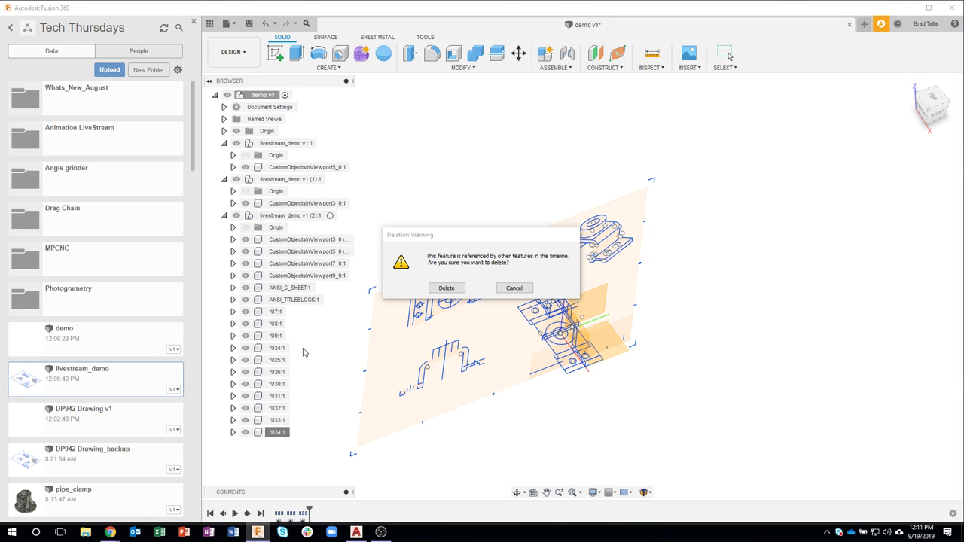
click(446, 288)
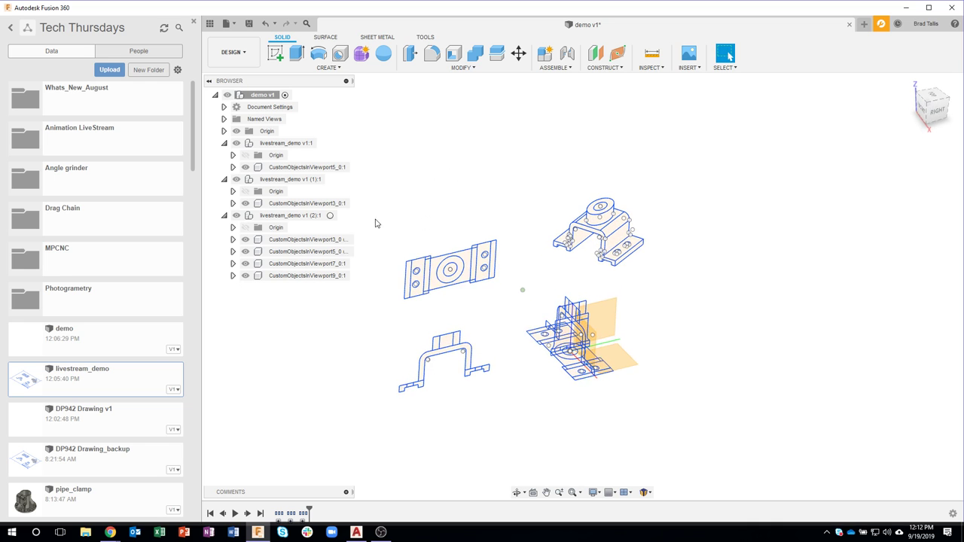
Toggle the Viewport5, 7 and 9 parts' visibility to identify the isometric bracket
click(247, 251)
click(245, 252)
click(245, 251)
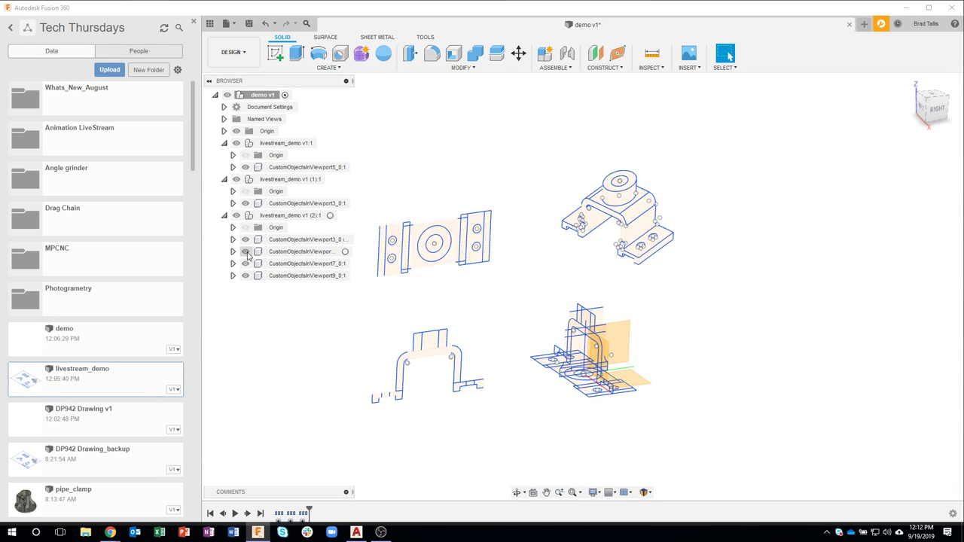
click(248, 264)
click(246, 264)
click(246, 264)
click(249, 277)
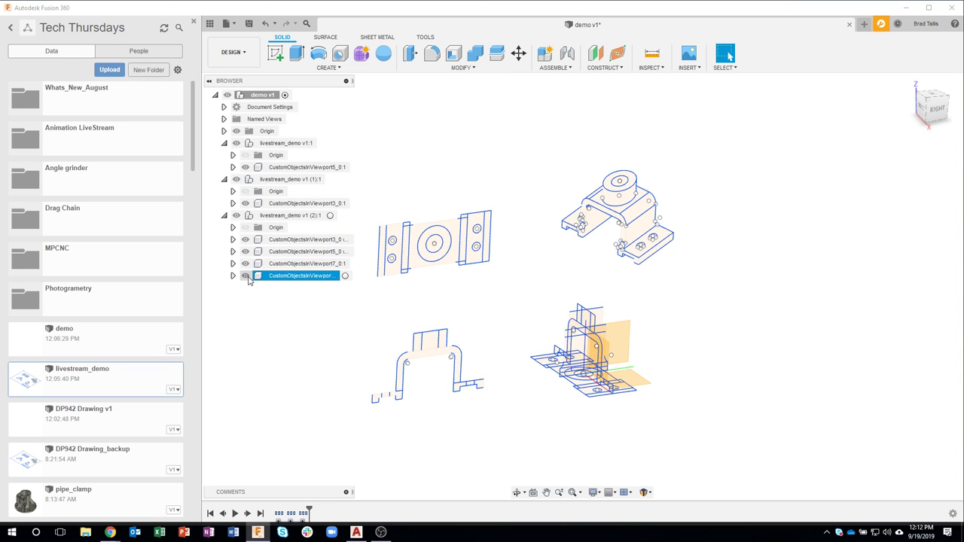
click(246, 276)
click(246, 276)
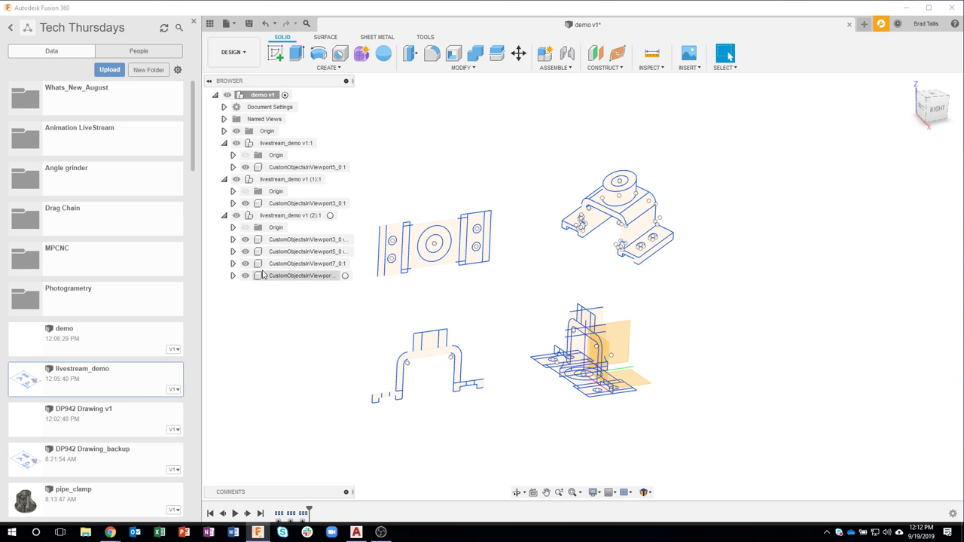
Delete the Viewport3, 5 and 7 components, keeping only Viewport9
click(300, 240)
shift+click(297, 266)
right_click(298, 269)
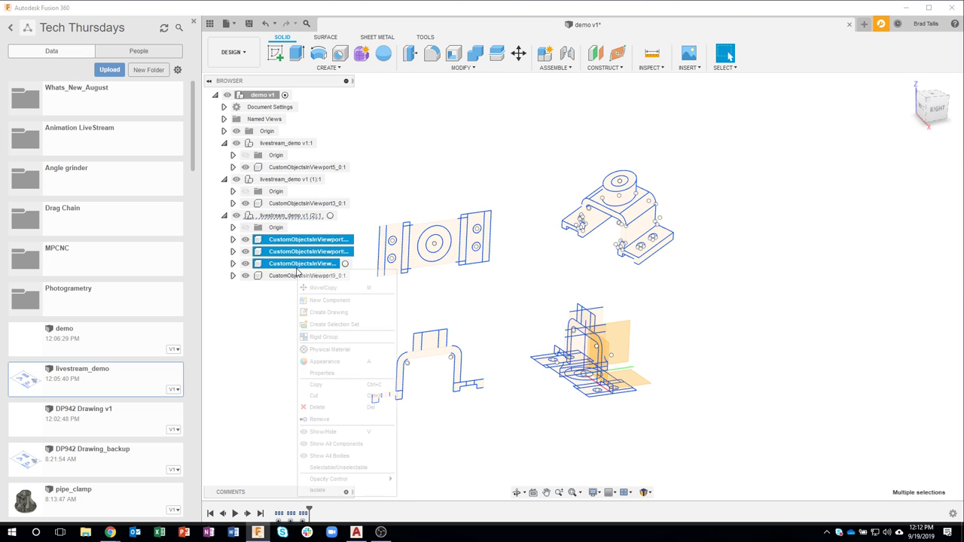
click(317, 407)
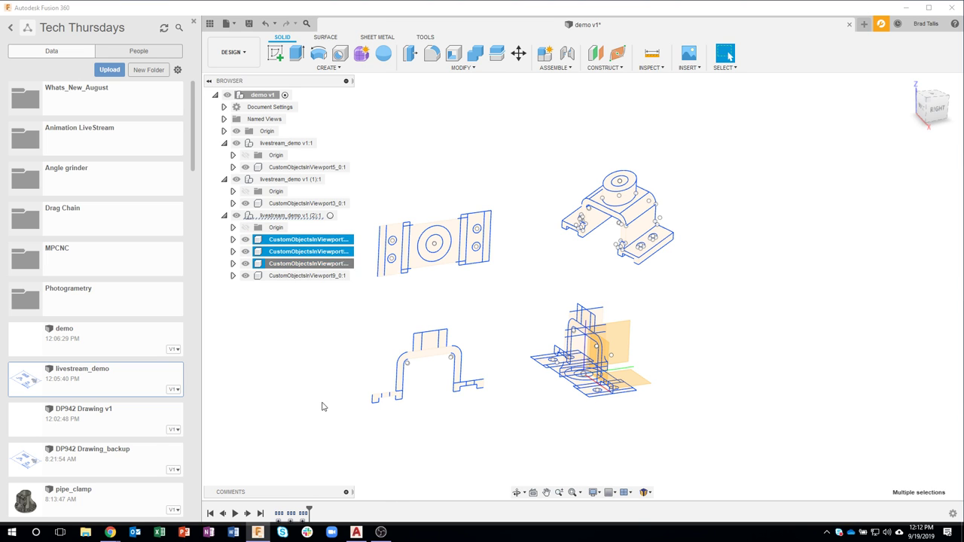
click(447, 289)
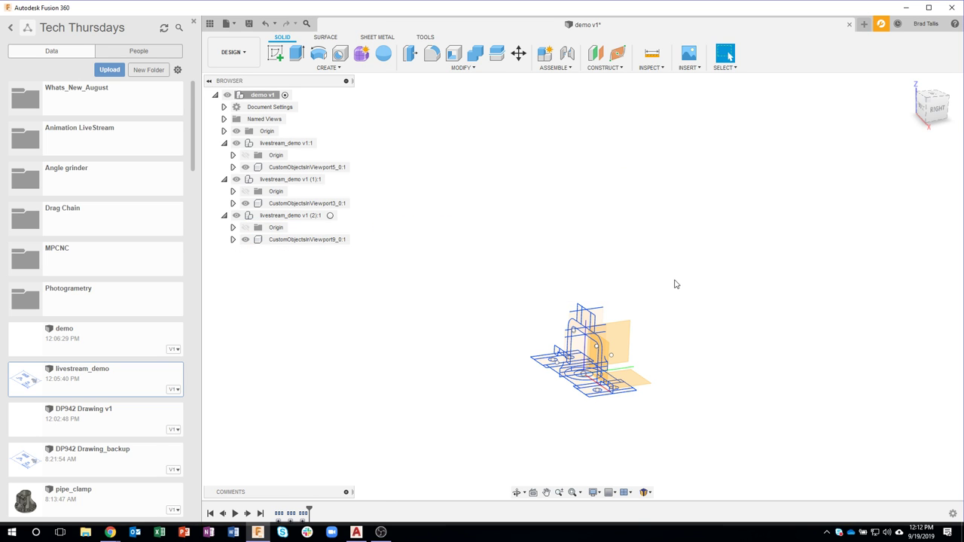
Orbit and zoom to a close front-right view of the remaining bracket
shift+middle_drag(586, 278, 630, 263)
scroll(570, 320, up, 5)
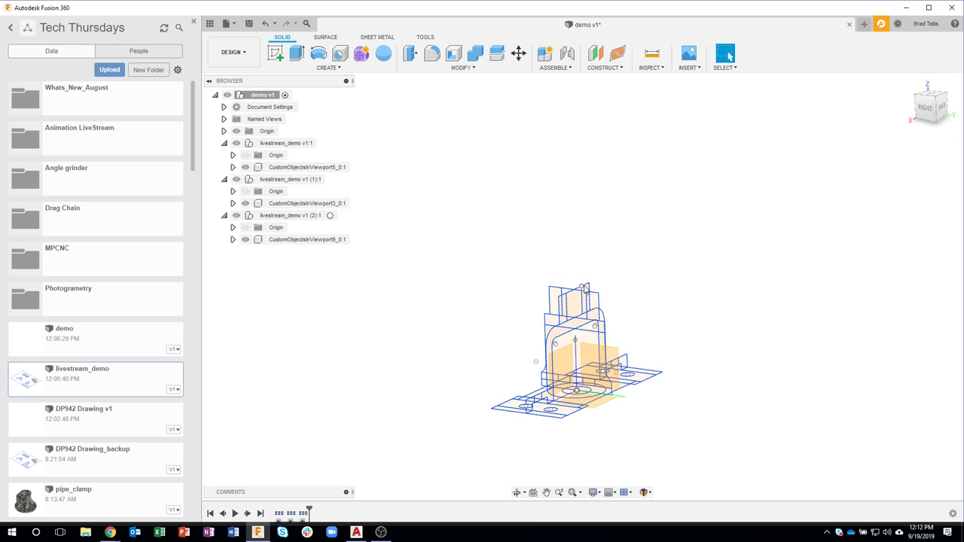
shift+middle_drag(570, 320, 419, 362)
scroll(436, 317, up, 5)
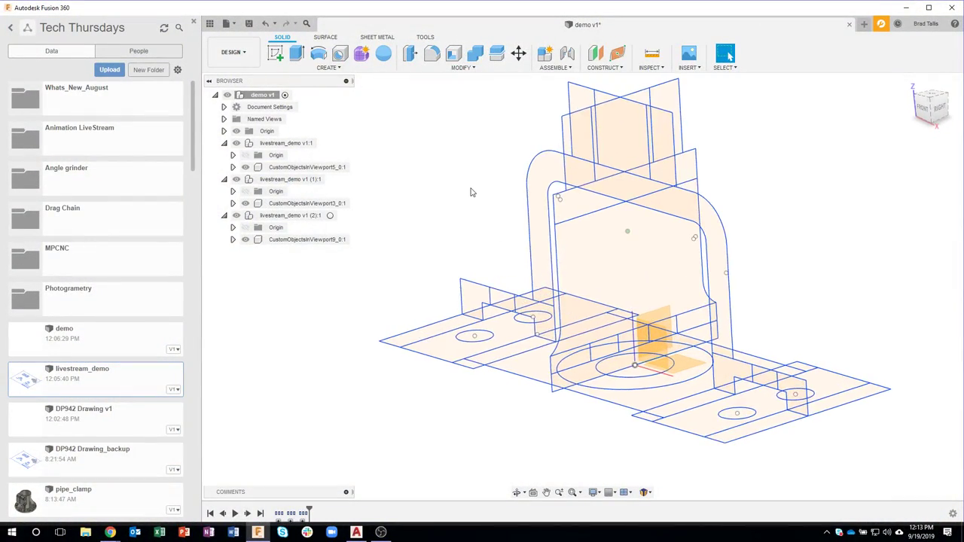
Start extruding the arch-shaped bracket profile with Symmetric direction and Whole Length
click(699, 209)
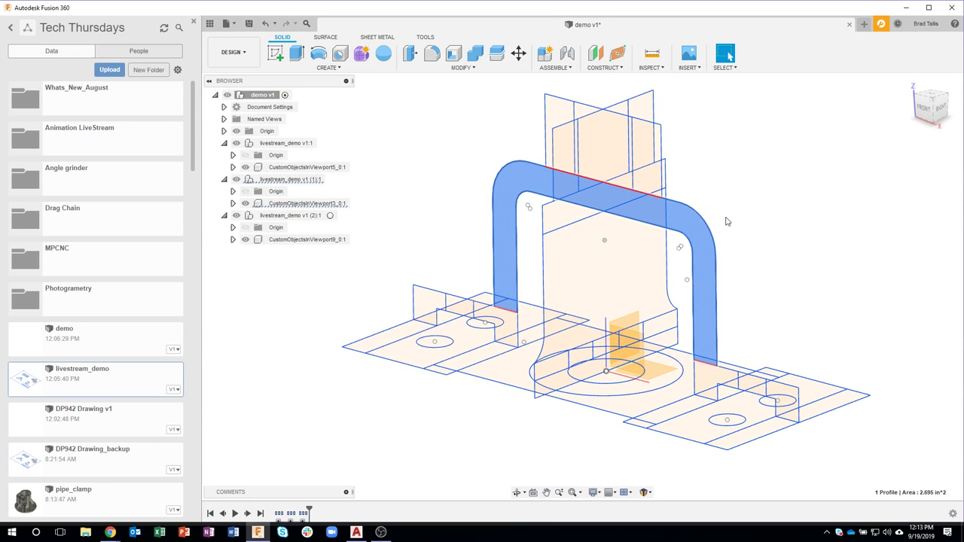
right_click(677, 221)
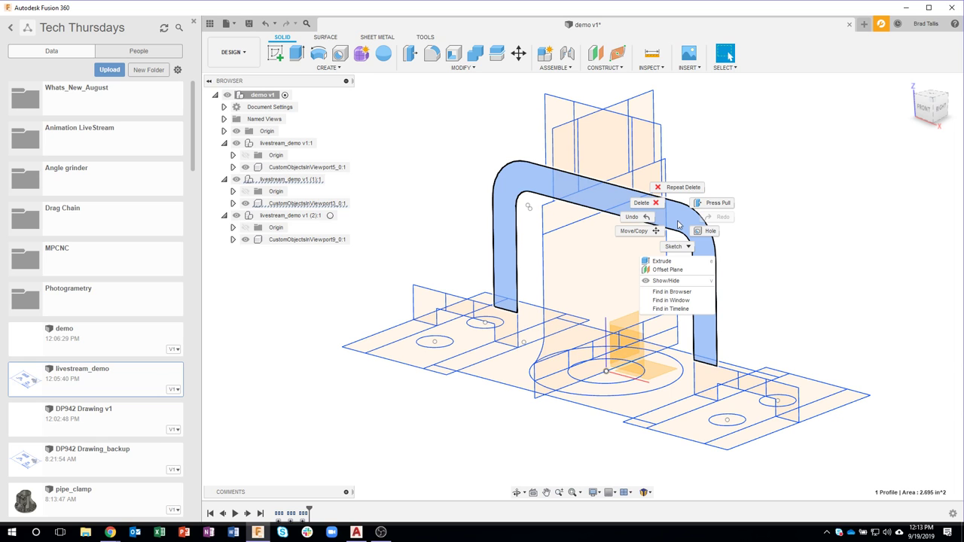
click(663, 261)
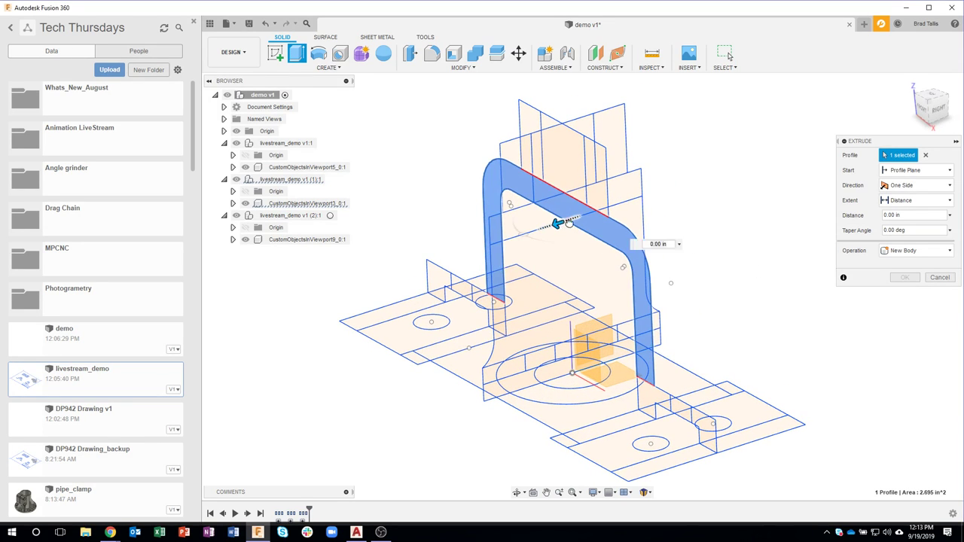
drag(624, 219, 626, 212)
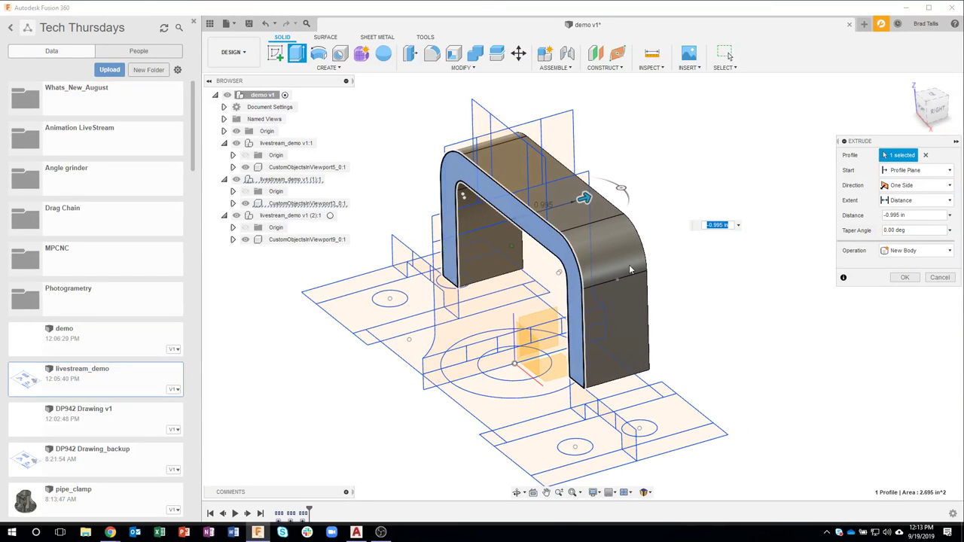
click(915, 185)
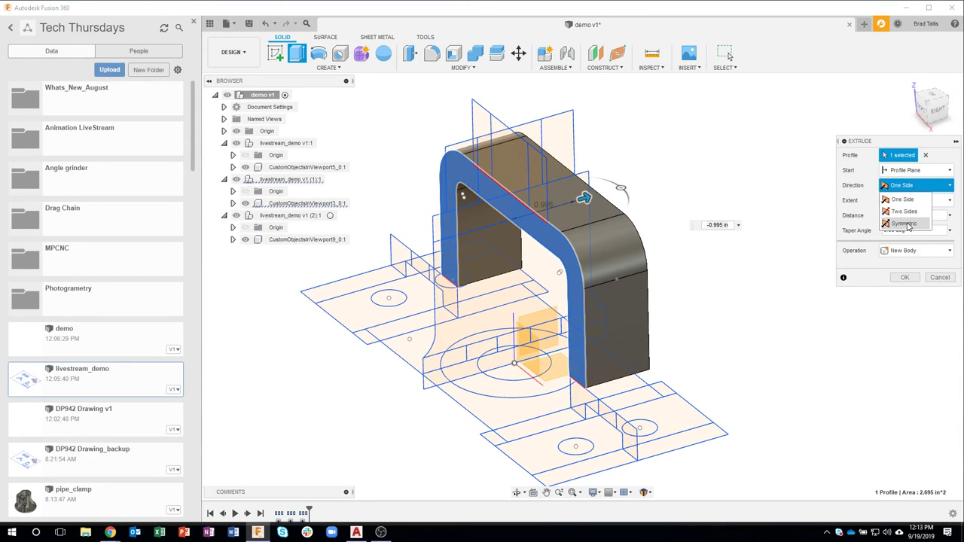
click(906, 224)
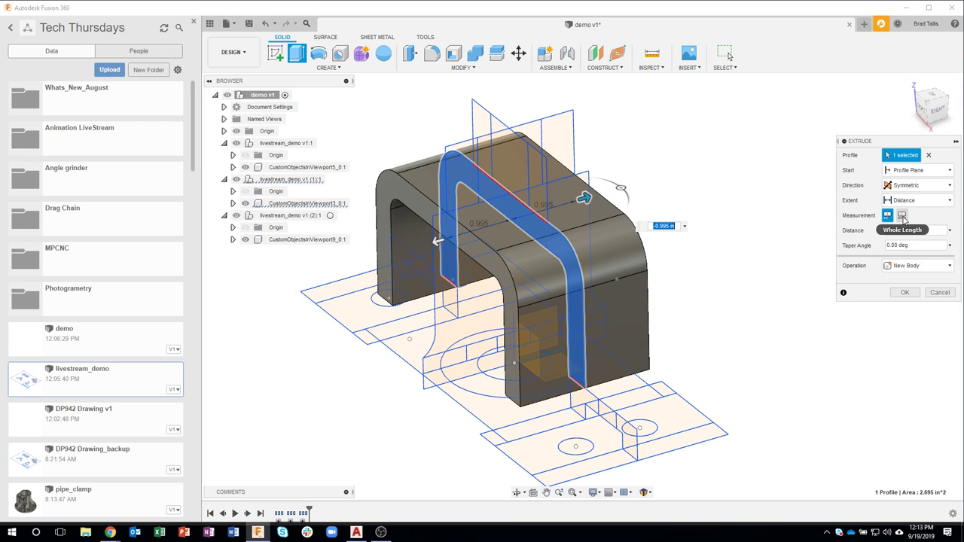
click(902, 216)
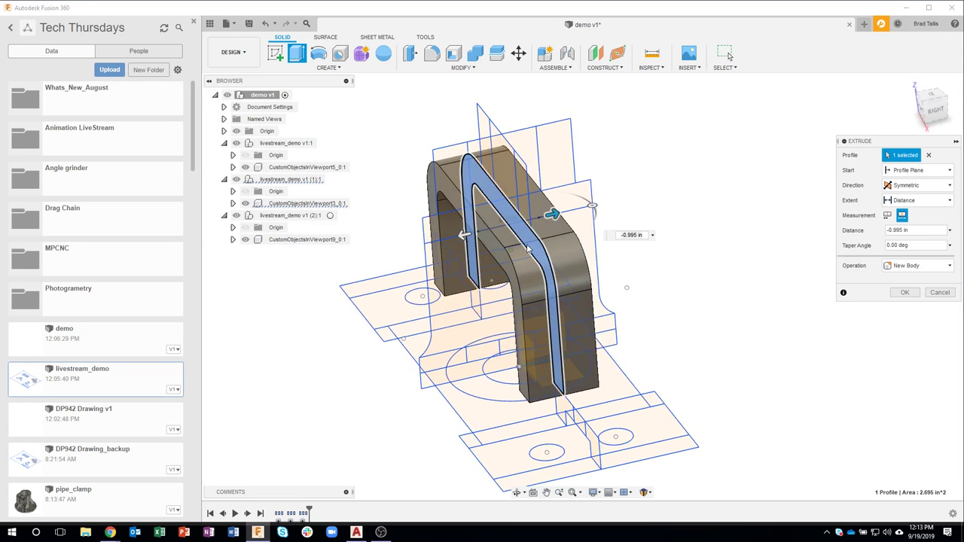
Adjust the extrusion depth, trying corner snaps, until the distance reads -1.303 in
shift+middle_drag(527, 248, 429, 386)
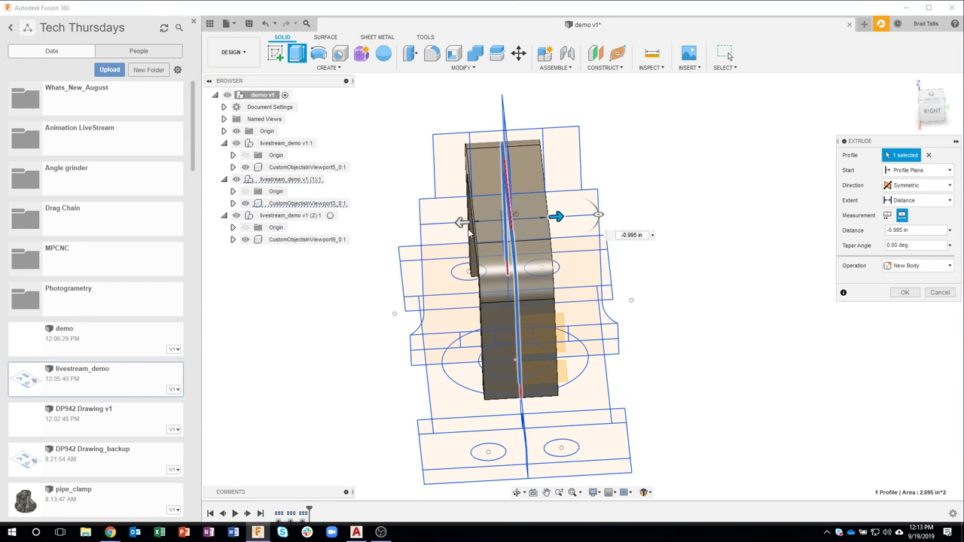
drag(459, 225, 402, 226)
mouse_move(427, 408)
mouse_down()
mouse_move(433, 416)
mouse_move(421, 410)
mouse_up()
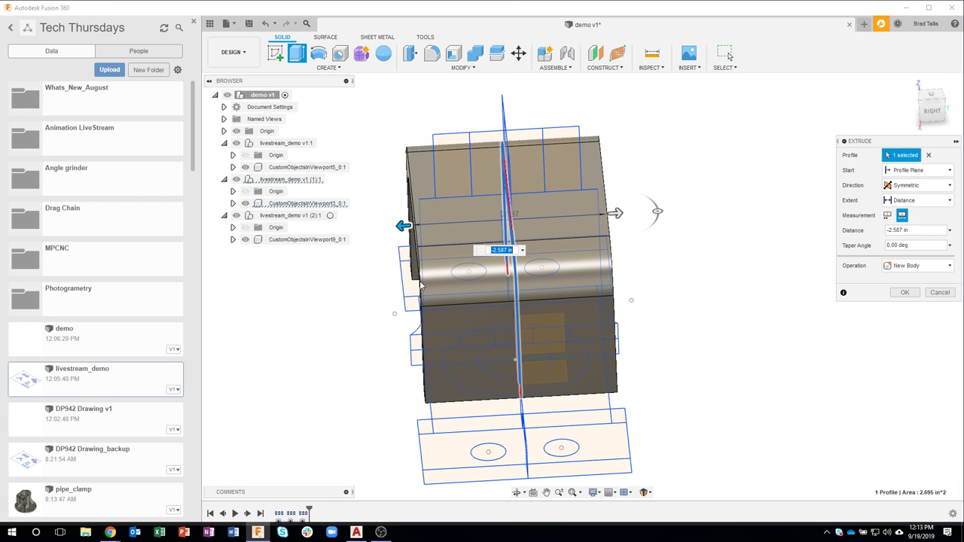
drag(405, 223, 433, 399)
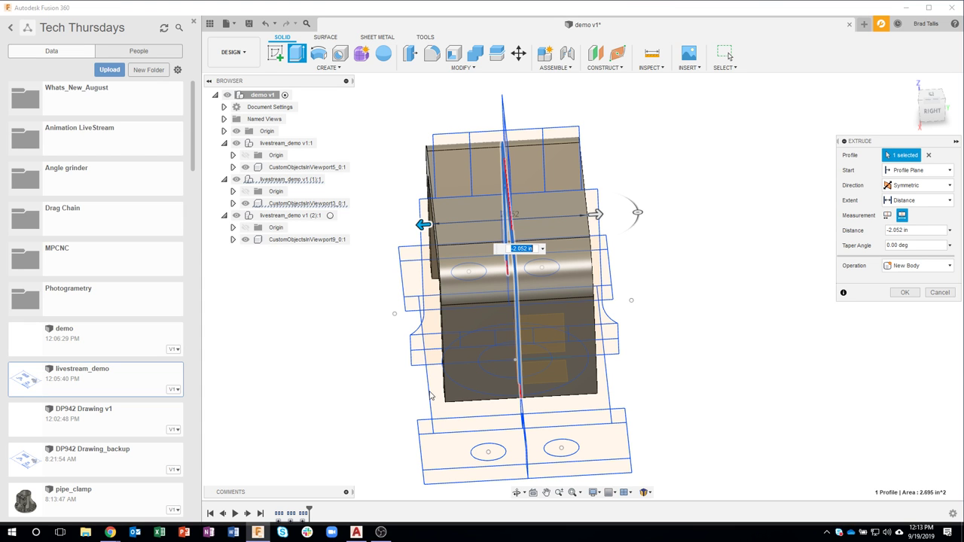
shift+middle_drag(430, 395, 437, 234)
drag(439, 226, 473, 225)
shift+middle_drag(473, 225, 645, 284)
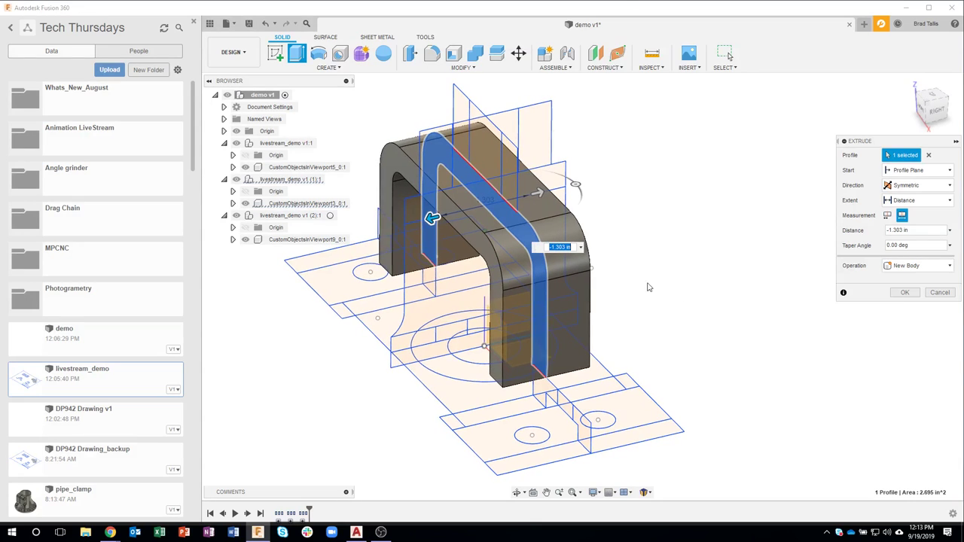
Measure the model to set the symmetric distance to 2.402 in and create the new body
click(580, 250)
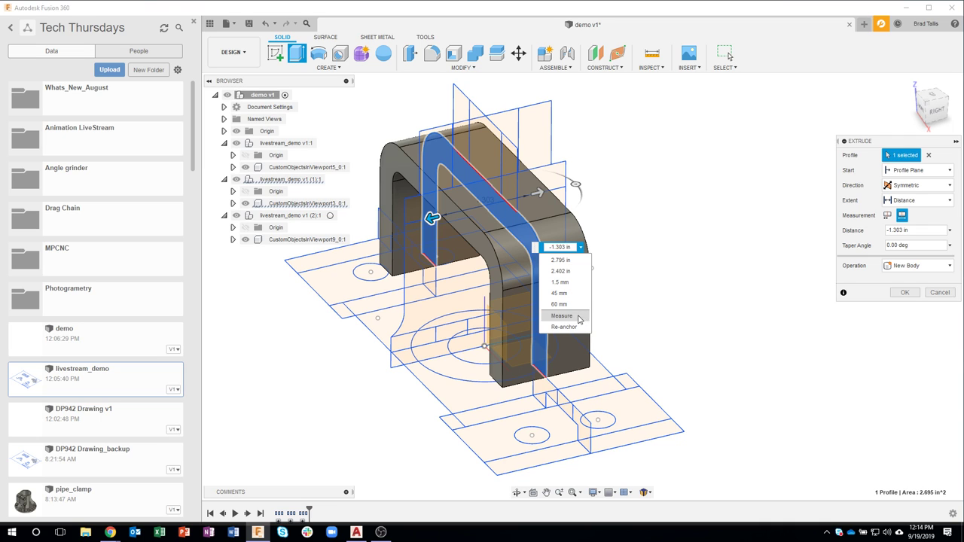
click(579, 315)
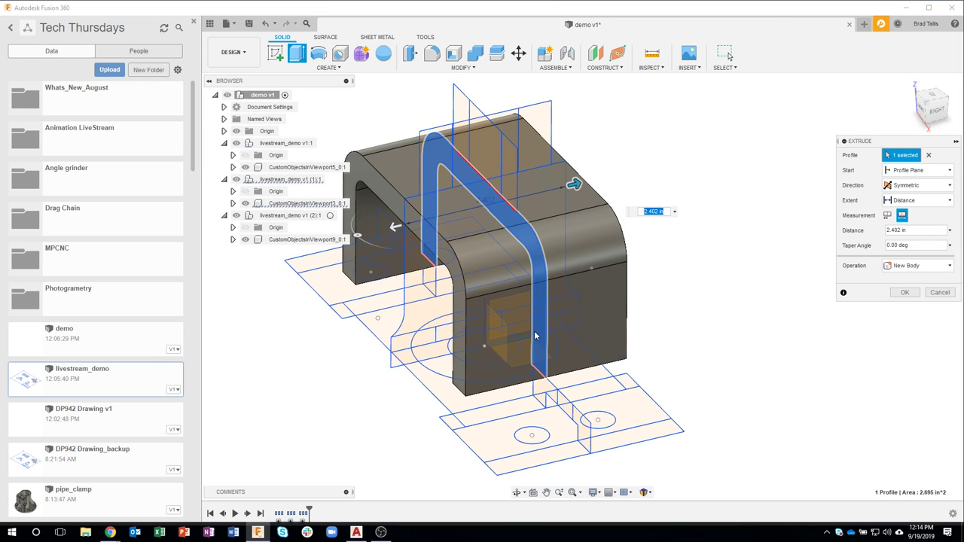
shift+middle_drag(496, 409, 767, 253)
click(929, 93)
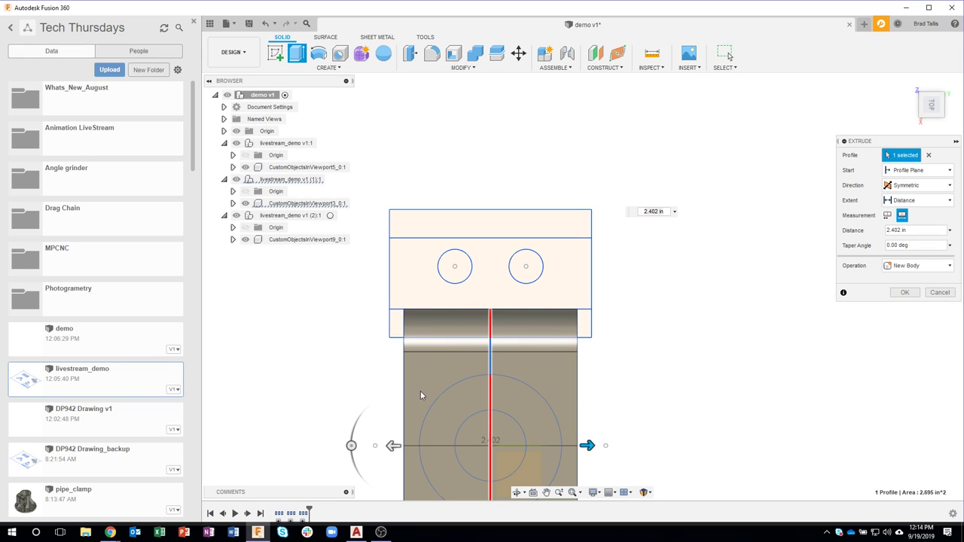
key(F6)
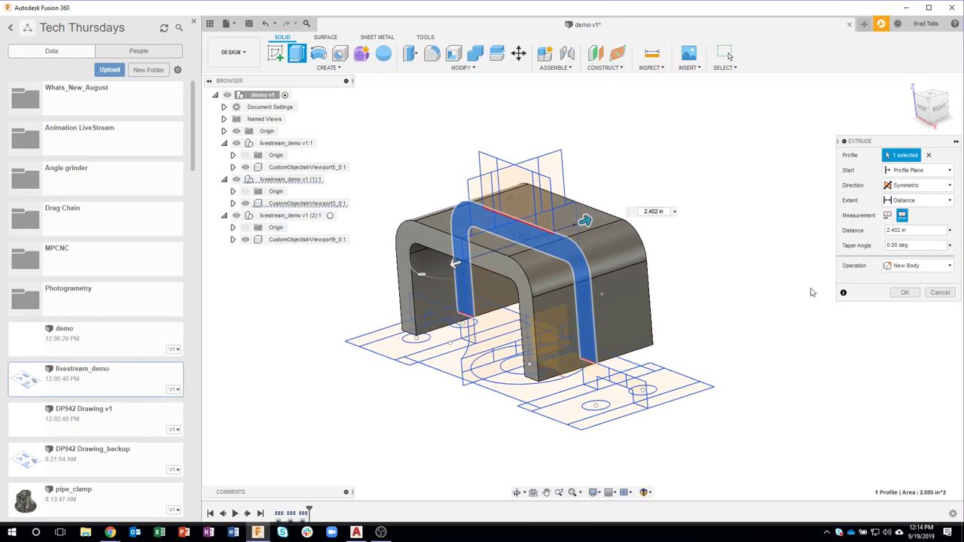
click(904, 292)
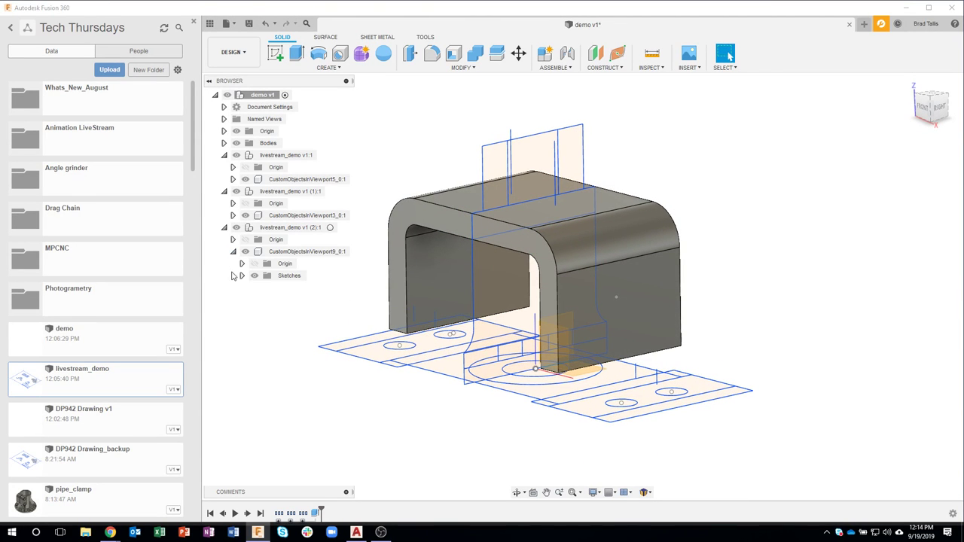
Expand CustomObjectsInViewport3_0:1's Sketches folder and turn on its Visible sketch
click(242, 276)
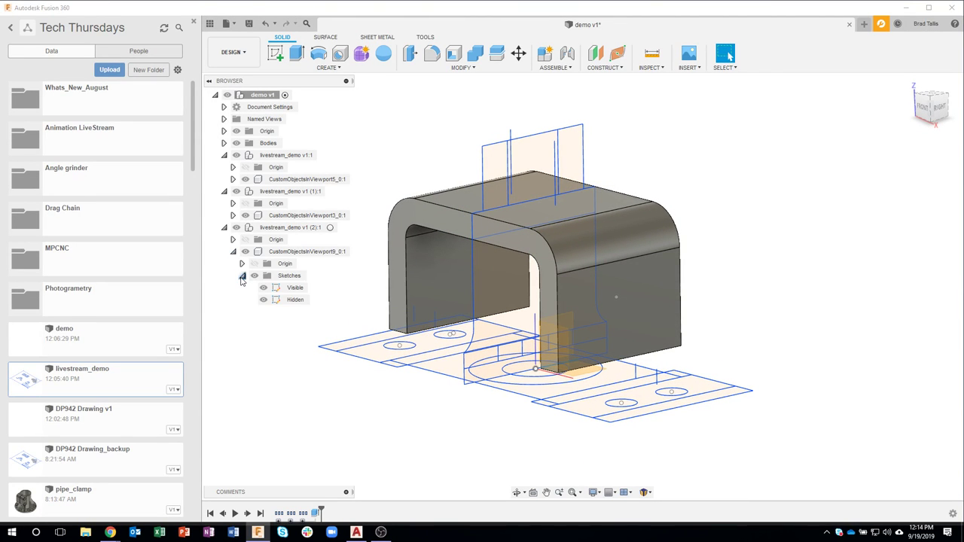
click(233, 216)
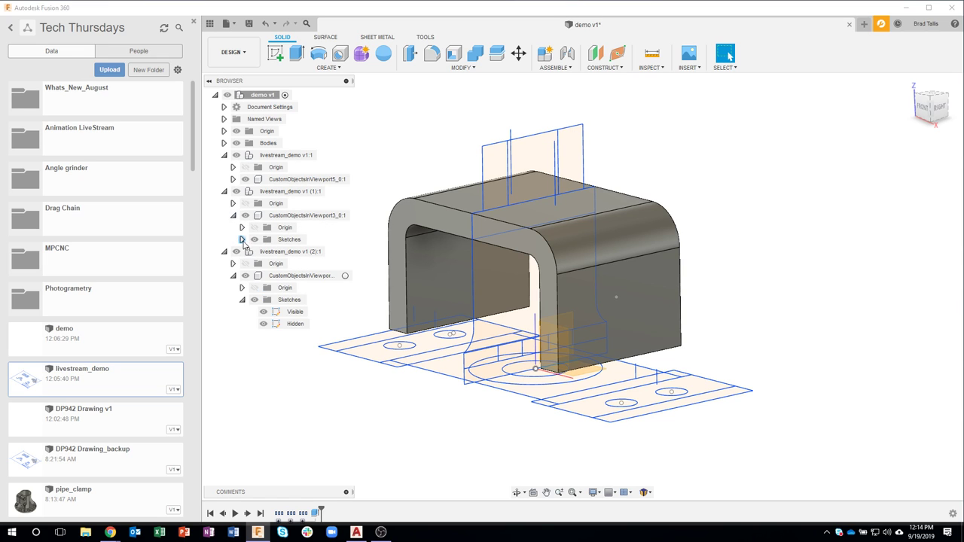
click(242, 240)
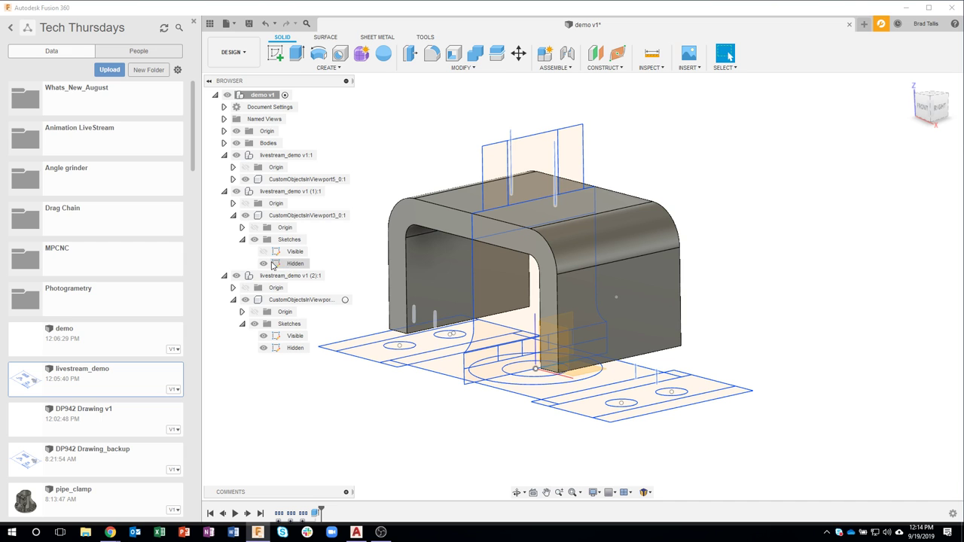
click(263, 252)
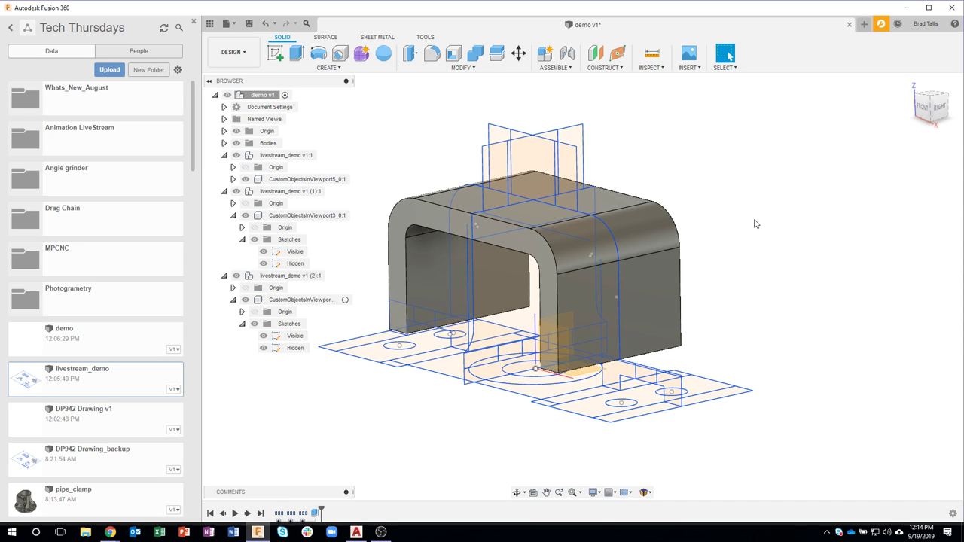
mouse_move(756, 223)
shift+middle_down()
mouse_move(788, 256)
mouse_move(763, 296)
mouse_move(735, 288)
mouse_move(678, 339)
mouse_move(612, 374)
shift+middle_up()
Start a symmetric, whole-length extrusion of the notched foot profile
click(608, 375)
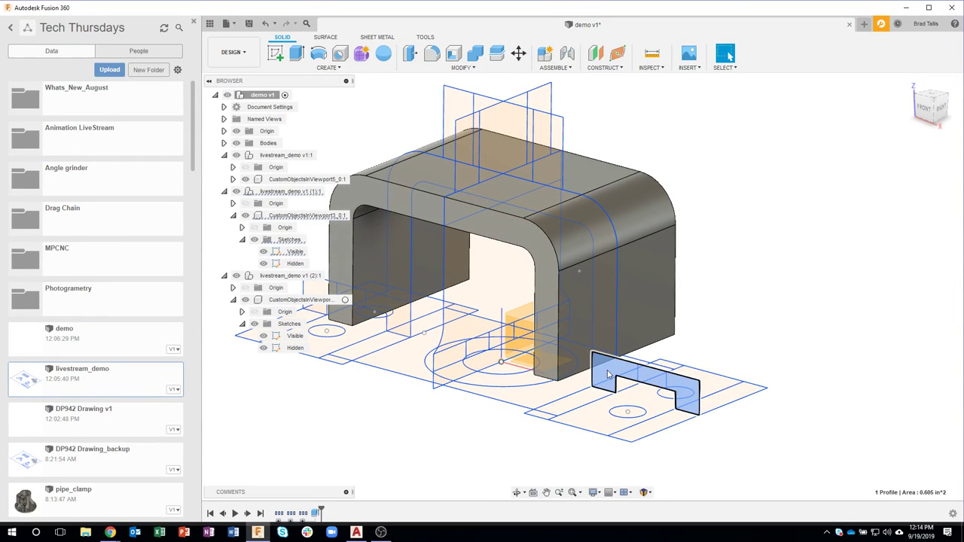
right_click(609, 374)
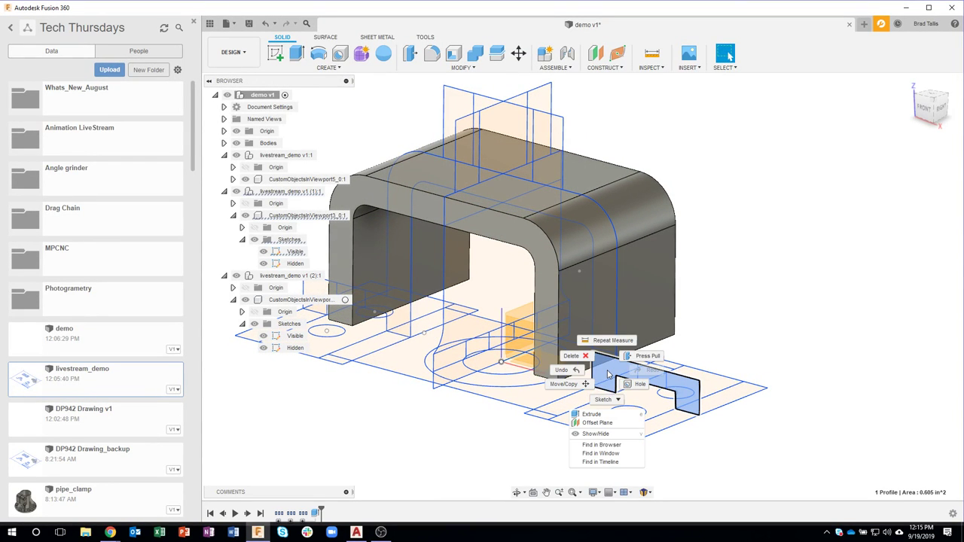
click(591, 415)
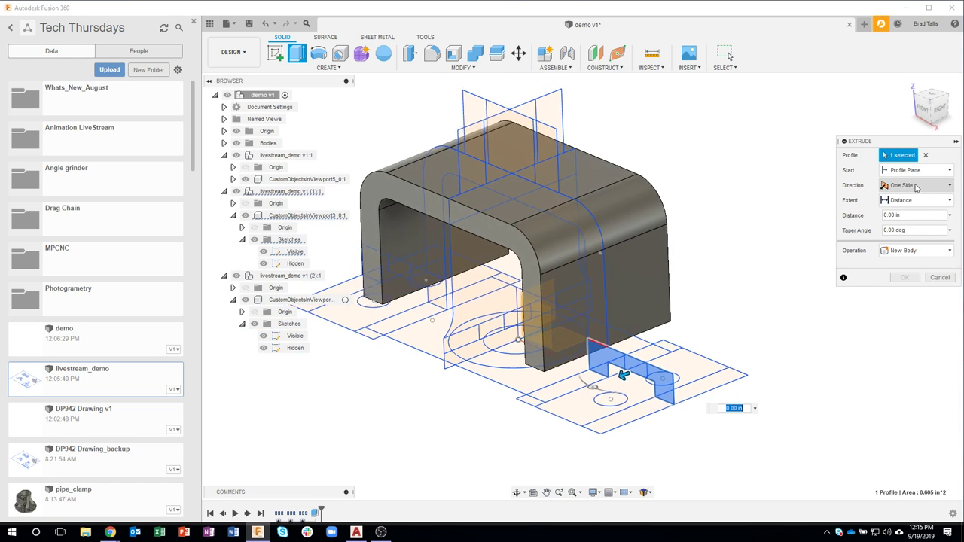
click(919, 185)
click(904, 212)
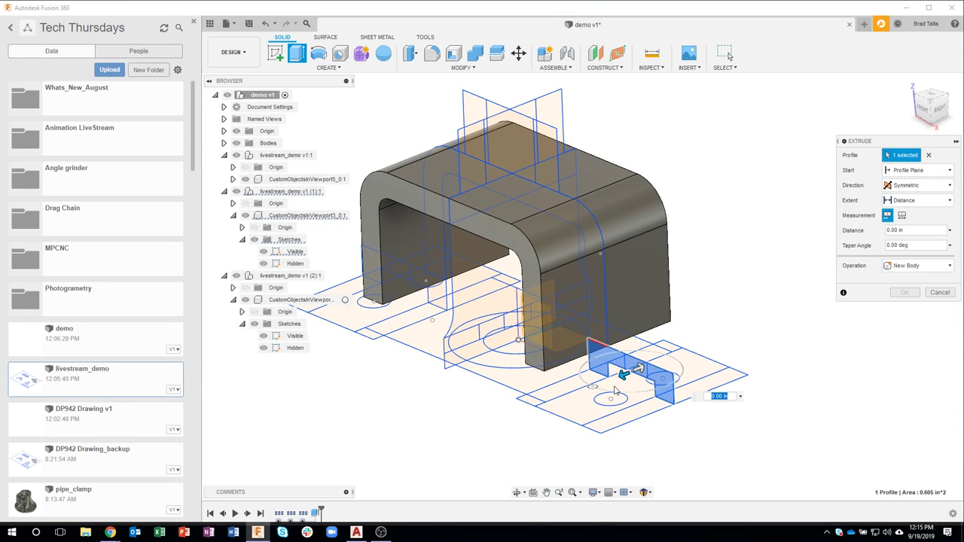
drag(622, 374, 679, 324)
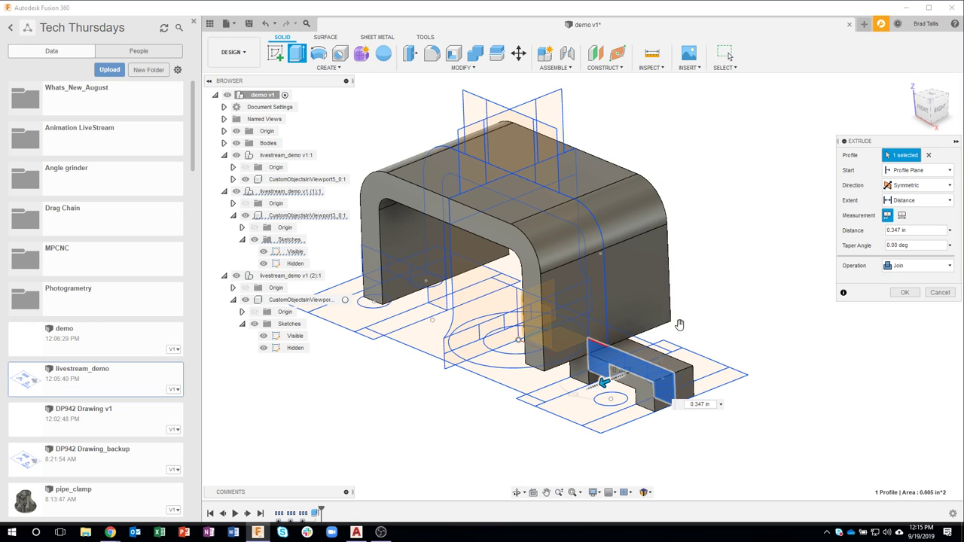
click(902, 215)
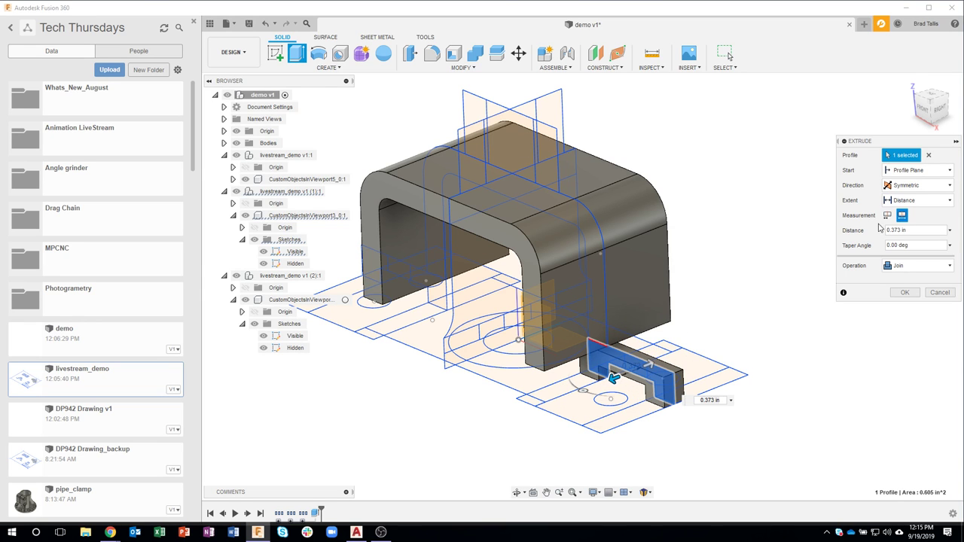
Add the second foot profile and measure the arch's edge to set 2.795 in
shift+middle_drag(543, 332, 422, 279)
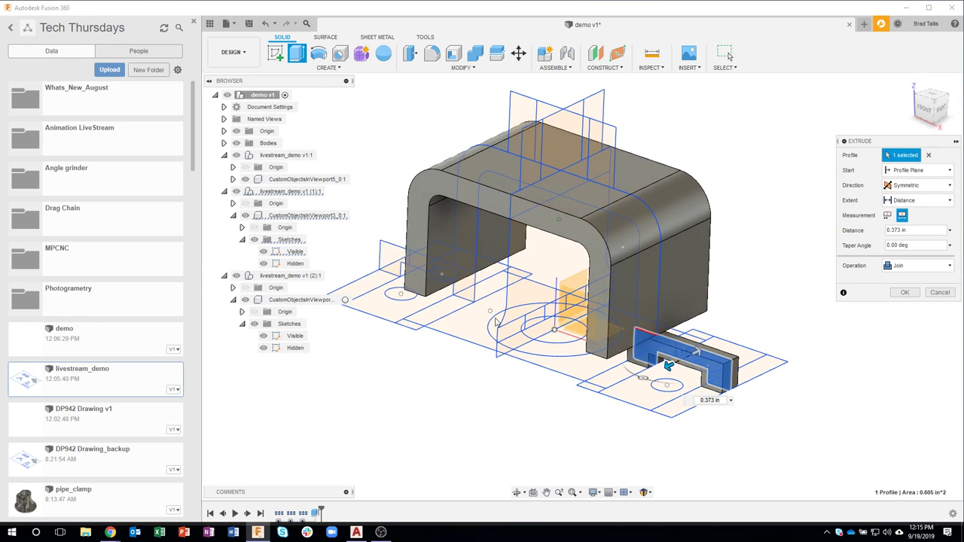
click(390, 260)
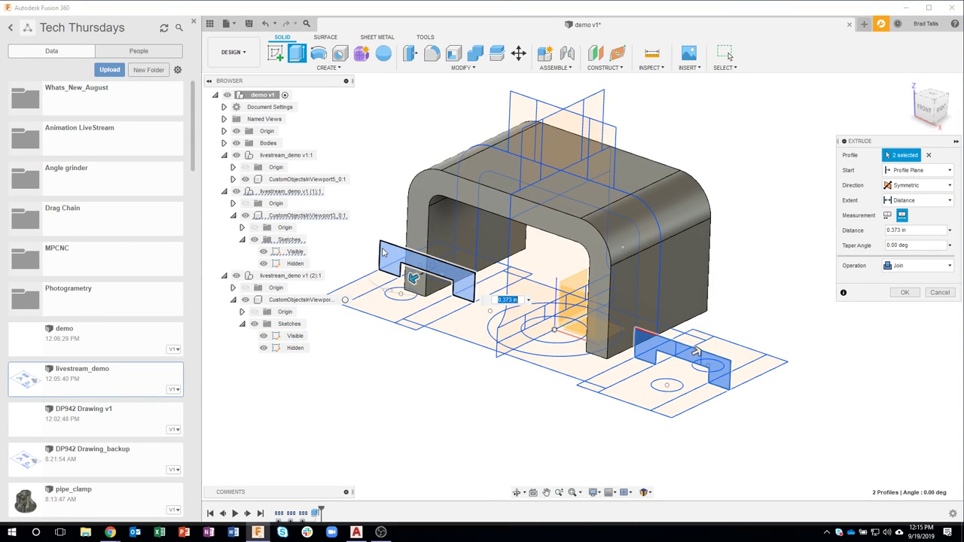
shift+middle_drag(573, 305, 663, 365)
text(3.55)
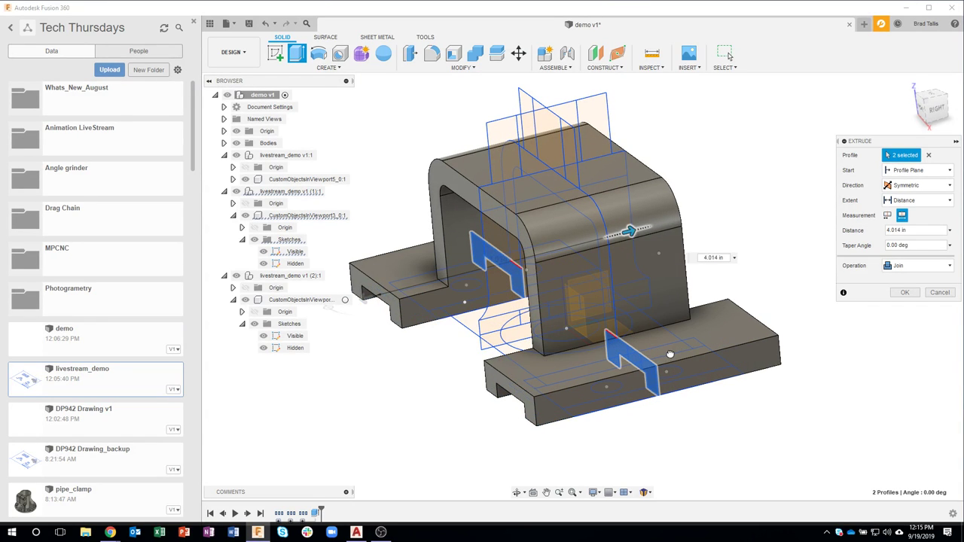
drag(636, 357, 800, 271)
shift+middle_drag(800, 272, 700, 273)
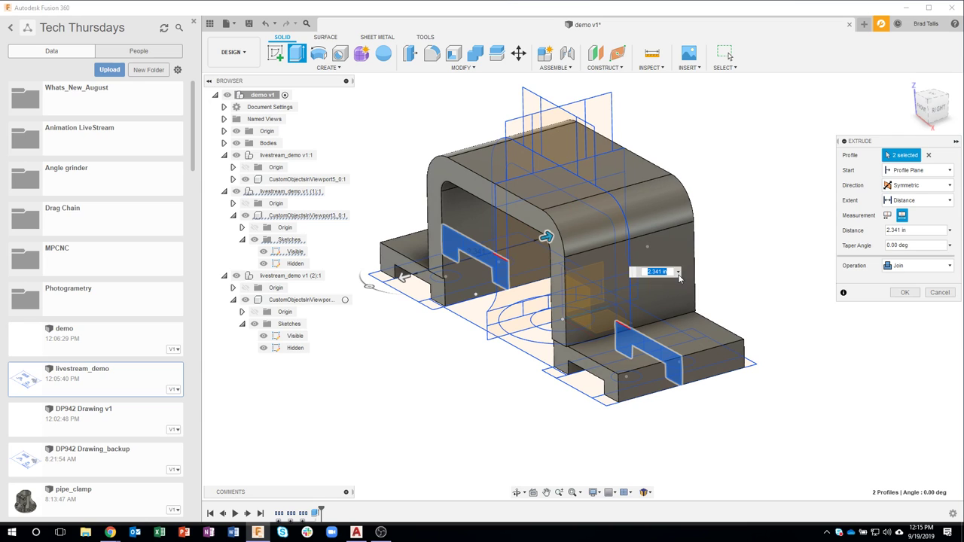
click(677, 272)
click(659, 340)
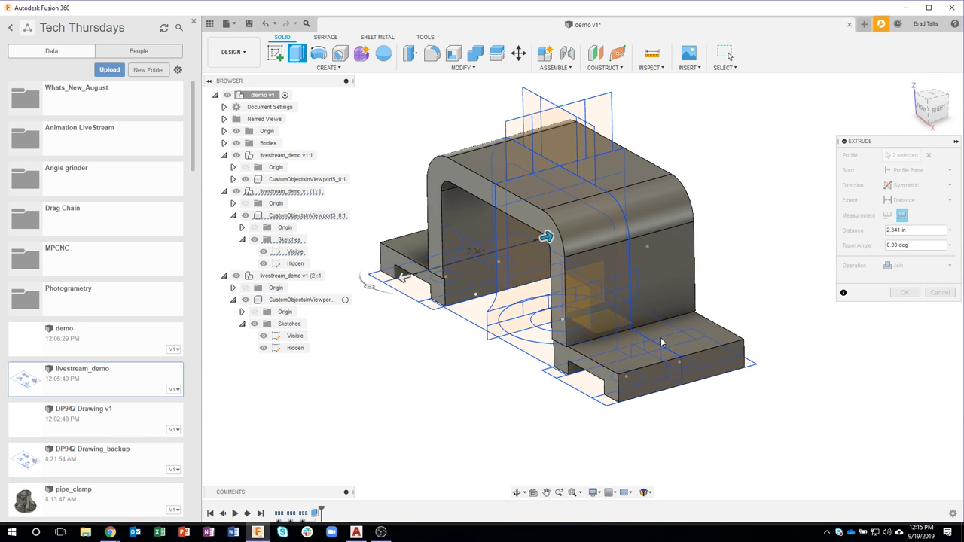
click(613, 407)
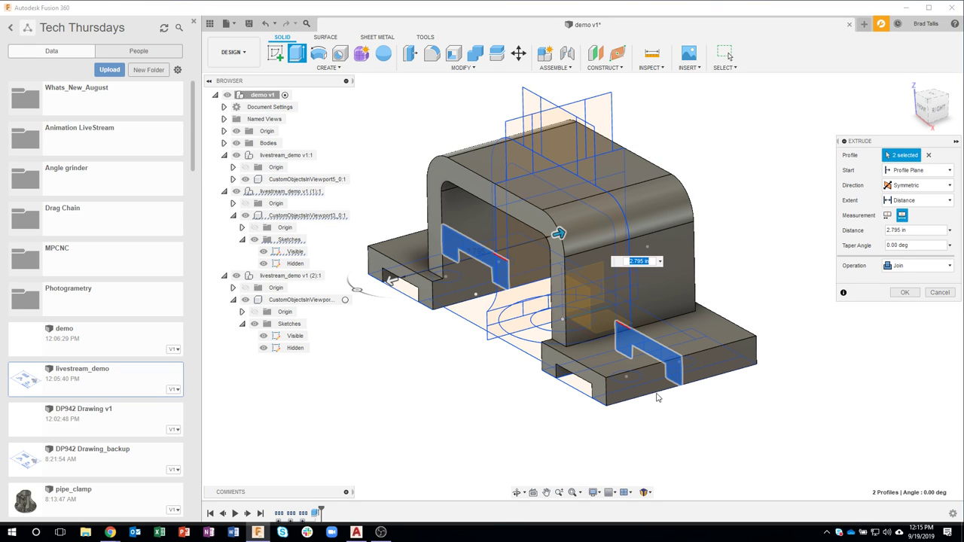
click(904, 293)
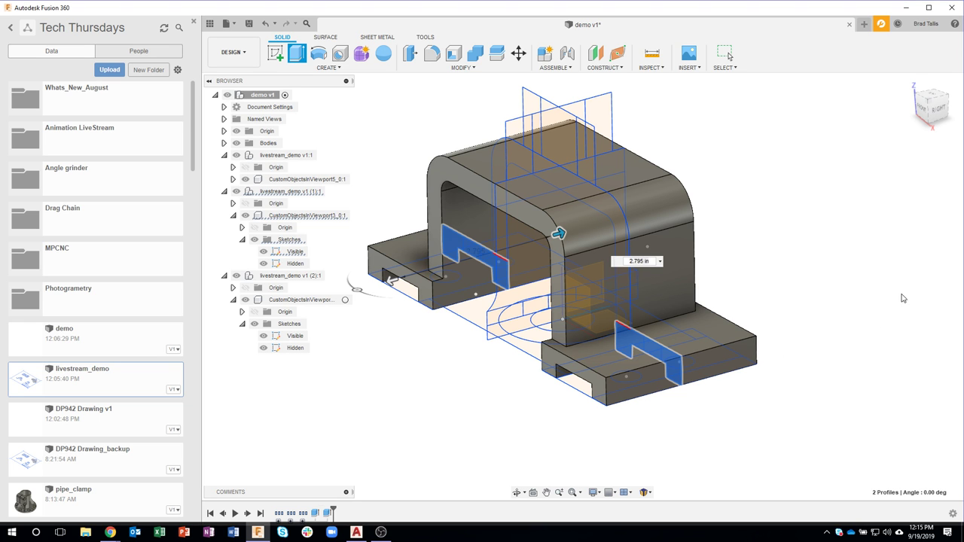
shift+middle_drag(791, 408, 714, 397)
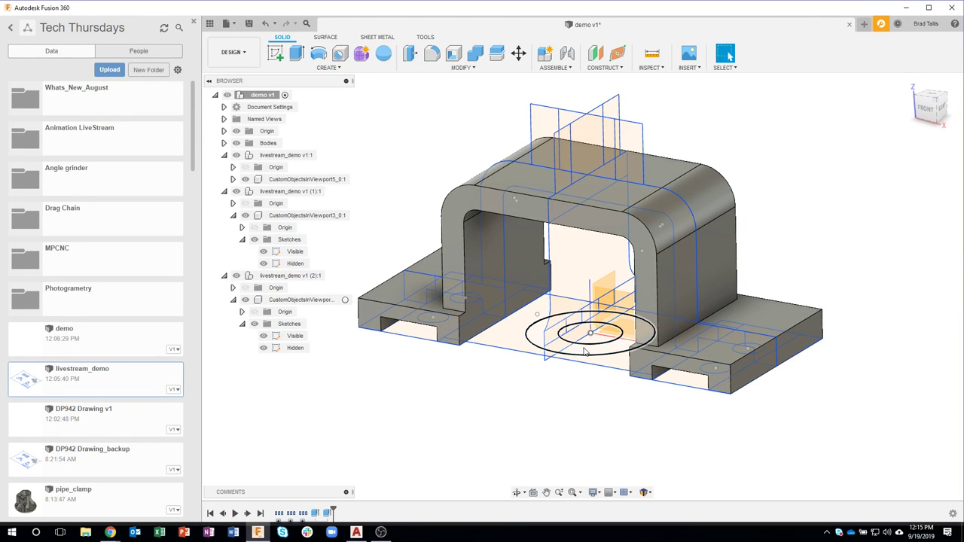
shift+middle_drag(586, 350, 590, 104)
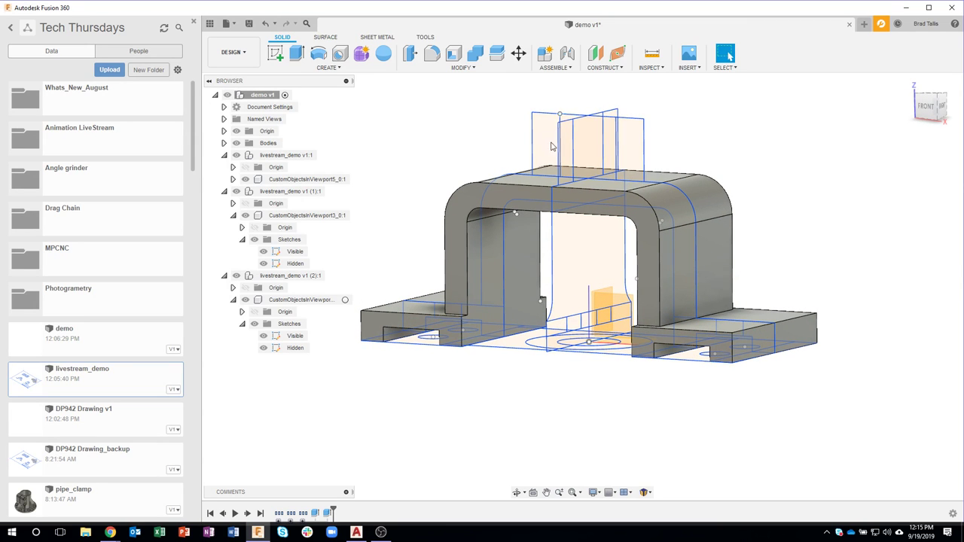
shift+middle_drag(550, 146, 592, 360)
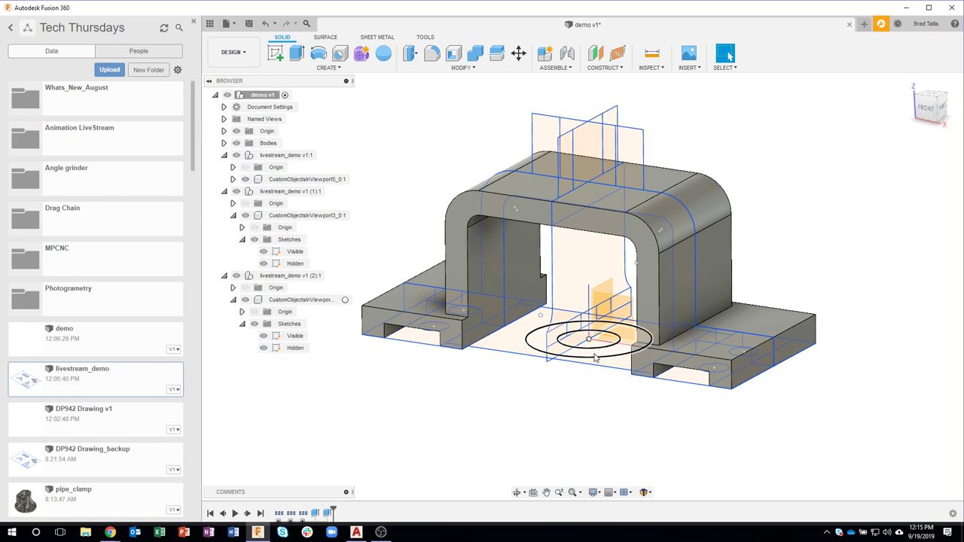
Select the ring-shaped profile and start extruding it upward
click(594, 356)
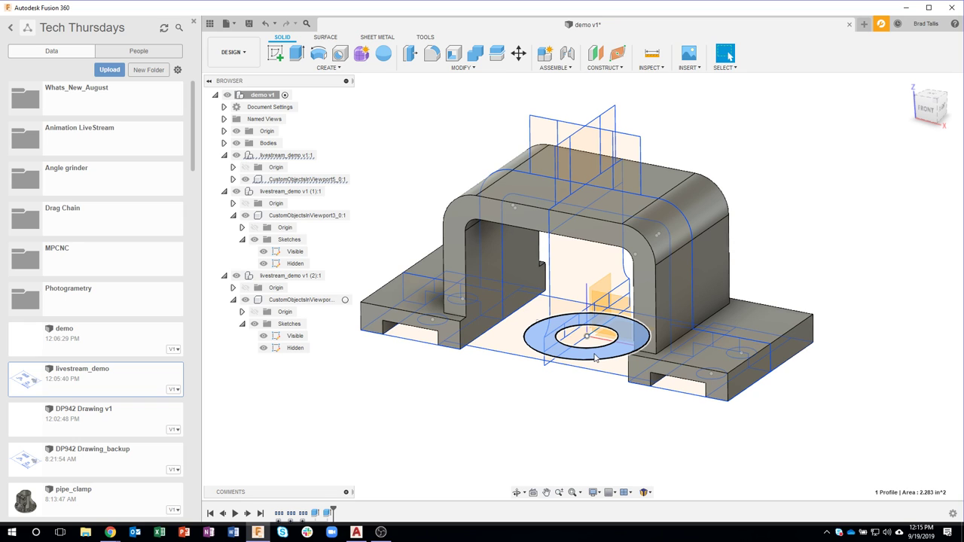
right_click(594, 358)
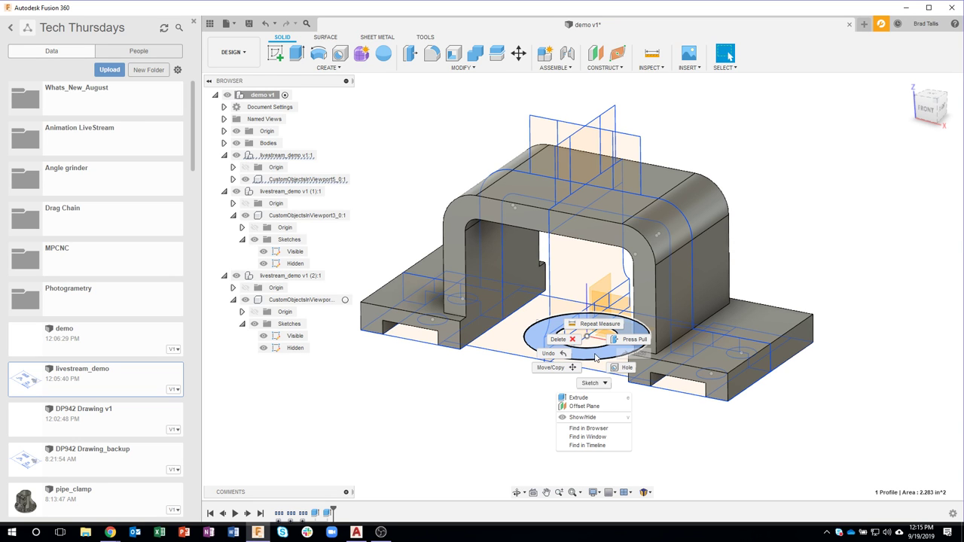
click(579, 398)
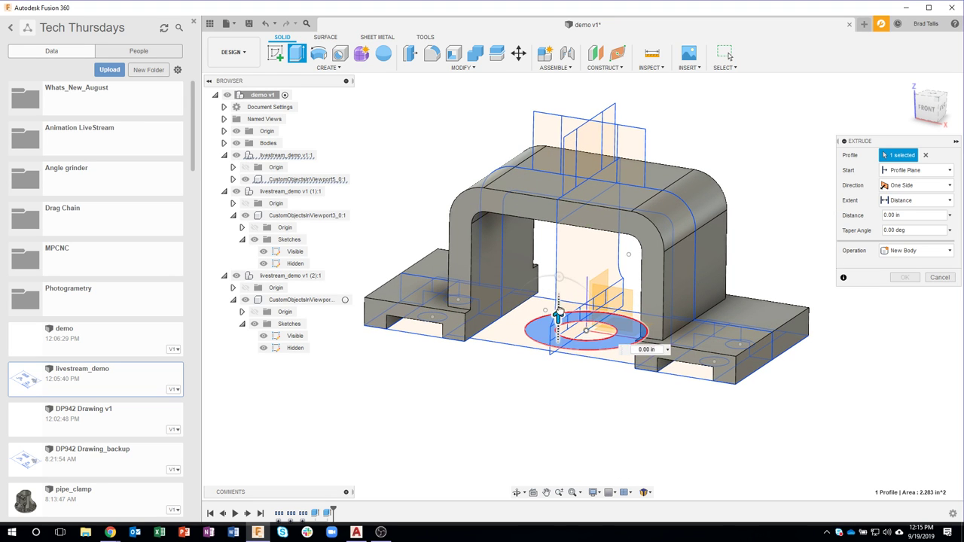
drag(557, 315, 558, 289)
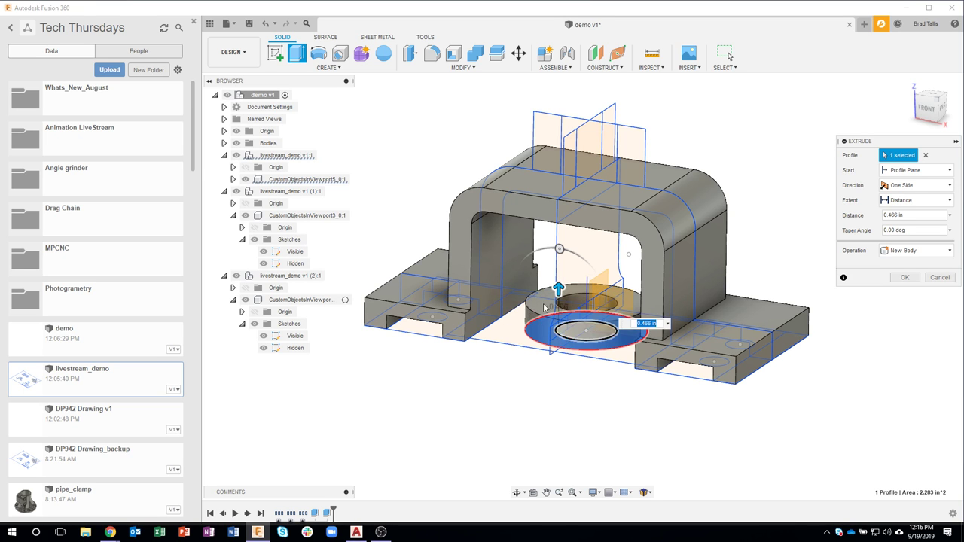
shift+middle_drag(558, 332, 725, 355)
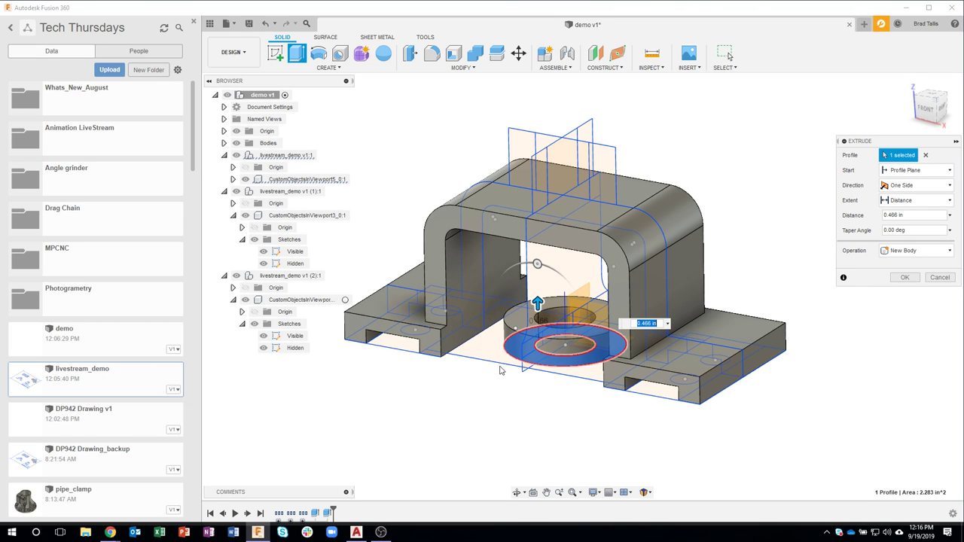
Set the extrusion Start to From Object on the bracket's top face
click(934, 173)
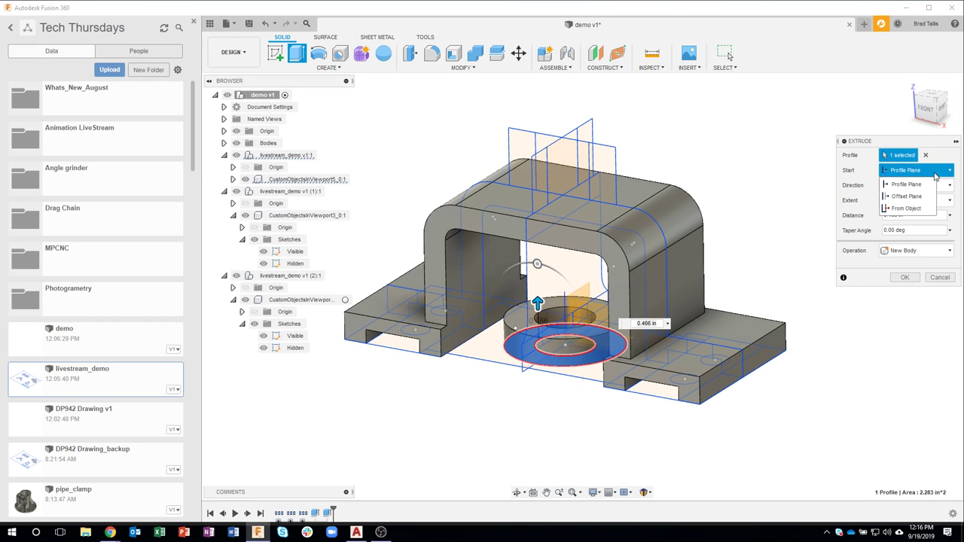
click(908, 208)
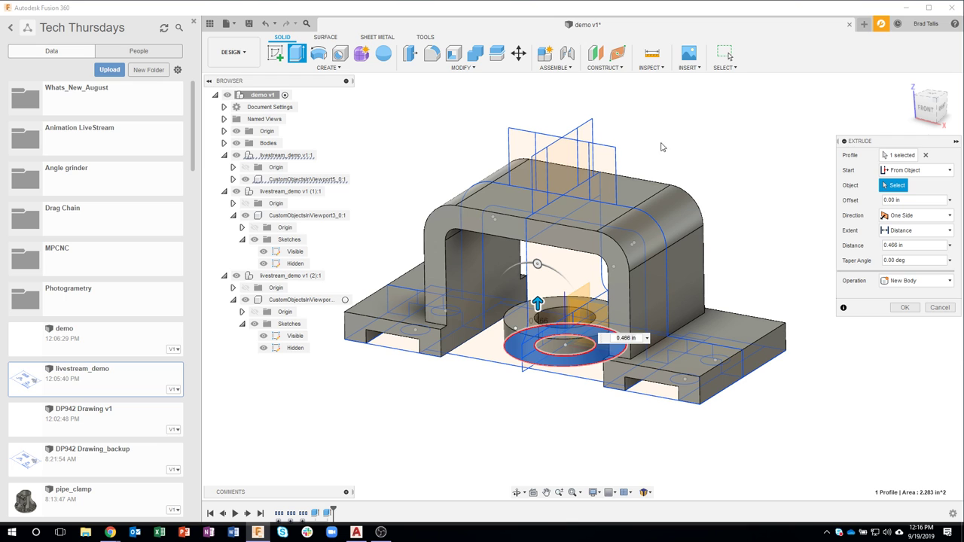
click(637, 192)
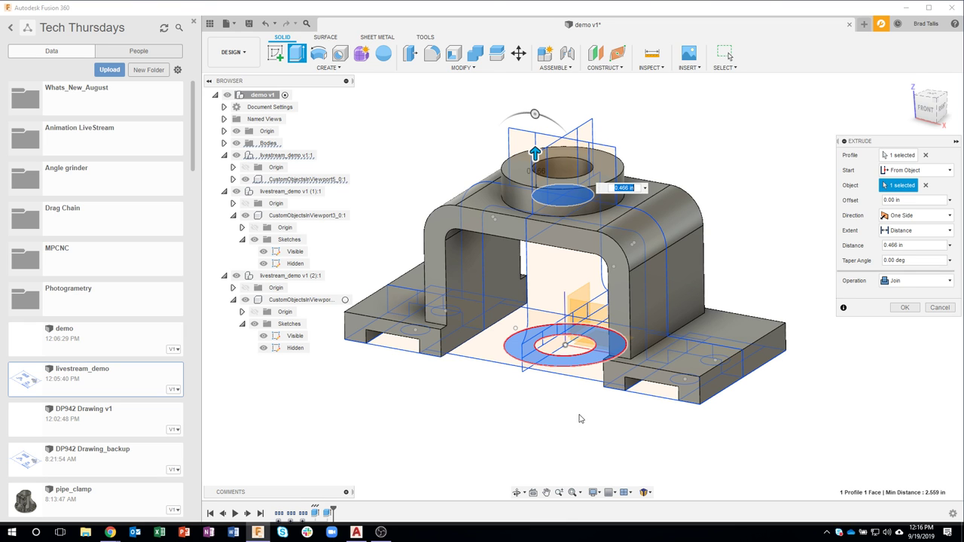
shift+middle_drag(579, 417, 536, 377)
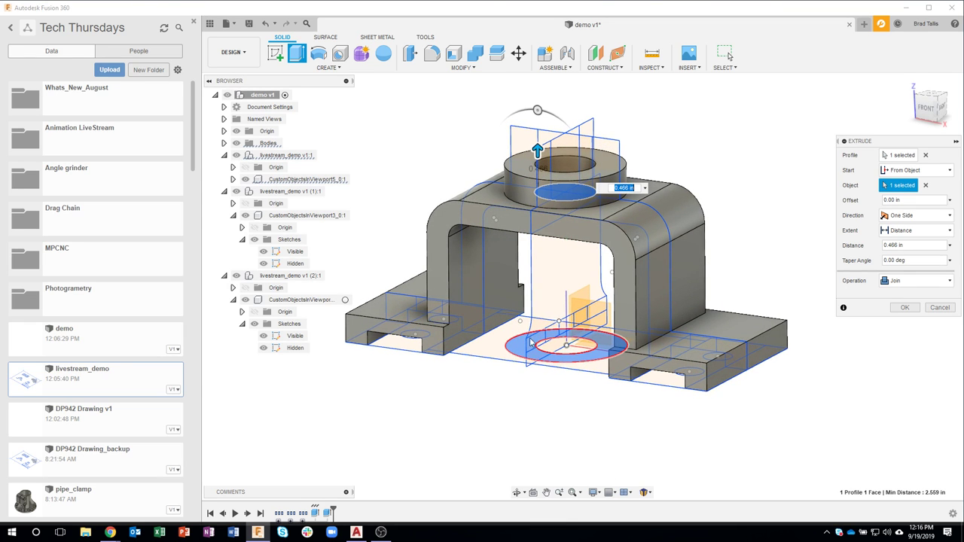
shift+middle_drag(530, 343, 581, 241)
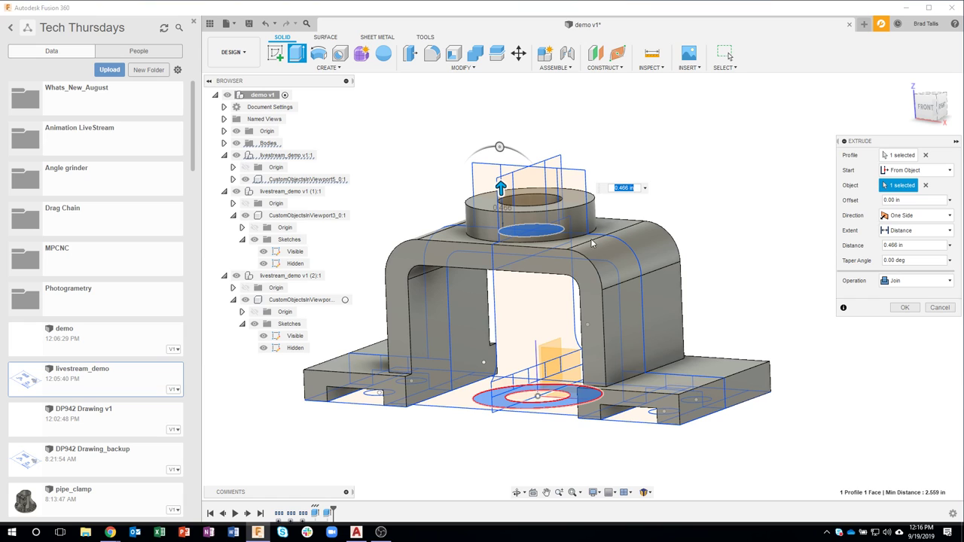
Measure the face to set the distance to 0.984 in and commit the joined boss
click(645, 189)
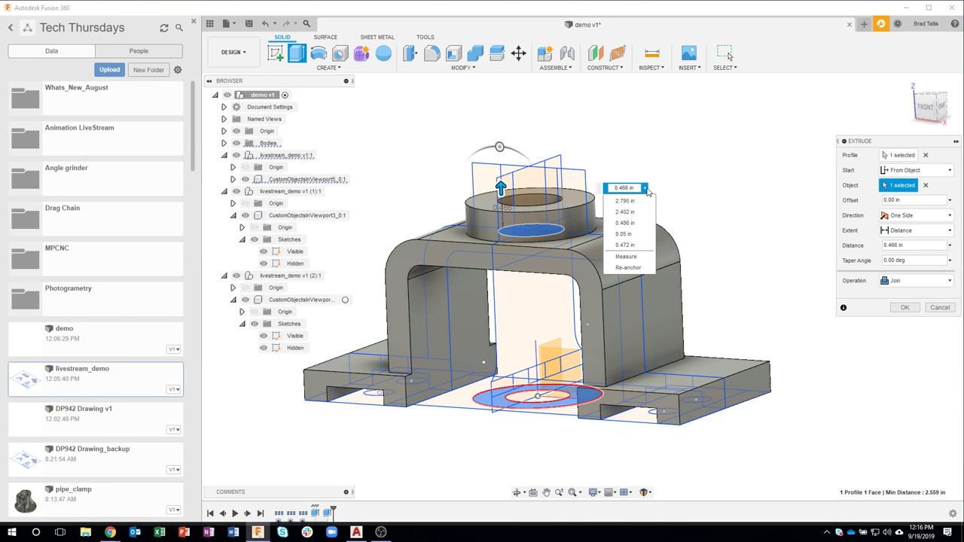
click(628, 256)
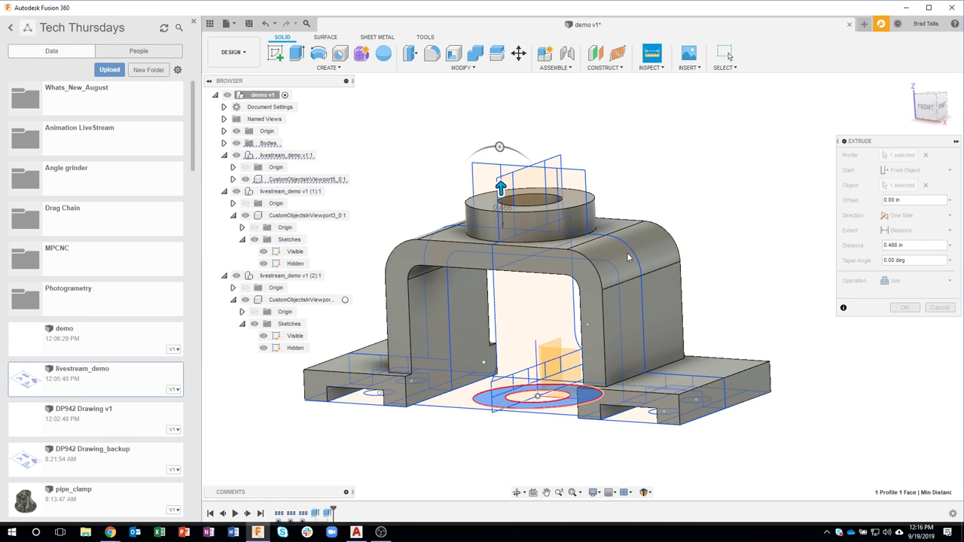
click(588, 186)
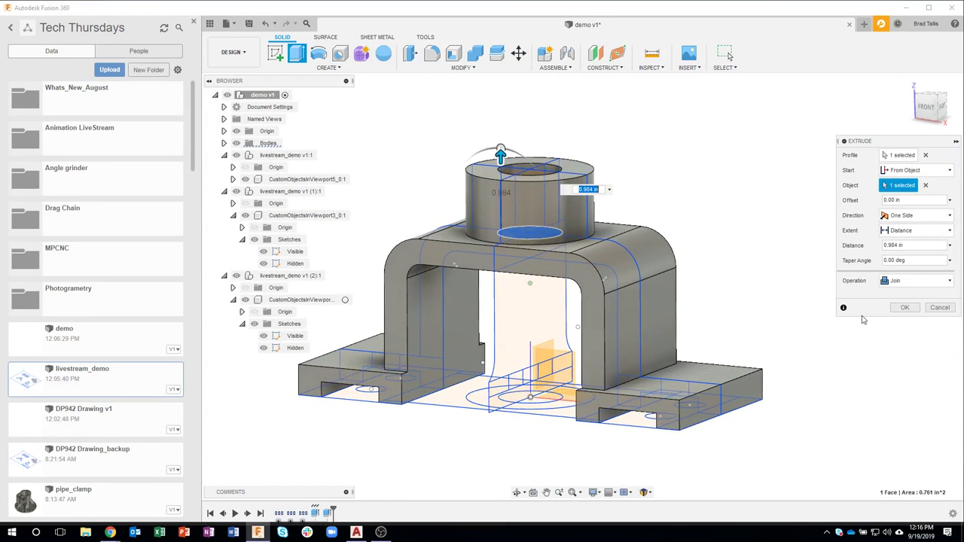
click(902, 308)
shift+middle_drag(788, 231, 637, 245)
shift+middle_drag(526, 260, 471, 284)
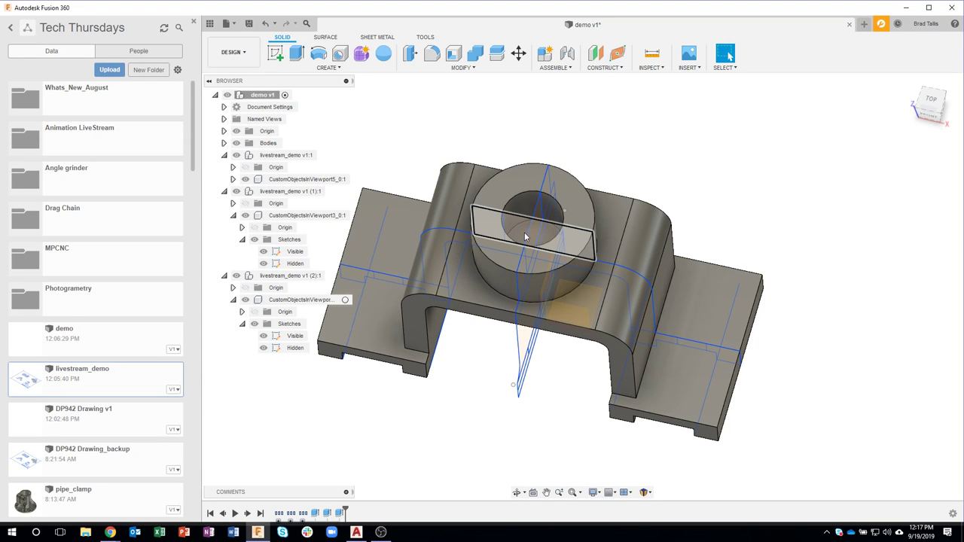
shift+middle_drag(524, 232, 537, 257)
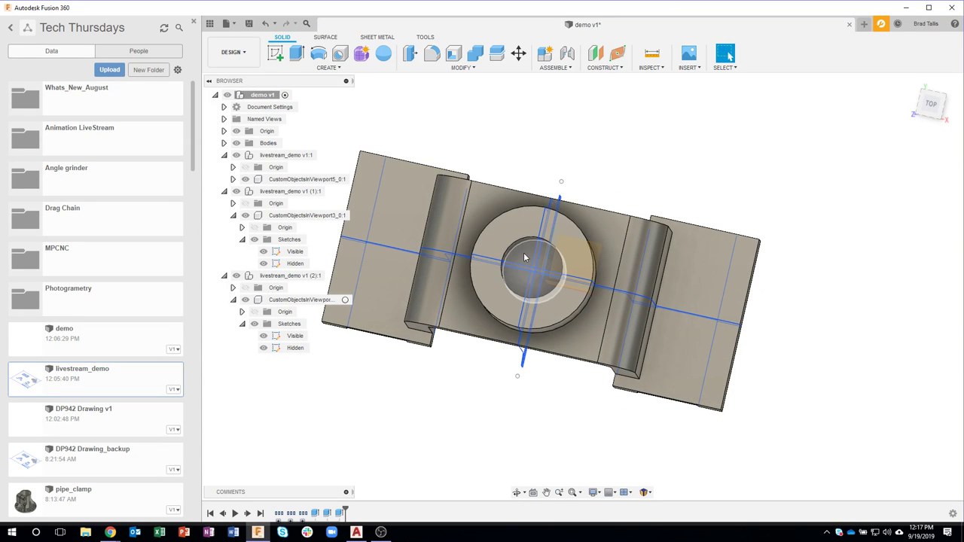
click(524, 258)
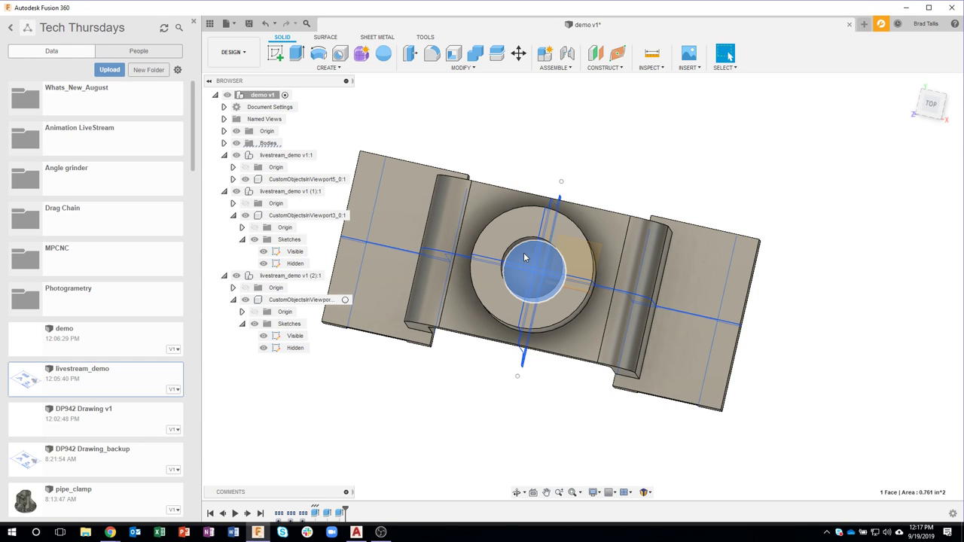
right_click(525, 257)
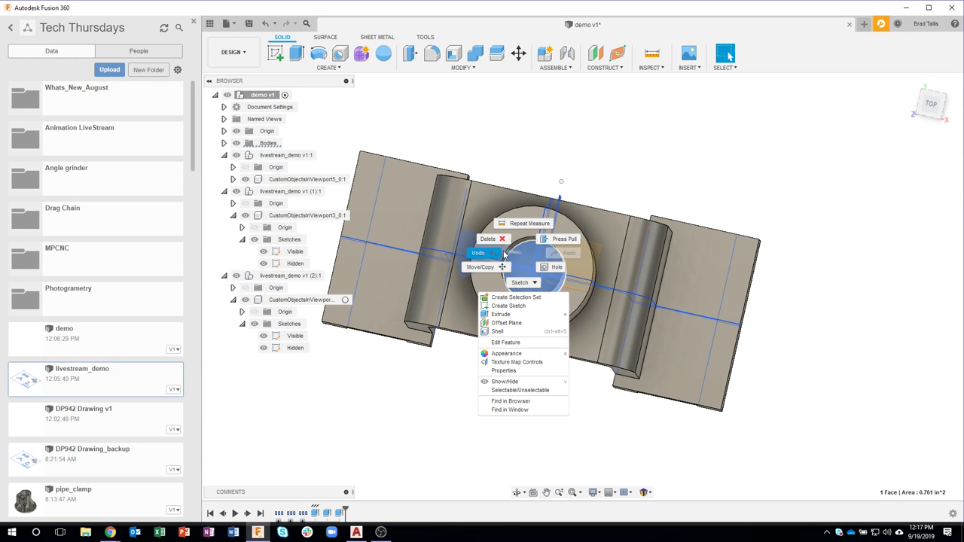
click(497, 240)
shift+middle_drag(519, 249, 805, 352)
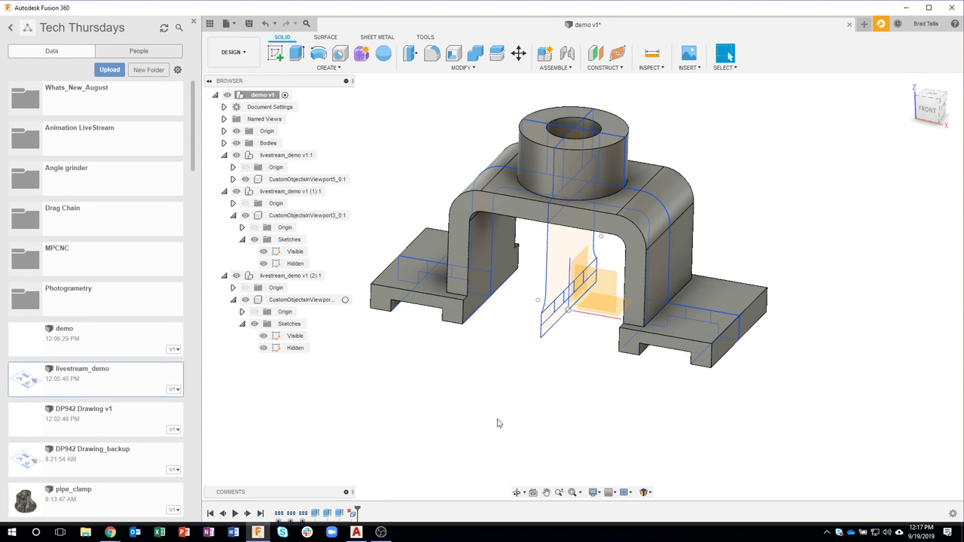
Turn on the Visible sketch under CustomObjectsInViewport5_0:1 > Sketches and view its circles from below
shift+middle_drag(510, 404, 588, 194)
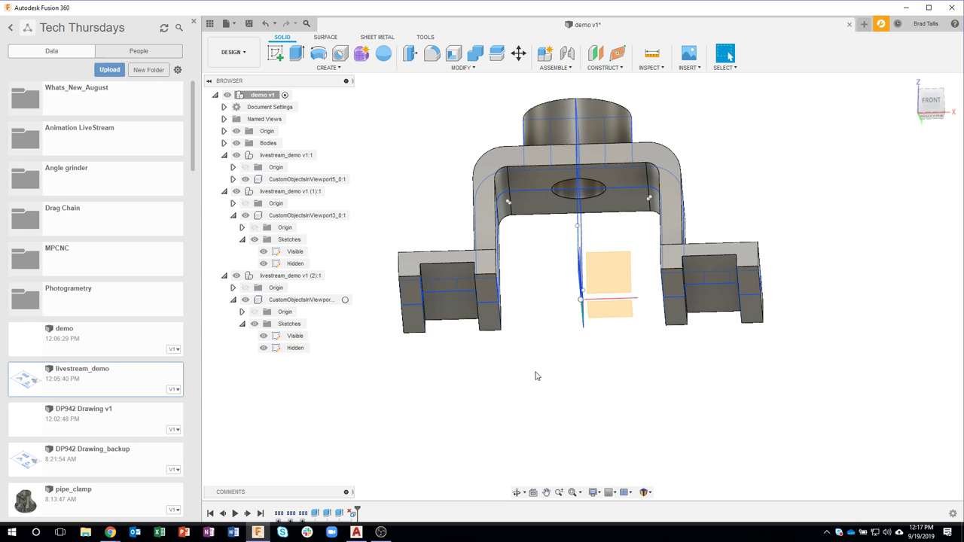
shift+middle_drag(537, 376, 467, 379)
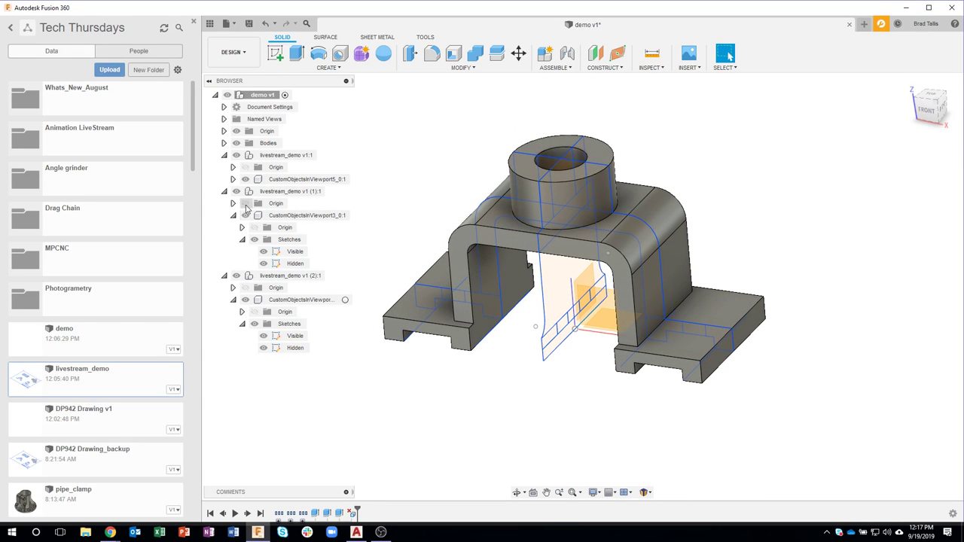
click(233, 180)
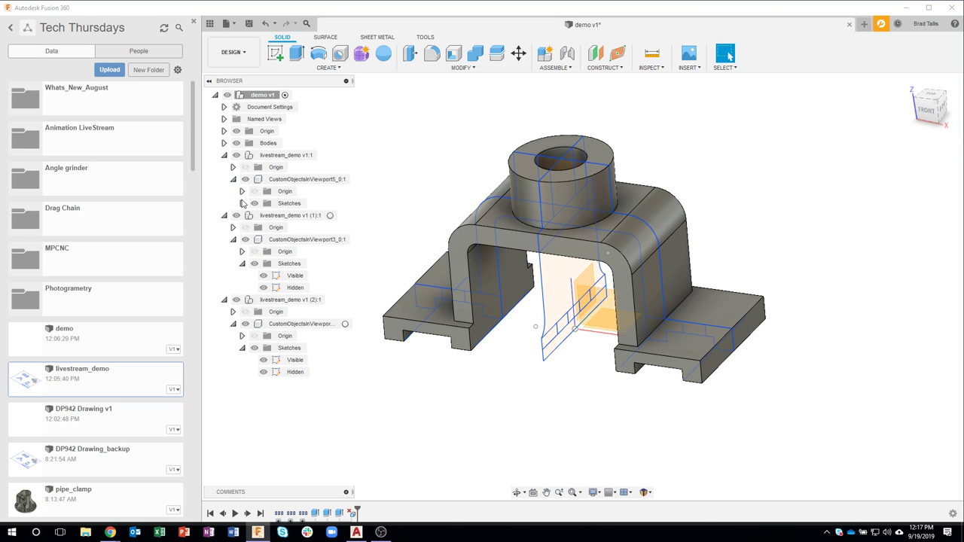
click(242, 203)
click(264, 216)
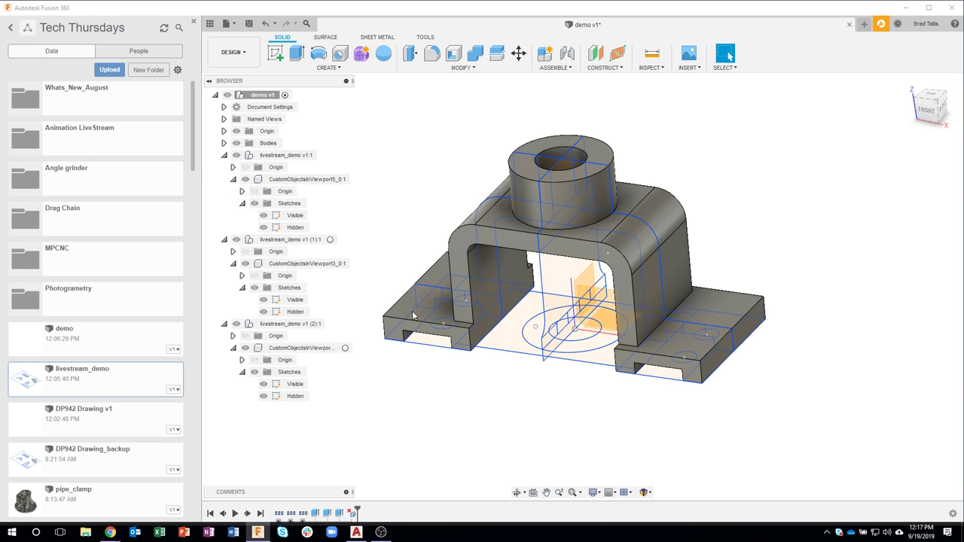
shift+middle_drag(412, 315, 720, 230)
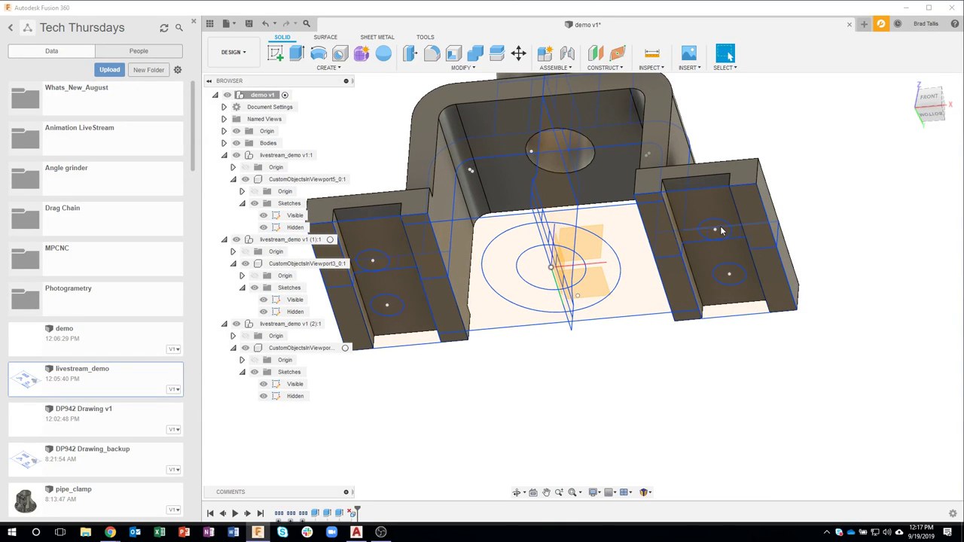
Select the four circles in the right and left base pockets
scroll(721, 231, up, 3)
click(713, 229)
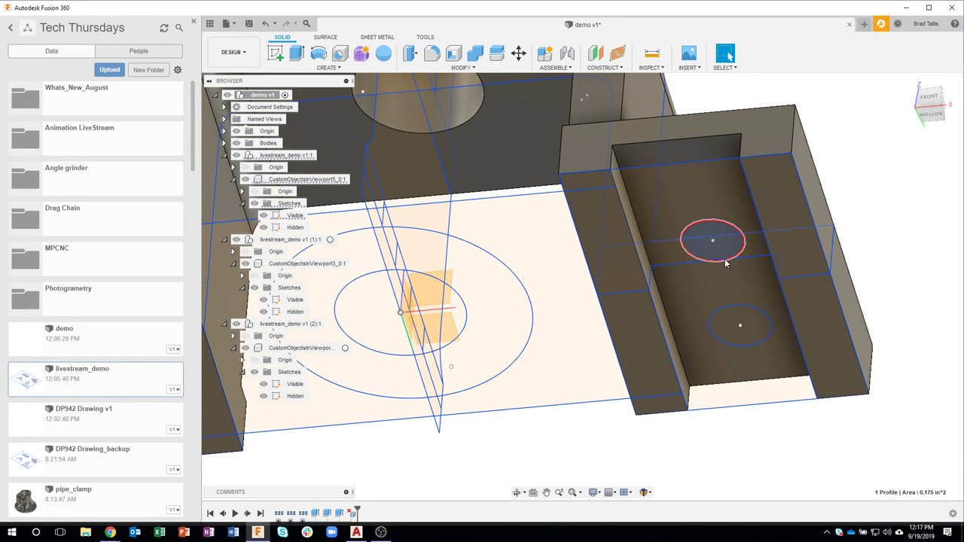
click(743, 317)
scroll(670, 362, down, 3)
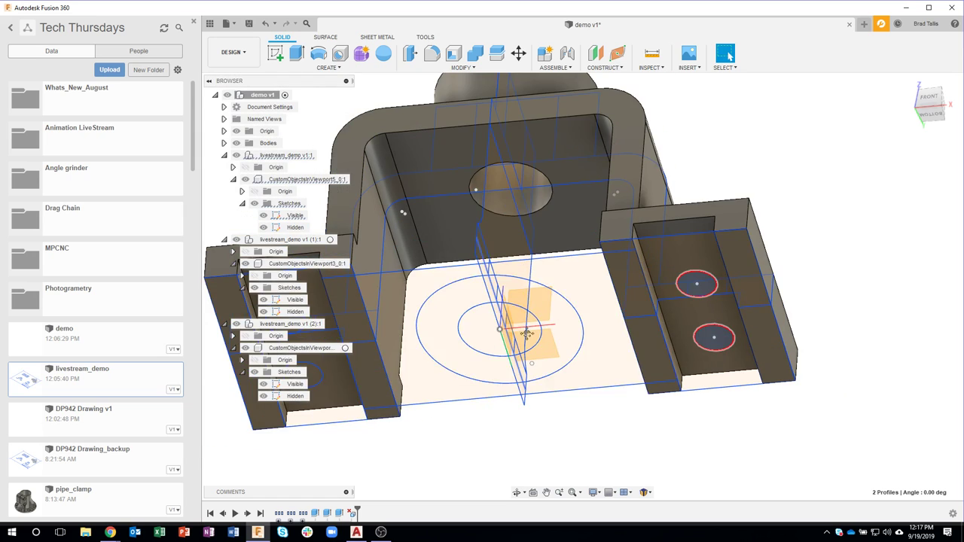
middle_drag(489, 343, 624, 304)
click(444, 286)
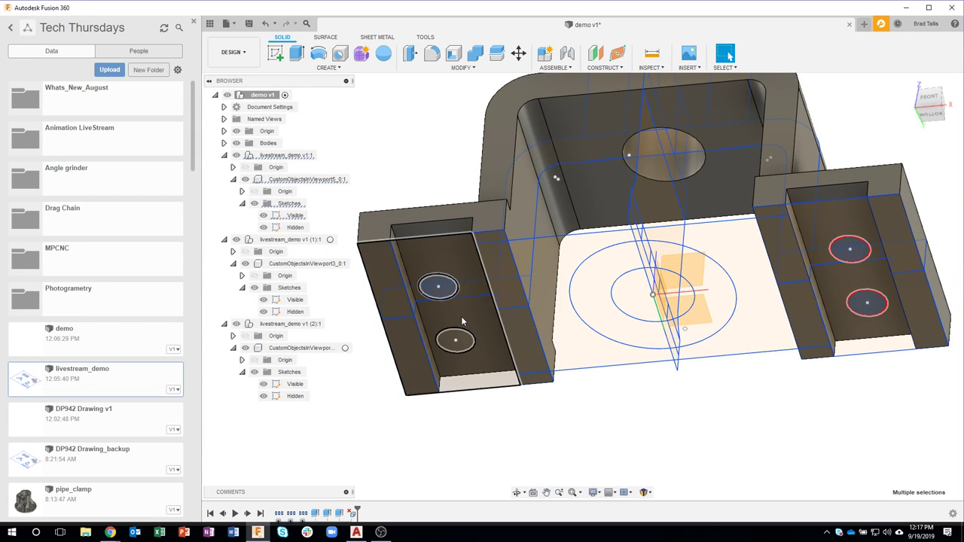
Extrude the circles as a Cut with Extent All to make through holes
right_click(462, 339)
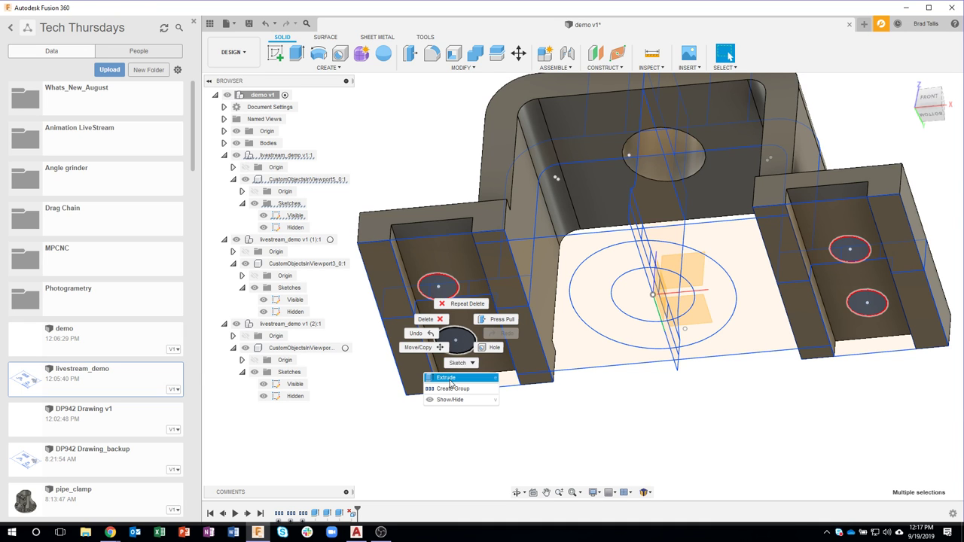
click(447, 377)
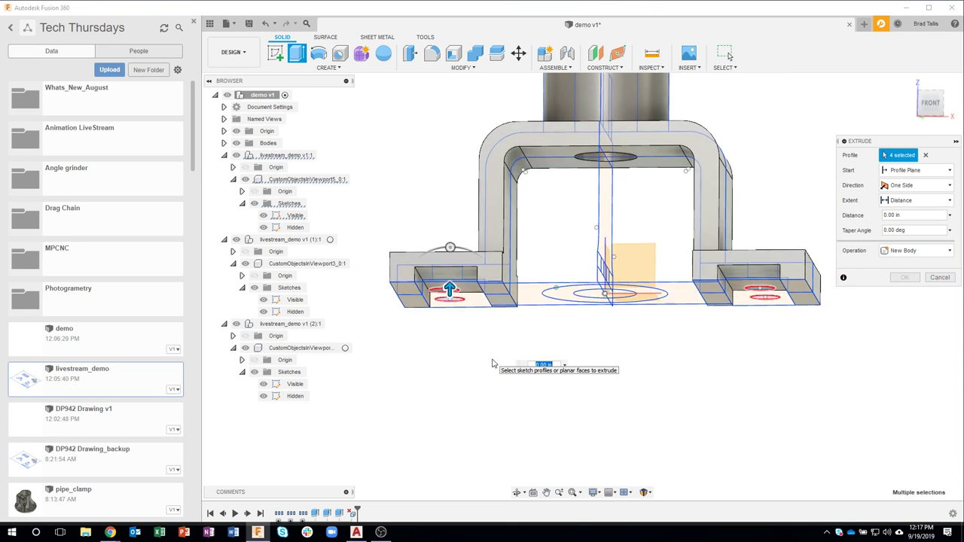
click(915, 200)
click(896, 239)
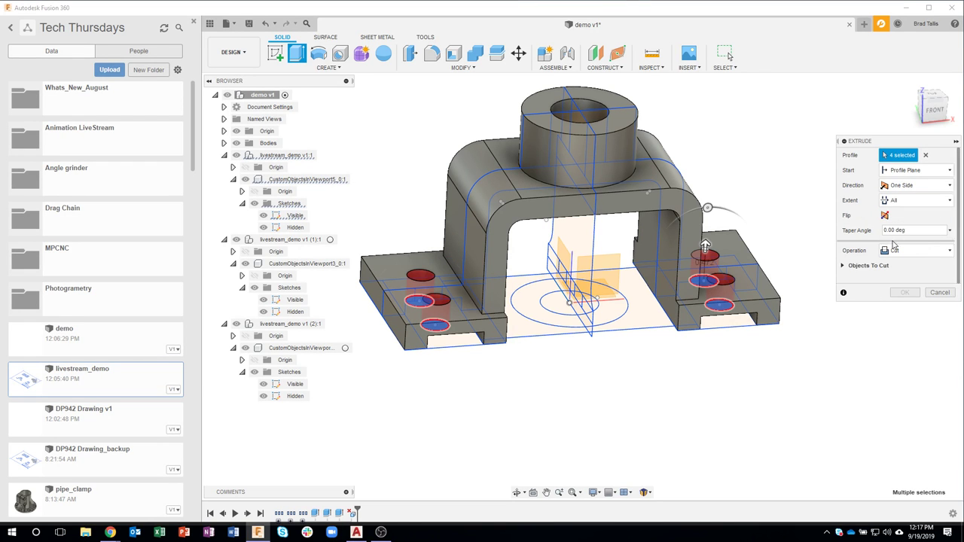
click(904, 292)
shift+middle_drag(866, 352, 661, 339)
Select the inner edge where the bracket meets the base and start a fillet
scroll(648, 361, up, 3)
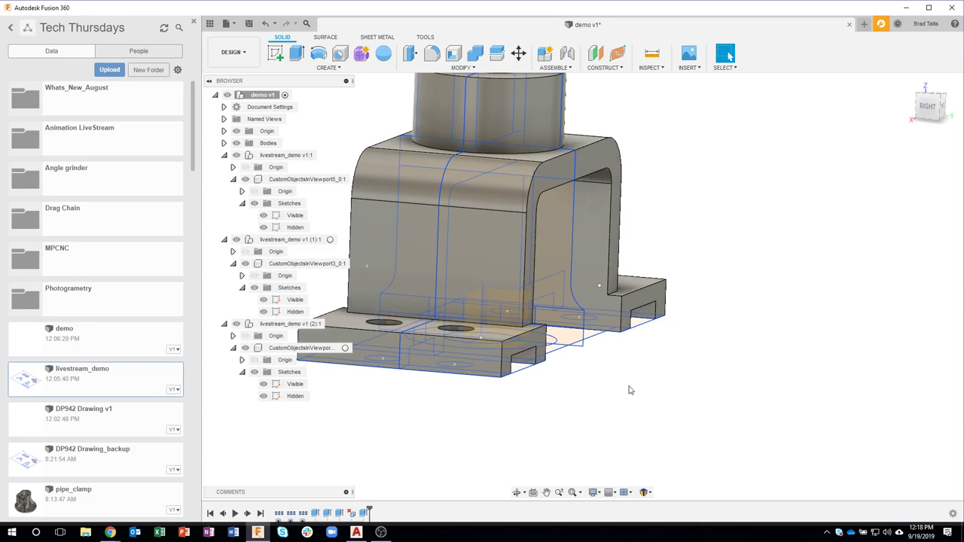
scroll(587, 323, up, 3)
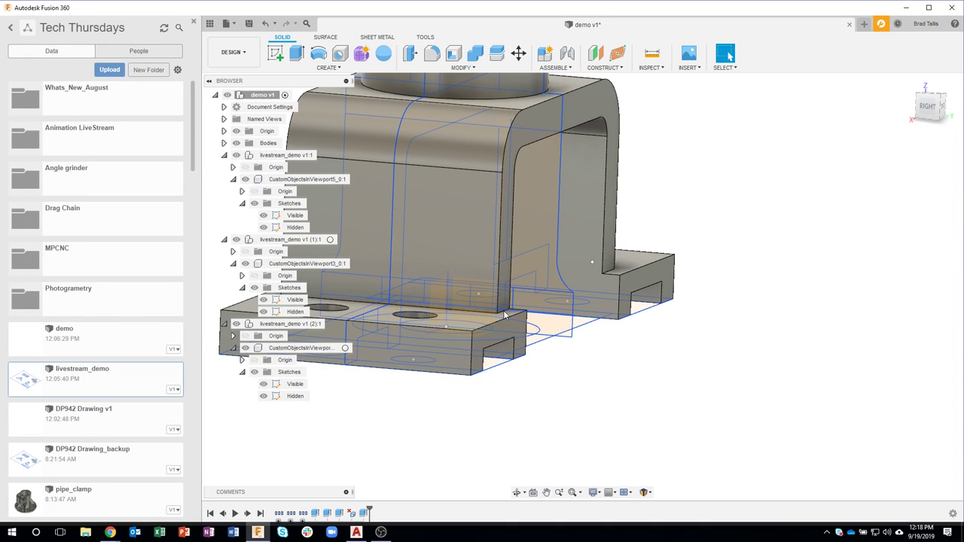
shift+middle_drag(504, 315, 502, 337)
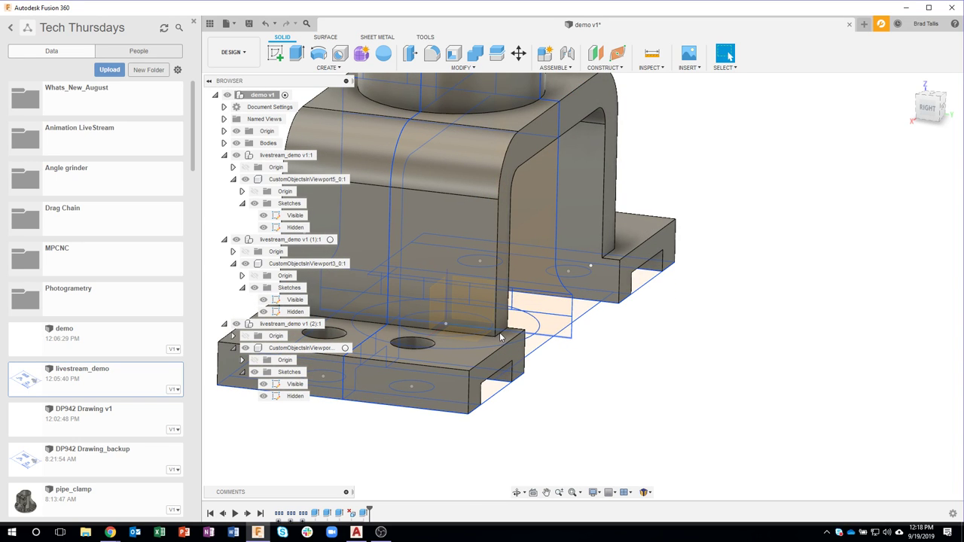
click(499, 337)
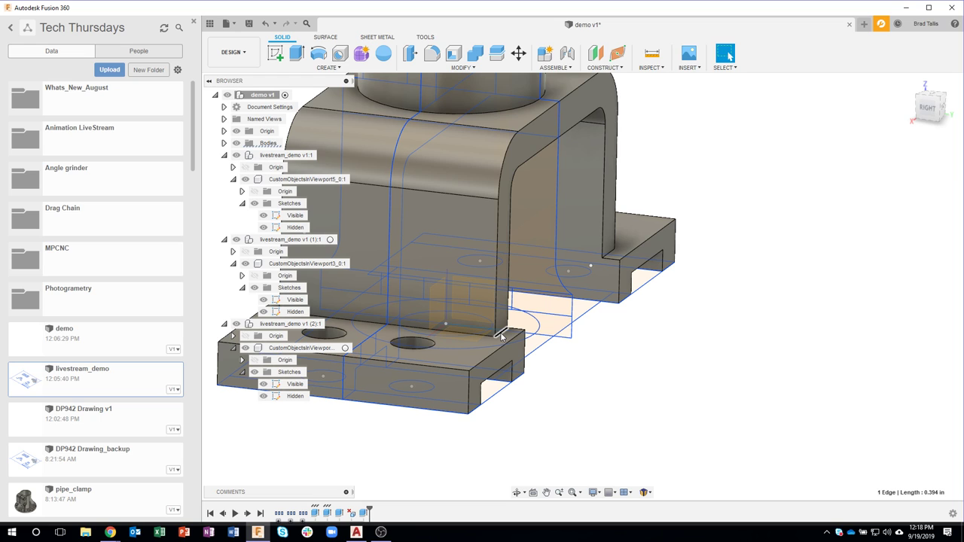
right_click(501, 337)
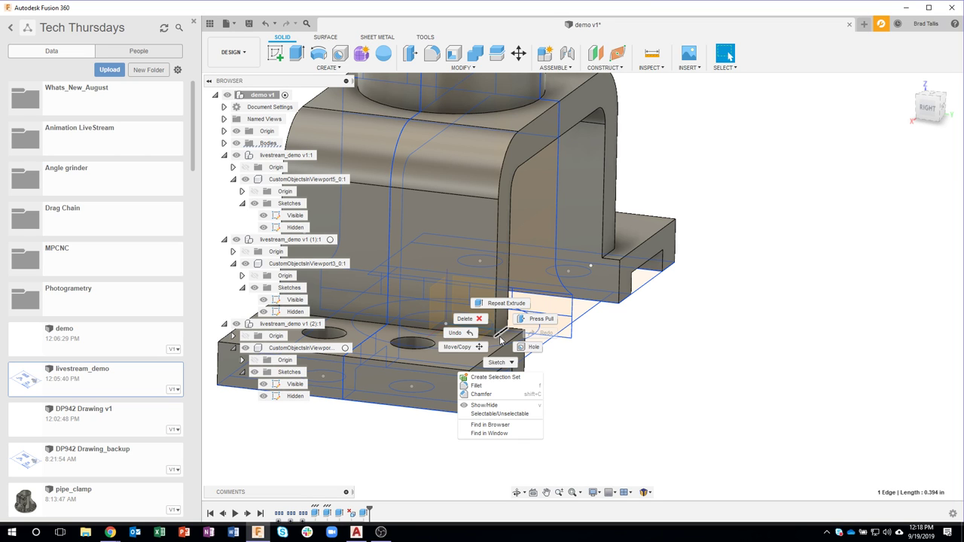
click(477, 384)
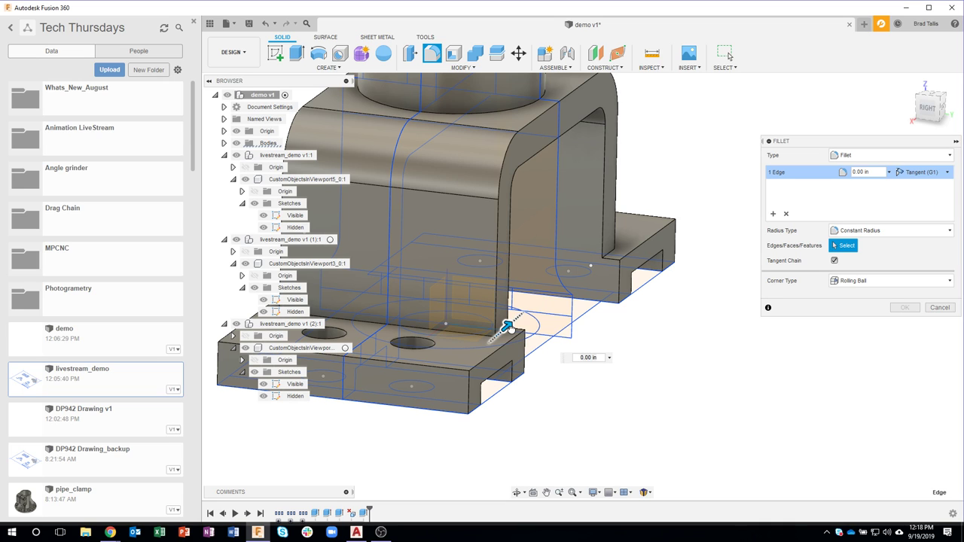
Set the fillet radius to 0.394 in by measuring the geometry
drag(508, 325, 512, 325)
click(612, 355)
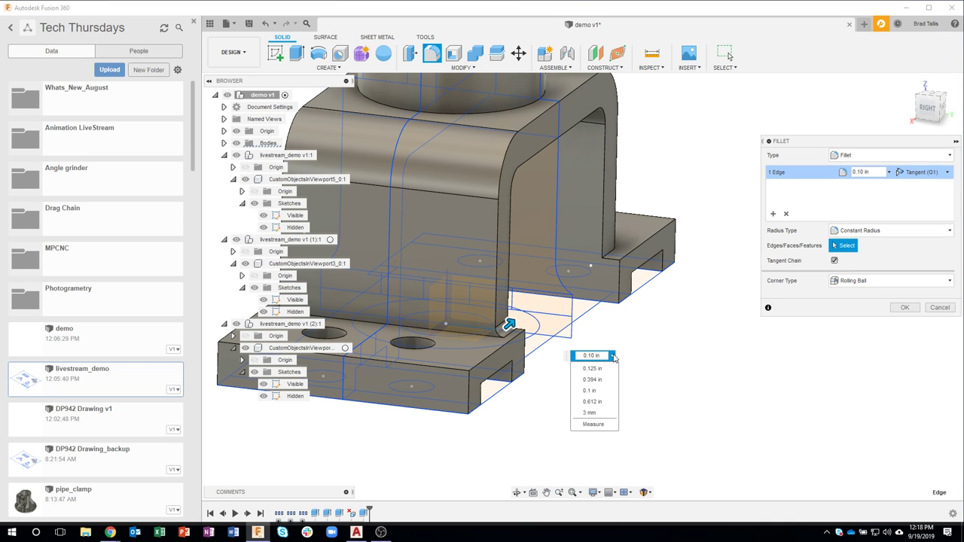
click(593, 425)
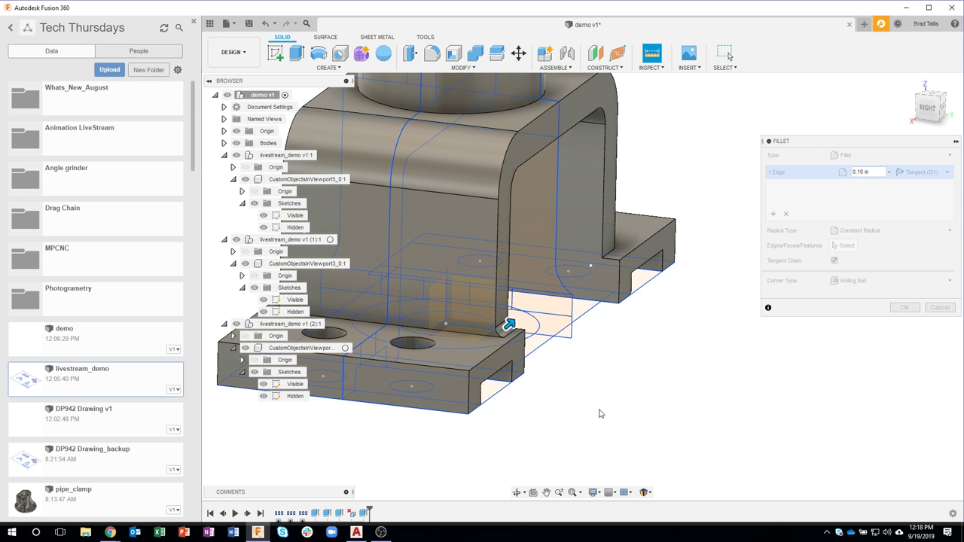
scroll(561, 287, up, 5)
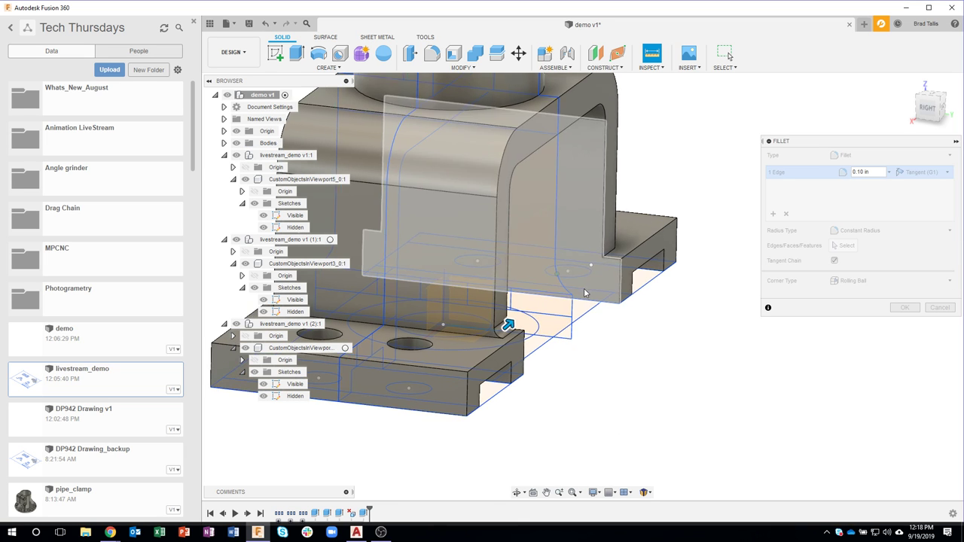
scroll(574, 299, up, 3)
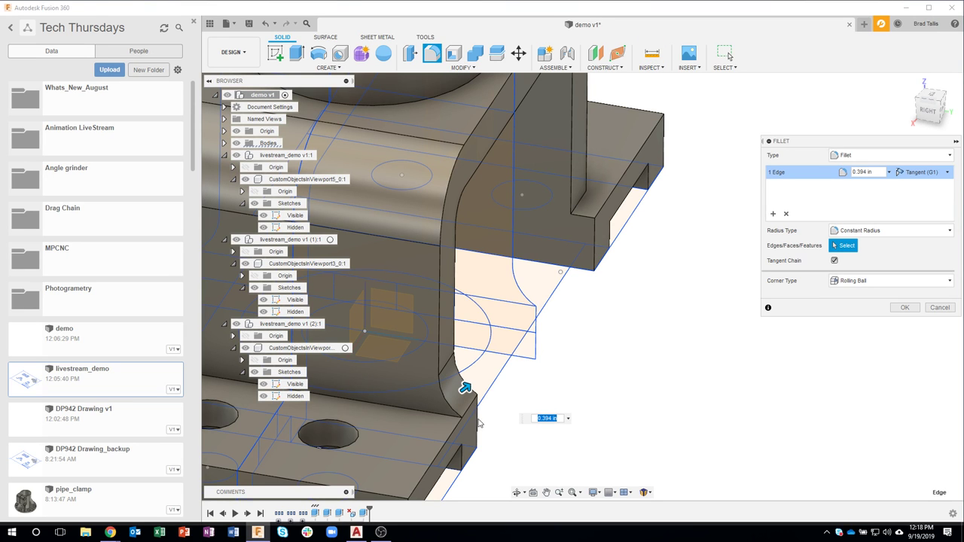
Add the back, front and fourth inner edges to the fillet for 4 edges total
shift+middle_drag(581, 370, 536, 365)
click(639, 212)
click(553, 361)
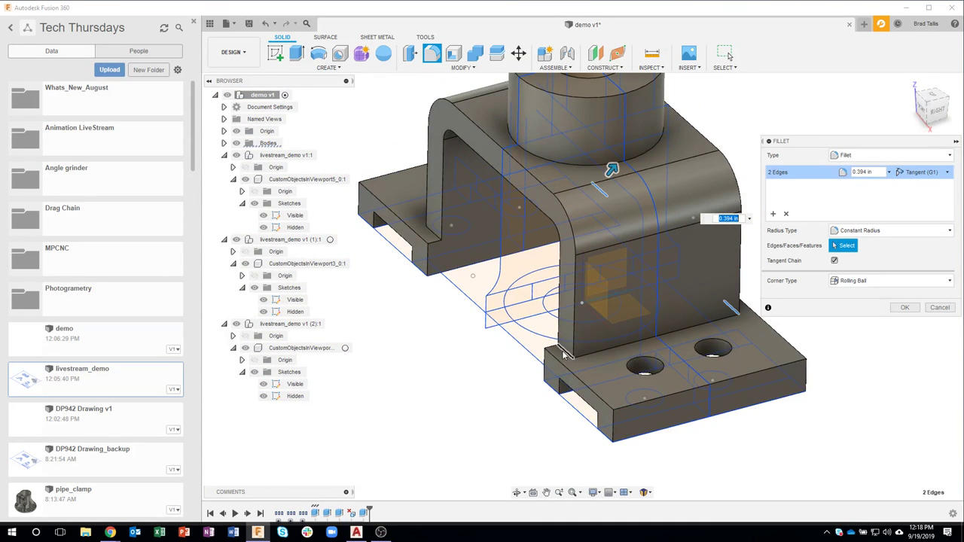
click(435, 258)
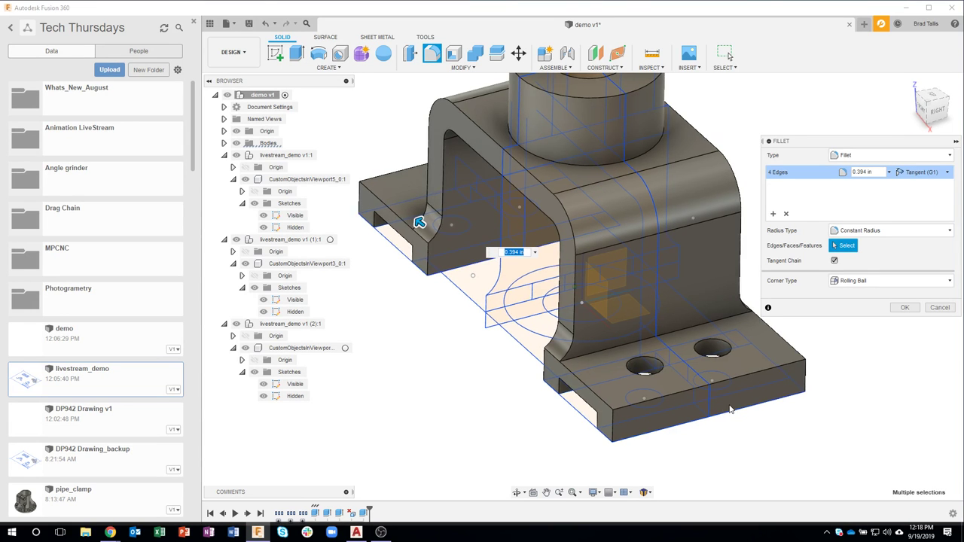
shift+middle_drag(729, 409, 900, 311)
Apply the fillet, then hide livestream_demo v1:1, the sketch-line copy and the Origin planes
click(904, 307)
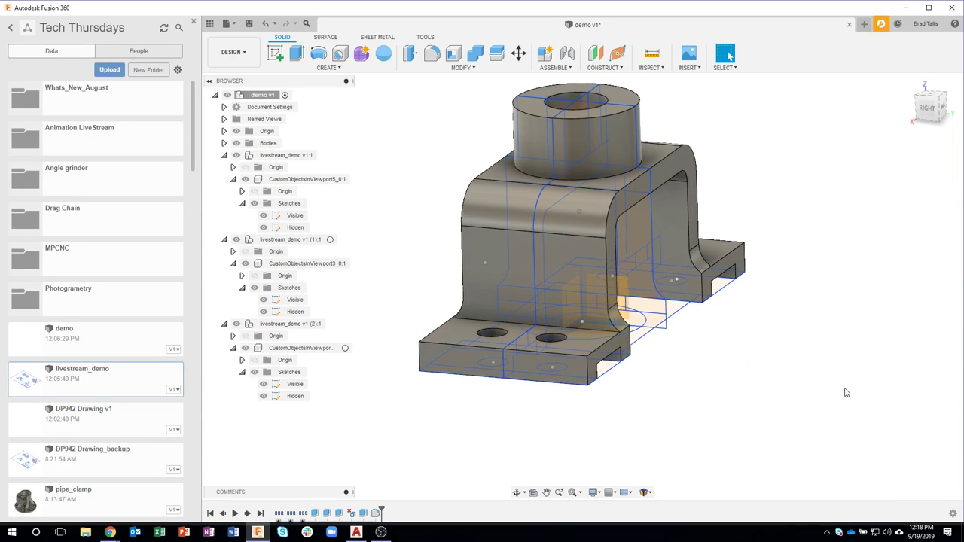
shift+middle_drag(846, 392, 362, 241)
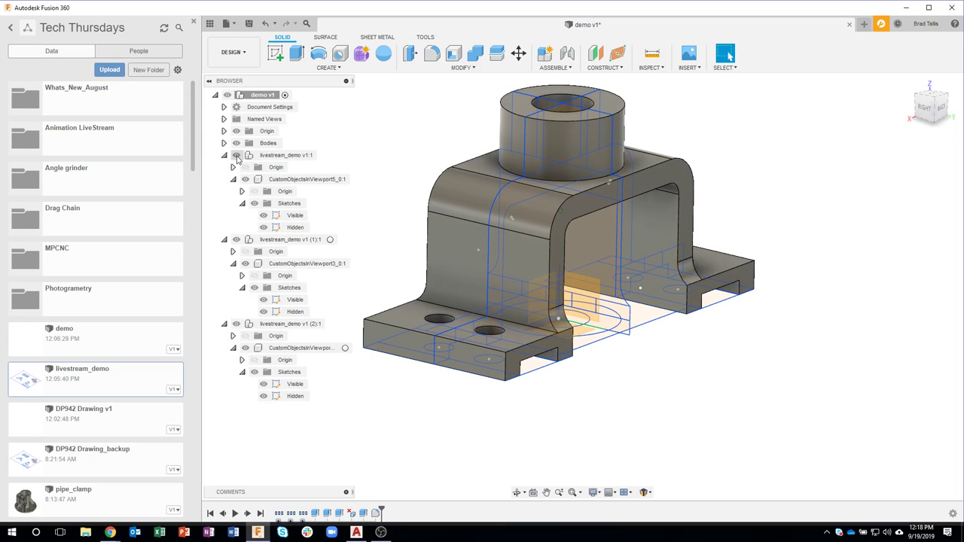
click(237, 155)
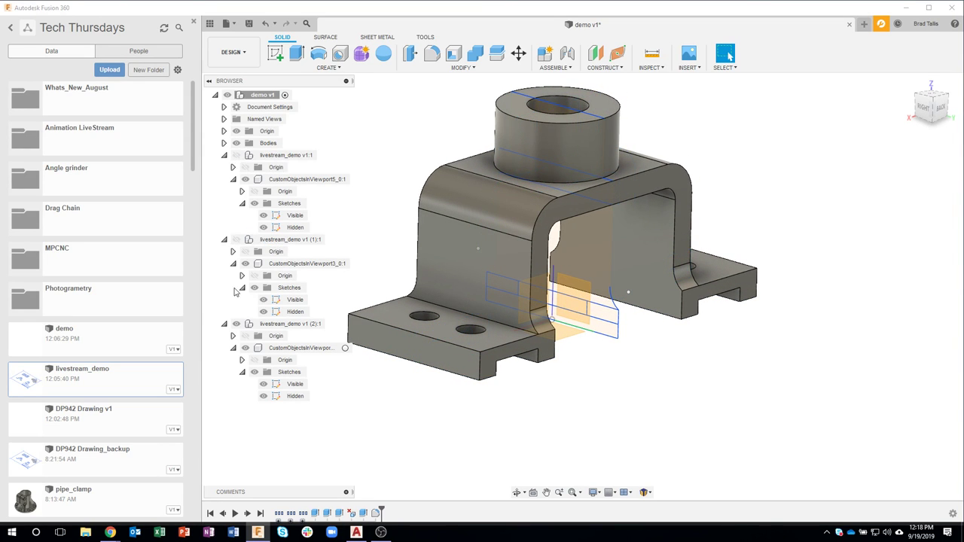
click(235, 324)
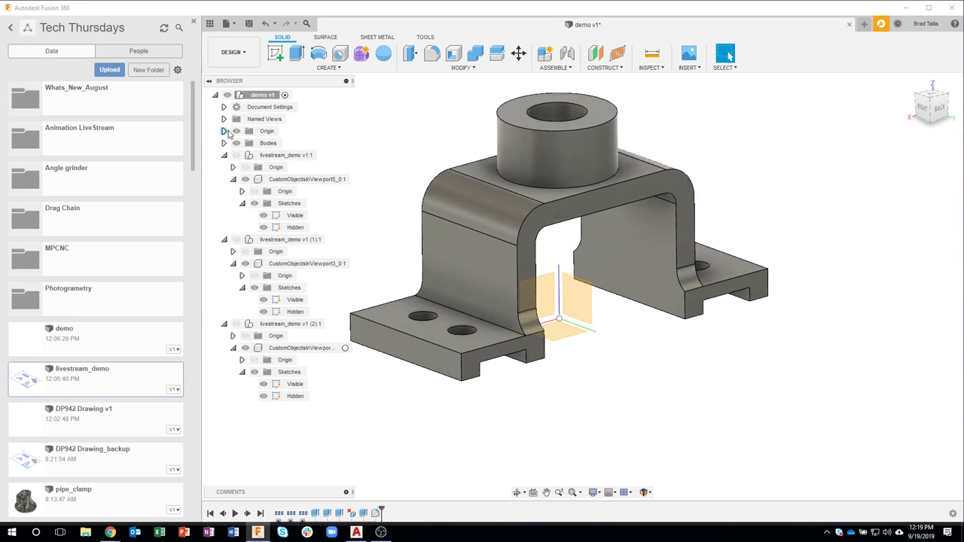
click(236, 131)
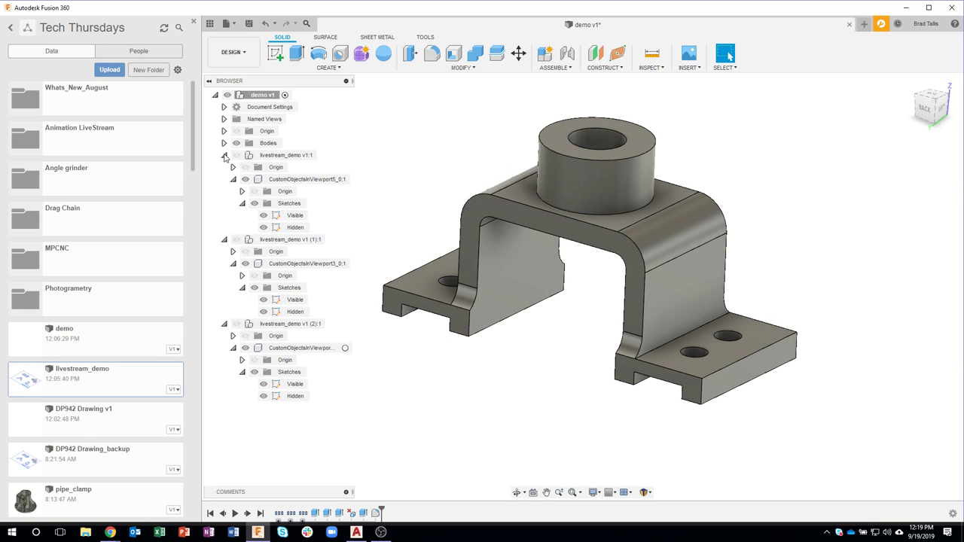
Collapse the three livestream_demo component trees and create a new empty design
click(224, 155)
click(223, 167)
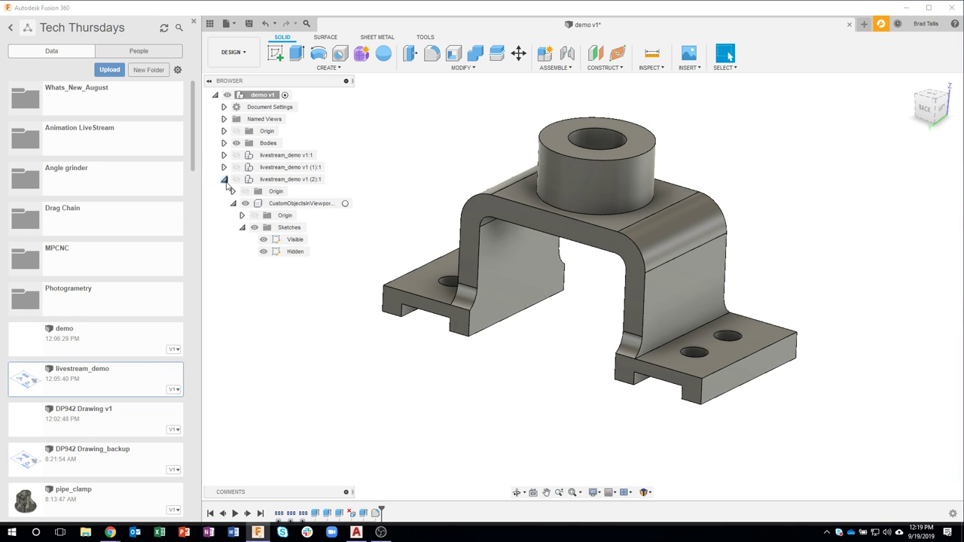
click(224, 179)
shift+middle_drag(394, 232, 830, 250)
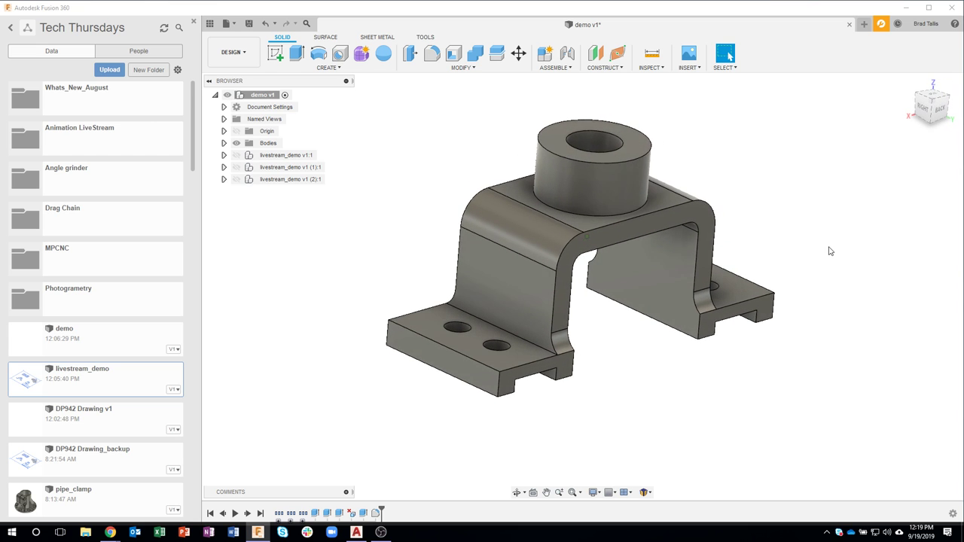
shift+middle_drag(772, 209, 547, 248)
shift+middle_drag(516, 276, 495, 408)
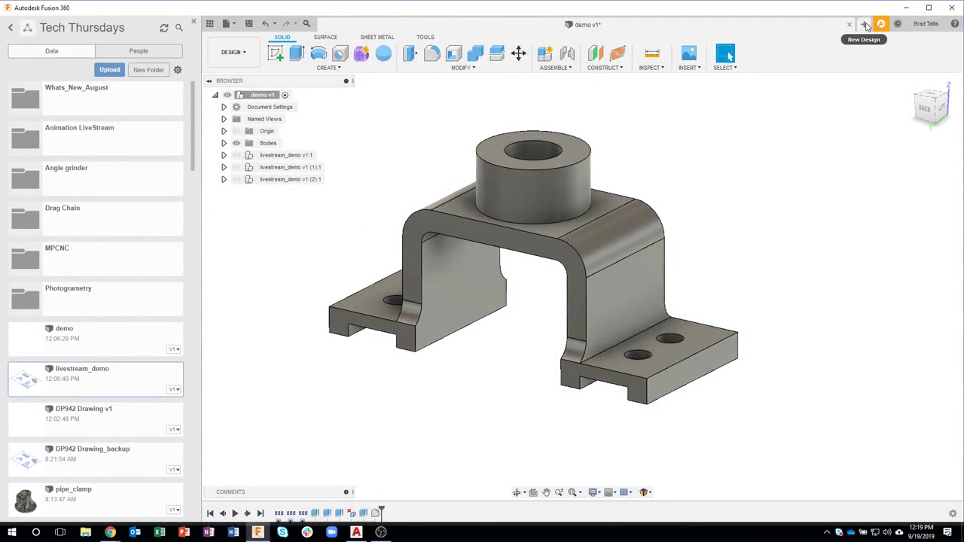
click(864, 24)
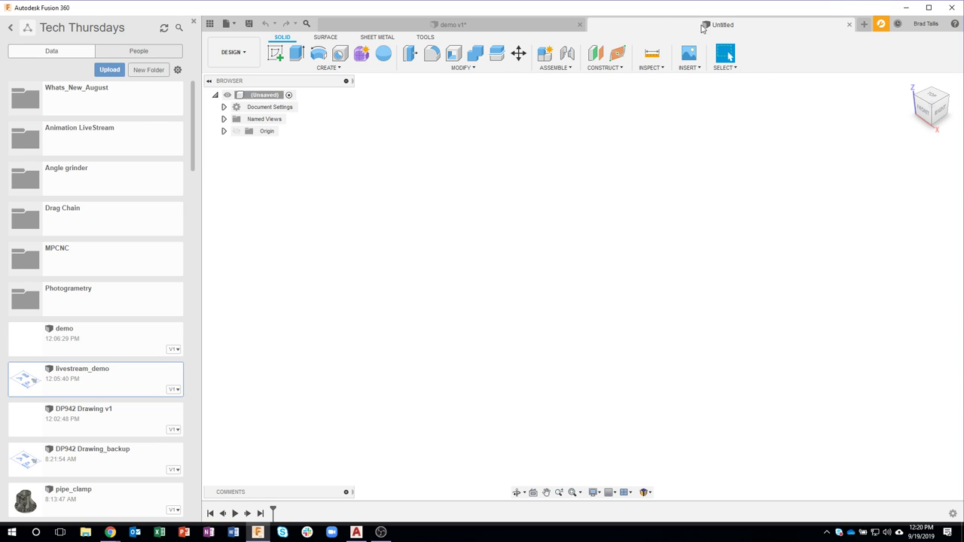
Open the INSERT dropdown in the new Untitled design's toolbar
click(685, 68)
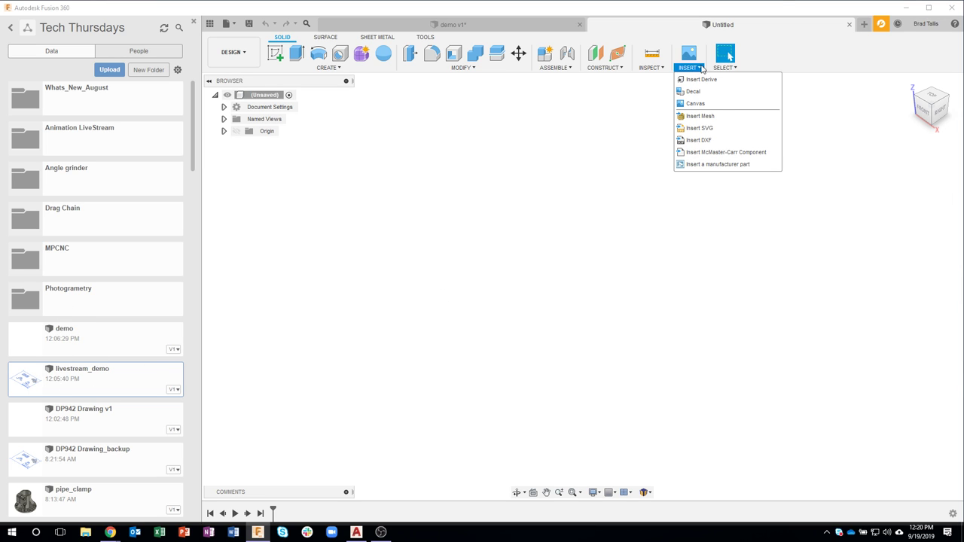
Insert DXF onto the XY plane, choosing pipeclamp.dxf from Downloads
click(700, 142)
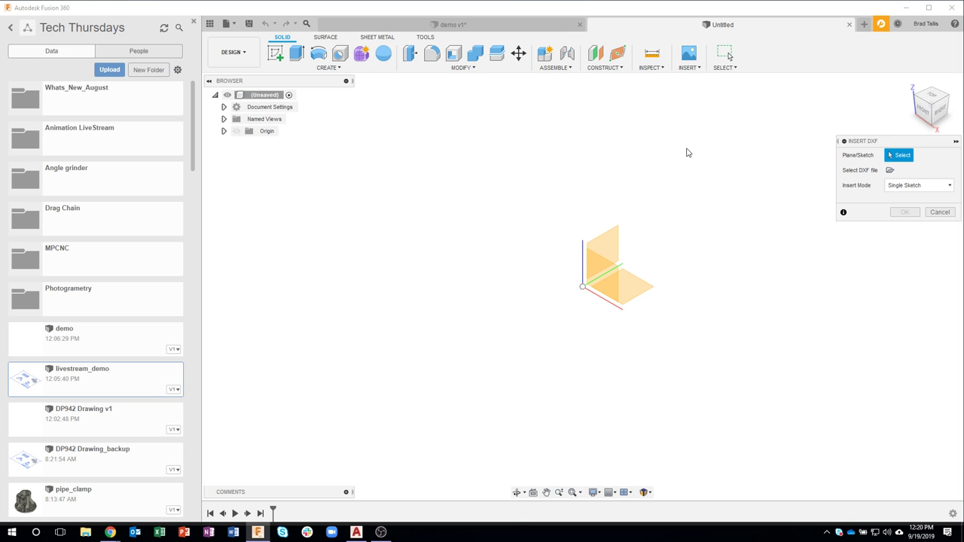
click(637, 286)
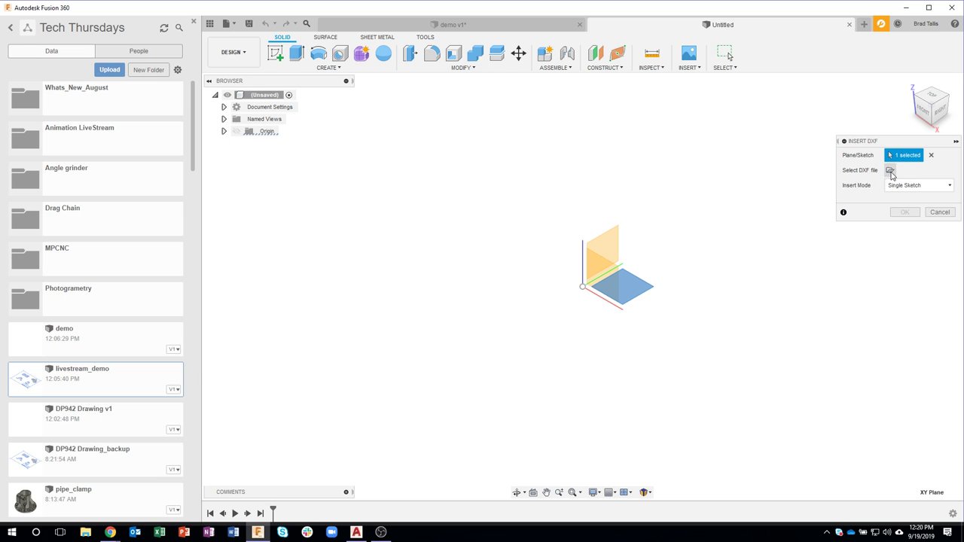
click(889, 170)
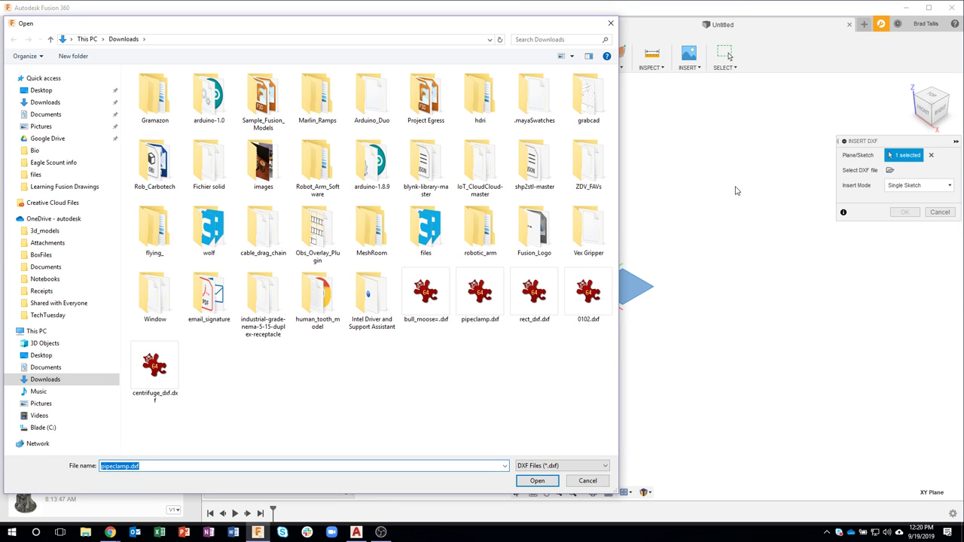
click(489, 286)
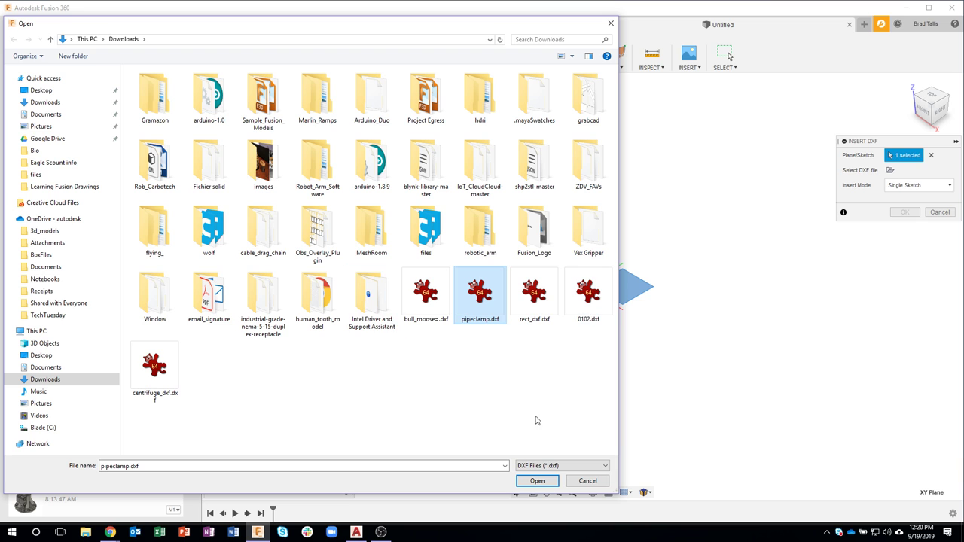
click(537, 480)
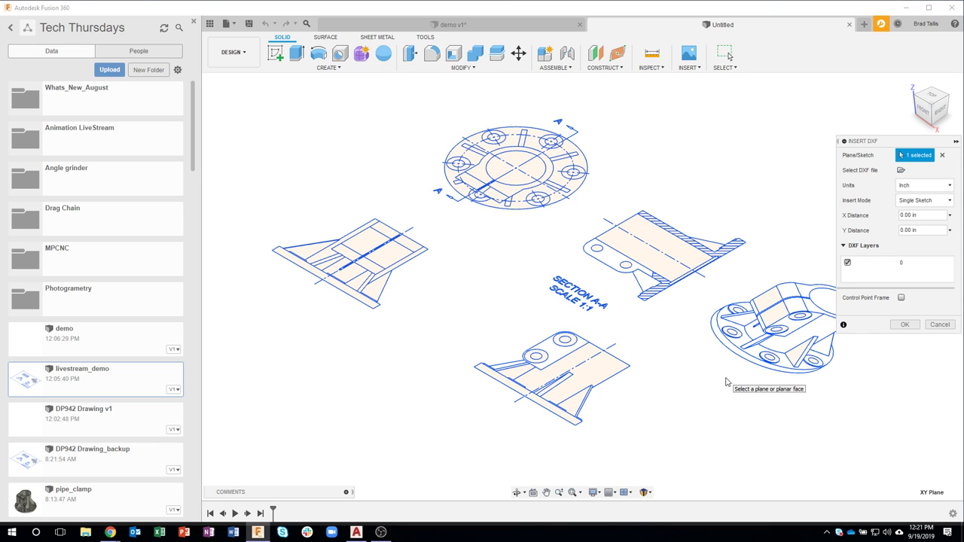
Keep Inch as the import units and confirm the pipeclamp.dxf import
click(924, 189)
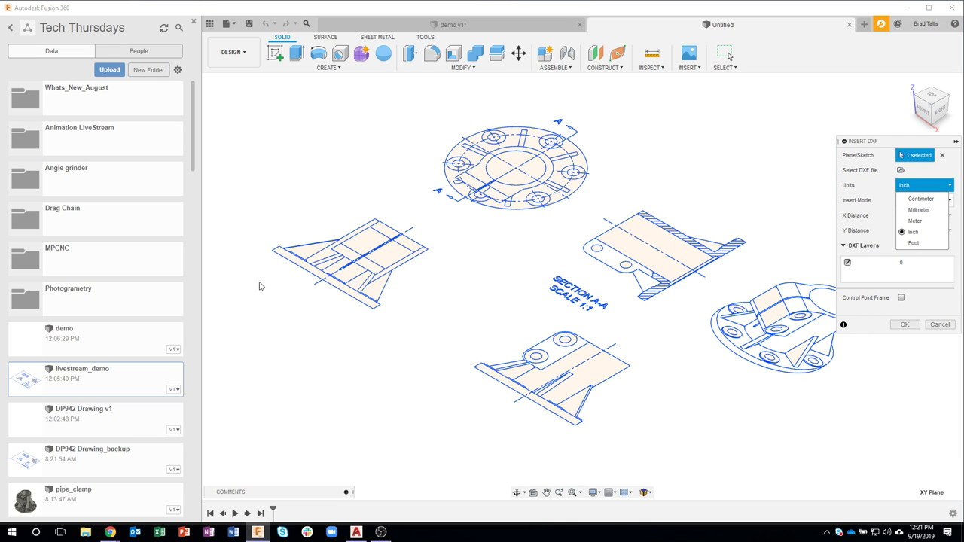
click(920, 190)
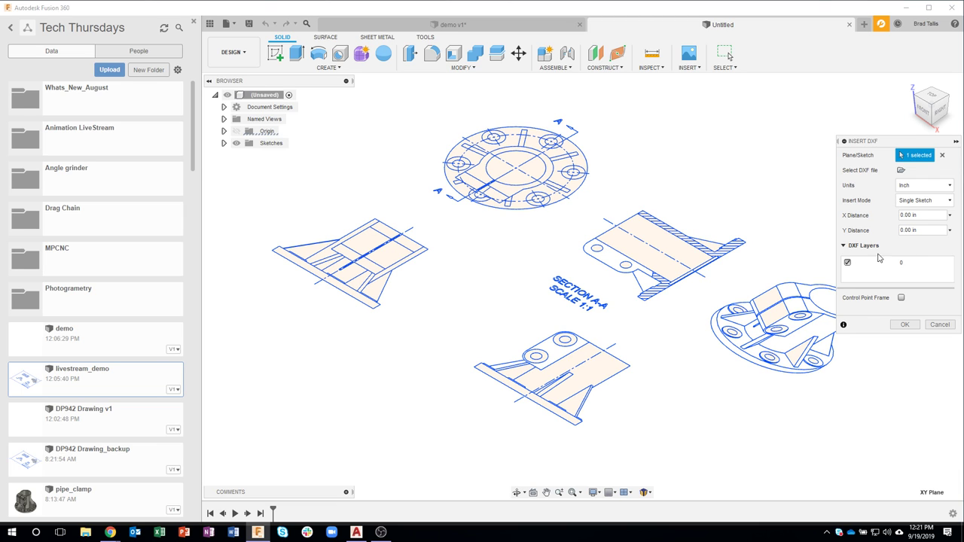
click(904, 325)
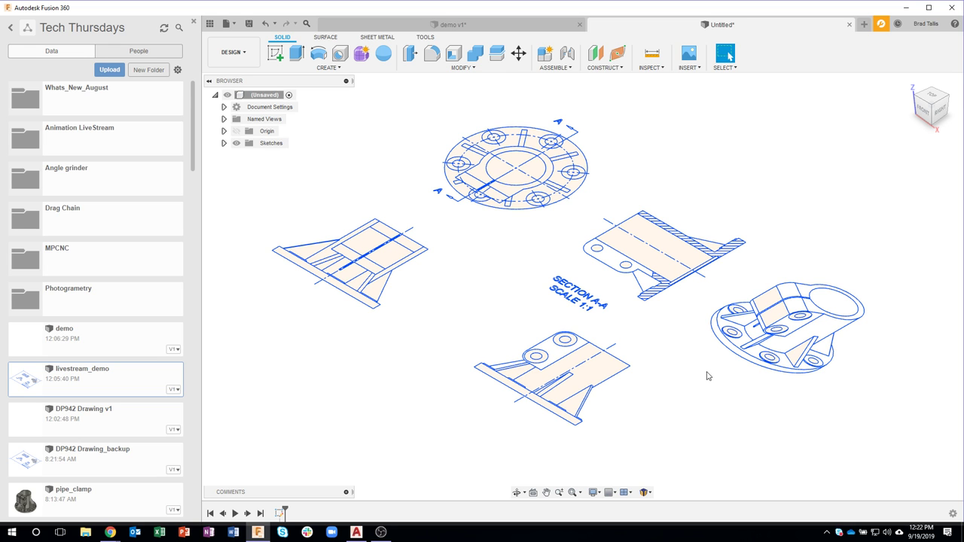
Switch to a top-down view and centre the imported drawing
click(925, 106)
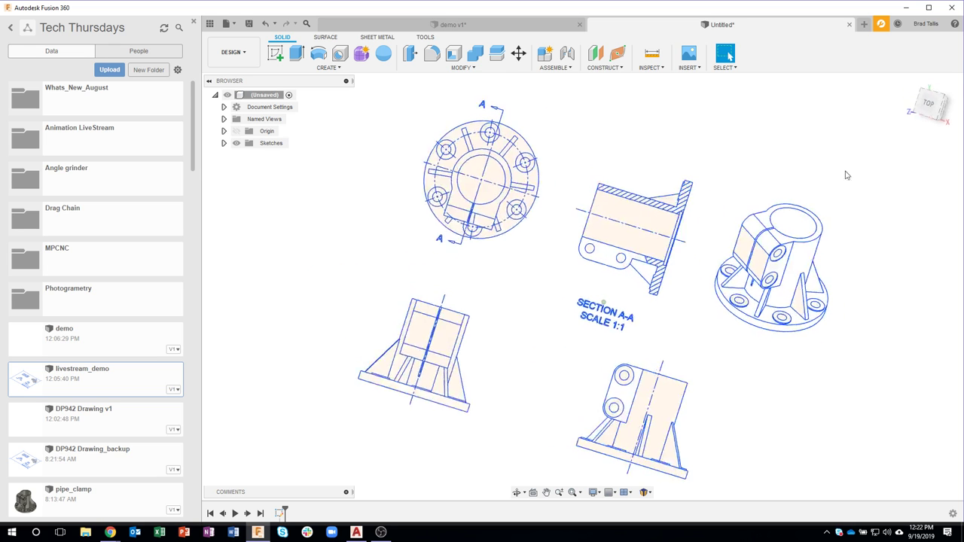
click(925, 106)
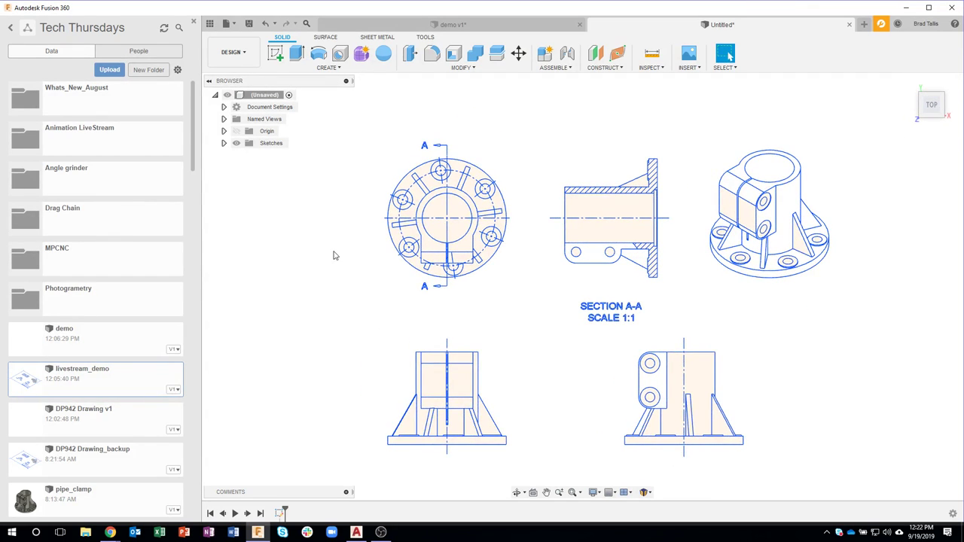
middle_drag(336, 254, 361, 258)
scroll(370, 201, up, 3)
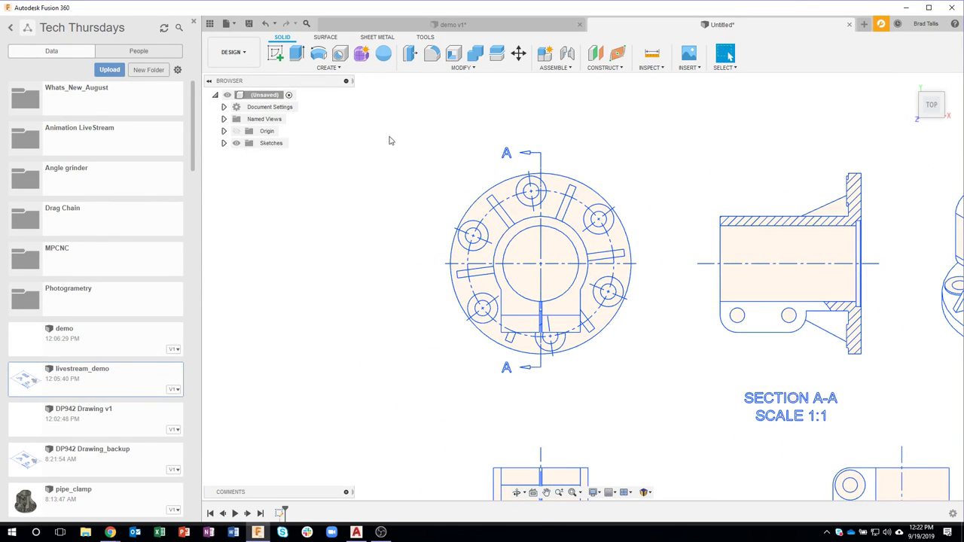
Edit the imported sketch and select the circular flange view's geometry
right_click(278, 516)
click(304, 418)
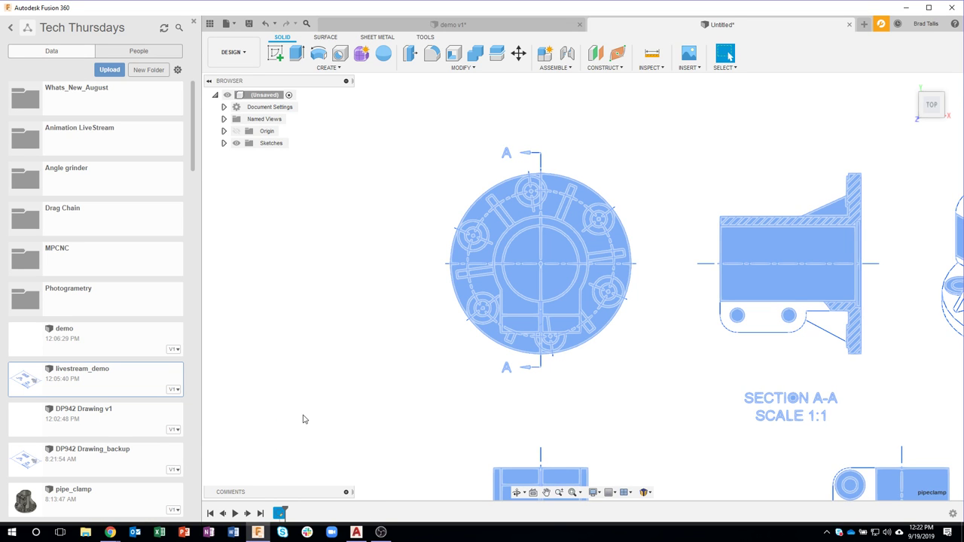
key(r)
mouse_move(390, 123)
mouse_down()
mouse_move(535, 269)
mouse_move(645, 410)
mouse_move(665, 421)
mouse_up()
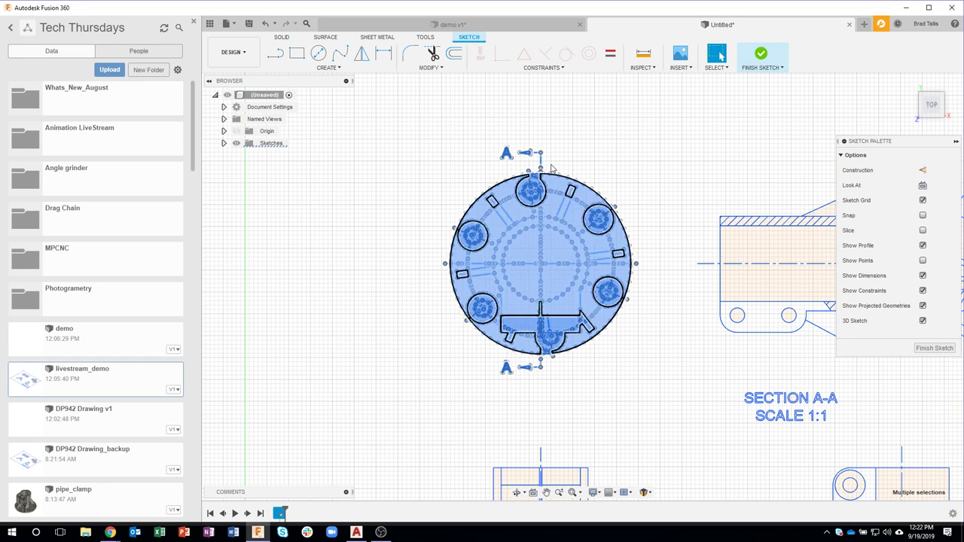
scroll(647, 222, up, 5)
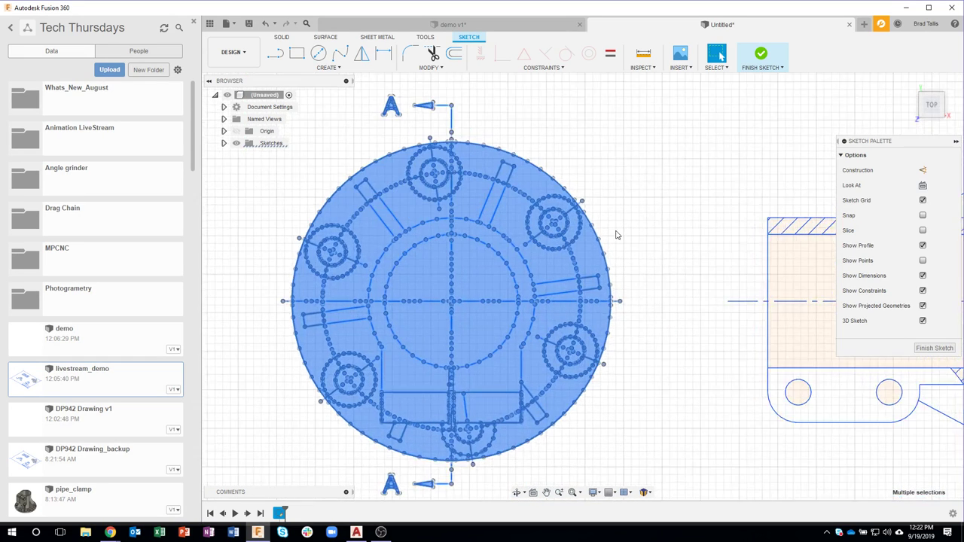
scroll(601, 221, up, 2)
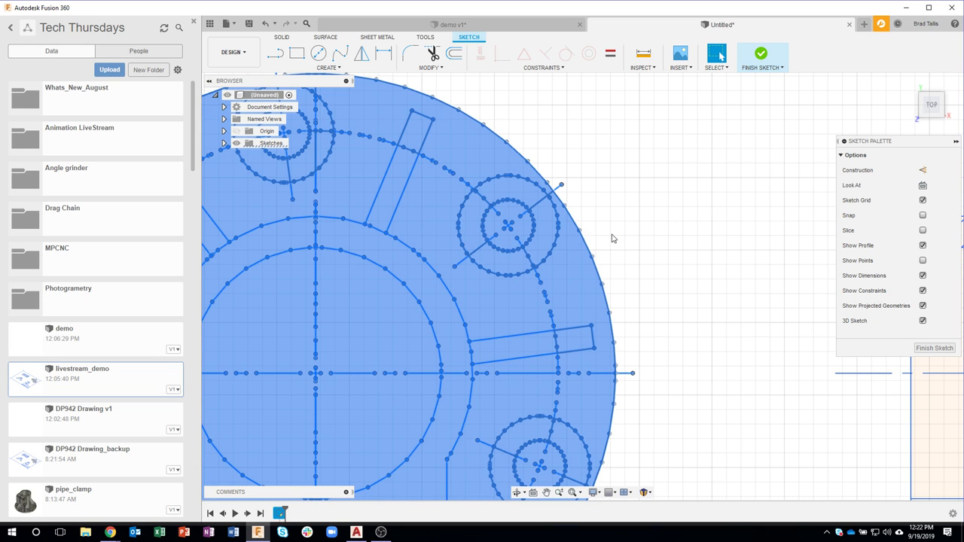
Select the short 0.201 in line on the flange's outer edge to check its length
click(615, 238)
click(587, 246)
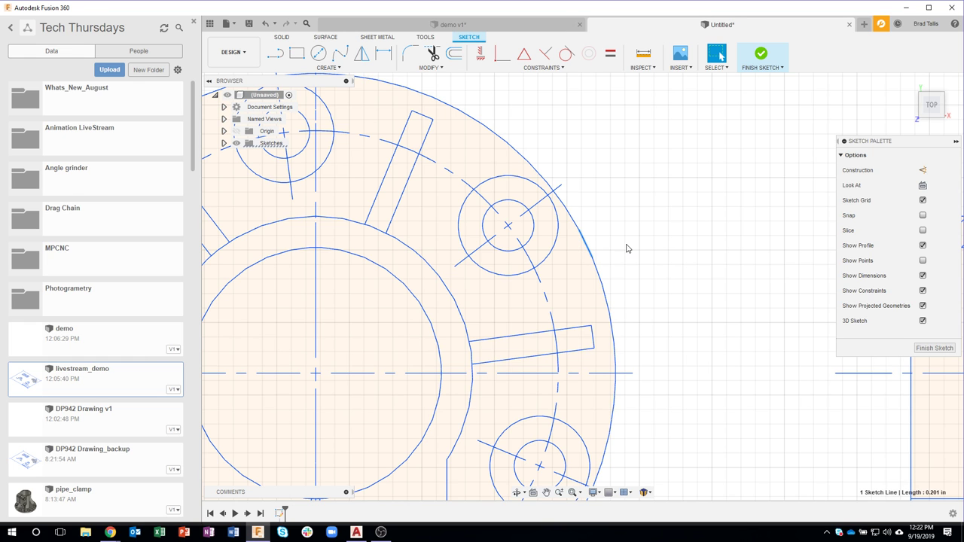
scroll(636, 270, up, 3)
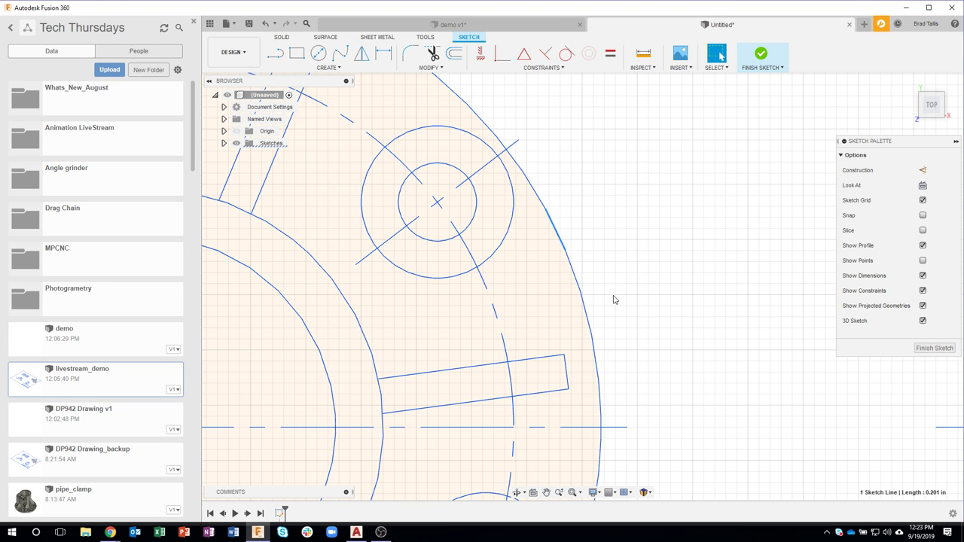
scroll(614, 299, down, 8)
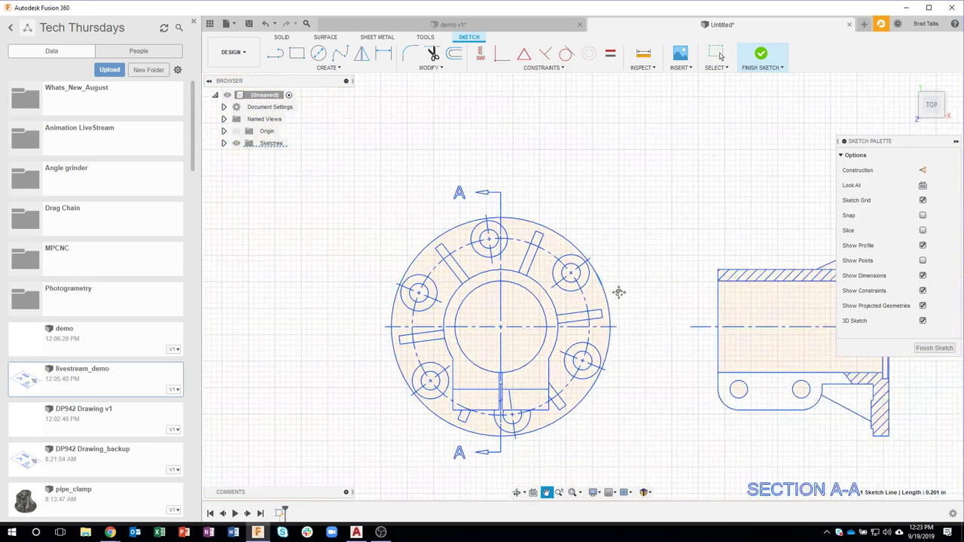
Bring Section A-A into view, end the Line command, and look over the isometric view
mouse_move(618, 292)
middle_down()
mouse_move(605, 235)
mouse_move(611, 221)
middle_up()
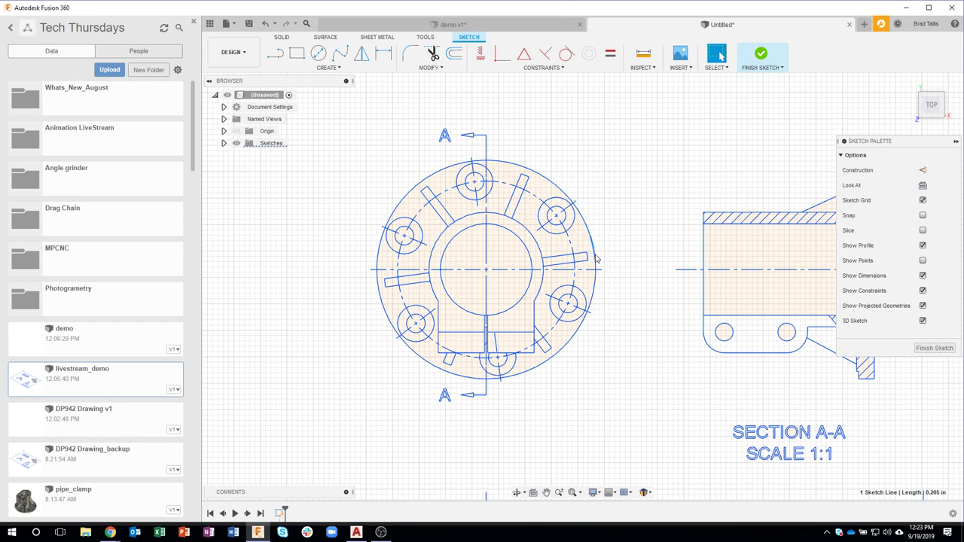
key(Escape)
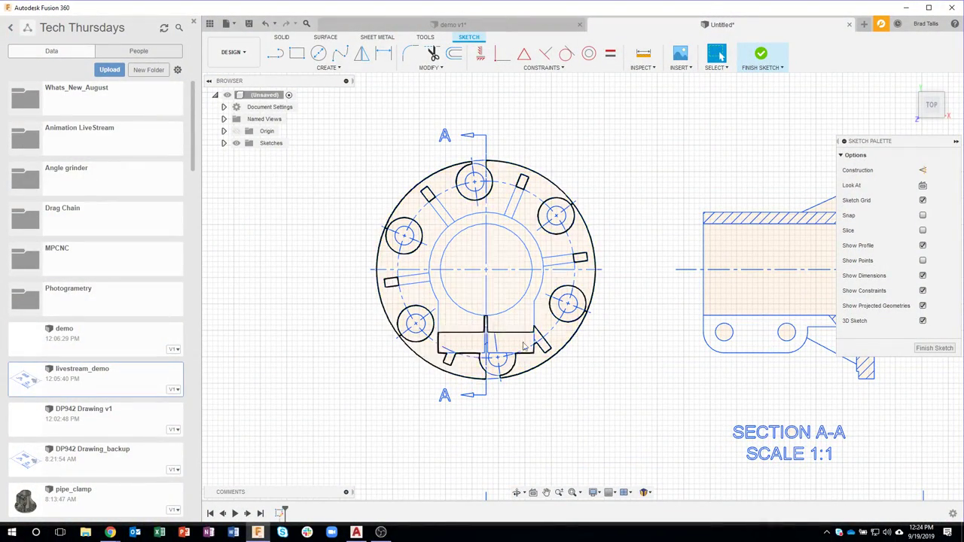
scroll(620, 329, down, 3)
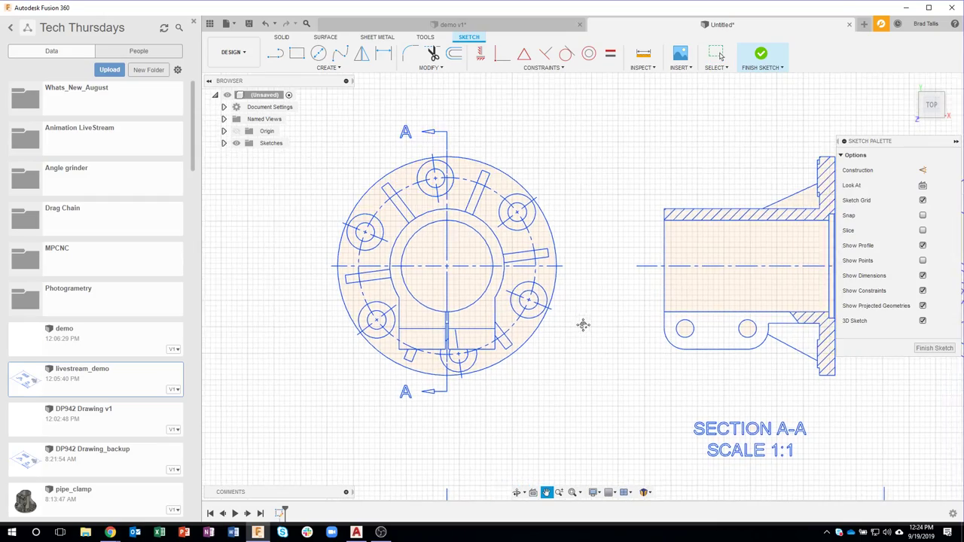
mouse_move(612, 352)
middle_down()
mouse_move(504, 282)
mouse_move(518, 308)
middle_up()
scroll(638, 214, up, 5)
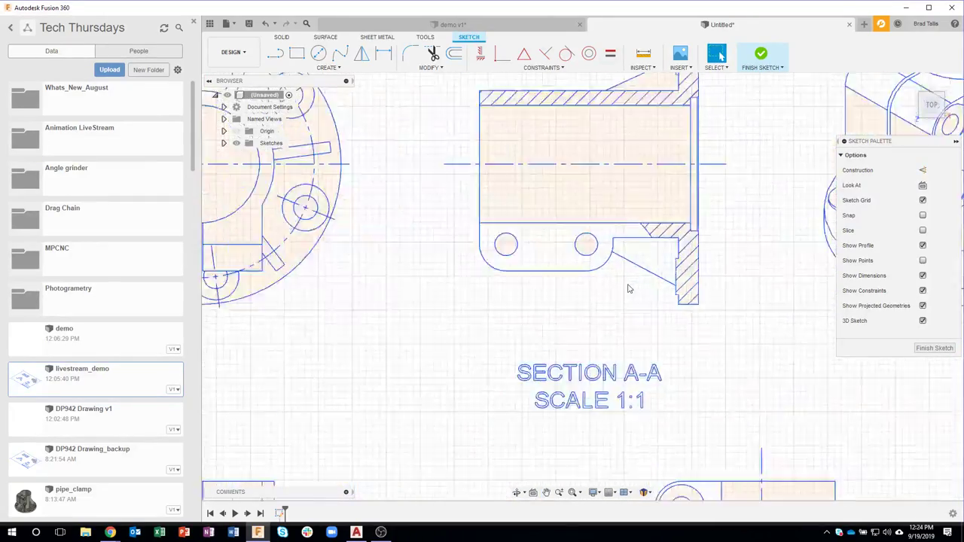
Return to selection and pan and zoom so all drawing views fit on screen
click(716, 52)
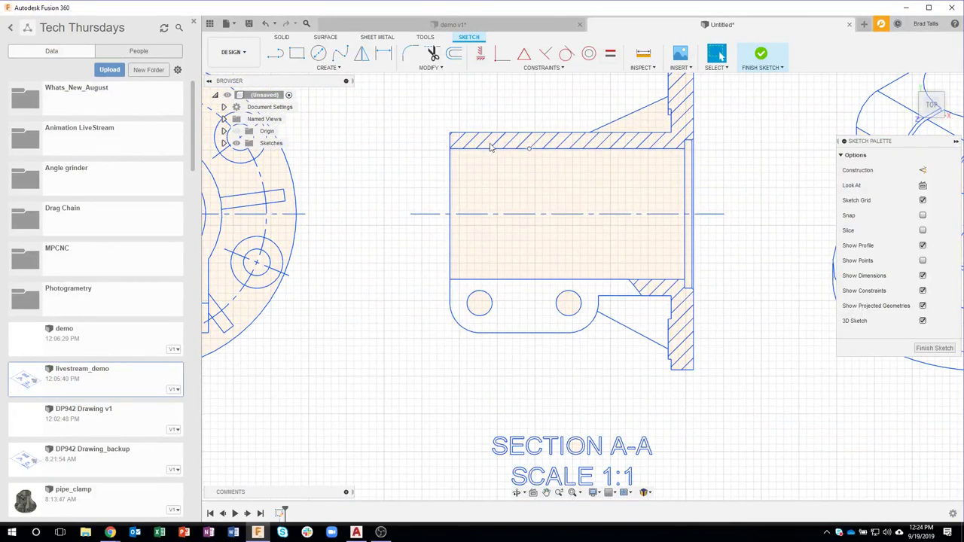
middle_drag(304, 255, 418, 282)
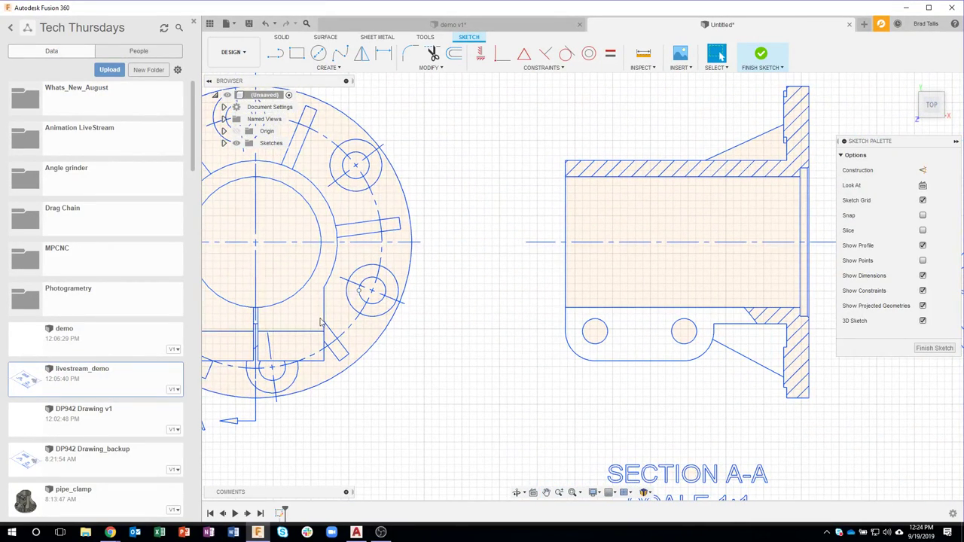
drag(412, 253, 368, 241)
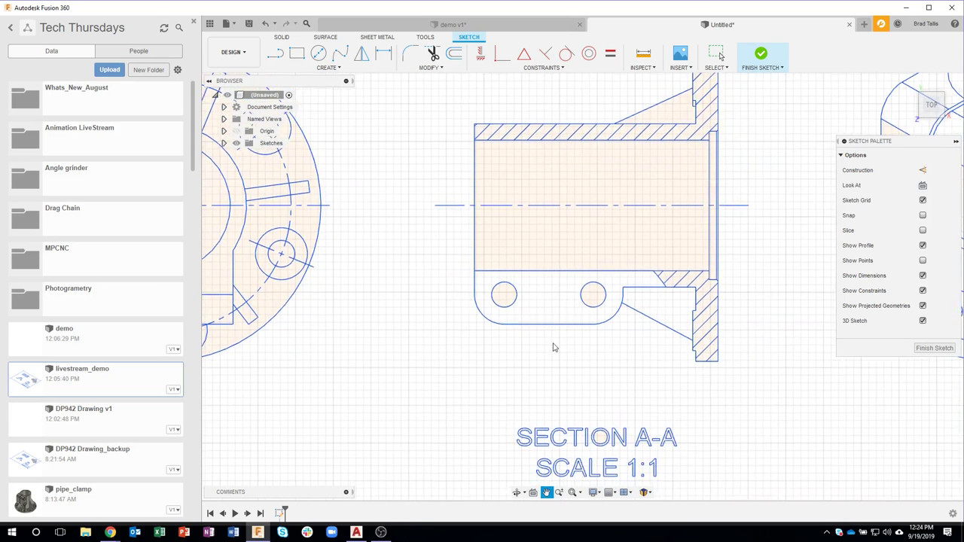
key(Escape)
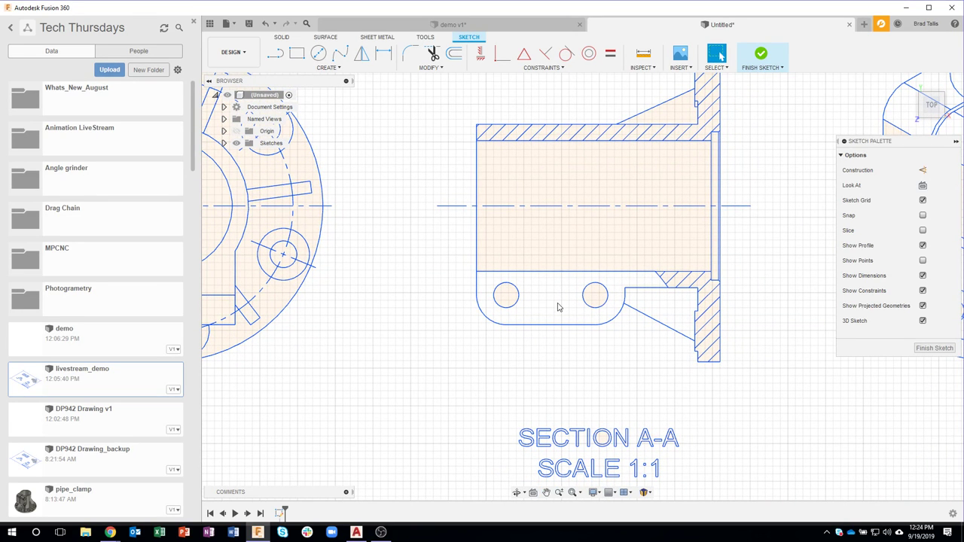
scroll(561, 350, up, 3)
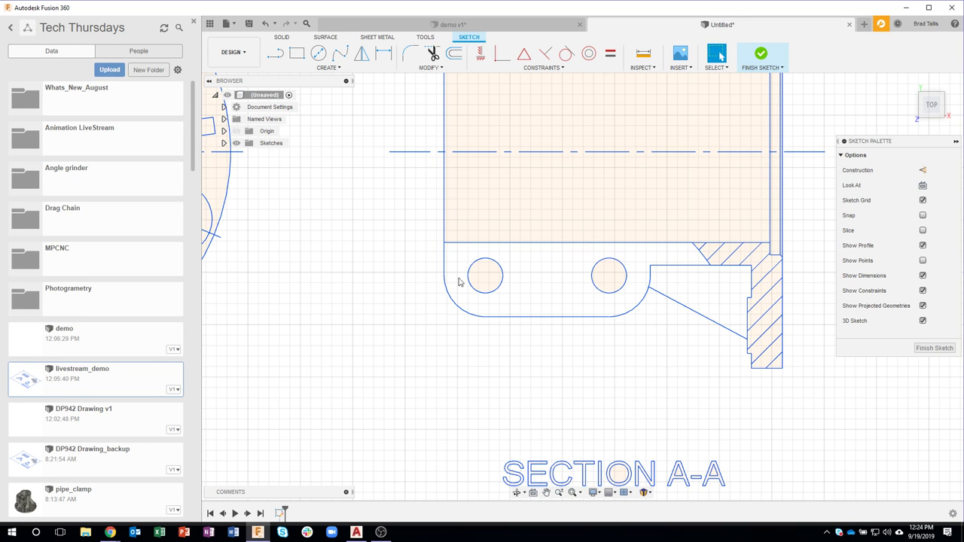
scroll(446, 384, down, 5)
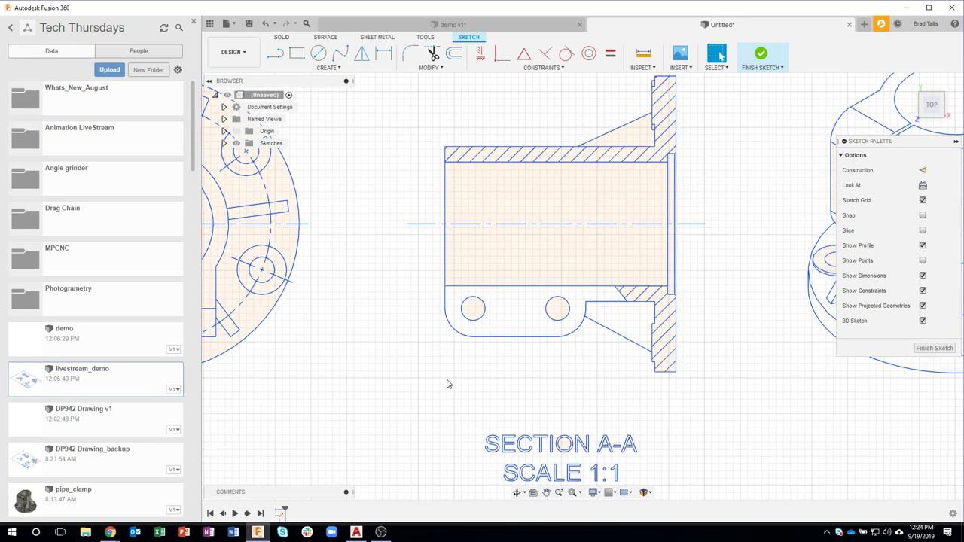
middle_drag(454, 391, 507, 325)
Delete the front, bottom, bottom-right and isometric views plus the section label
scroll(507, 325, down, 3)
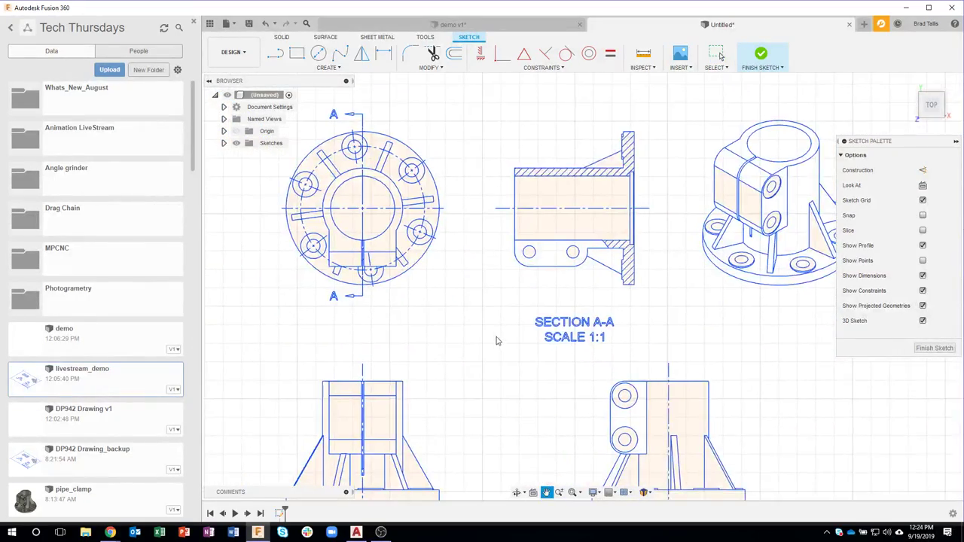
middle_drag(433, 196, 476, 168)
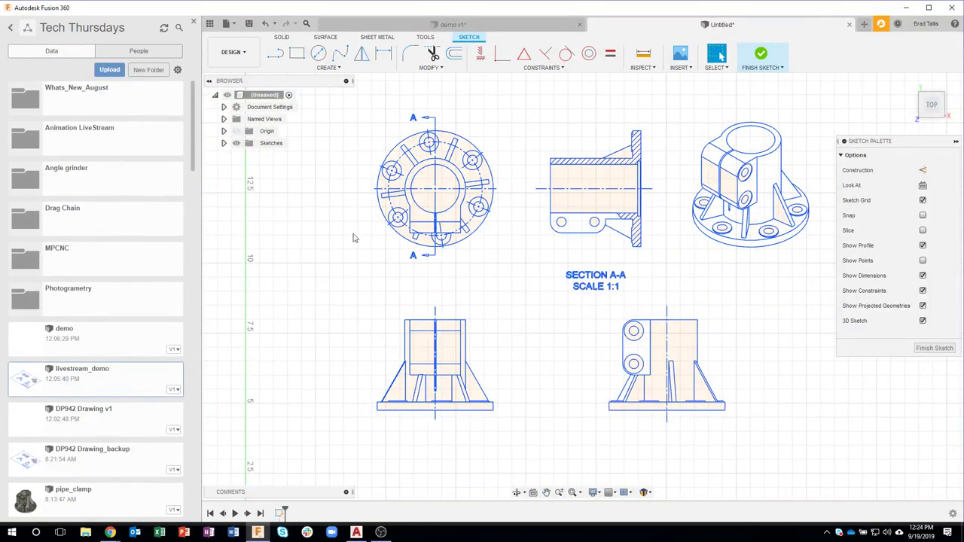
drag(344, 98, 509, 427)
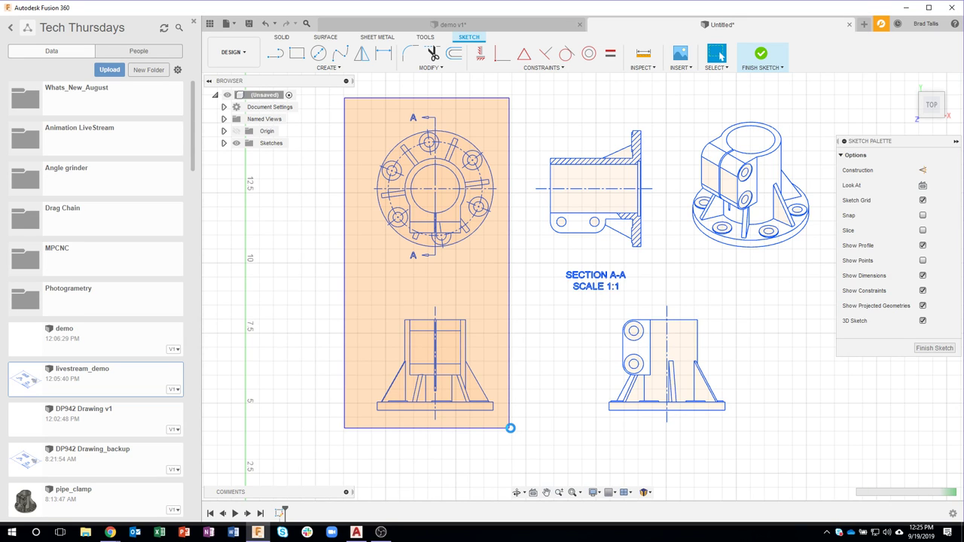
drag(510, 428, 511, 432)
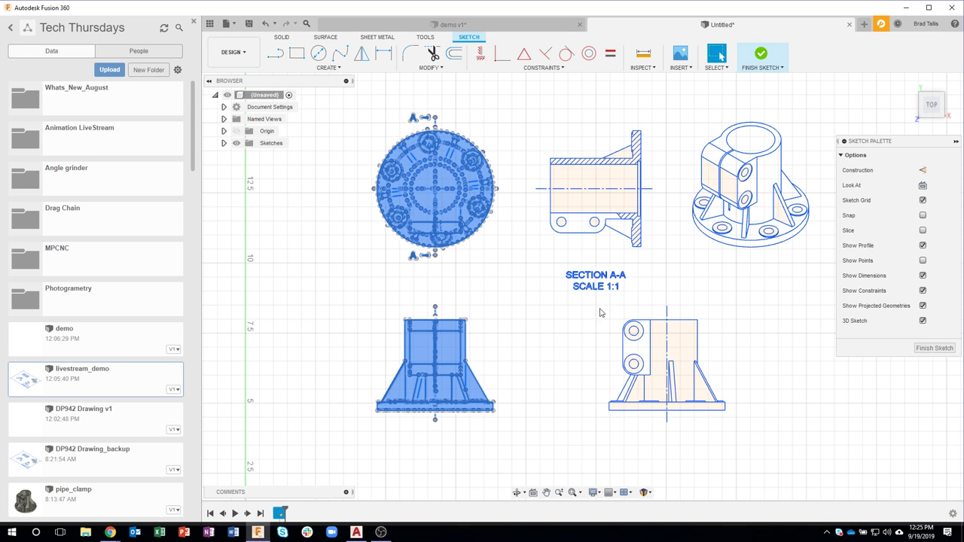
key(Delete)
drag(619, 320, 746, 428)
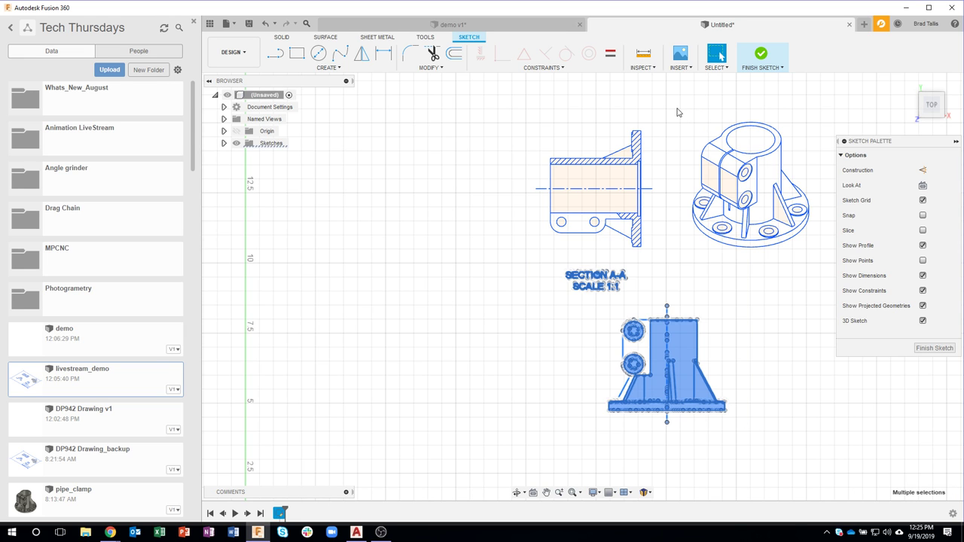
mouse_move(676, 113)
mouse_down()
mouse_move(711, 138)
mouse_move(832, 297)
mouse_up()
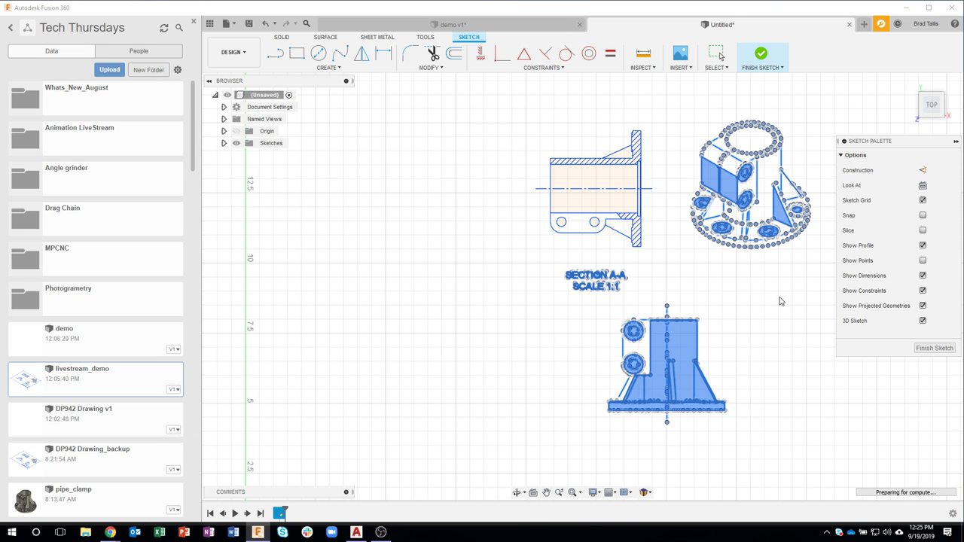
key(Delete)
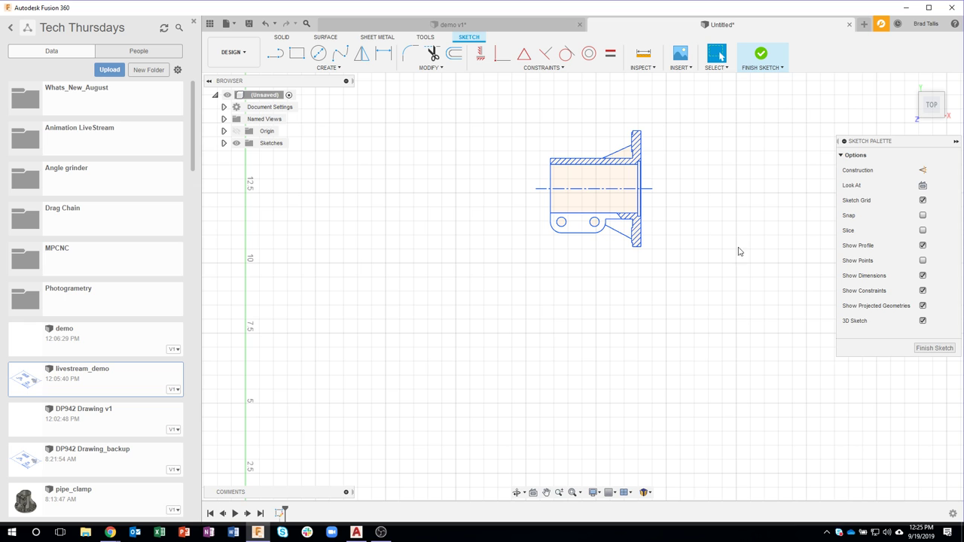
Enlarge and centre the Section A-A view, then close the Data panel
middle_drag(673, 203, 660, 256)
scroll(661, 256, up, 1)
scroll(666, 249, up, 2)
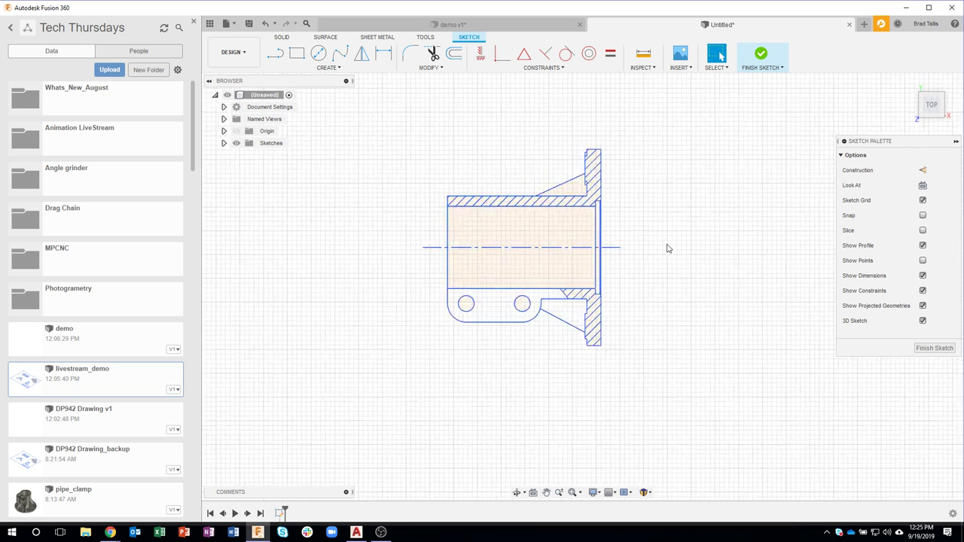
scroll(700, 263, up, 3)
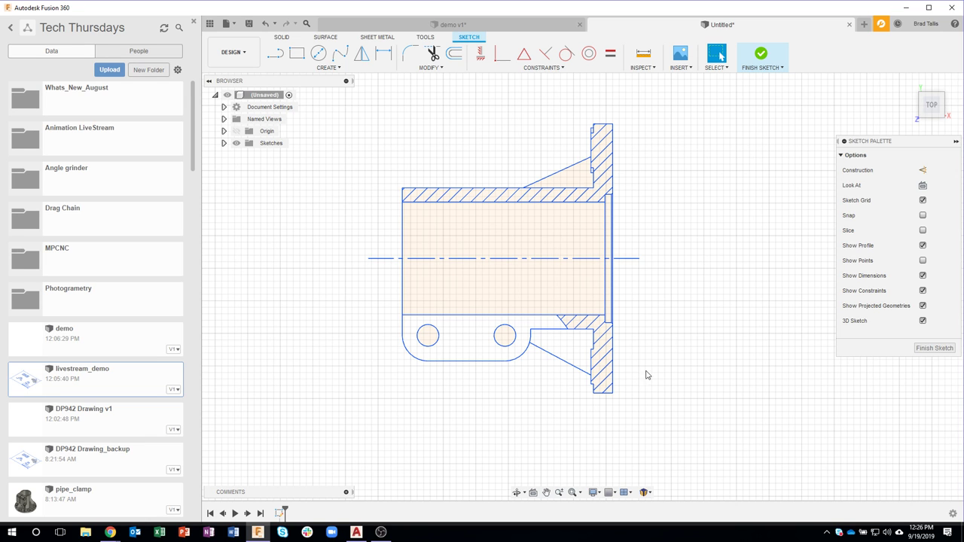
mouse_move(538, 409)
middle_down()
mouse_move(588, 409)
mouse_move(593, 425)
middle_up()
scroll(577, 406, up, 2)
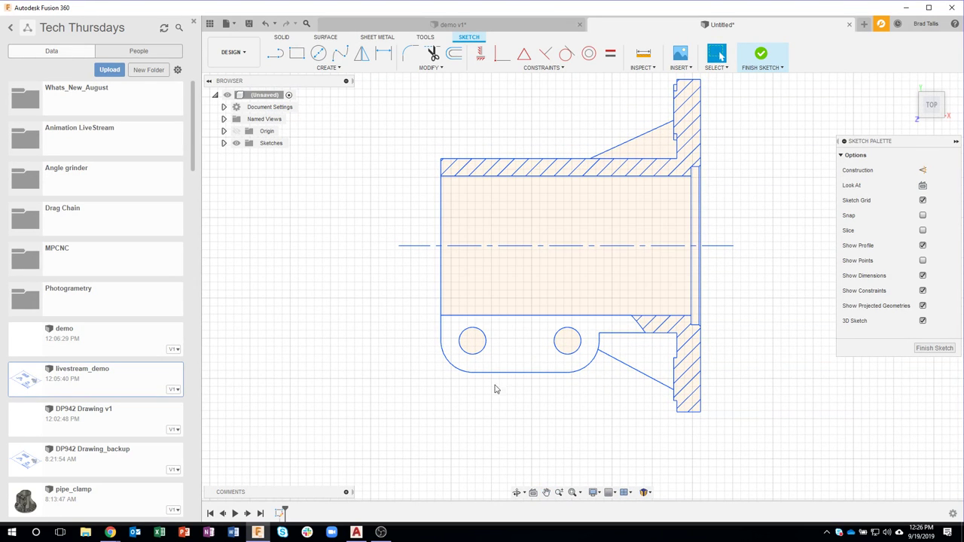
click(210, 24)
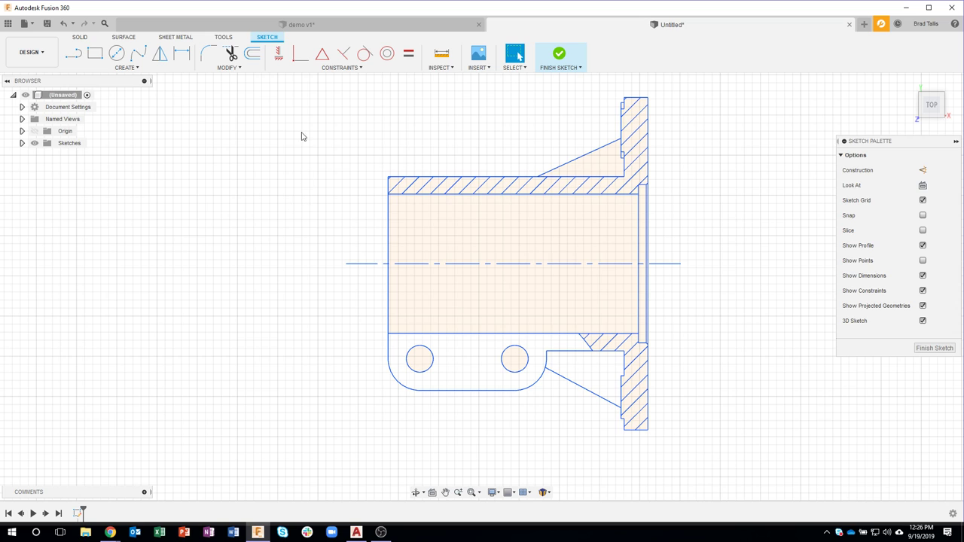
Show the sketch INSPECT tool list that contains Check Sketch
click(223, 38)
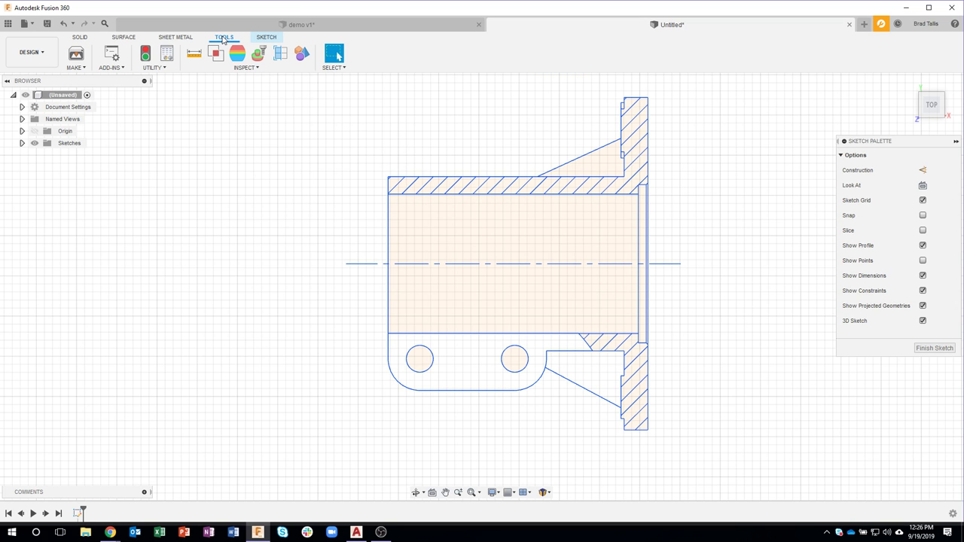
click(266, 37)
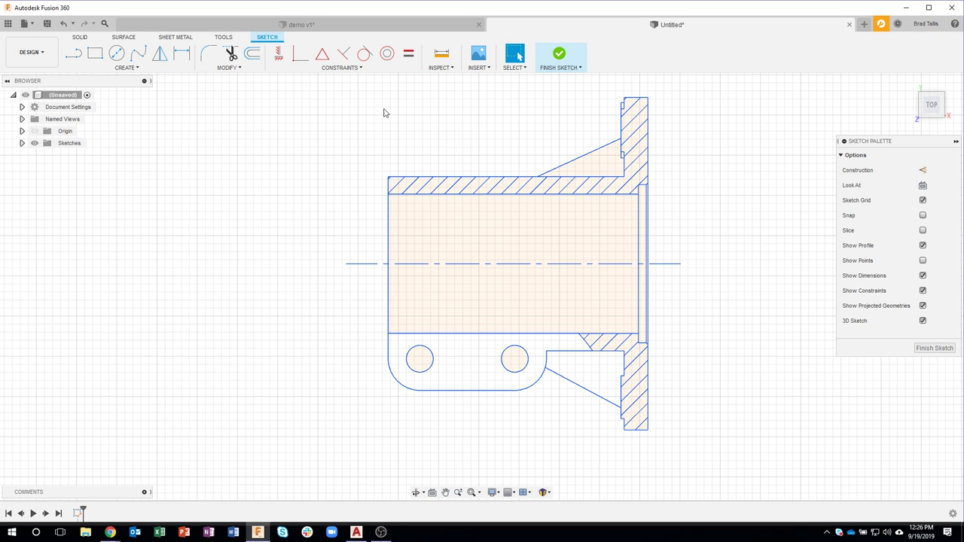
click(447, 69)
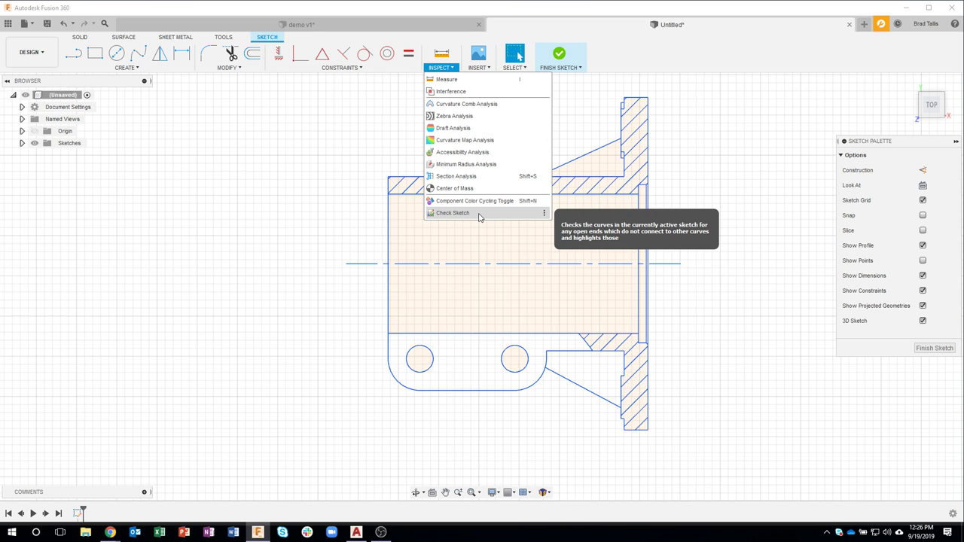
click(476, 214)
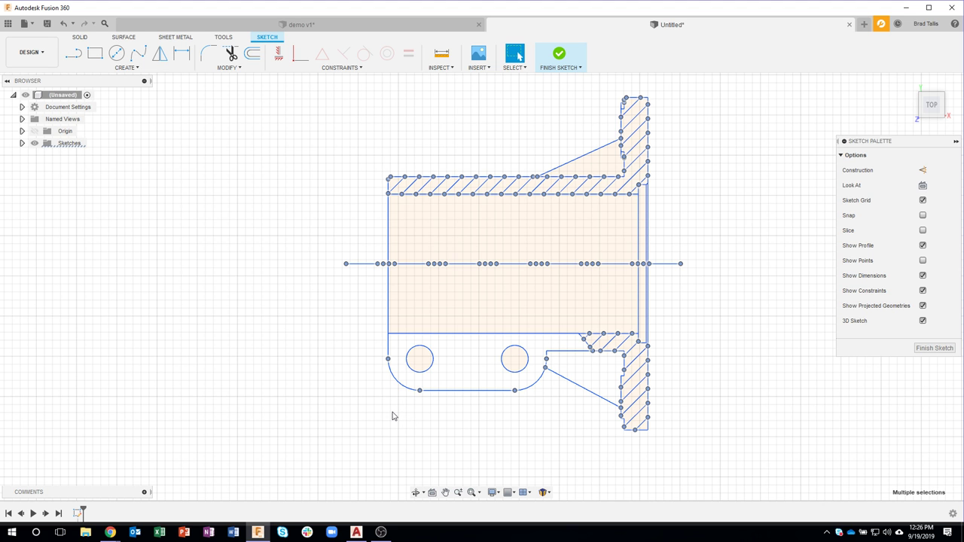
scroll(381, 402, up, 4)
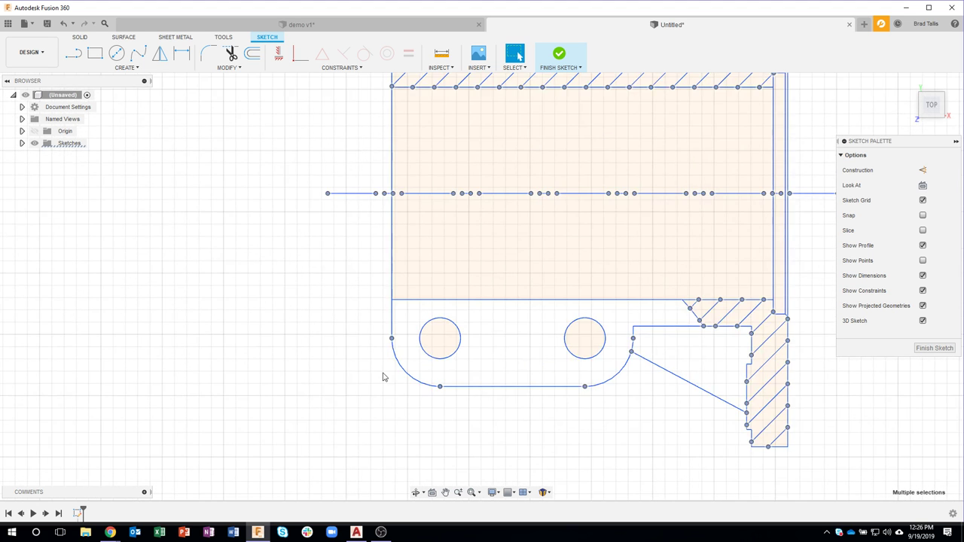
scroll(389, 335, up, 5)
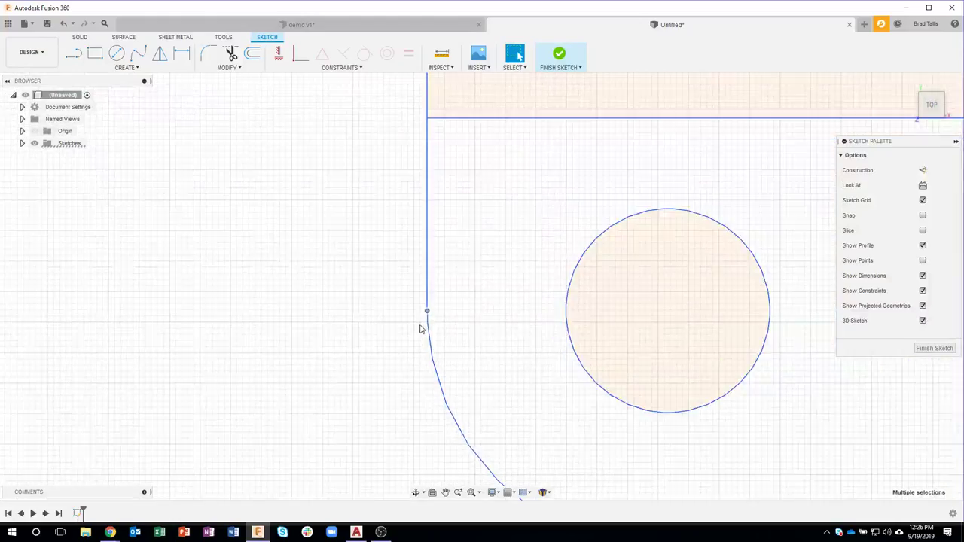
scroll(441, 312, up, 4)
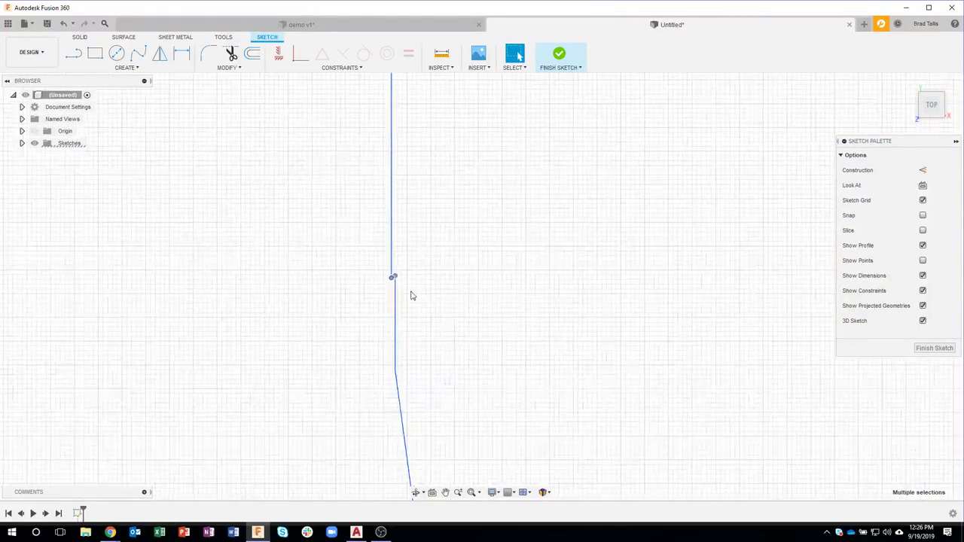
scroll(399, 280, up, 2)
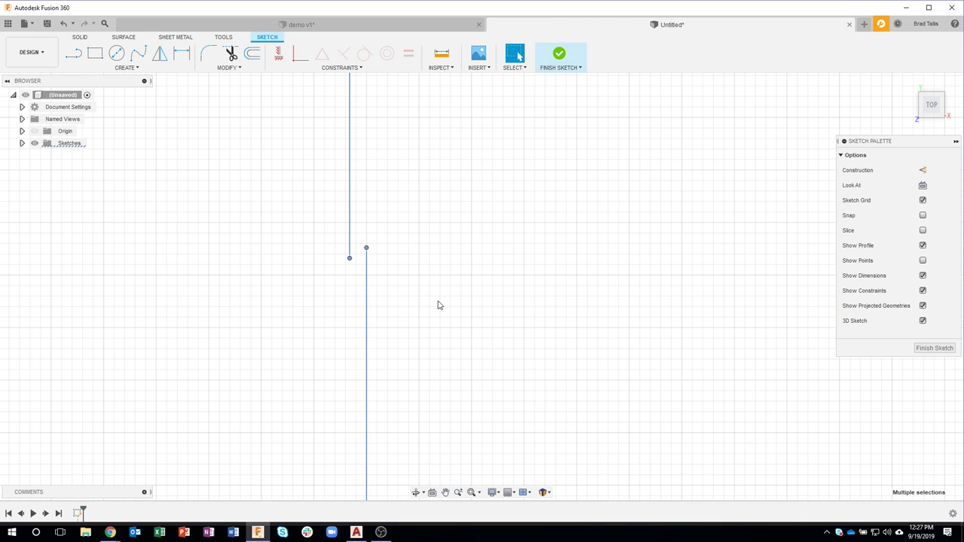
scroll(452, 326, down, 4)
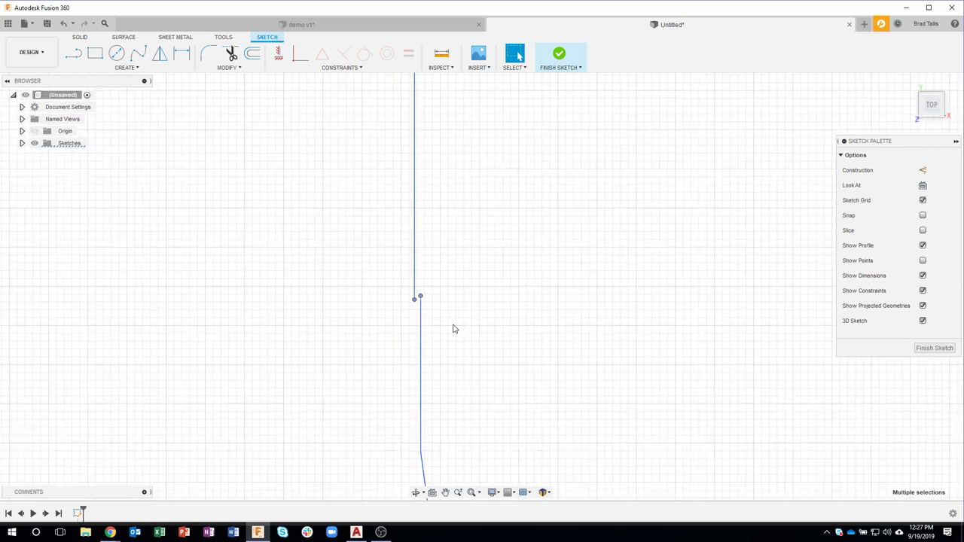
scroll(454, 328, down, 5)
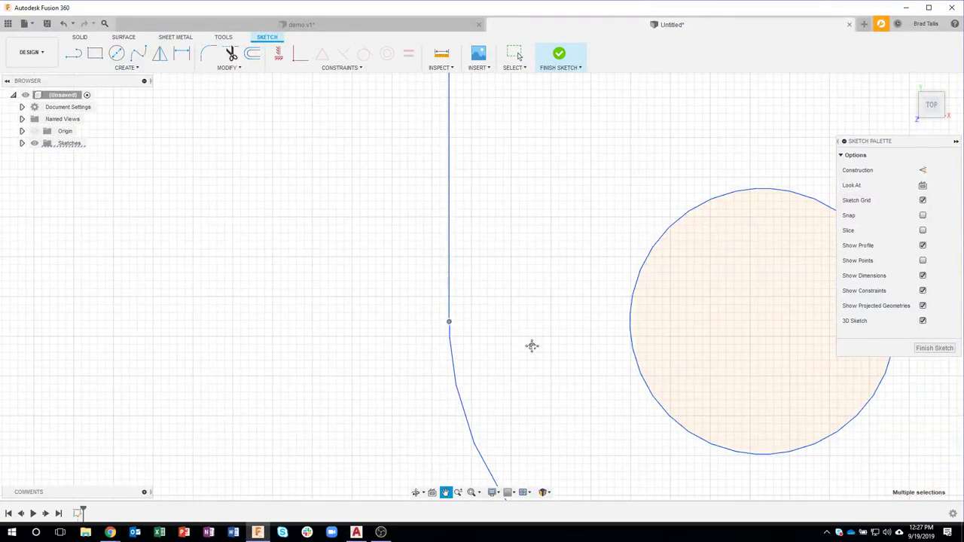
mouse_move(532, 345)
mouse_down()
mouse_move(452, 226)
mouse_move(444, 258)
mouse_move(544, 400)
mouse_up()
key(Escape)
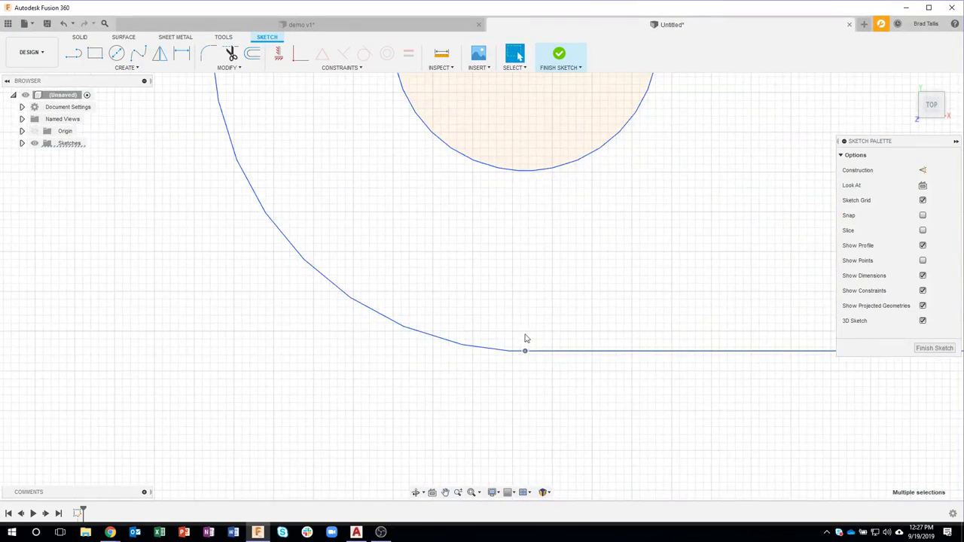
scroll(527, 361, up, 6)
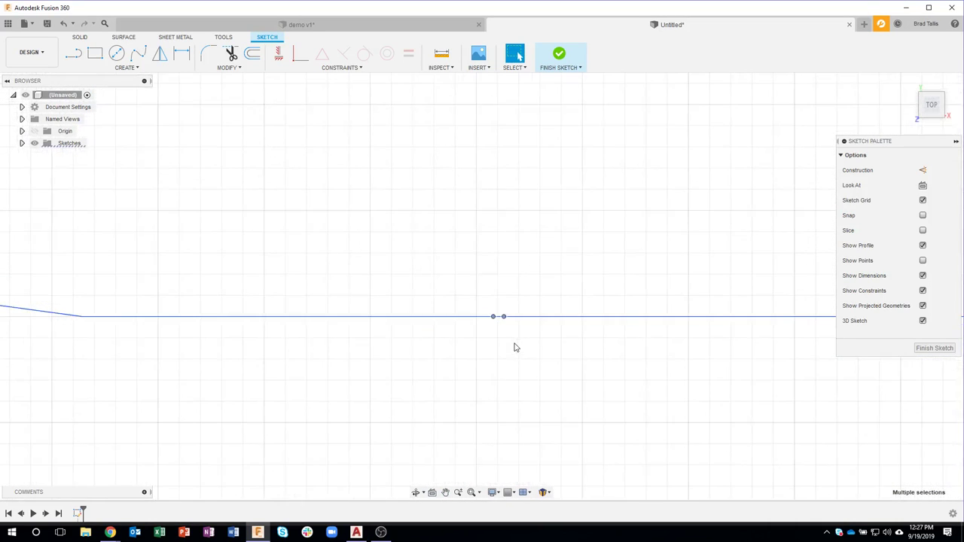
scroll(494, 326, up, 4)
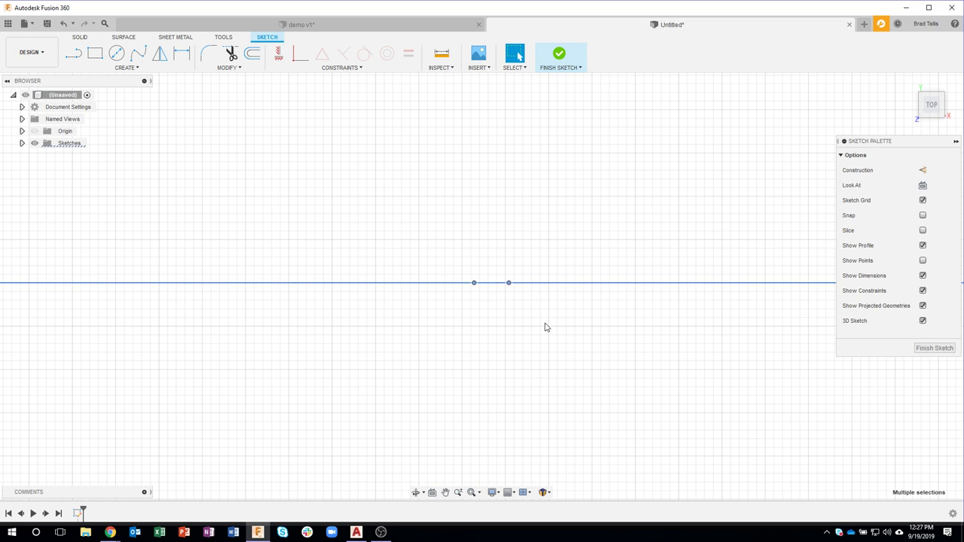
scroll(546, 327, down, 3)
scroll(546, 327, down, 5)
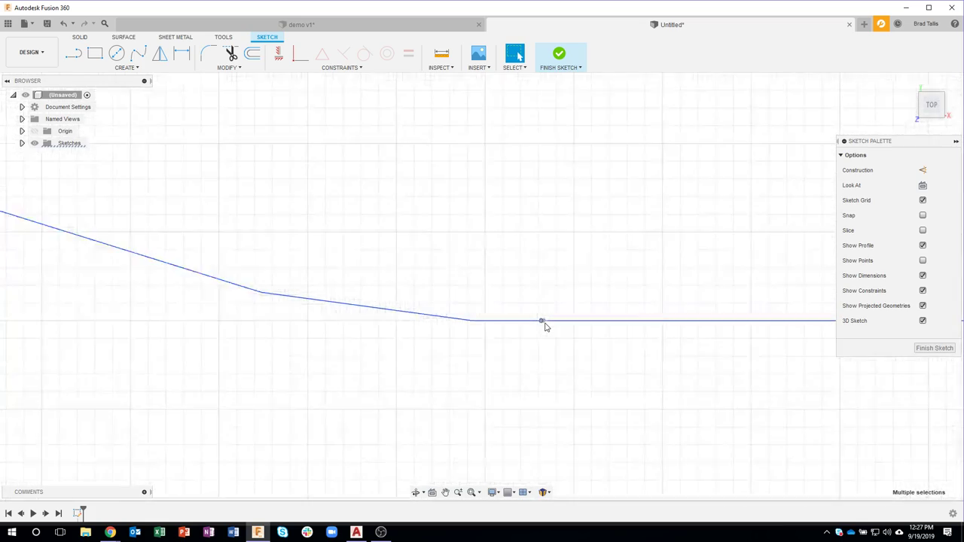
scroll(546, 325, down, 8)
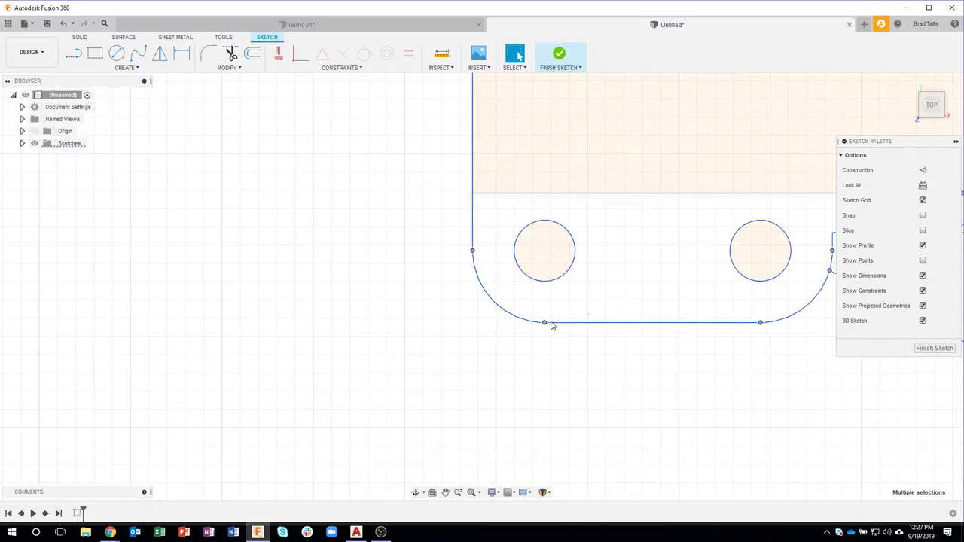
middle_drag(594, 290, 486, 281)
scroll(629, 324, up, 10)
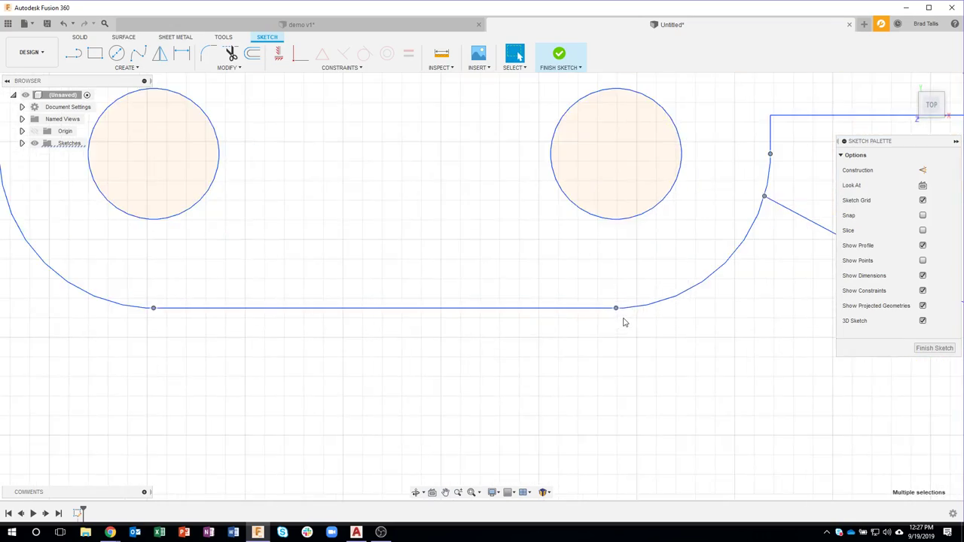
scroll(619, 317, up, 8)
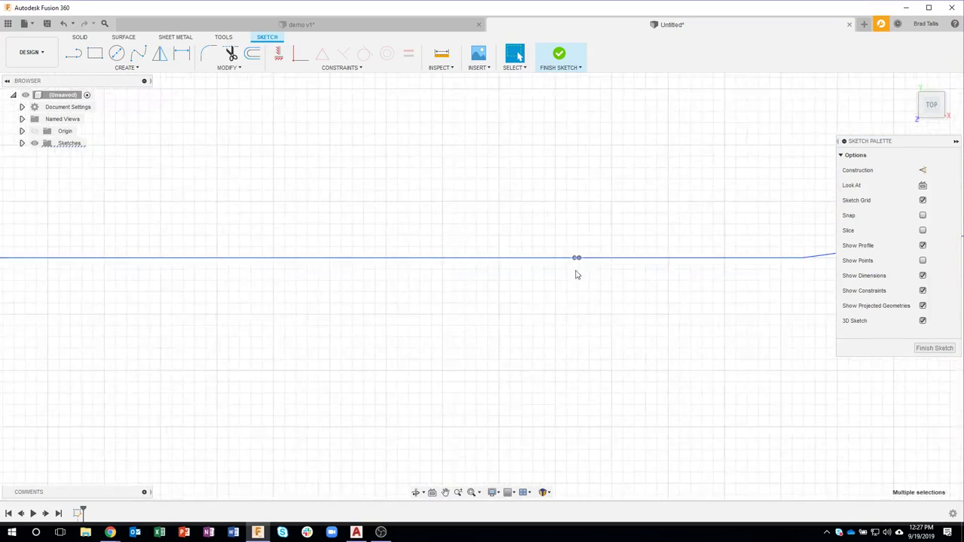
scroll(580, 259, up, 6)
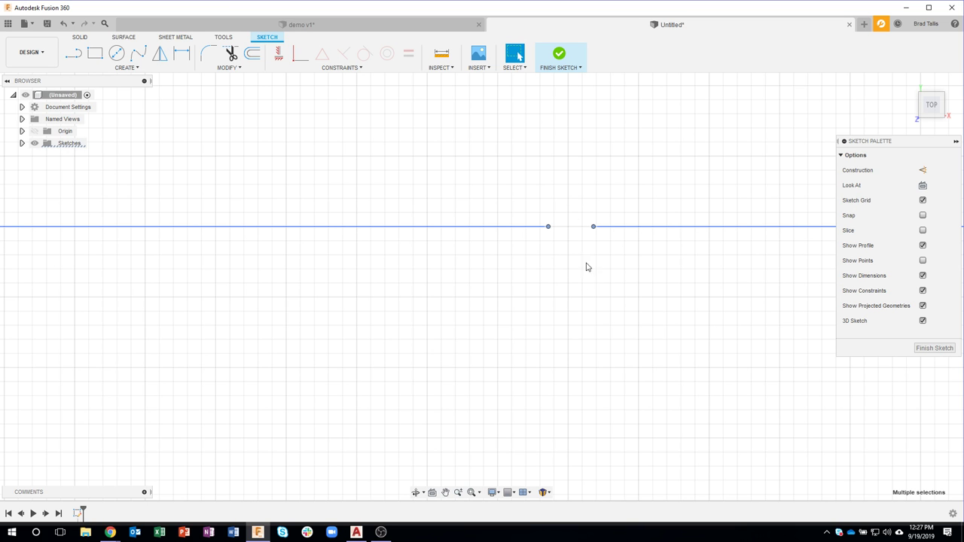
scroll(590, 352, down, 5)
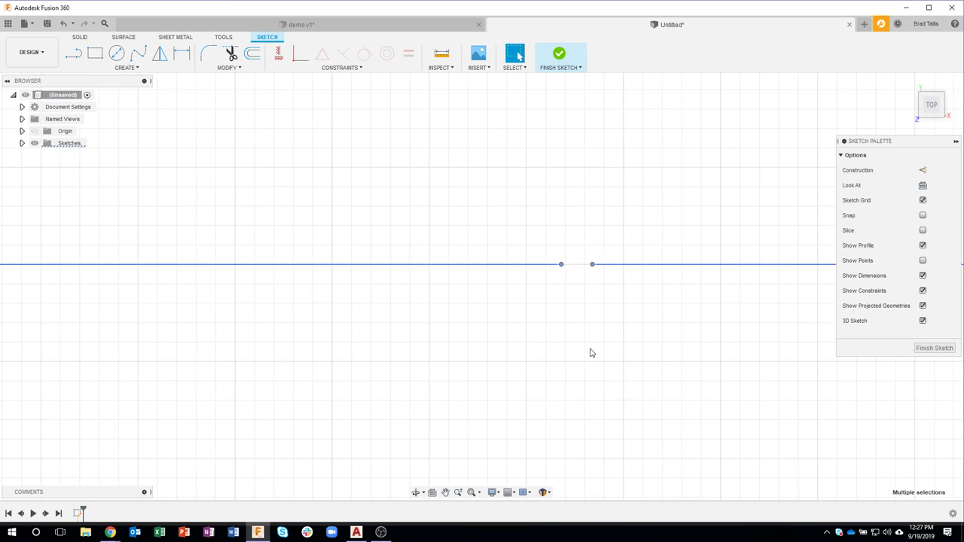
scroll(590, 352, down, 5)
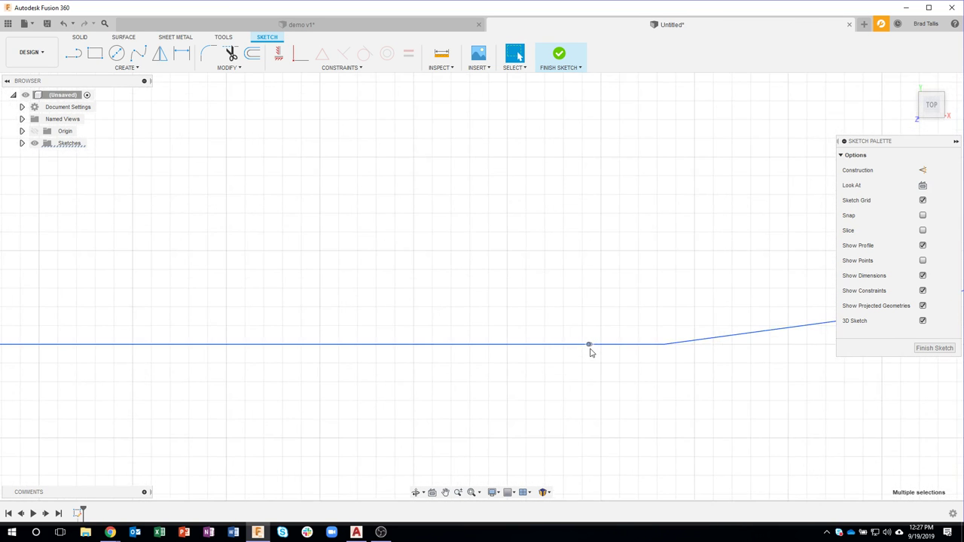
scroll(591, 352, down, 8)
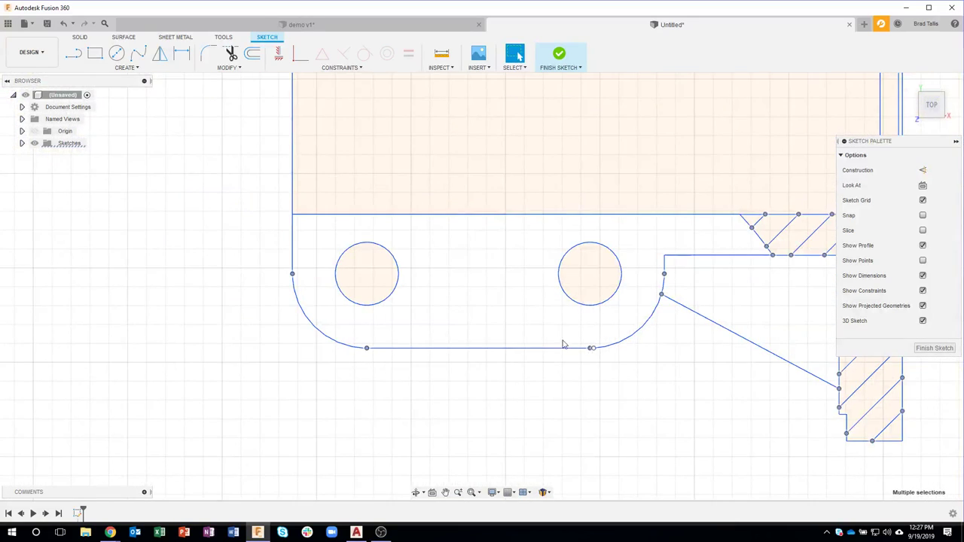
Run Check Sketch on the section sketch to find unconnected curve ends
click(441, 68)
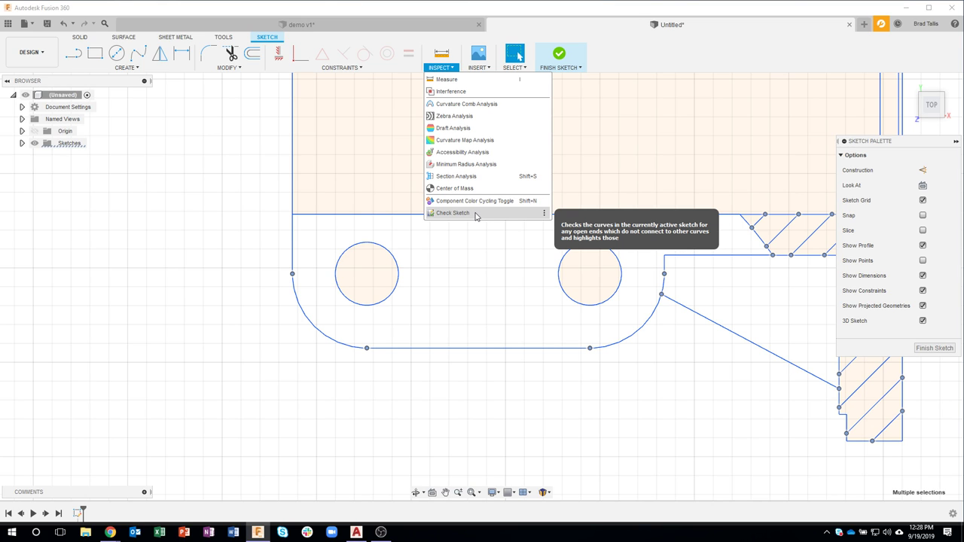
click(225, 195)
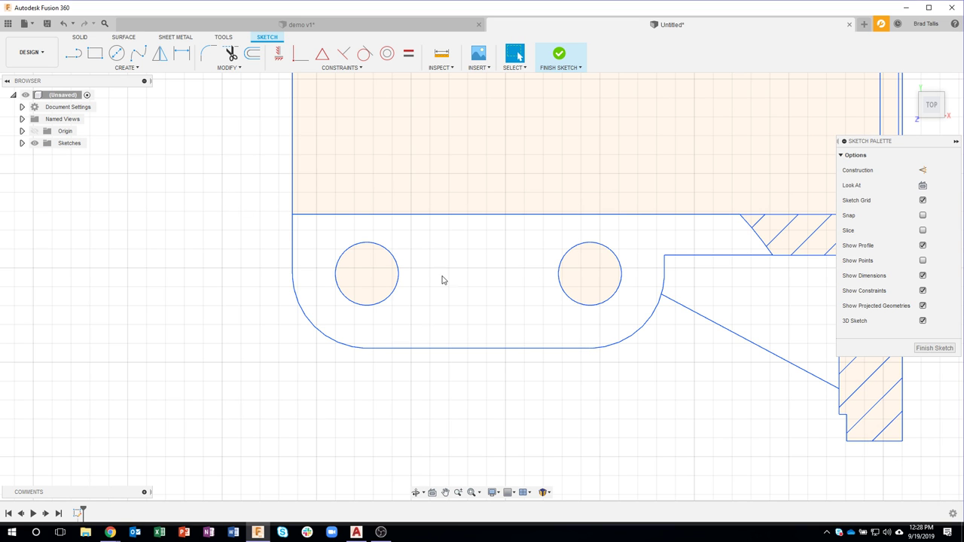
mouse_move(555, 299)
middle_down()
mouse_move(536, 321)
mouse_move(549, 318)
middle_up()
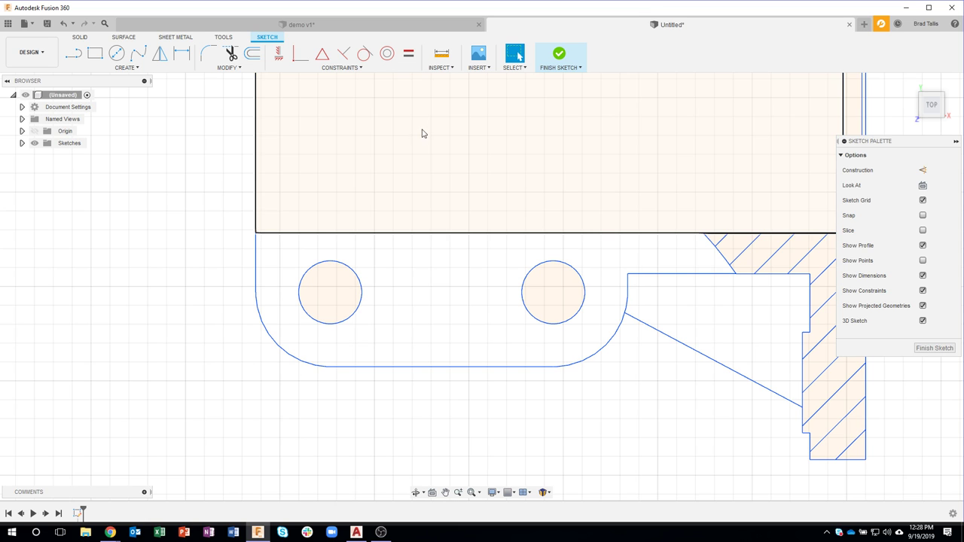
Launch the Fusion 360 App Store from the Tools Add-Ins menu
click(441, 67)
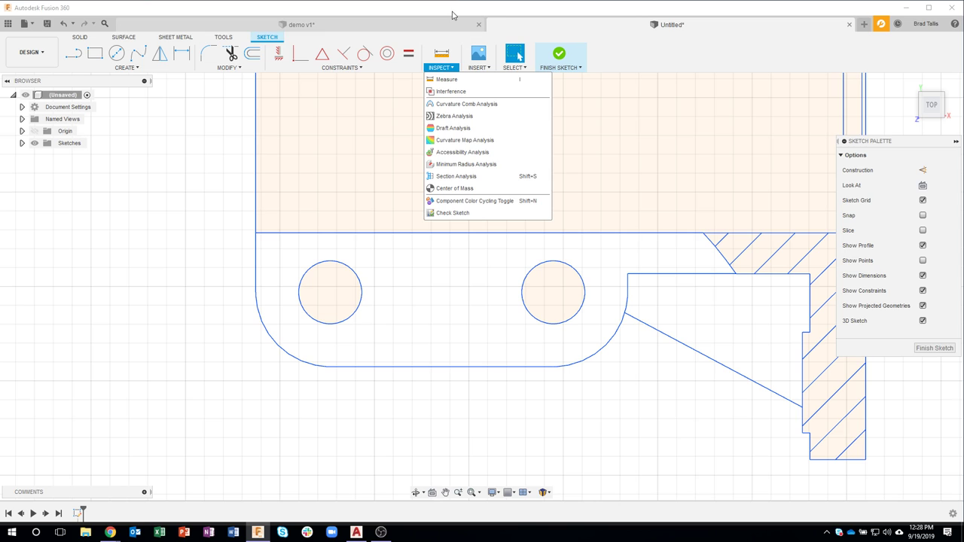
click(377, 146)
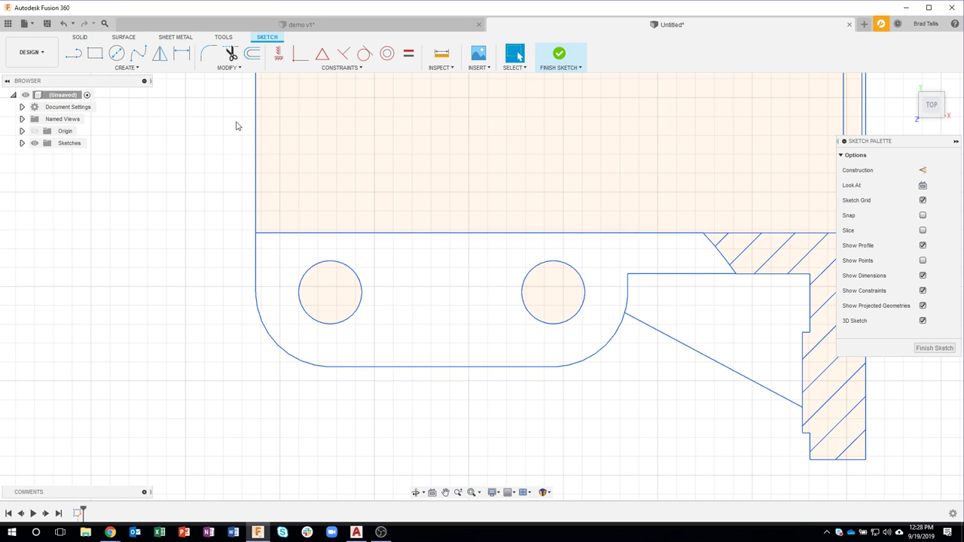
click(222, 38)
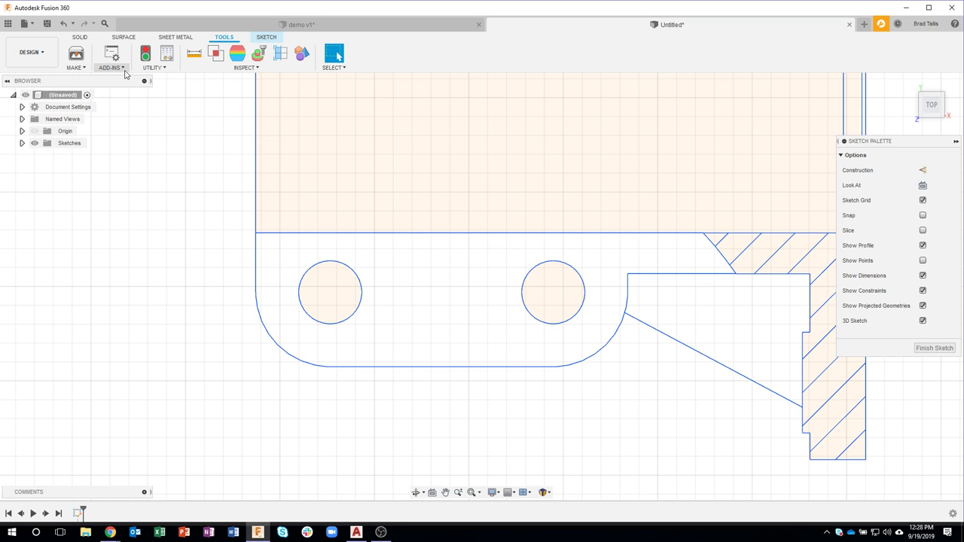
click(123, 69)
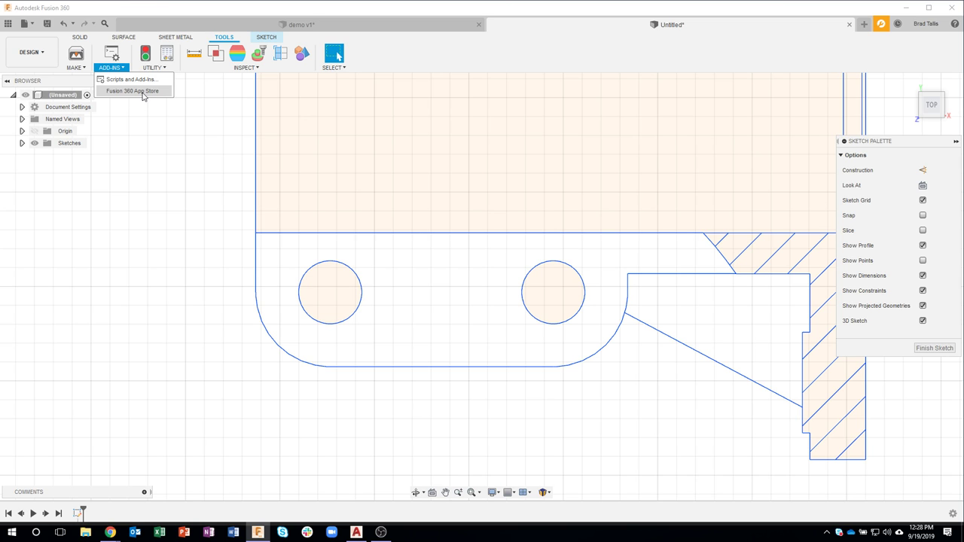
click(142, 92)
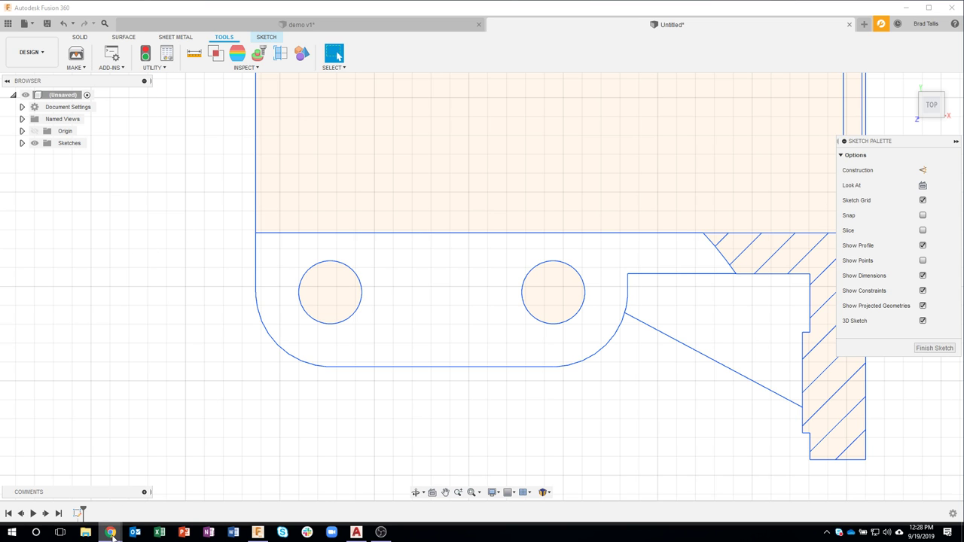
mouse_move(110, 531)
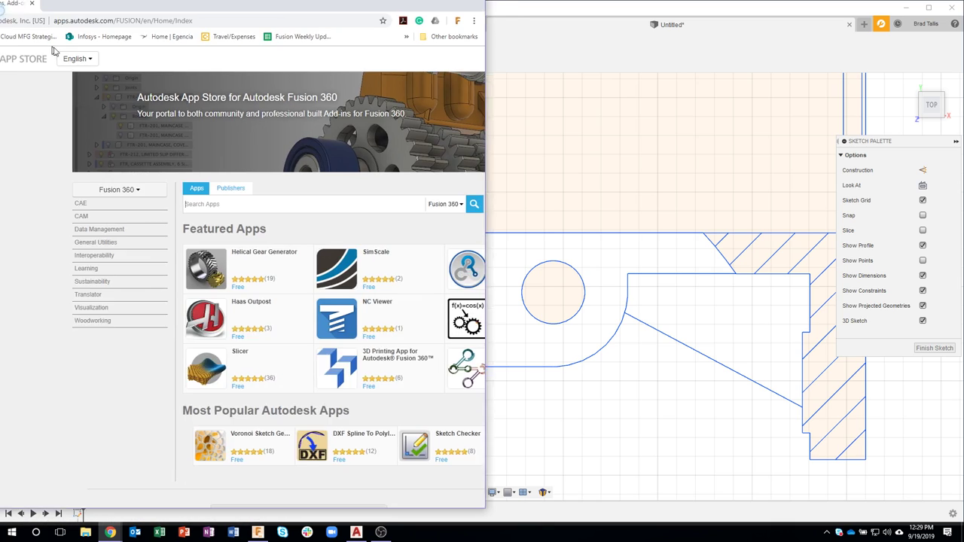
Bring the App Store browser window into view over Fusion 360
drag(85, 4, 339, 2)
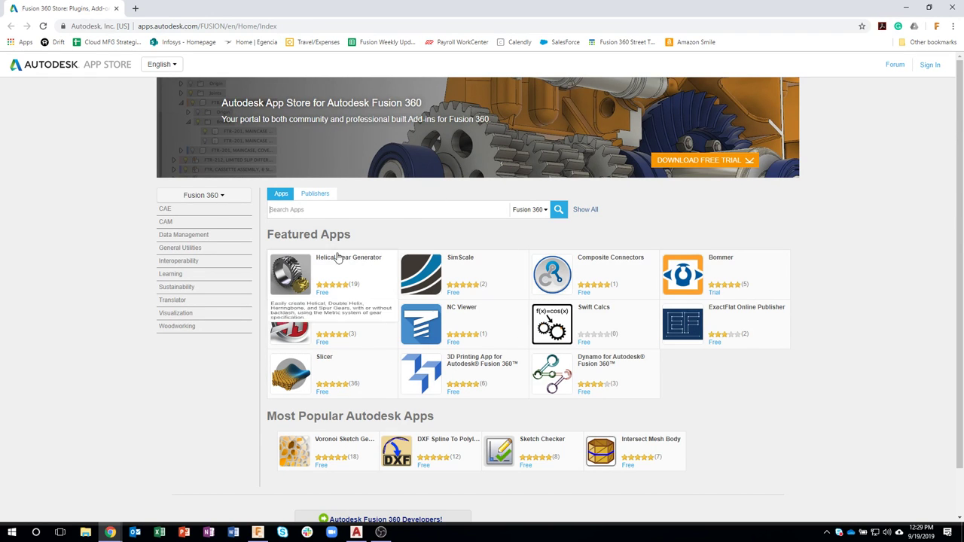
mouse_move(350, 285)
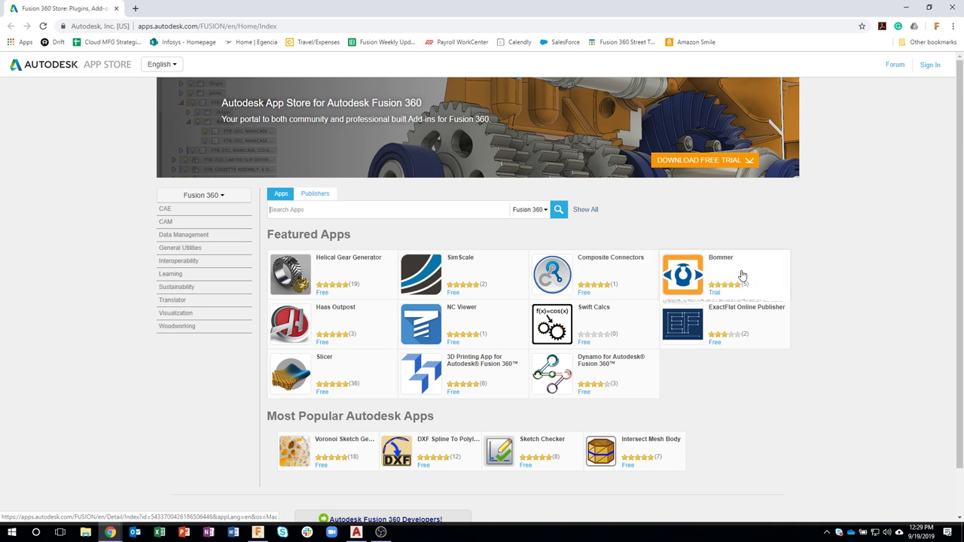
mouse_move(727, 268)
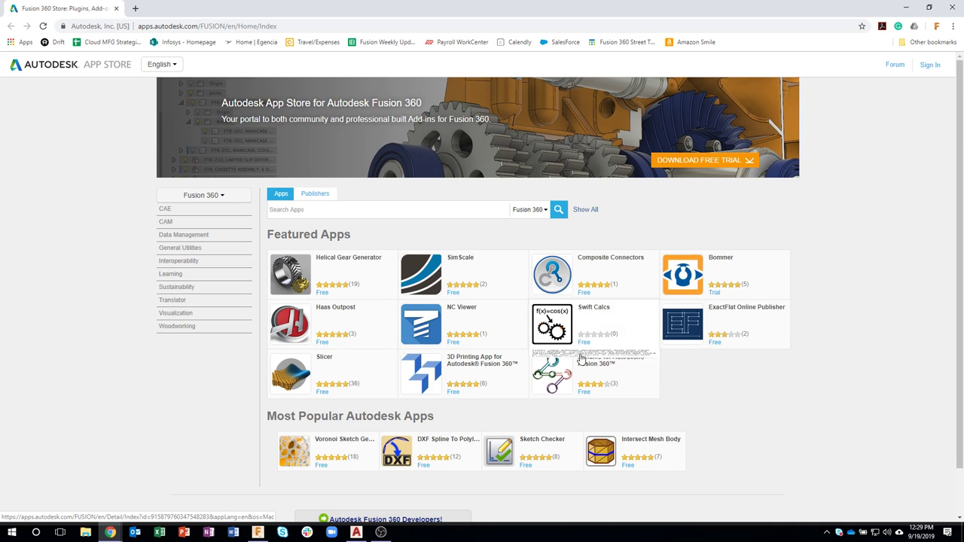
mouse_move(332, 379)
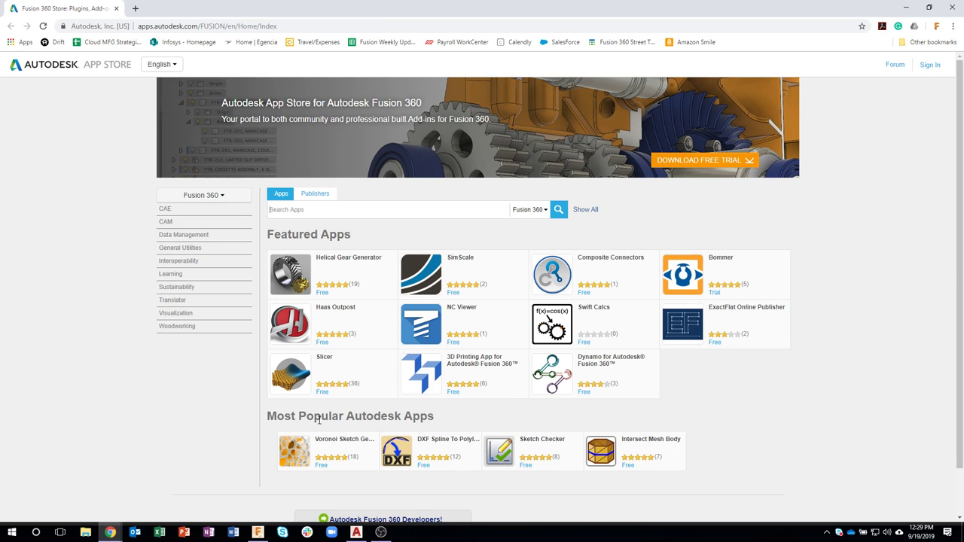
mouse_move(537, 437)
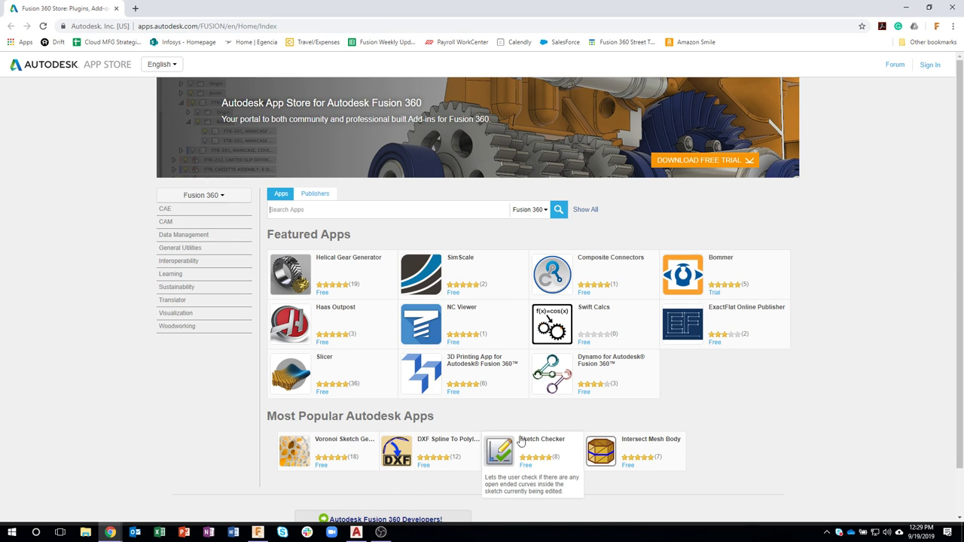
Search the App Store's Apps for 'sketch'
click(280, 195)
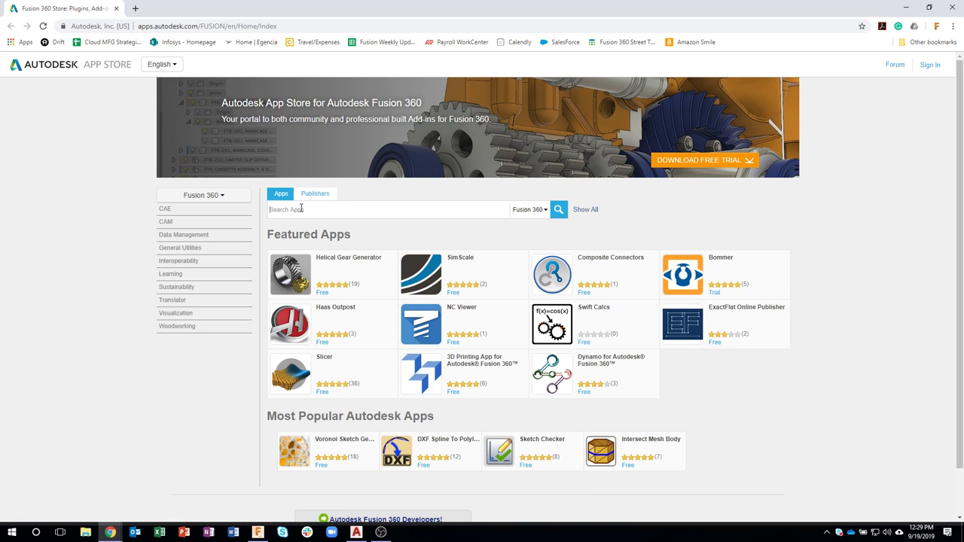
click(301, 209)
text(sketch)
key(Return)
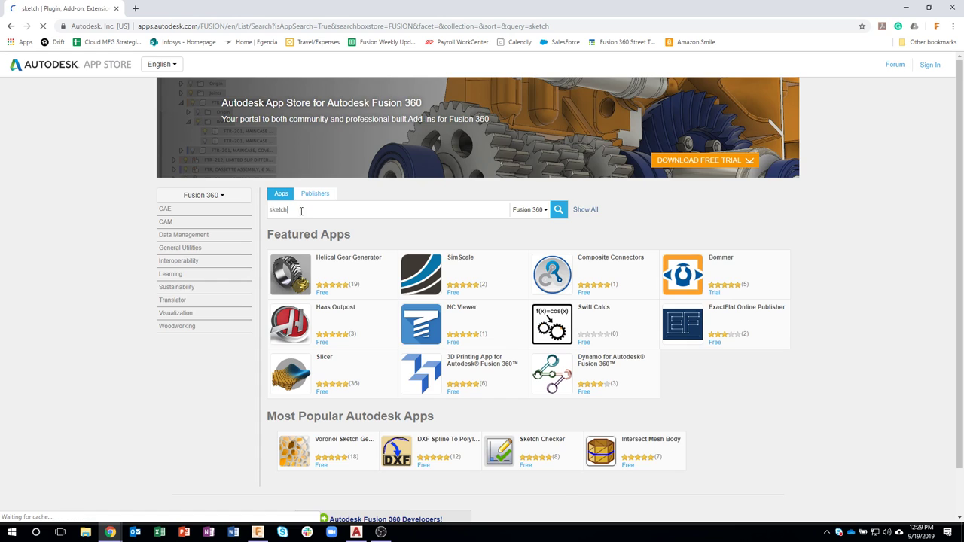
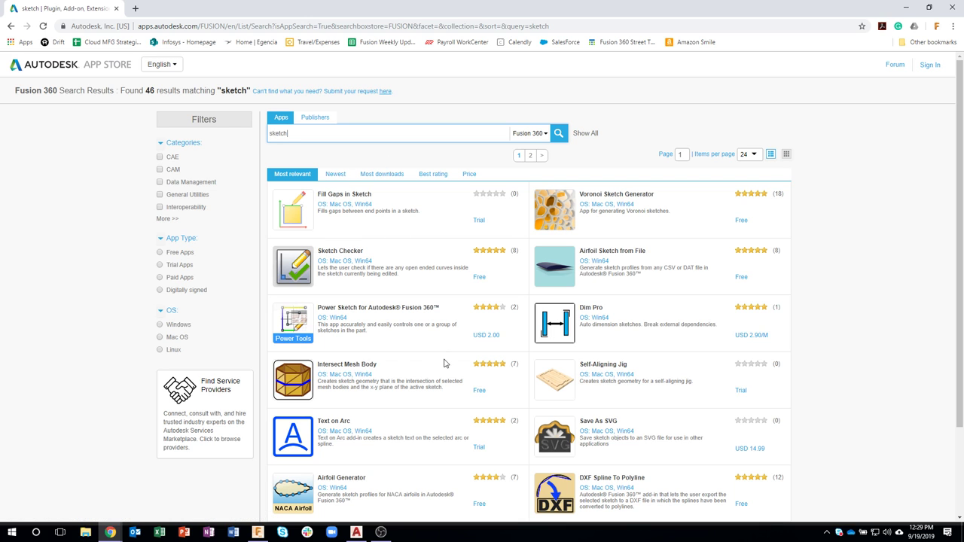
Review the Win64 listing of the Sketch Checker add-in, then return to the Fusion 360 sketch
click(339, 258)
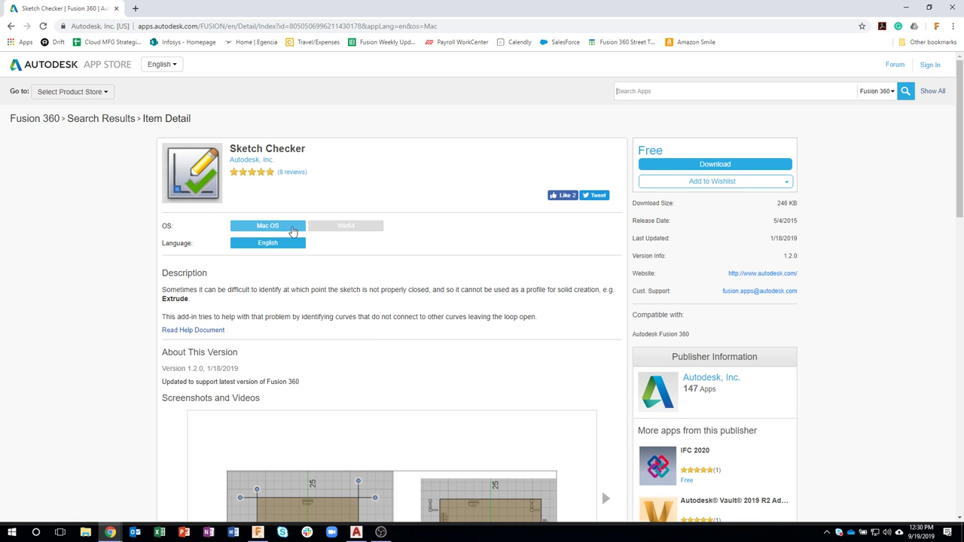
click(354, 229)
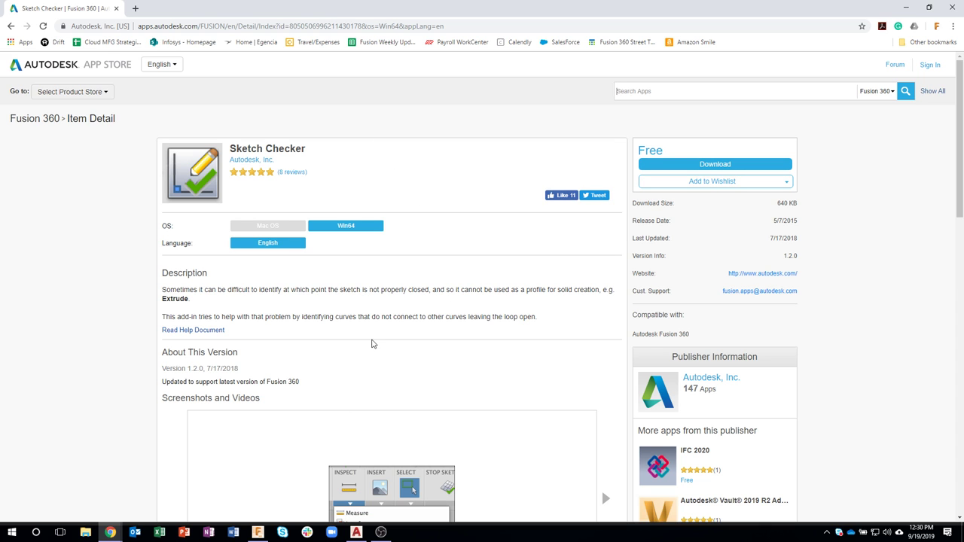
click(258, 533)
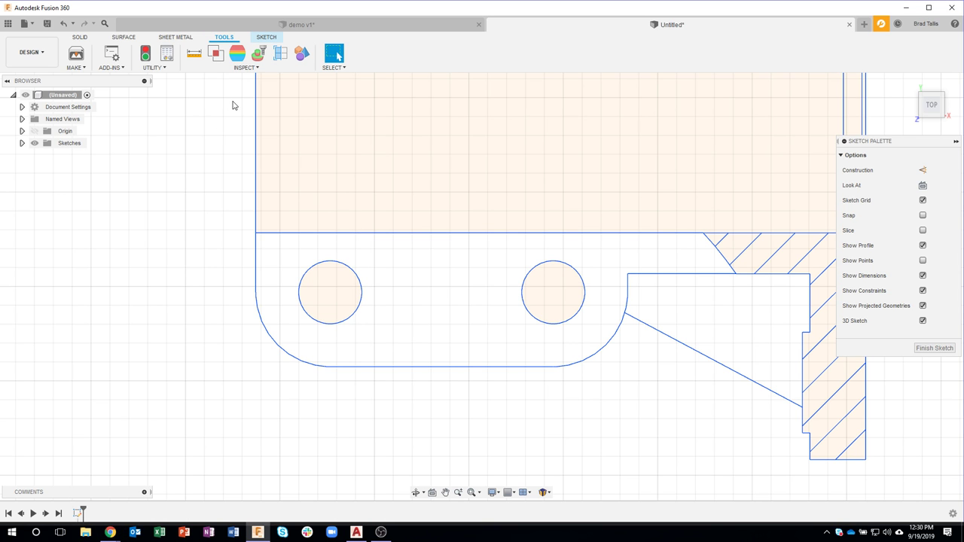
Check the Inspect tools, then zoom in on the gap between the two vertical lines
click(83, 37)
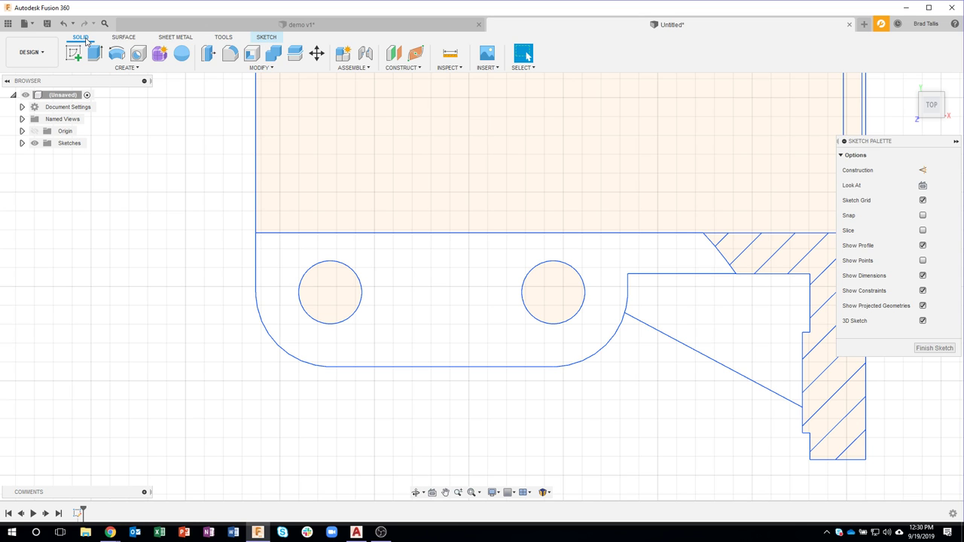
click(450, 67)
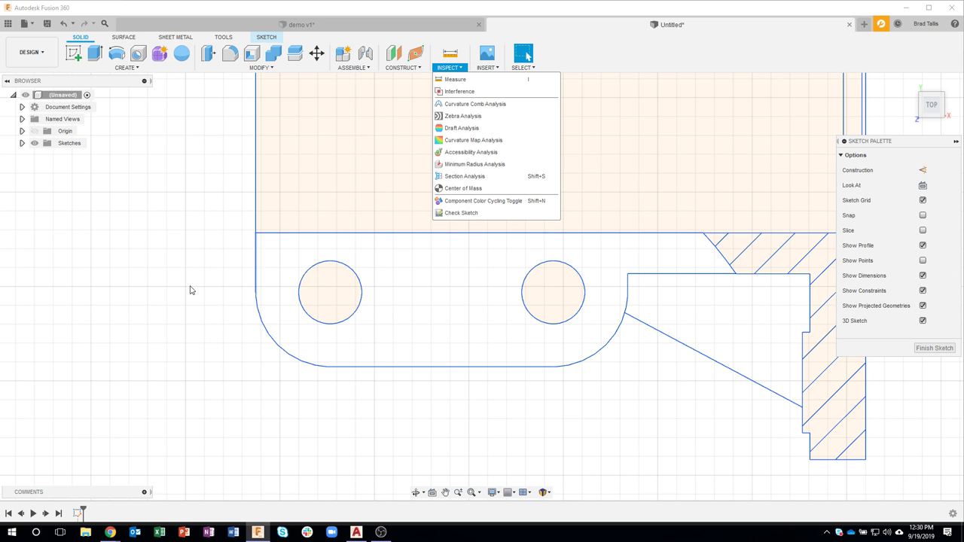
click(136, 307)
scroll(221, 319, up, 10)
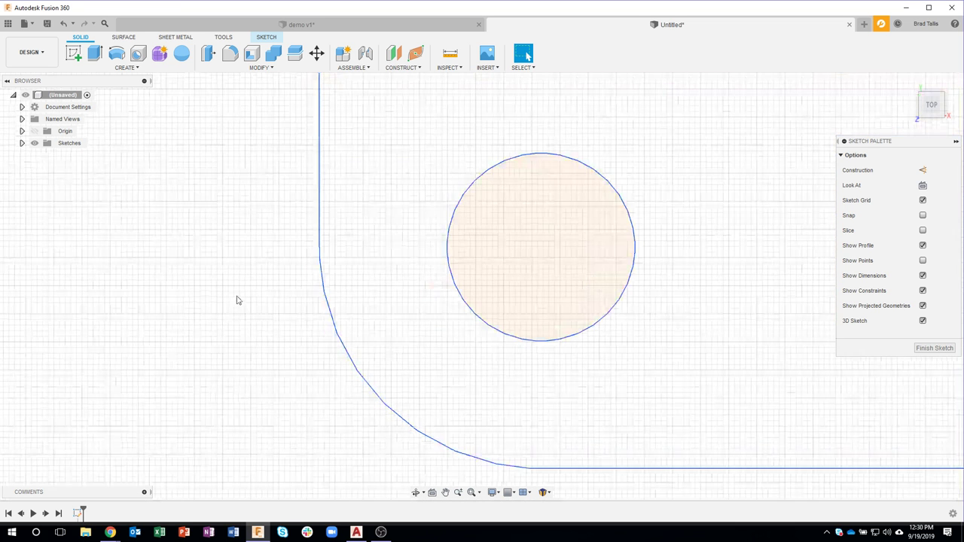
scroll(369, 228, up, 6)
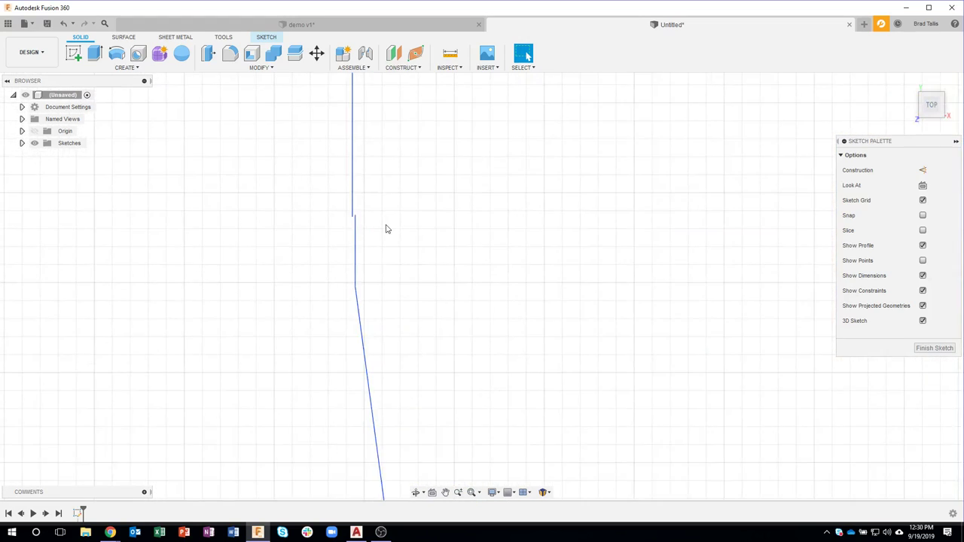
scroll(337, 180, up, 4)
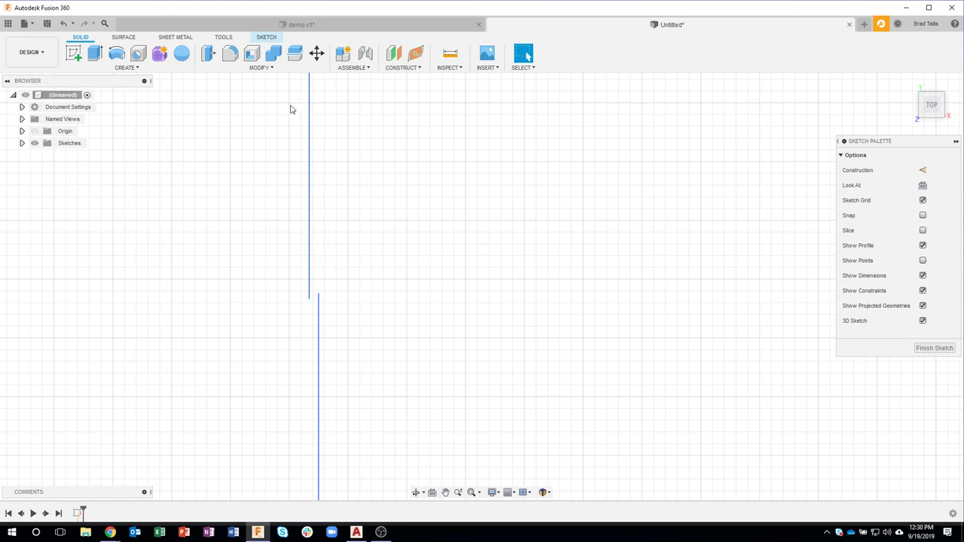
Reopen the sketch for editing and start the Coincident constraint
right_click(77, 513)
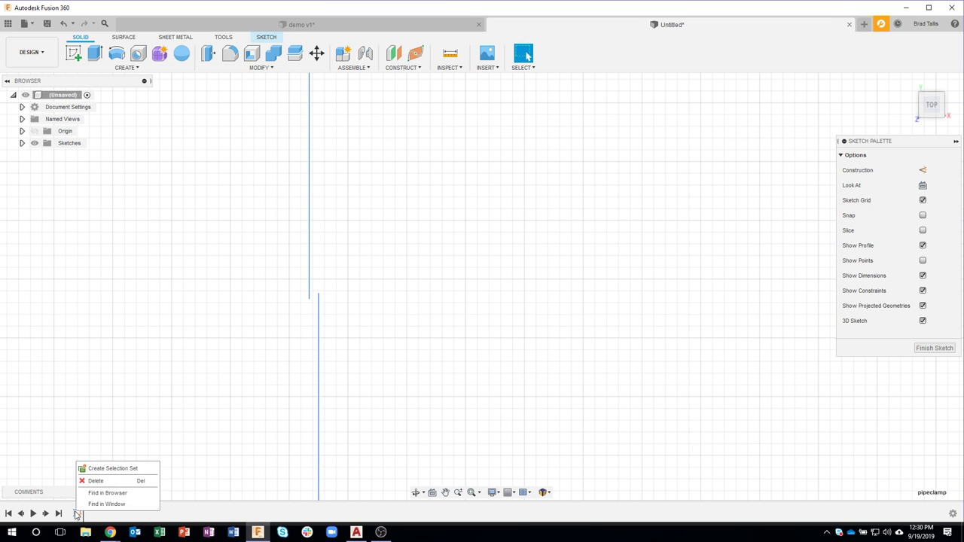
click(266, 37)
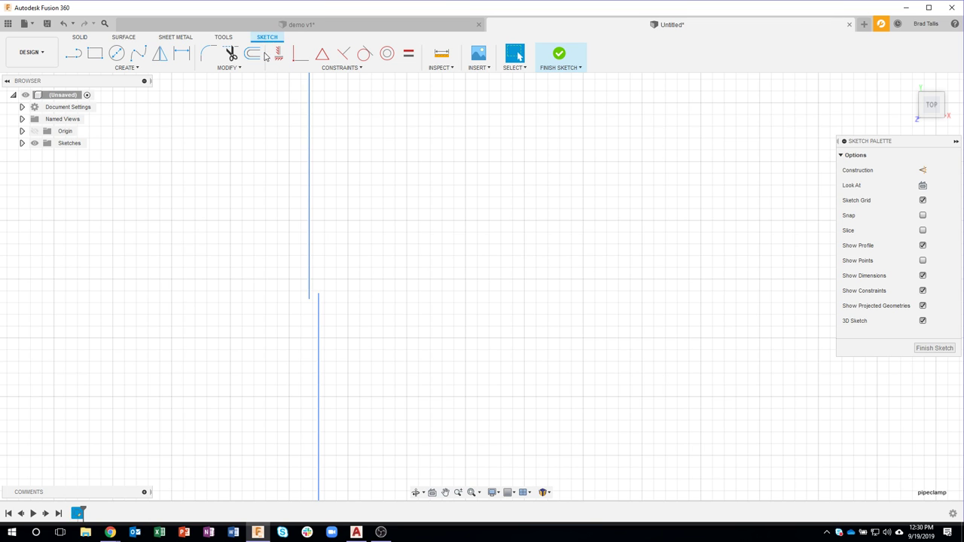
click(294, 61)
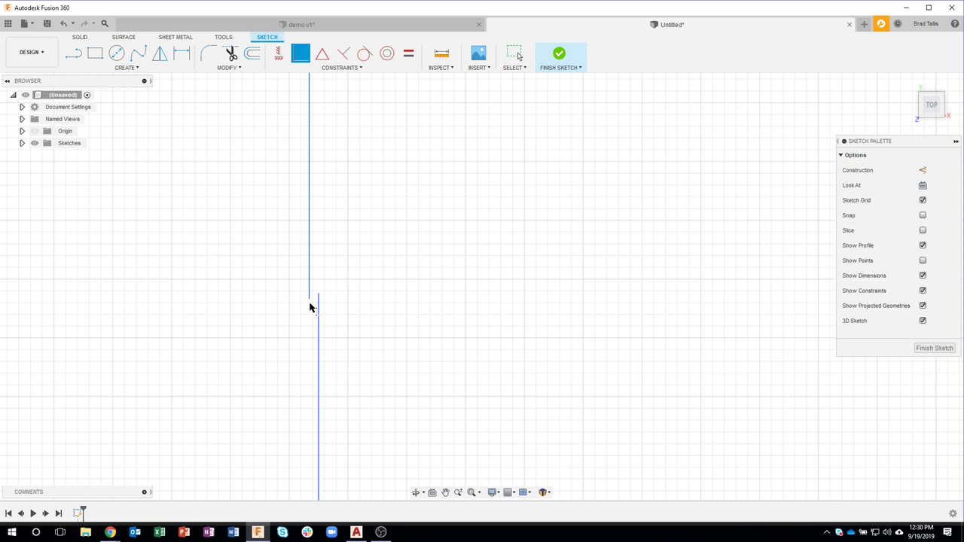
Make the loose endpoints of the two vertical lines coincident
click(309, 300)
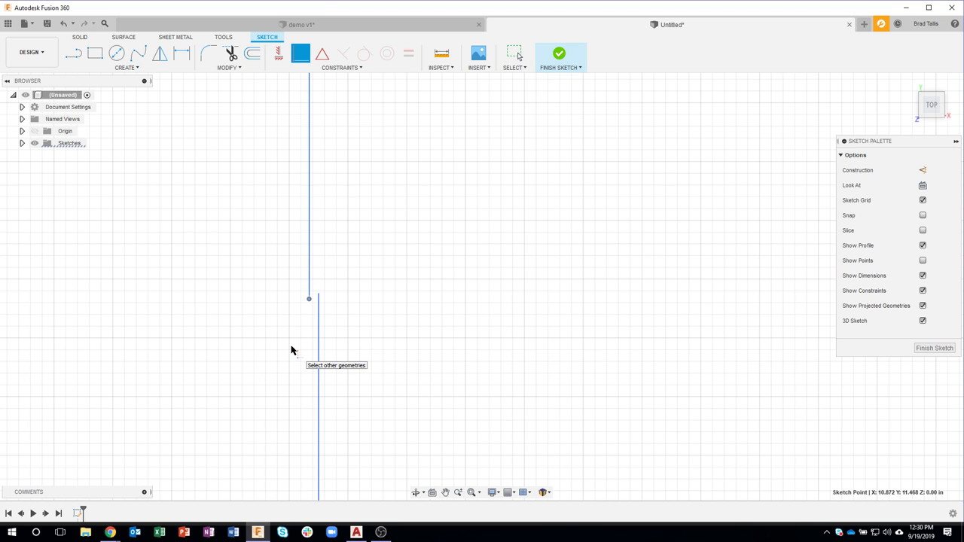
click(319, 295)
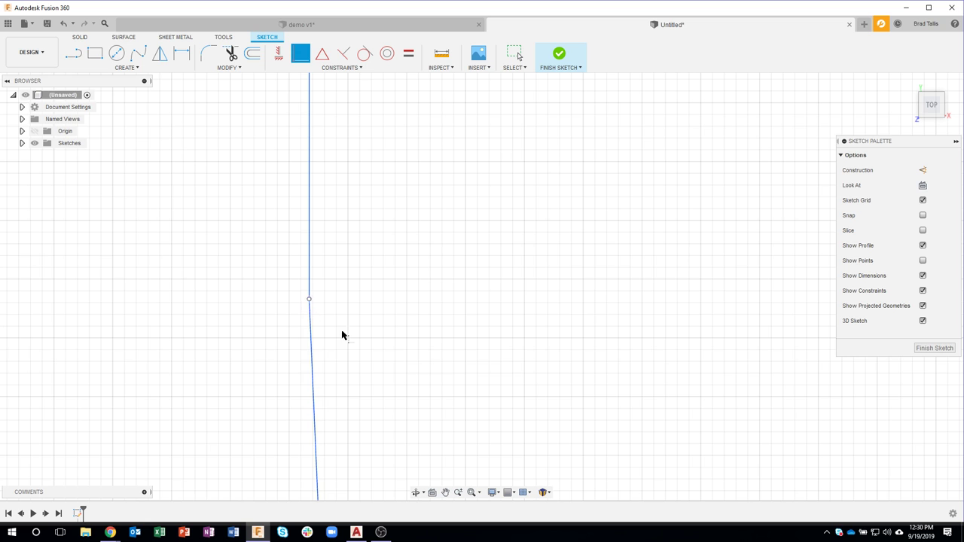
scroll(384, 363, down, 3)
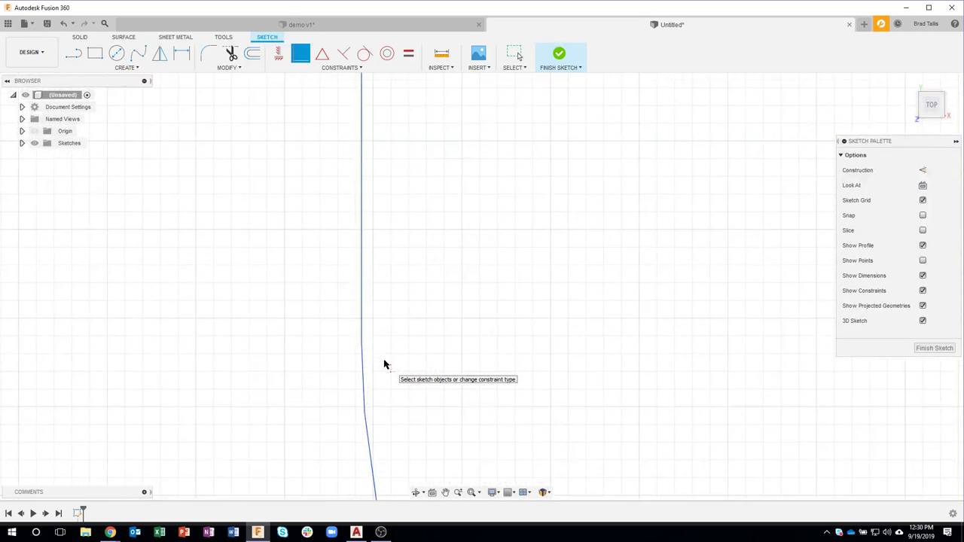
scroll(439, 379, down, 2)
mouse_move(565, 482)
middle_down()
mouse_move(460, 317)
mouse_move(409, 254)
mouse_move(369, 232)
mouse_move(487, 381)
middle_up()
mouse_move(583, 297)
middle_down()
mouse_move(675, 271)
mouse_move(475, 317)
mouse_move(551, 316)
mouse_move(568, 347)
mouse_move(581, 294)
mouse_move(480, 318)
middle_up()
Drag the horizontal line's endpoint onto the other to close its gap and form a closed profile
scroll(568, 344, down, 3)
scroll(480, 319, up, 10)
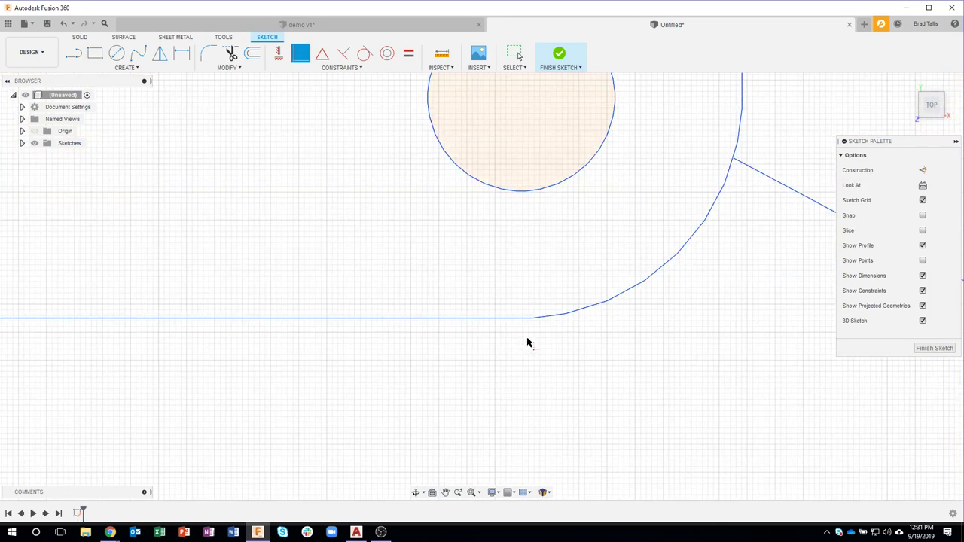
scroll(549, 293, up, 6)
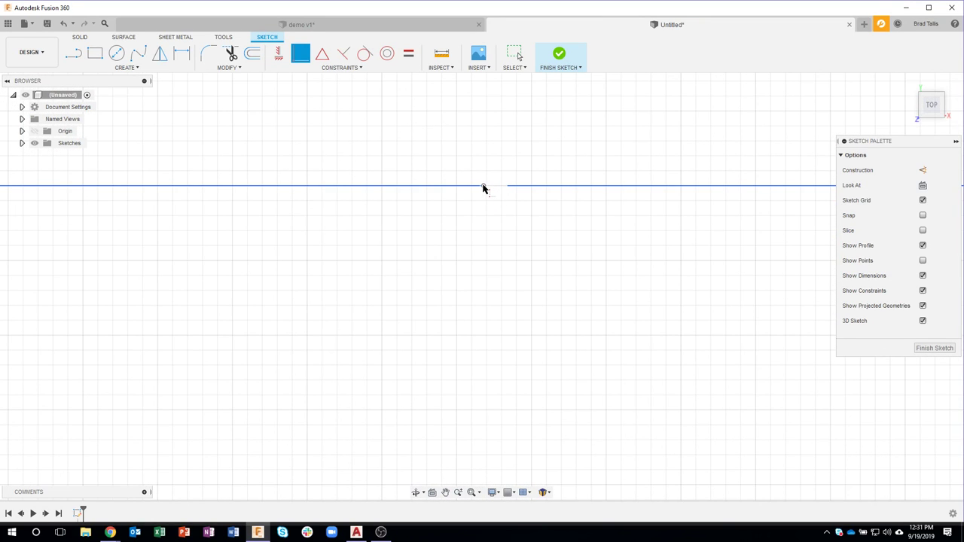
click(482, 186)
drag(507, 186, 484, 185)
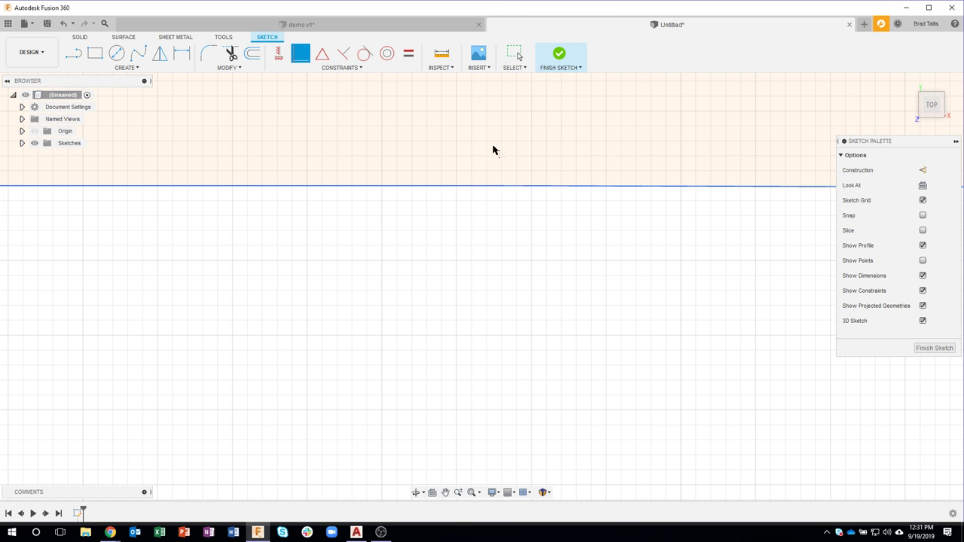
scroll(415, 241, down, 5)
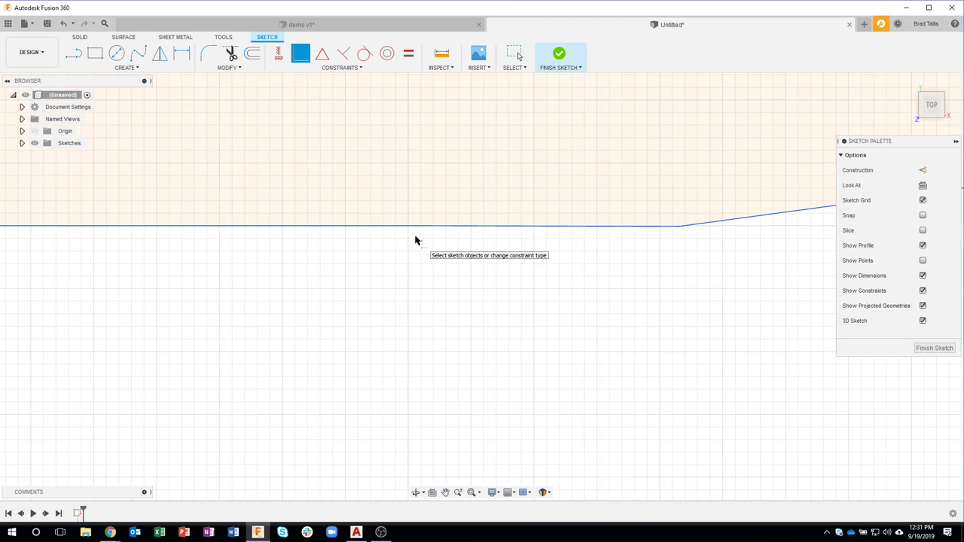
scroll(415, 240, down, 8)
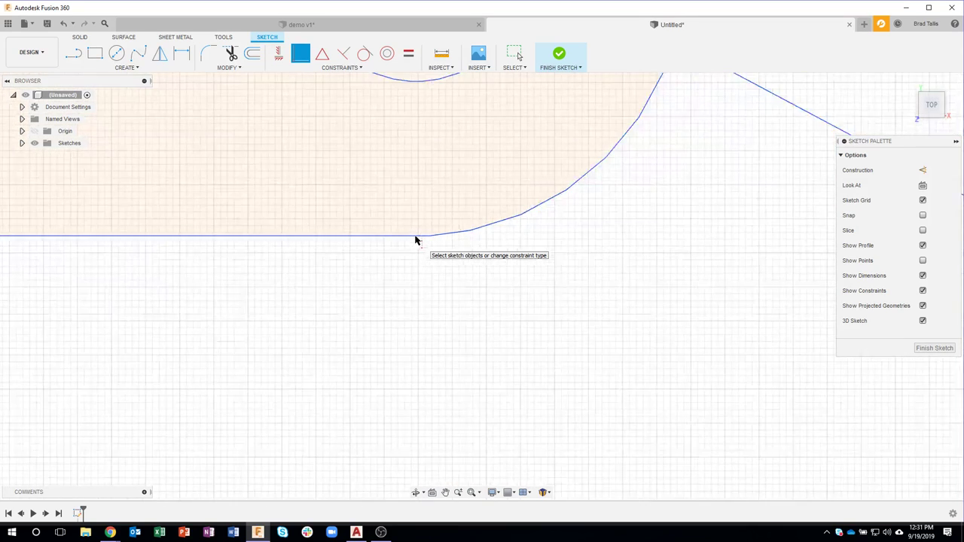
middle_drag(315, 212, 408, 315)
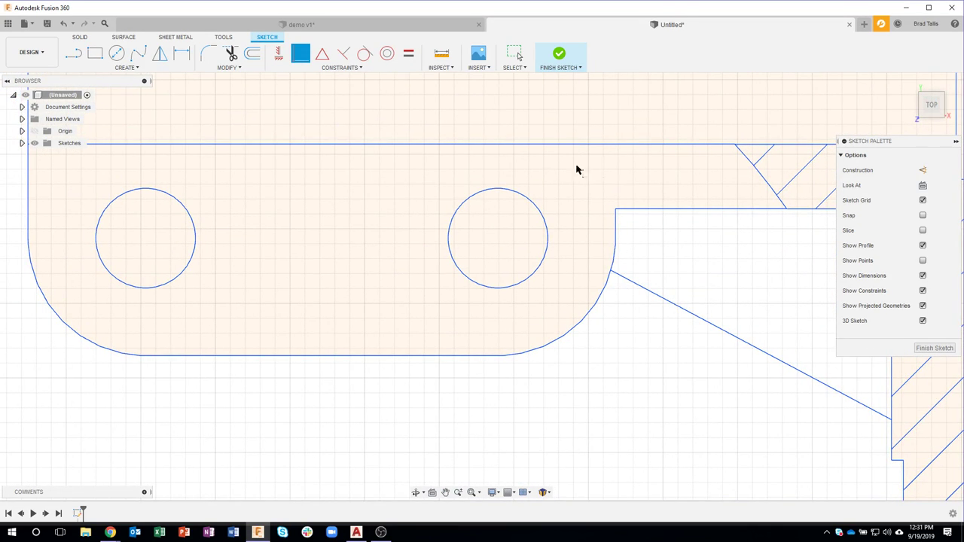
middle_drag(620, 394, 395, 398)
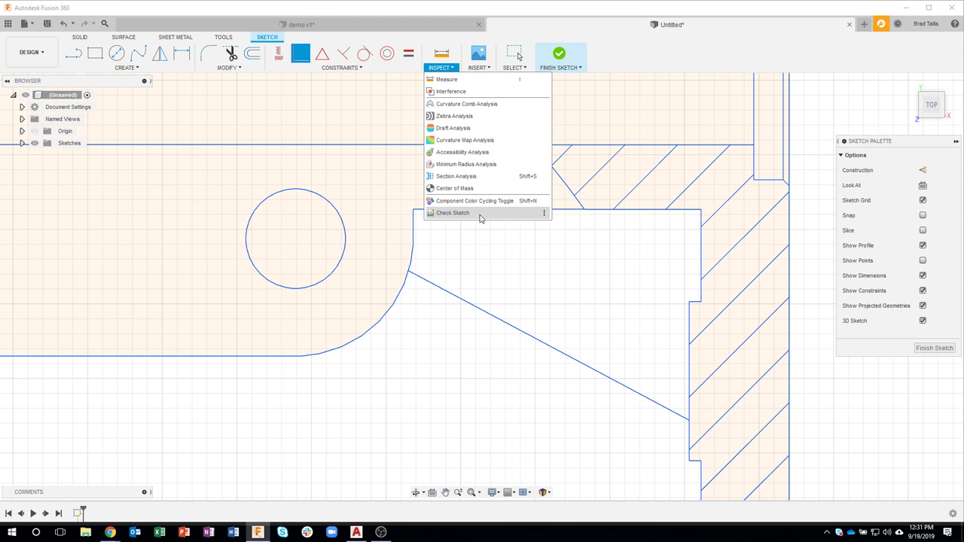
Zoom in on the diagonal line's left end, where it stops short of the slanted edge
click(423, 403)
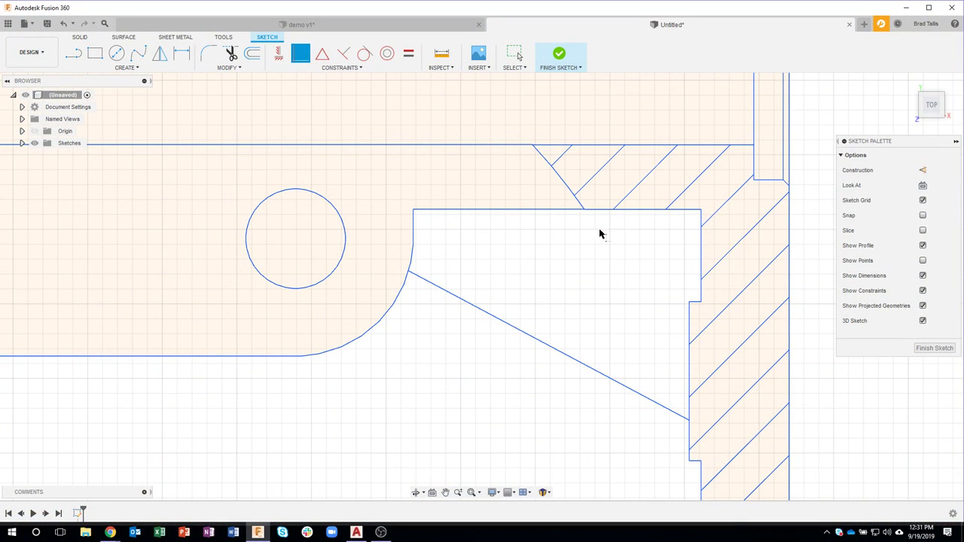
scroll(427, 278, up, 8)
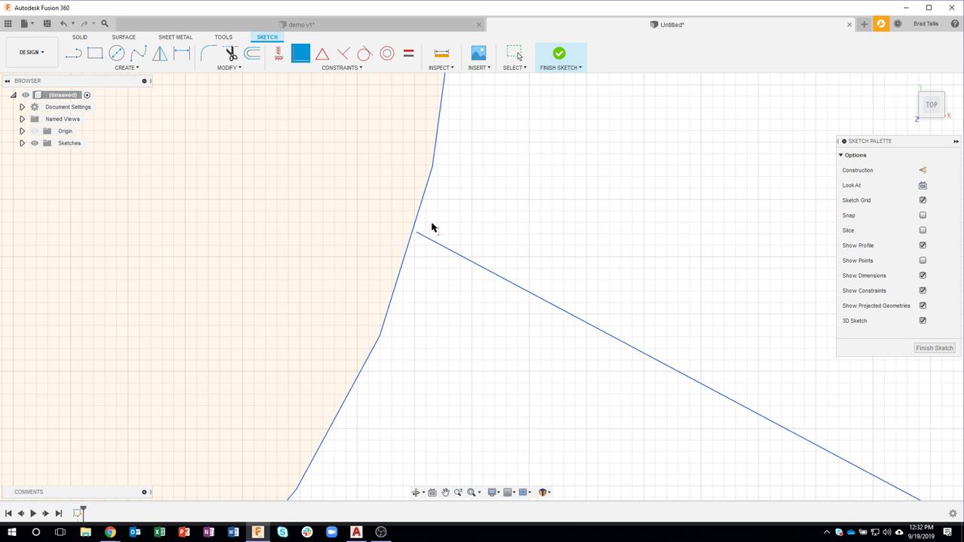
scroll(431, 227, up, 2)
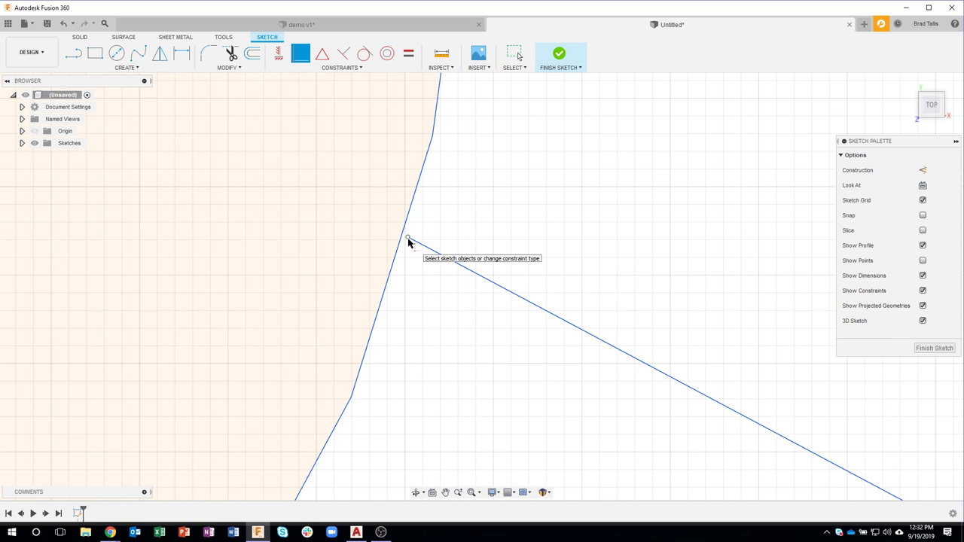
click(405, 235)
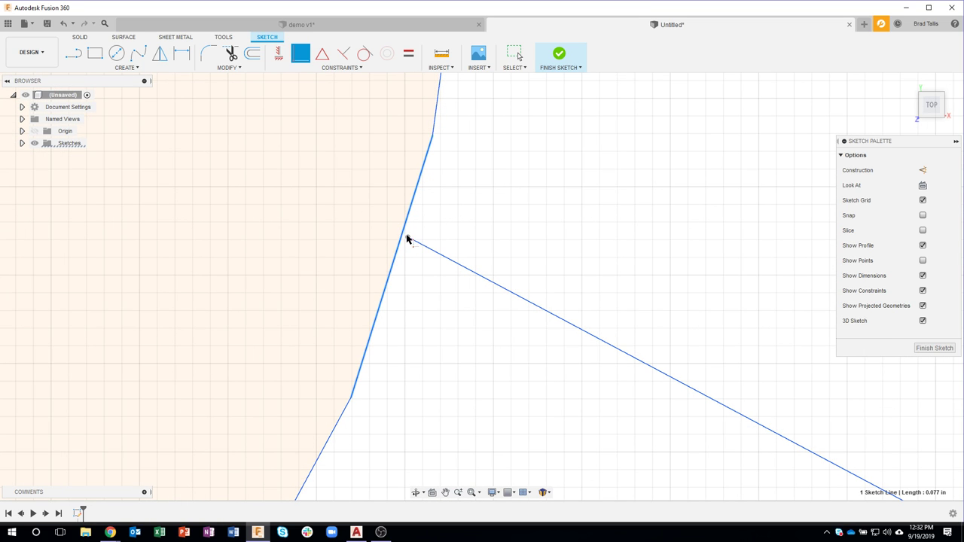
drag(408, 238, 457, 252)
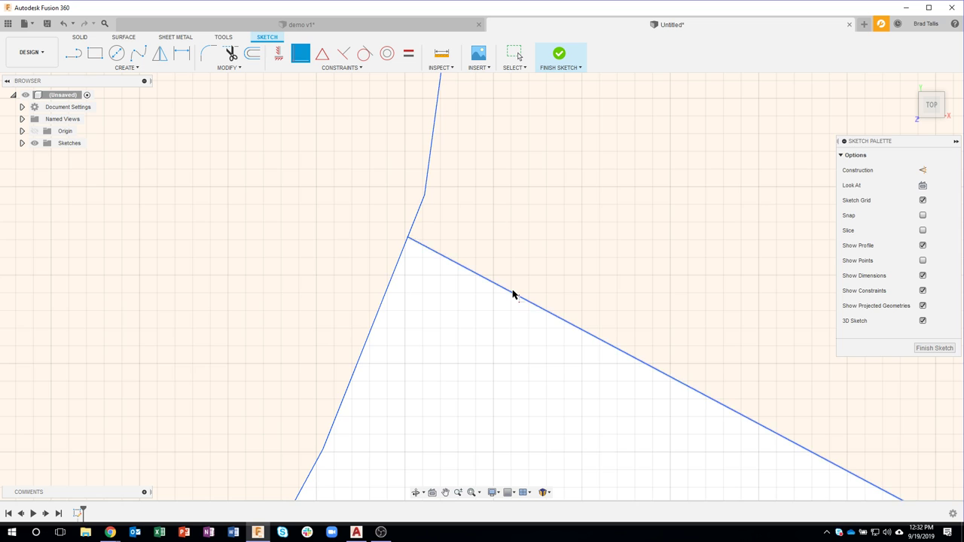
scroll(512, 295, down, 5)
scroll(512, 294, down, 2)
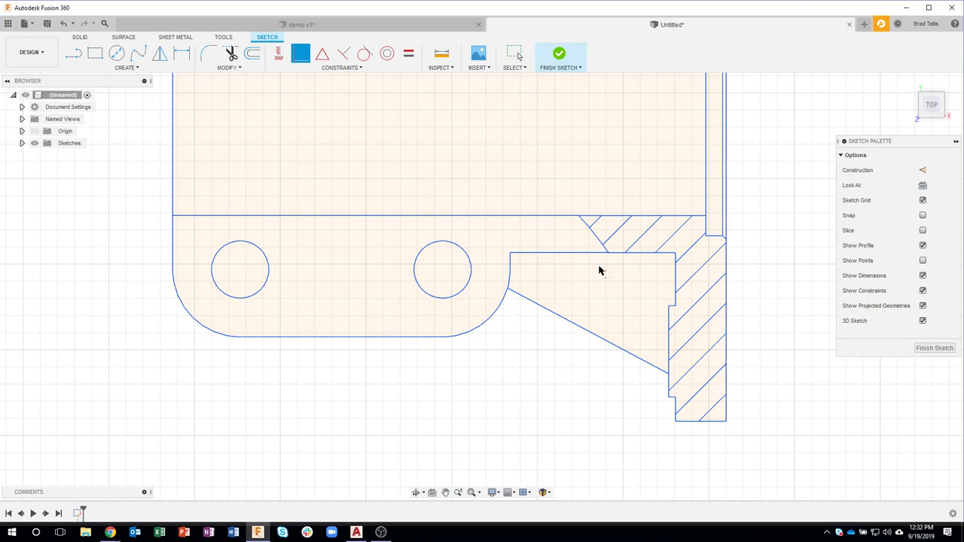
key(Escape)
scroll(512, 325, up, 6)
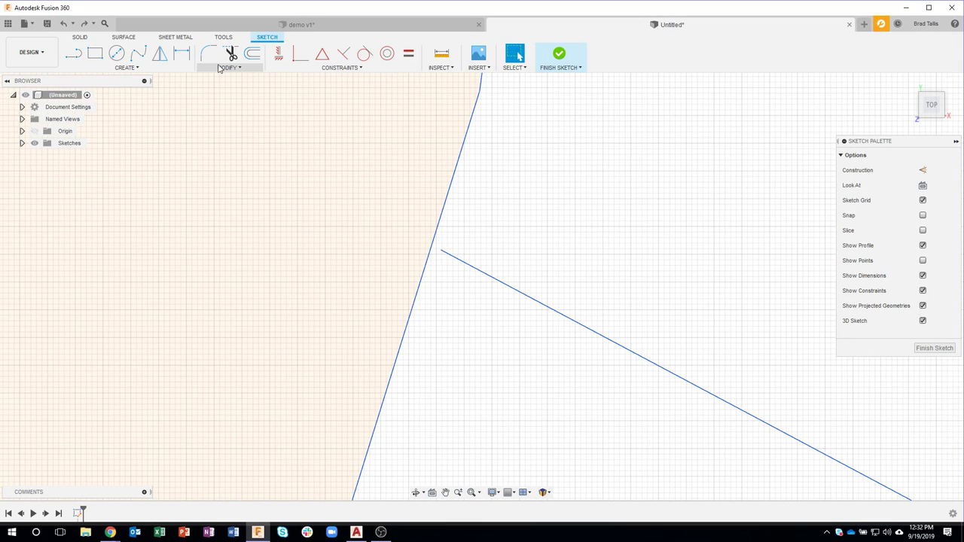
click(211, 68)
click(215, 101)
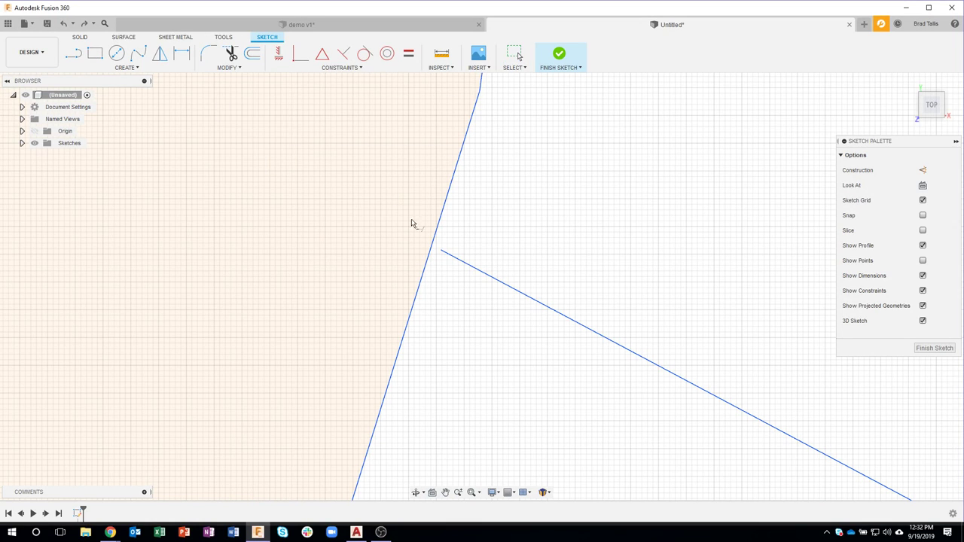
click(443, 263)
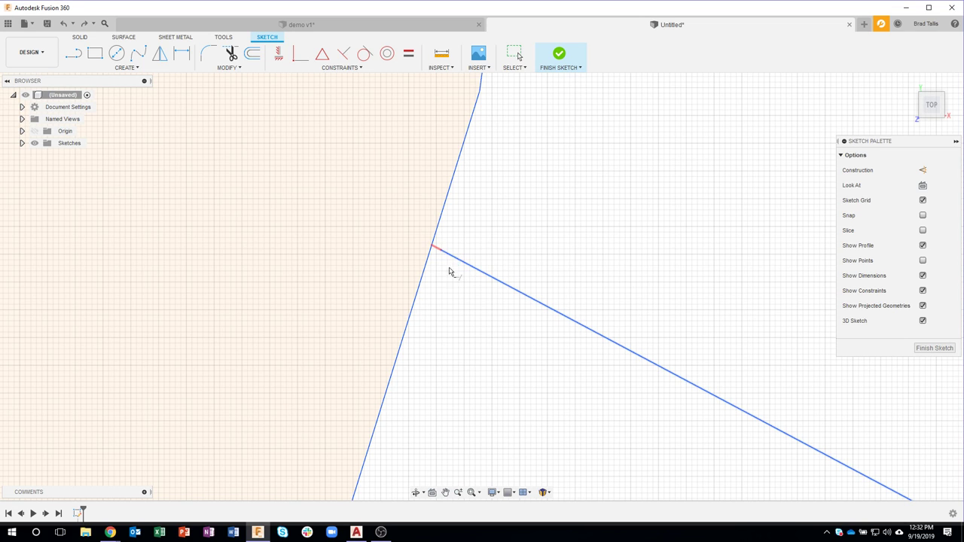
scroll(454, 352, down, 8)
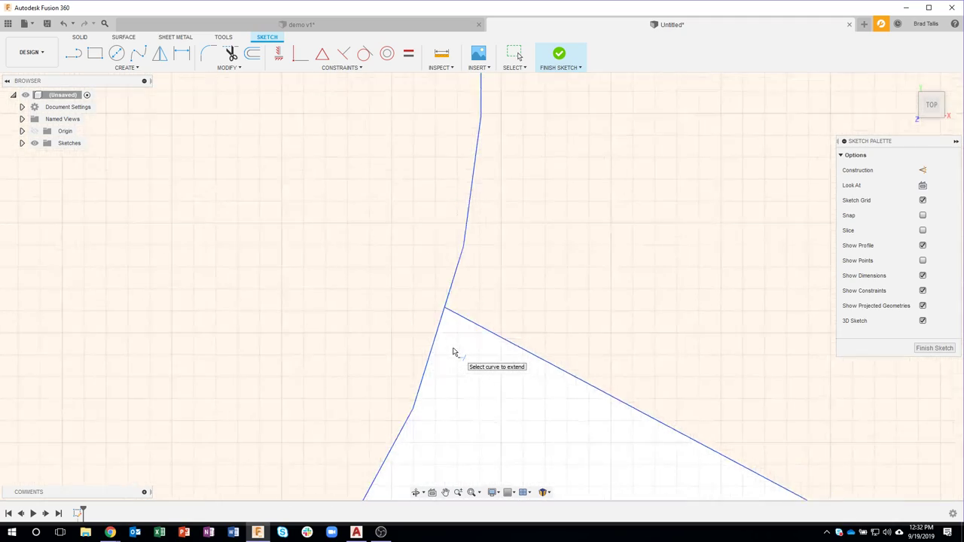
scroll(454, 351, down, 4)
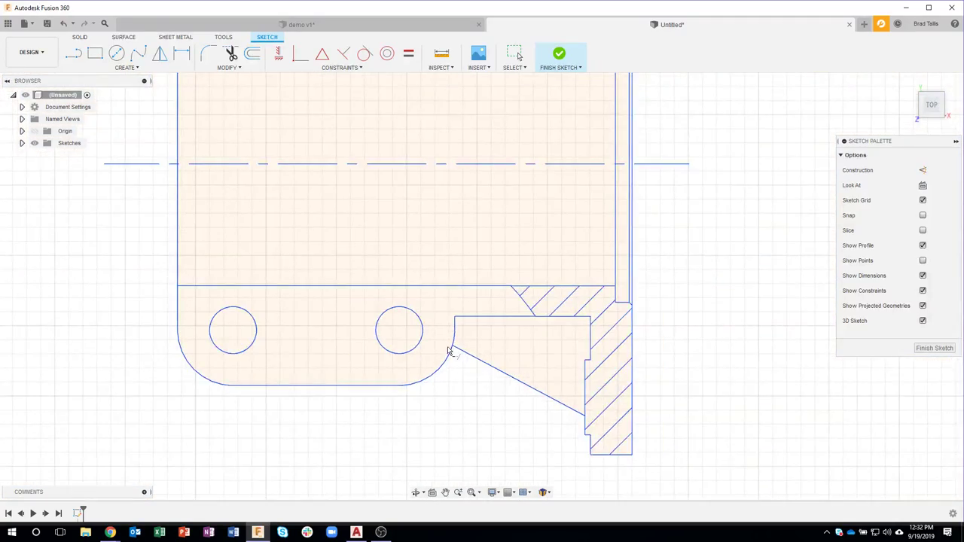
scroll(406, 286, down, 3)
middle_drag(407, 247, 413, 265)
scroll(448, 273, down, 2)
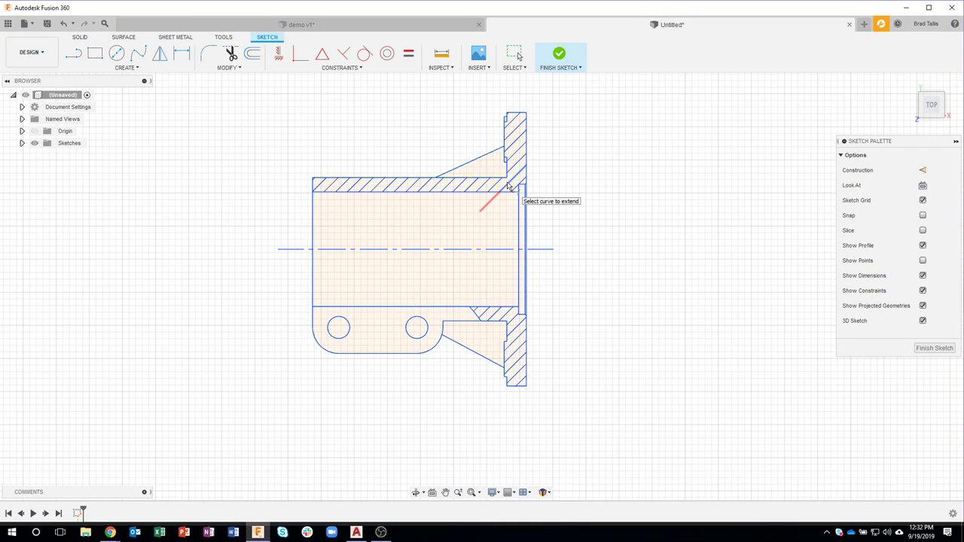
In a new design, preview bull_moose=.dxf inserted on the XY plane
click(864, 25)
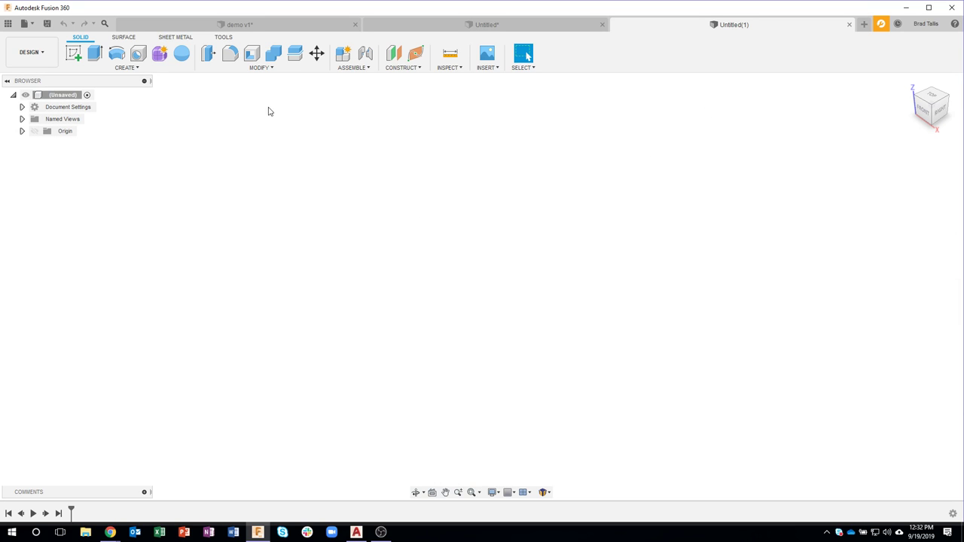
click(449, 68)
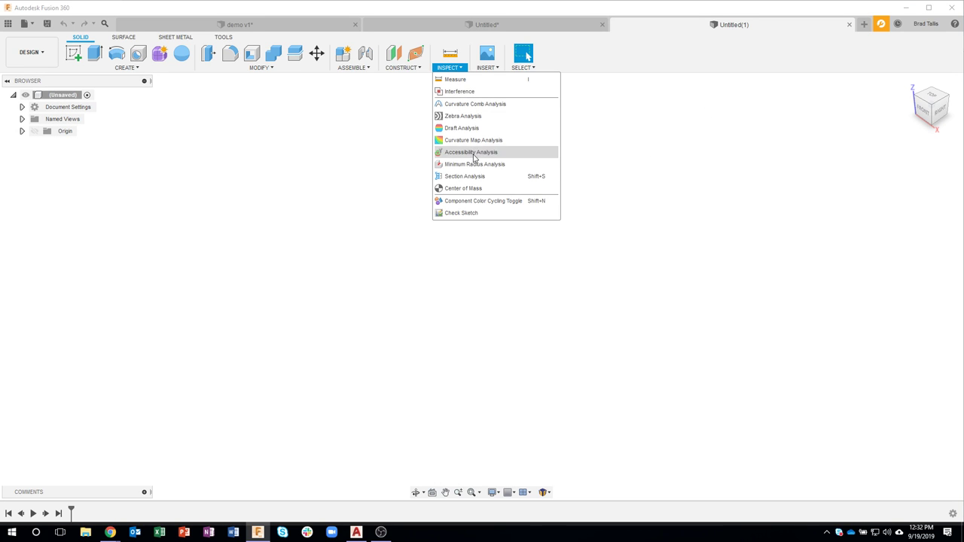
click(487, 68)
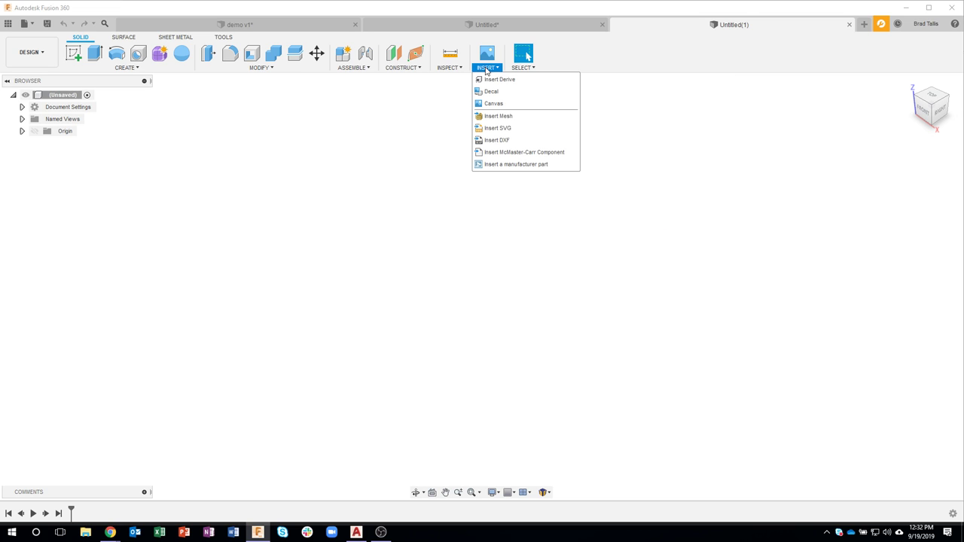
click(498, 140)
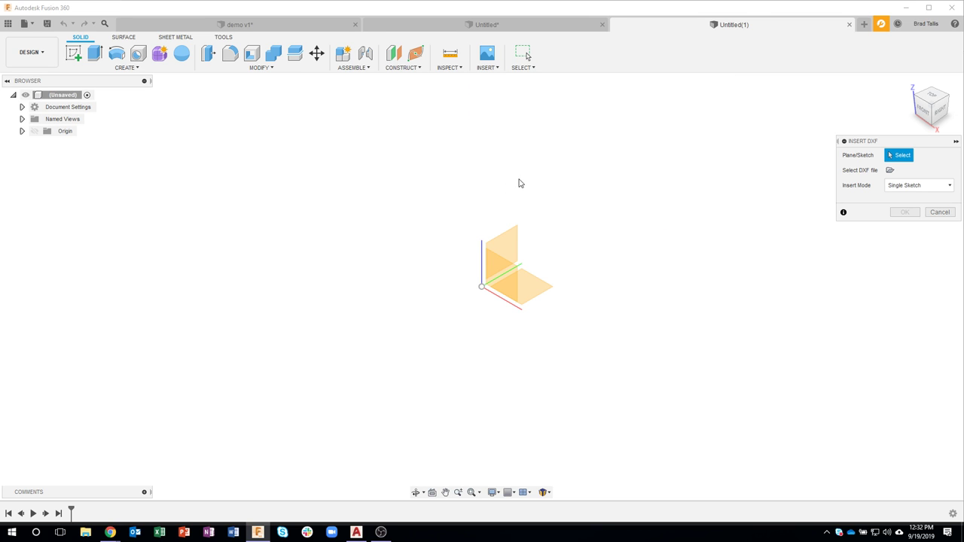
click(535, 286)
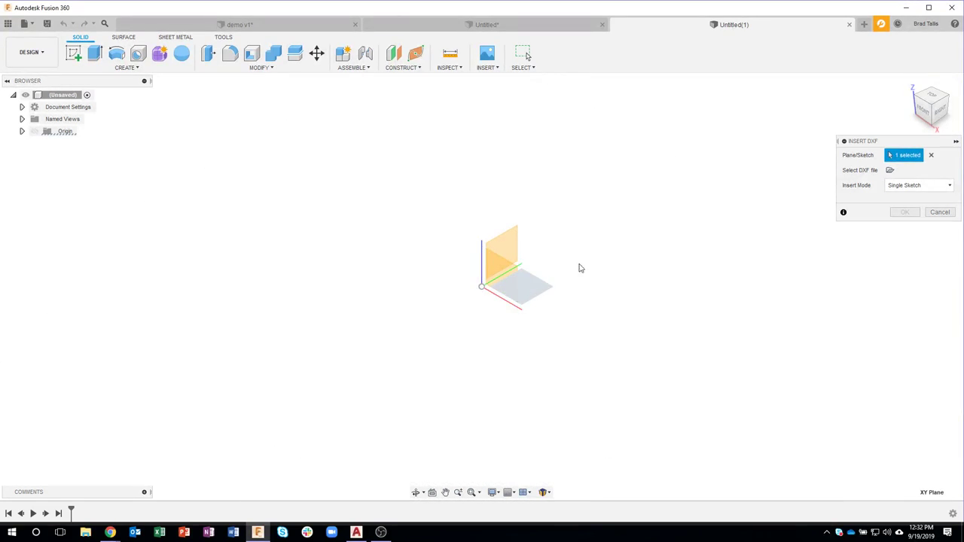
click(889, 170)
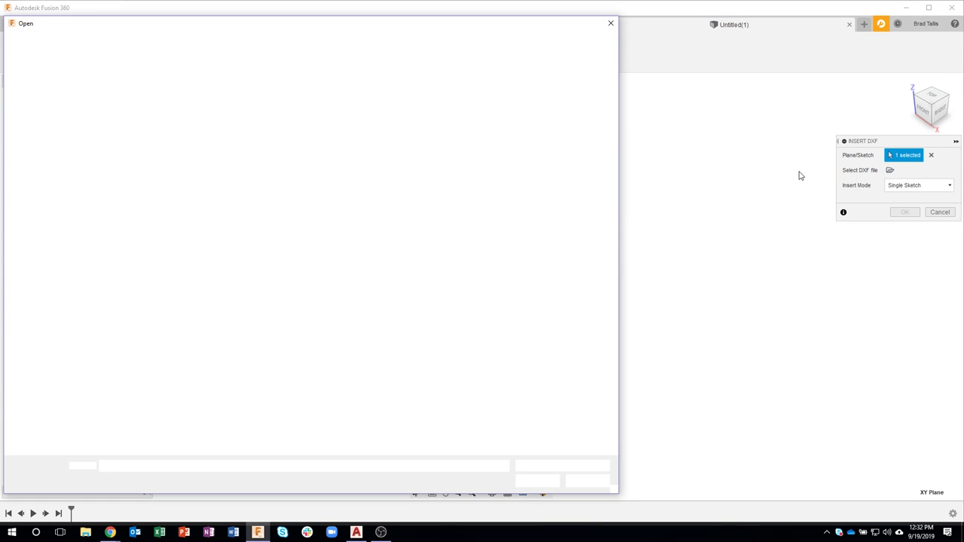
click(424, 297)
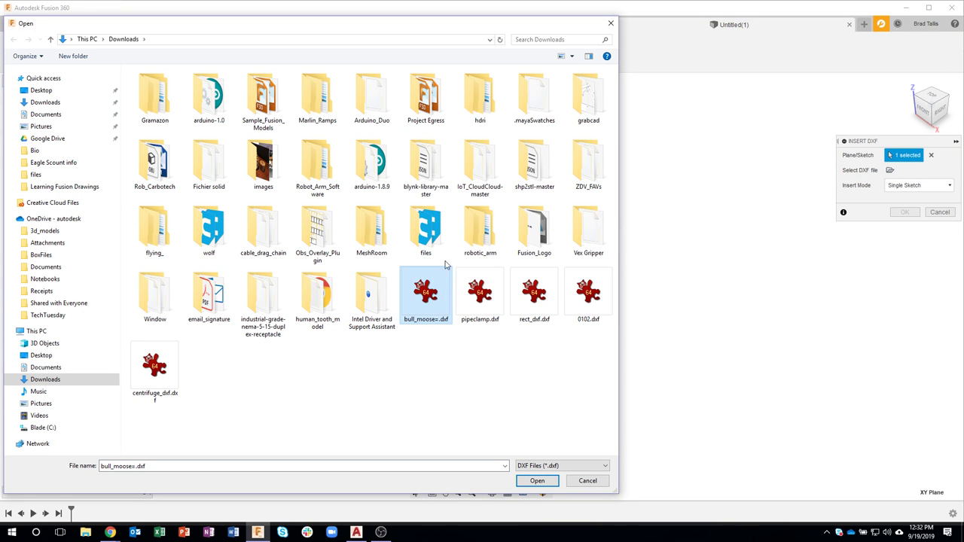
click(537, 480)
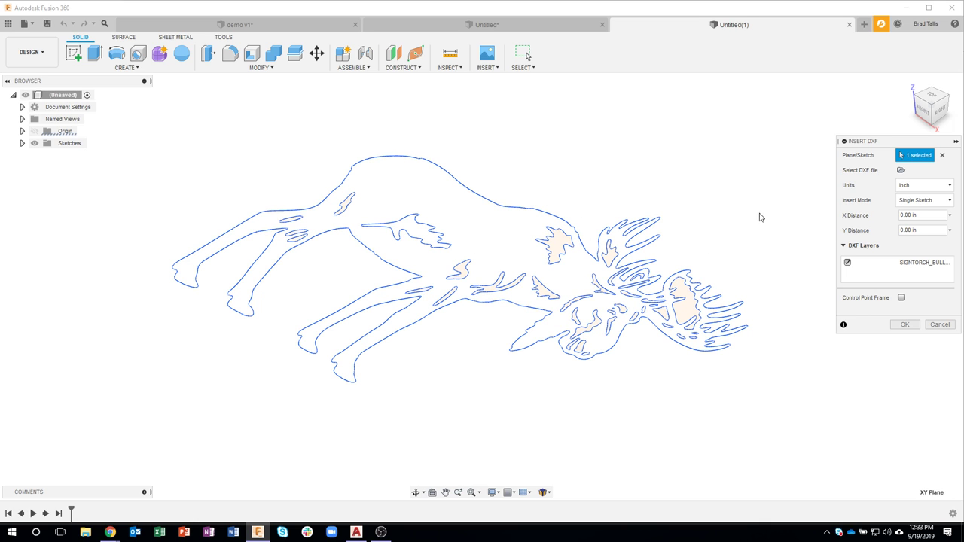
Move the moose drawing over the origin and confirm the DXF import as a sketch
scroll(584, 315, down, 4)
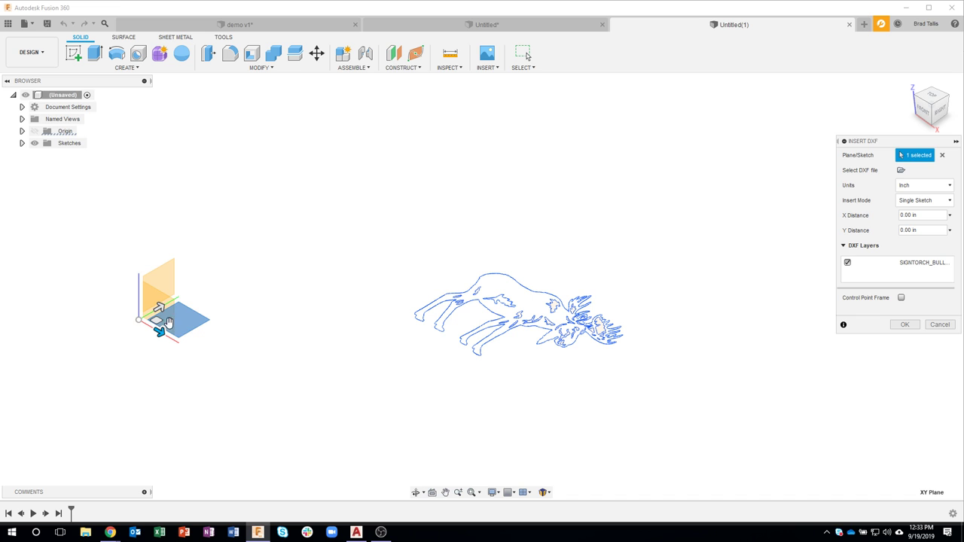
middle_drag(230, 287, 355, 249)
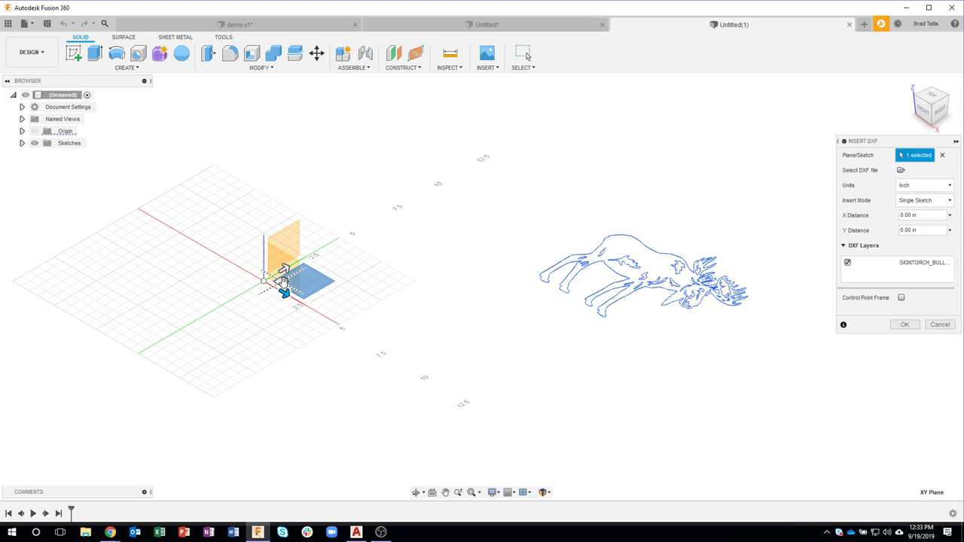
drag(283, 280, 169, 283)
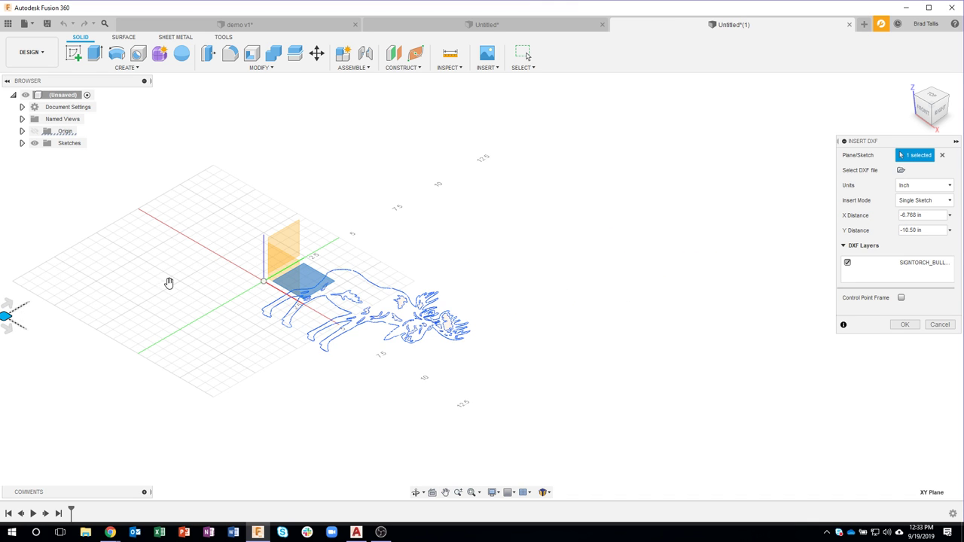
middle_drag(169, 282, 324, 287)
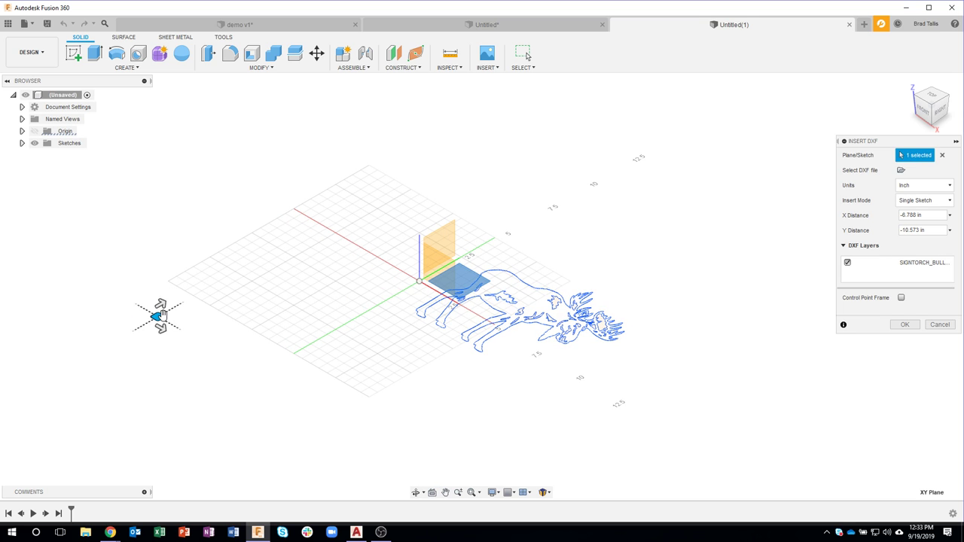
drag(162, 315, 71, 293)
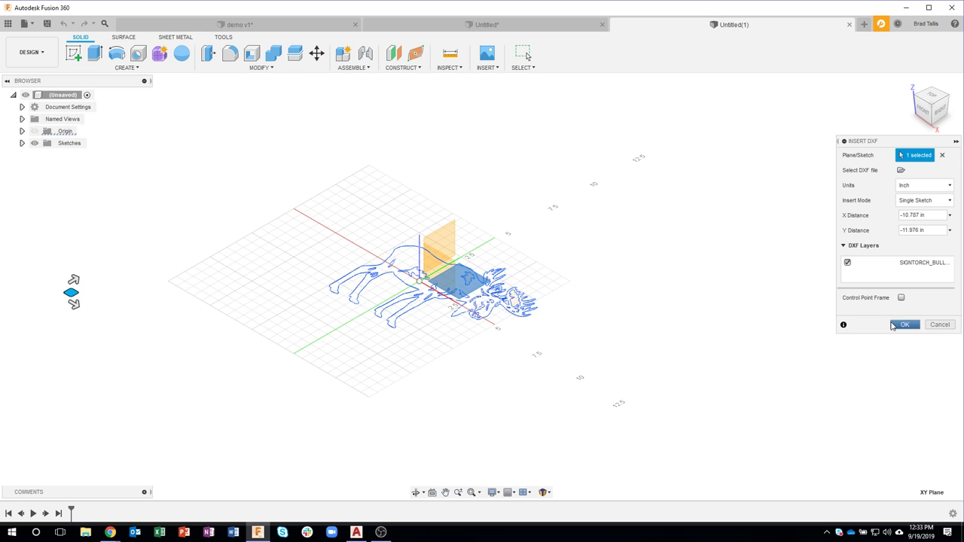
click(893, 325)
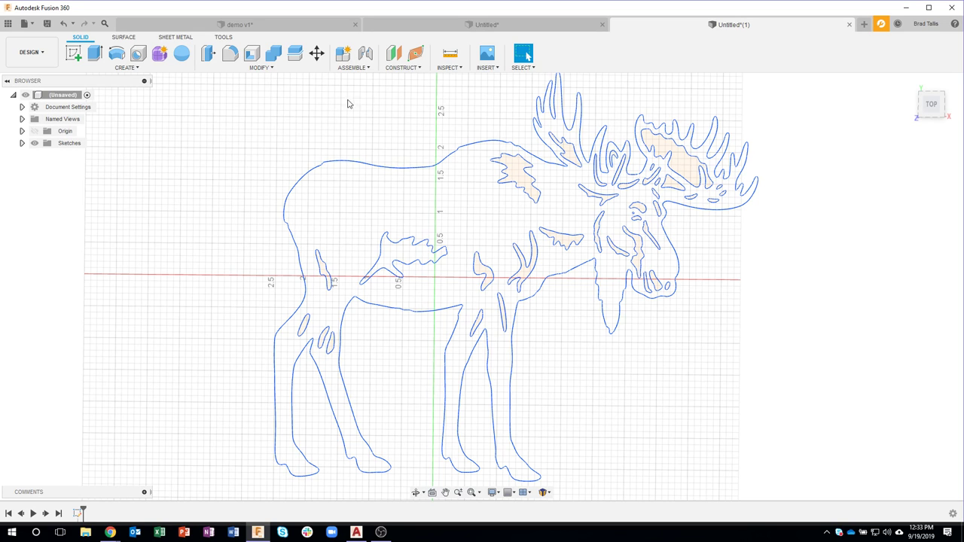
click(452, 67)
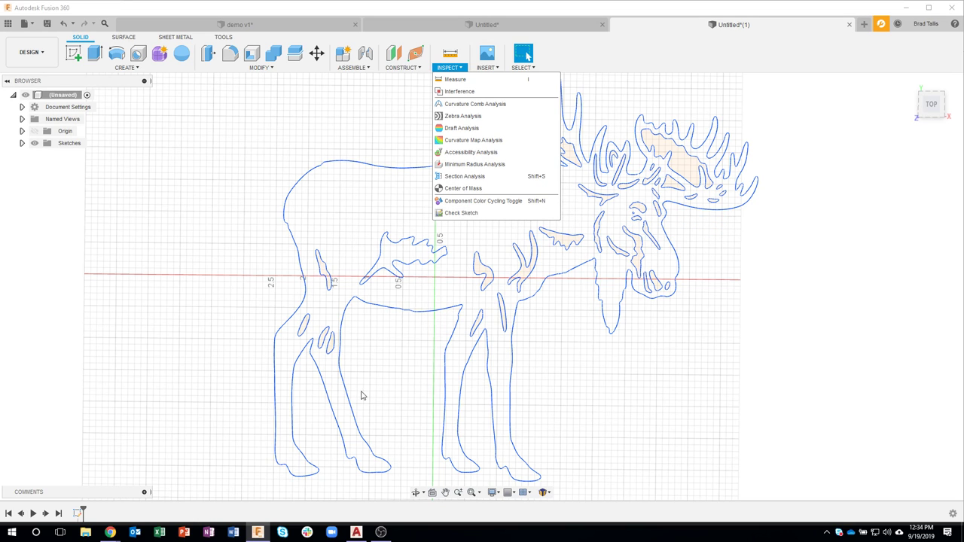
Open the moose sketch with Edit Sketch from the timeline
click(328, 118)
scroll(346, 165, down, 1)
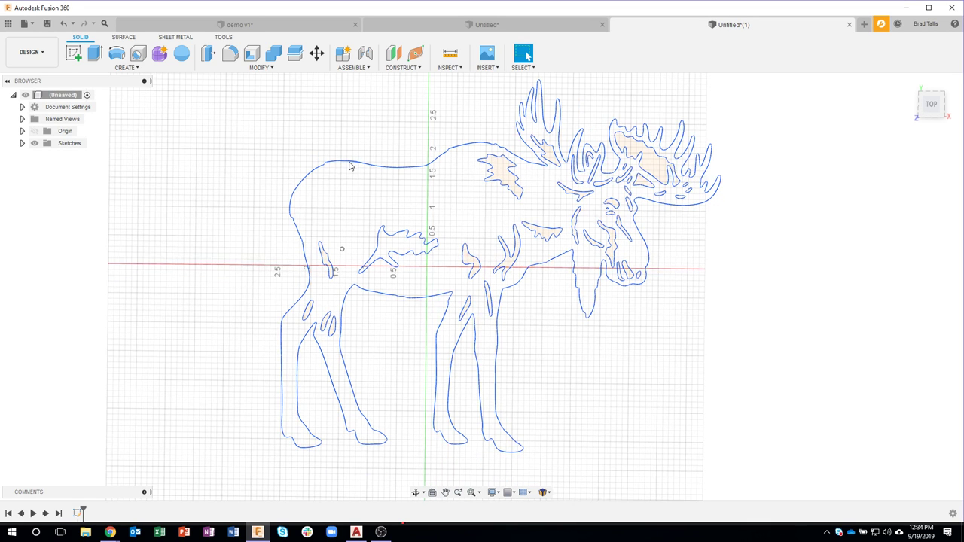
right_click(76, 515)
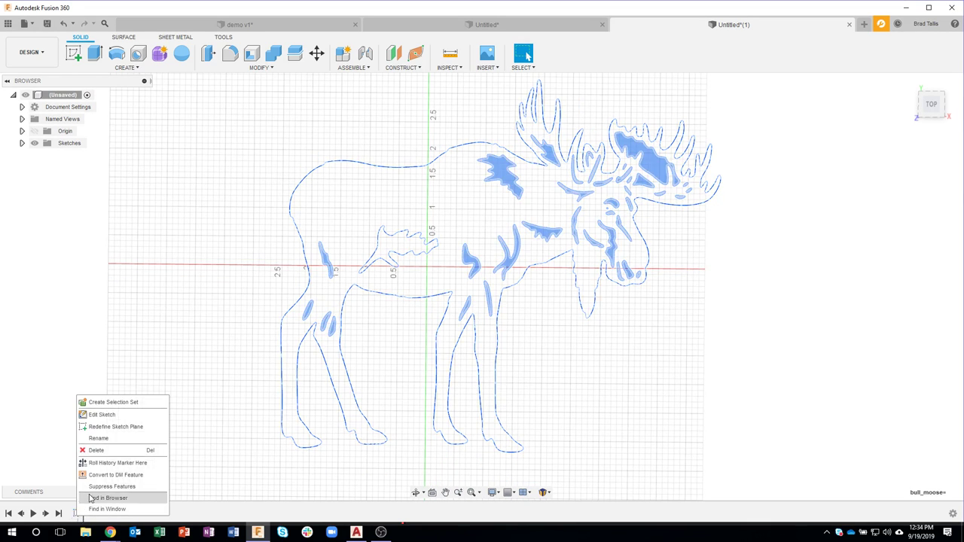
click(101, 415)
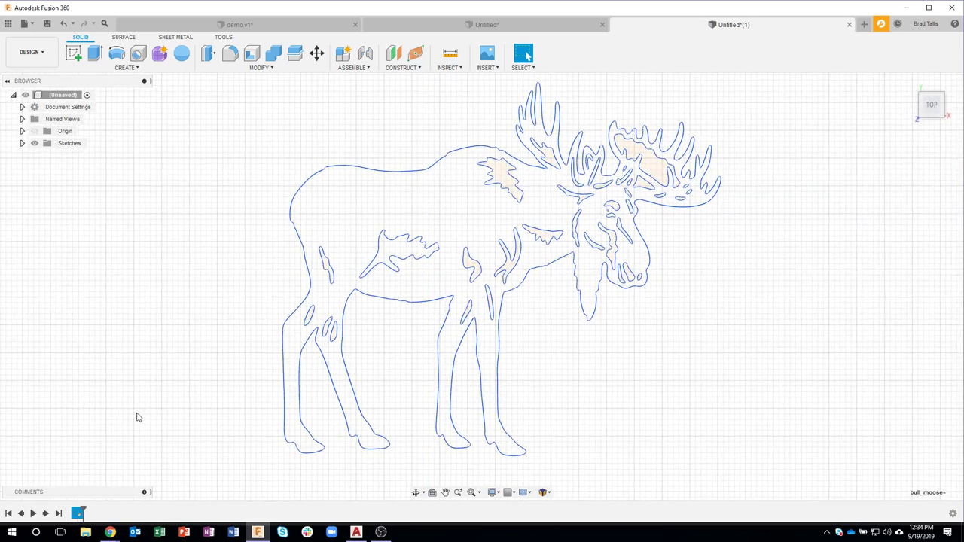
scroll(391, 232, up, 8)
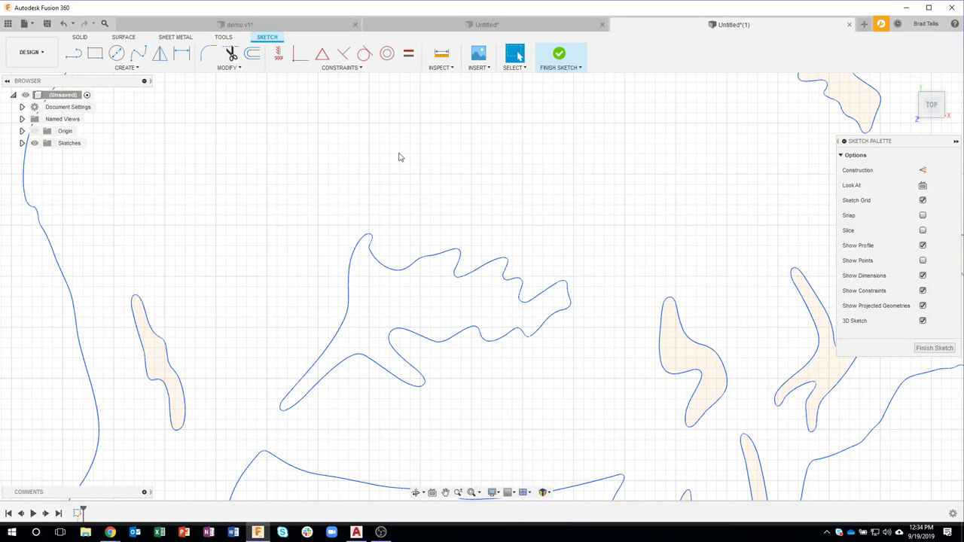
Draw a slanted line across the jagged patch on the moose's back
click(73, 52)
click(399, 185)
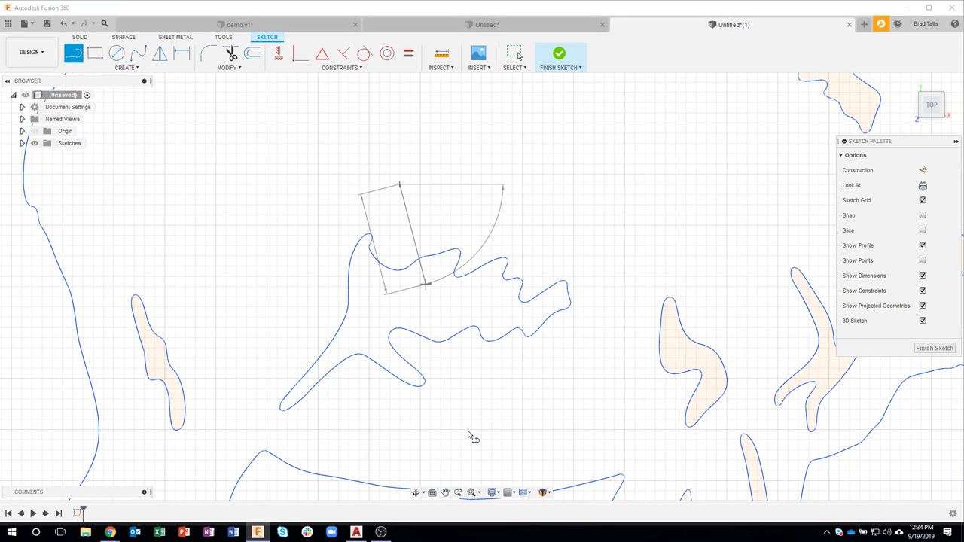
click(466, 438)
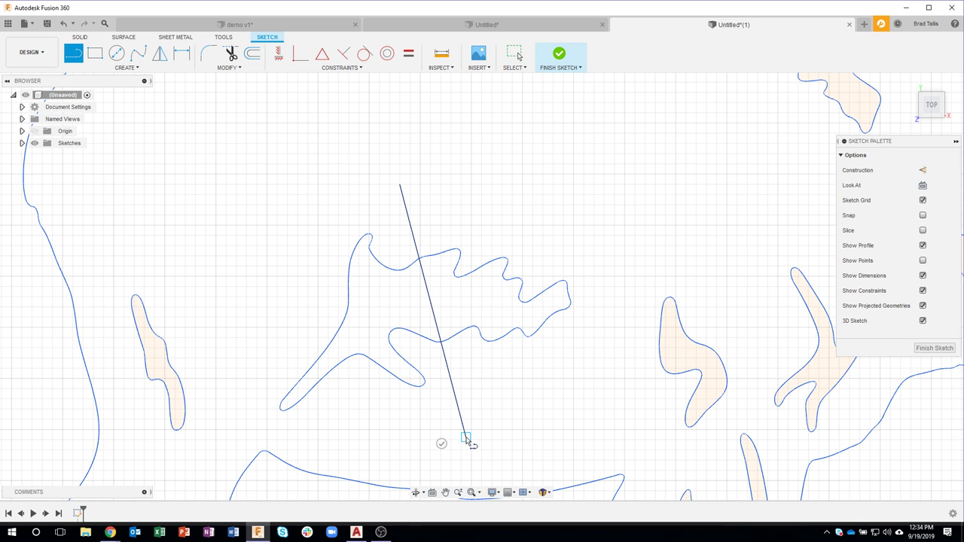
click(442, 444)
key(Escape)
Draw a second slanted line left of the patch, then drag it lower and further left
click(74, 53)
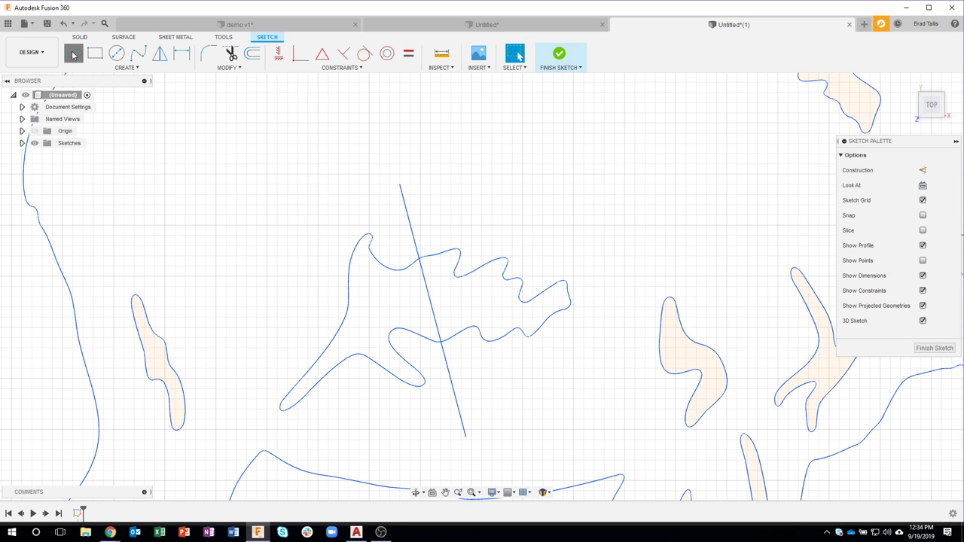
click(295, 274)
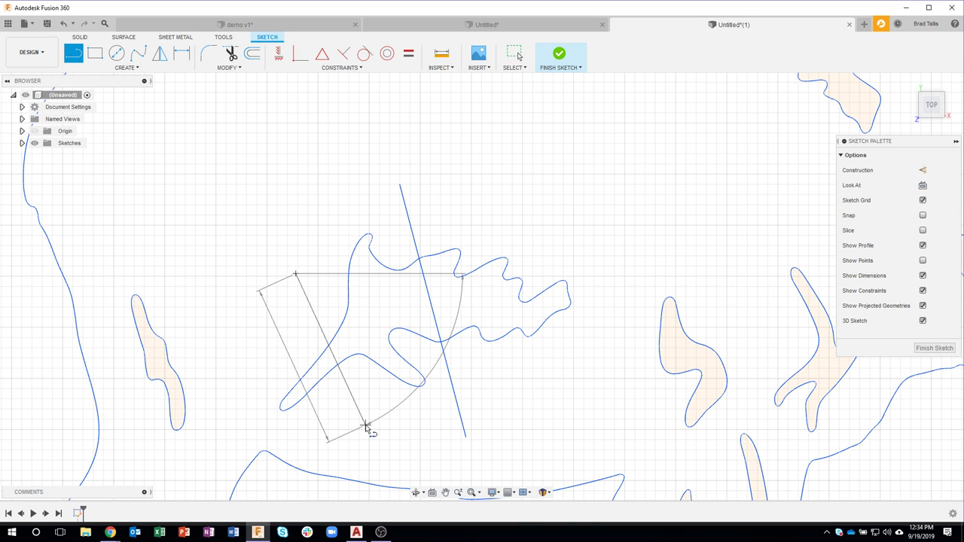
click(367, 428)
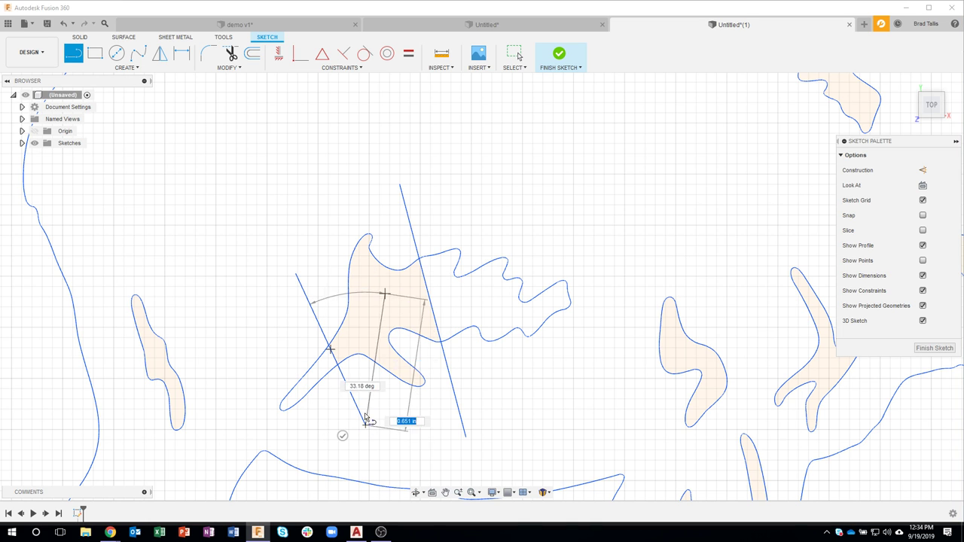
key(Escape)
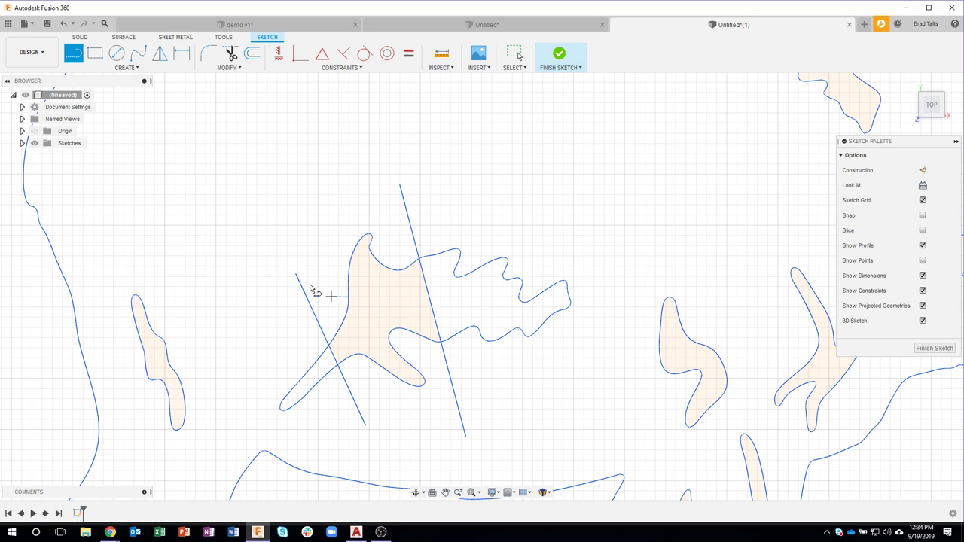
key(Escape)
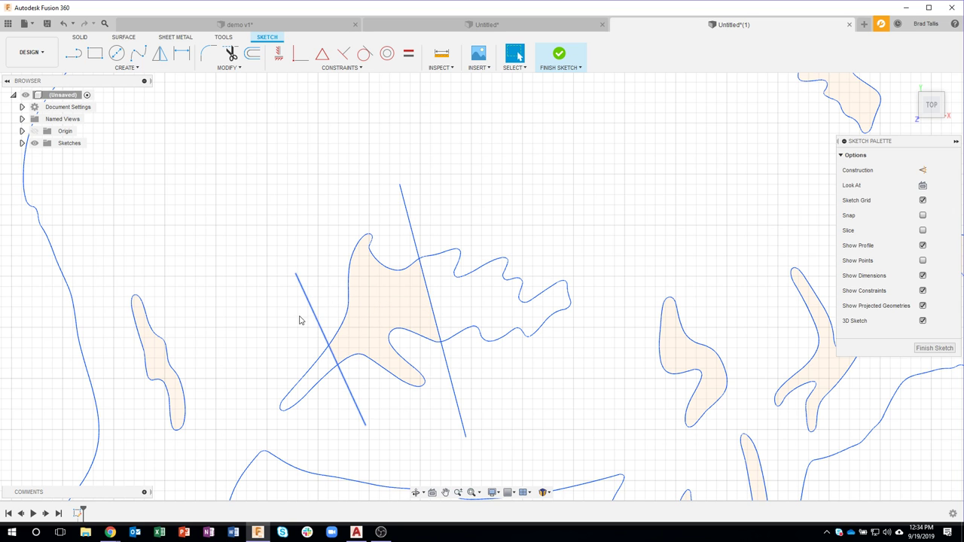
drag(314, 316, 278, 336)
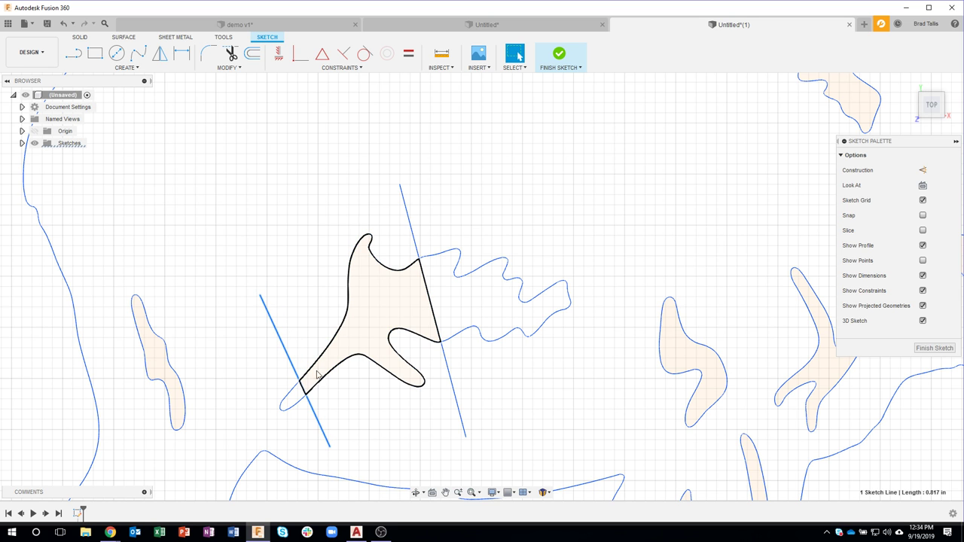
Zoom in on the tiny gap at the curve's lower end
scroll(279, 409, up, 4)
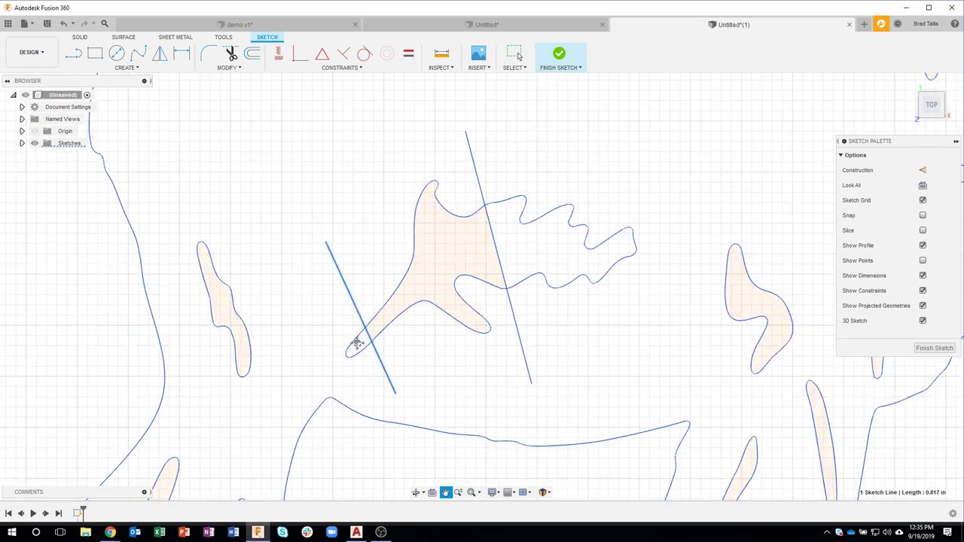
scroll(393, 304, up, 5)
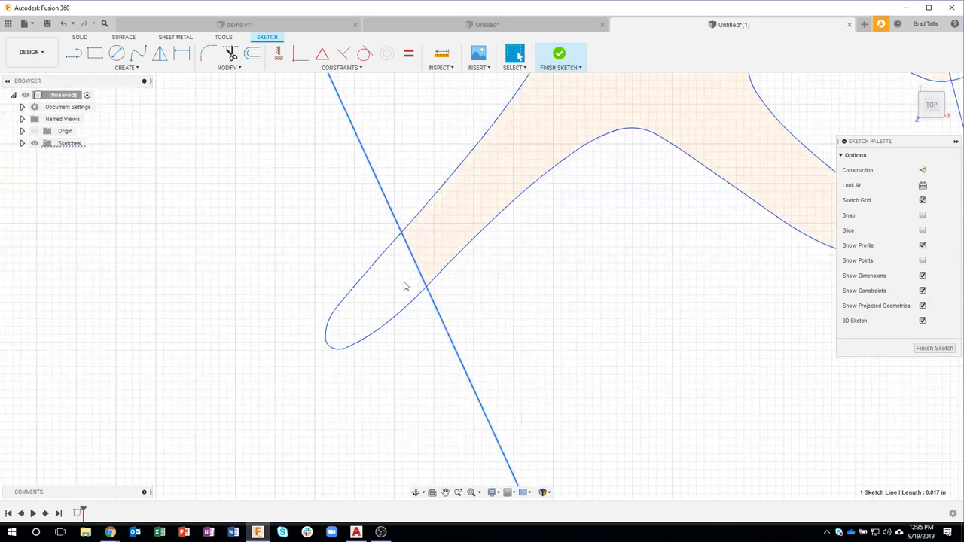
middle_drag(385, 307, 424, 249)
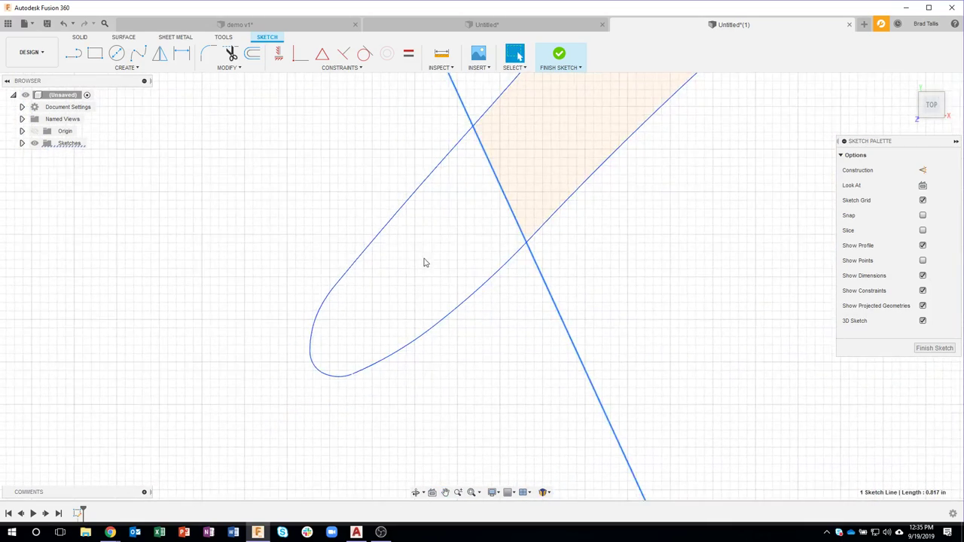
scroll(423, 263, up, 2)
middle_drag(402, 305, 415, 285)
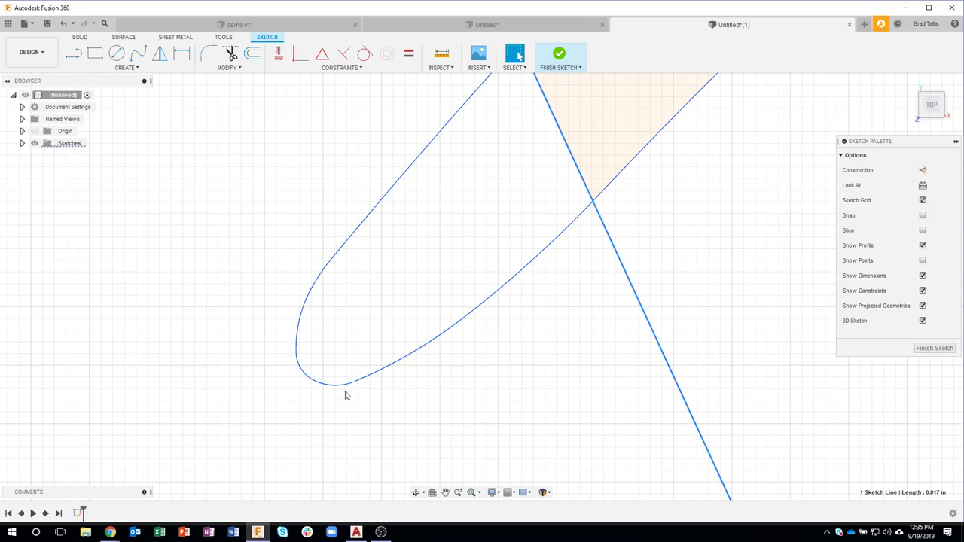
scroll(363, 395, up, 3)
scroll(348, 387, up, 2)
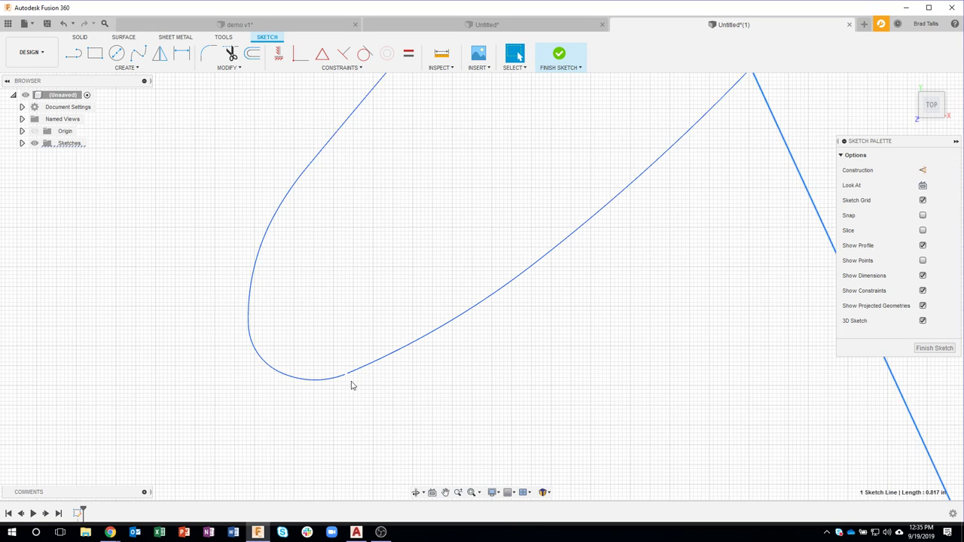
scroll(345, 384, up, 3)
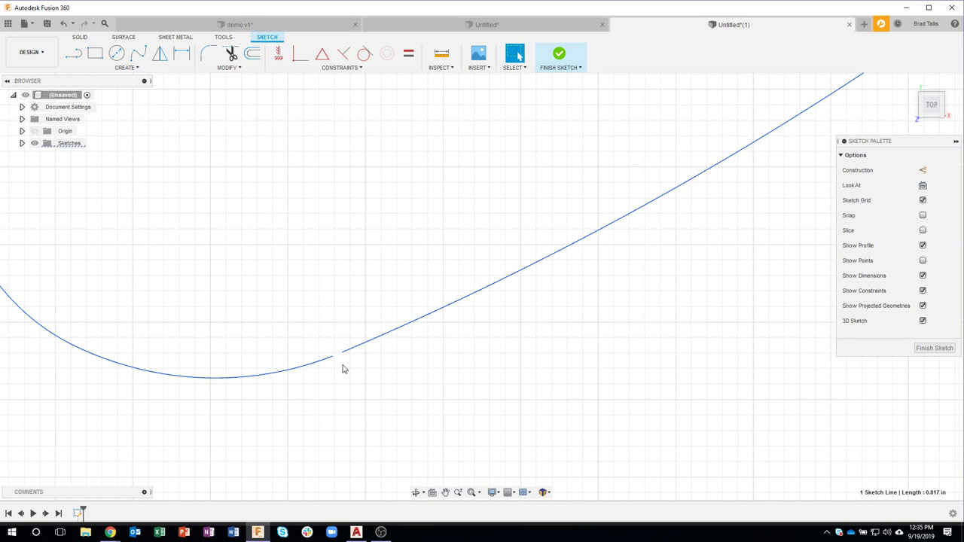
scroll(342, 369, up, 2)
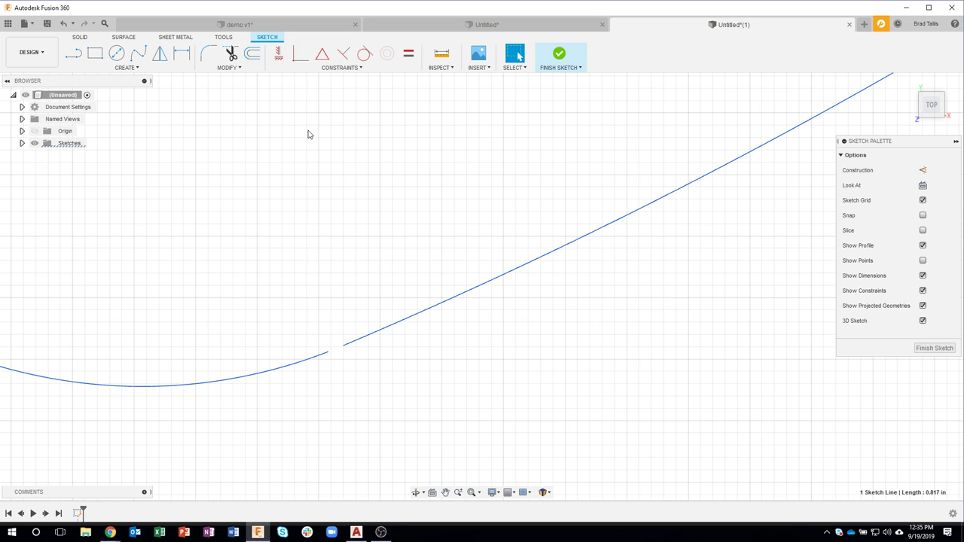
Draw a short line bridging the two curve endpoints to close the loop
click(74, 54)
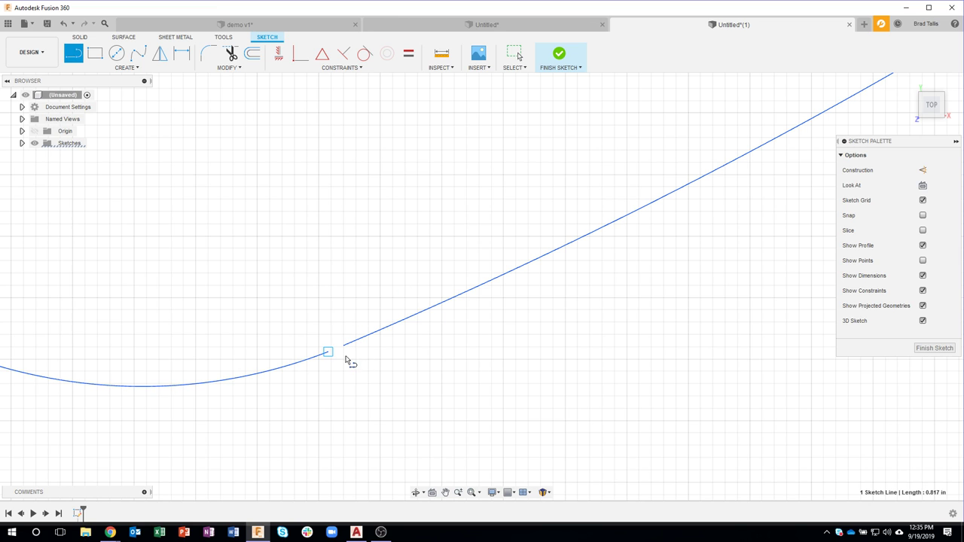
click(344, 346)
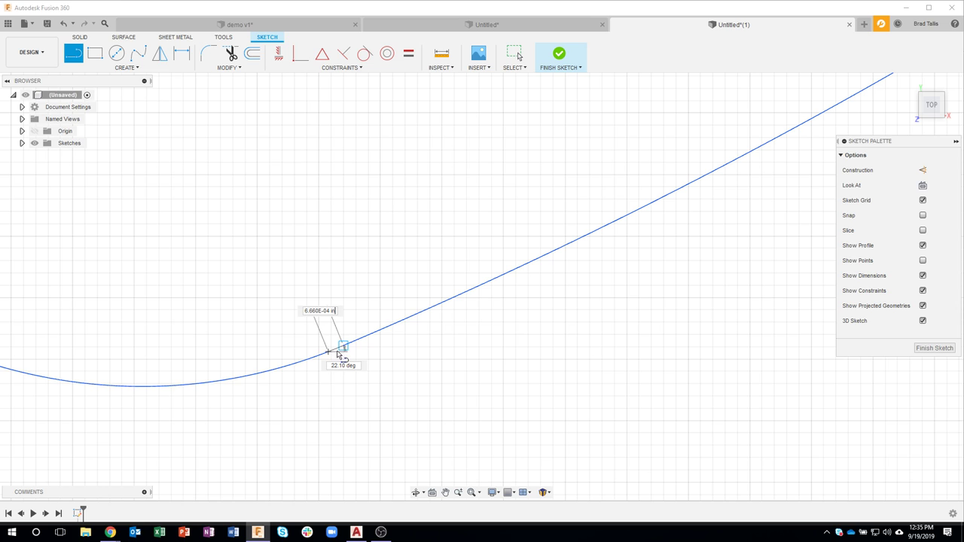
click(344, 347)
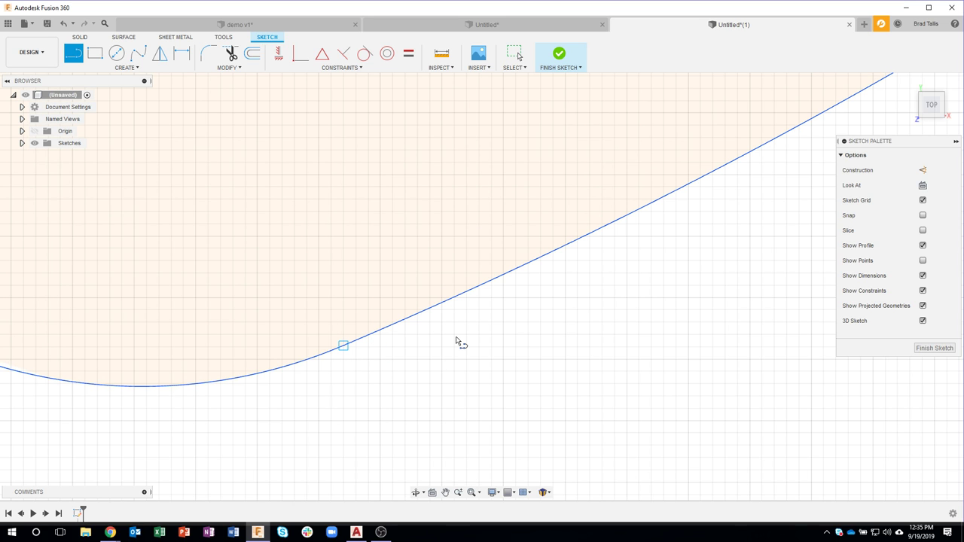
scroll(457, 341, down, 3)
scroll(828, 241, down, 2)
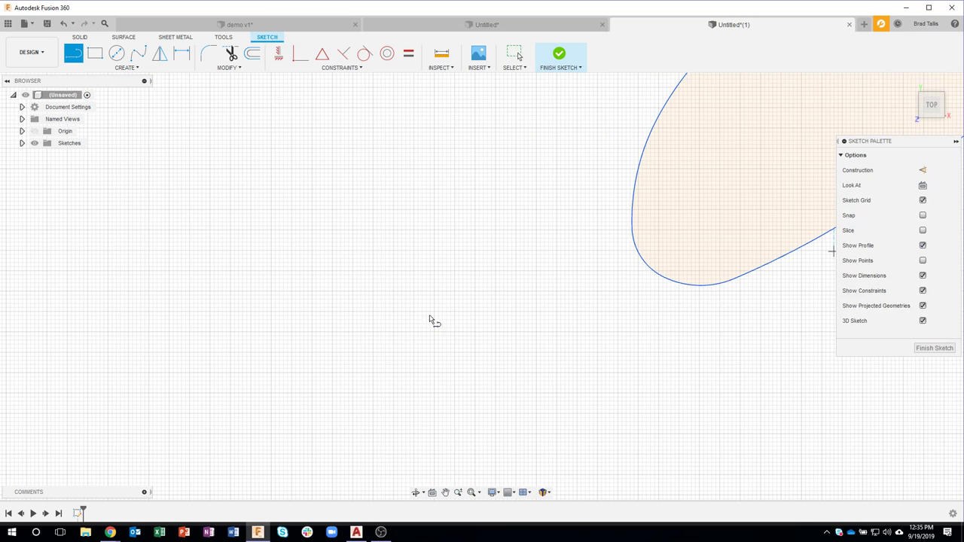
scroll(569, 338, up, 5)
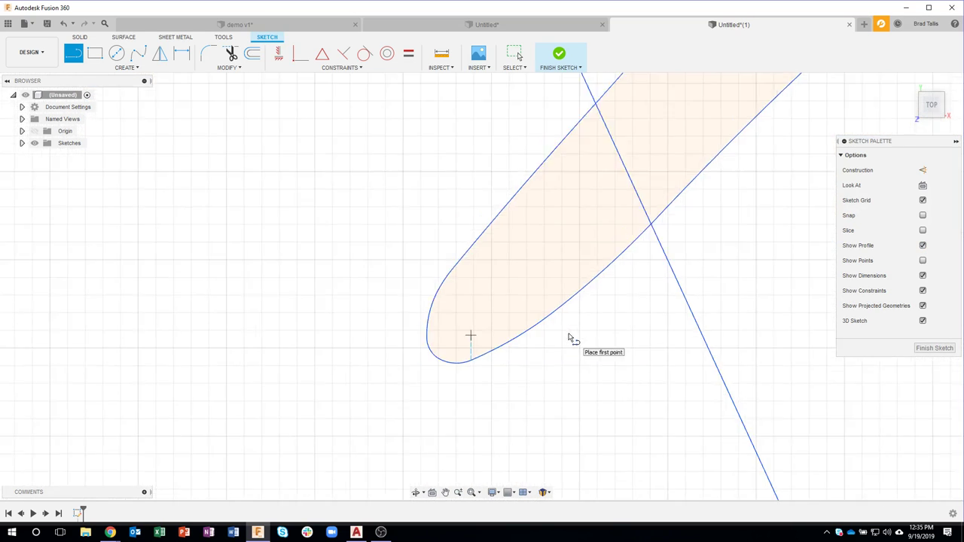
scroll(569, 338, down, 6)
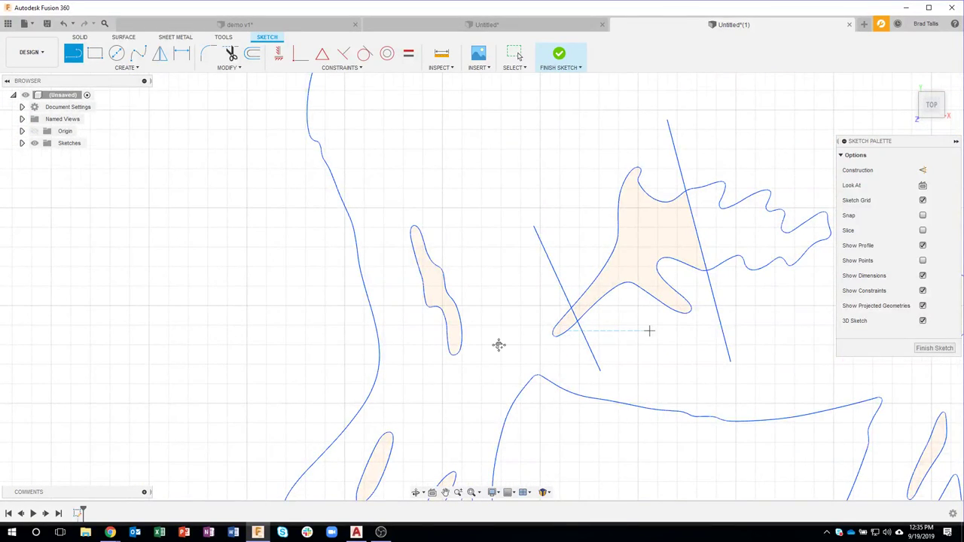
Delete the diagonal crossing line and draw a helper line across the patch's right end
key(Escape)
click(431, 362)
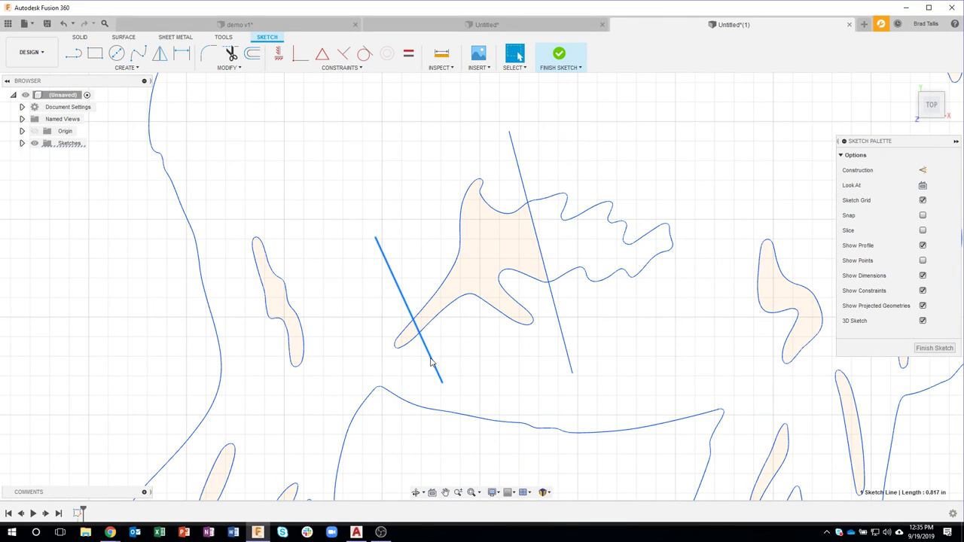
key(Delete)
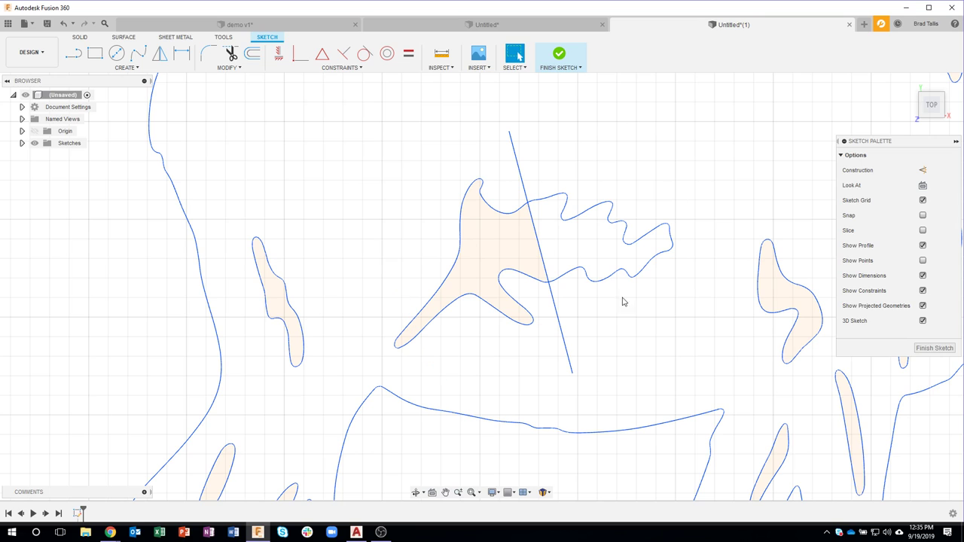
click(73, 53)
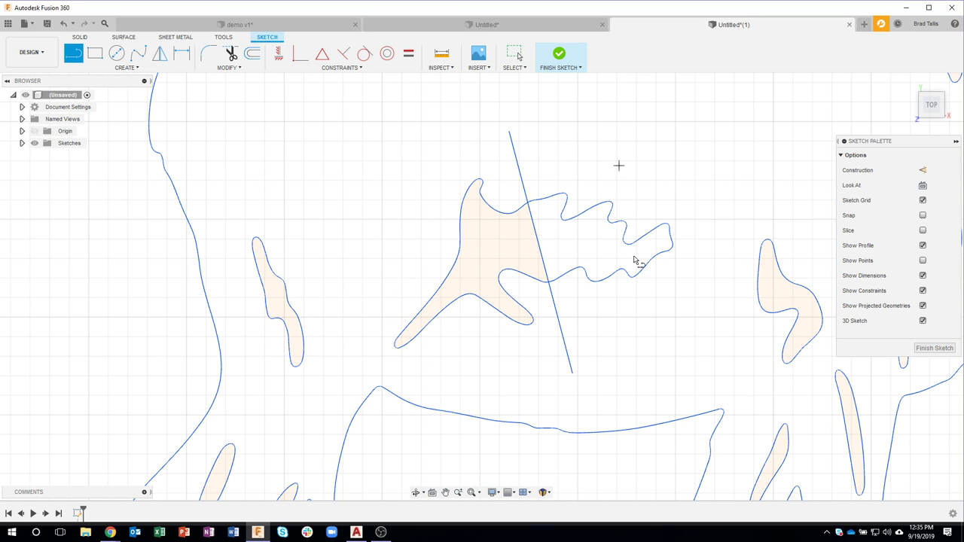
click(618, 165)
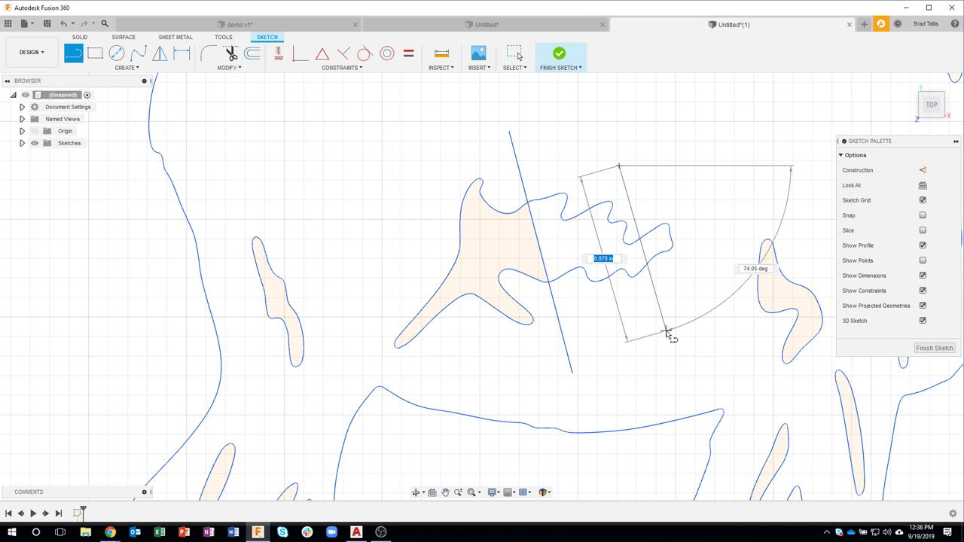
click(667, 332)
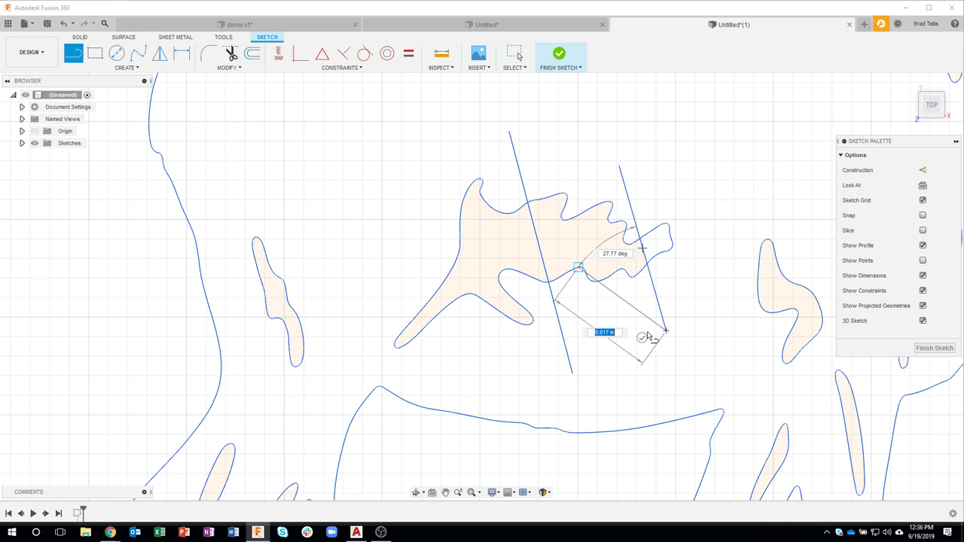
Draw a short line joining the wavy patch's two open curve endpoints
scroll(670, 246, up, 5)
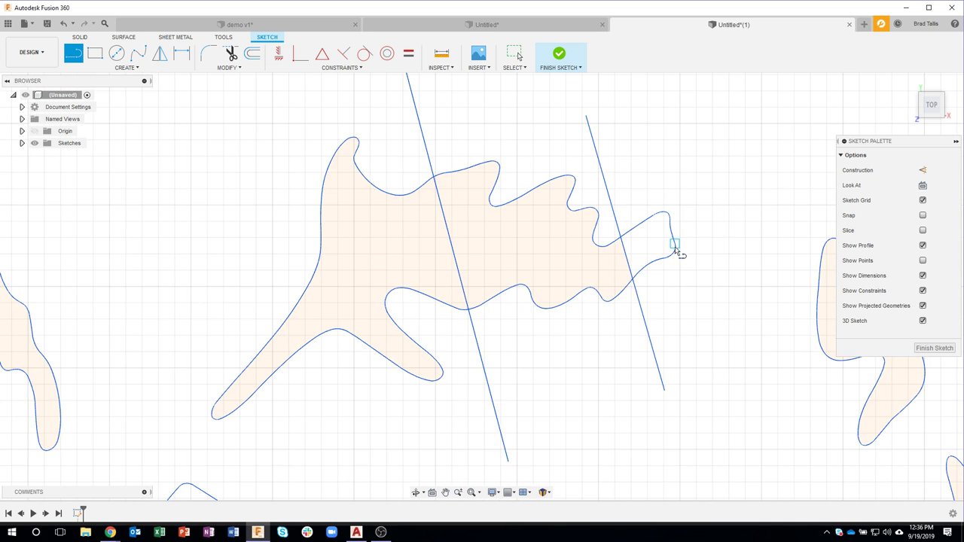
scroll(602, 210, up, 6)
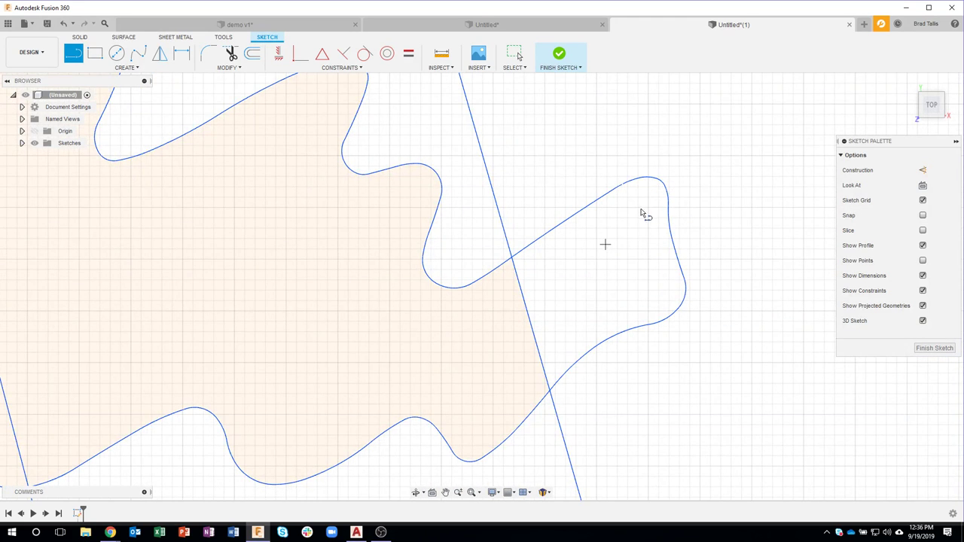
scroll(626, 182, up, 3)
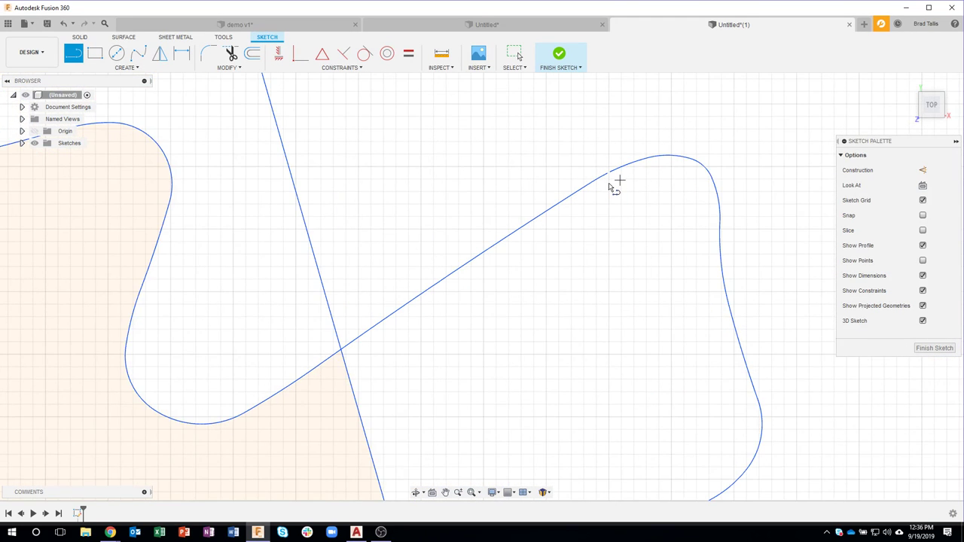
scroll(611, 188, up, 1)
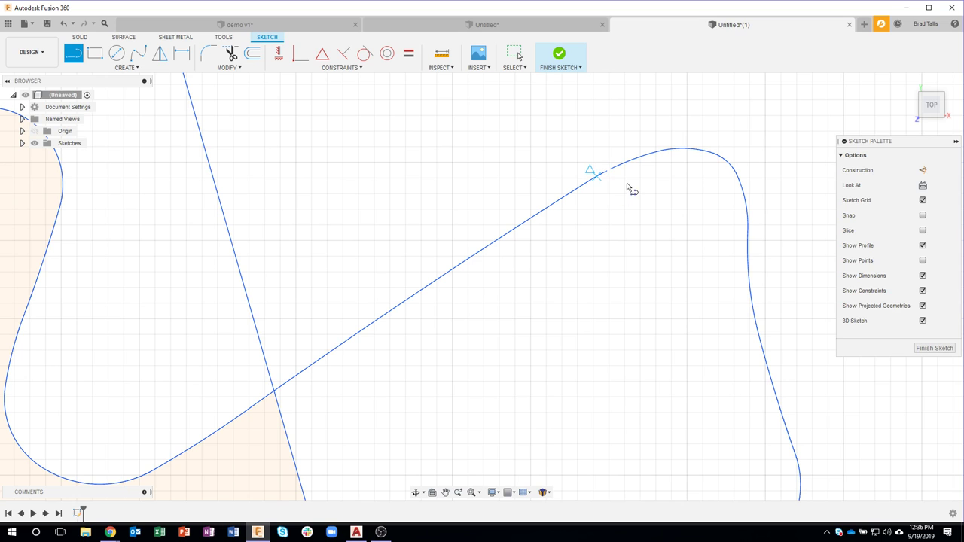
scroll(624, 157, up, 3)
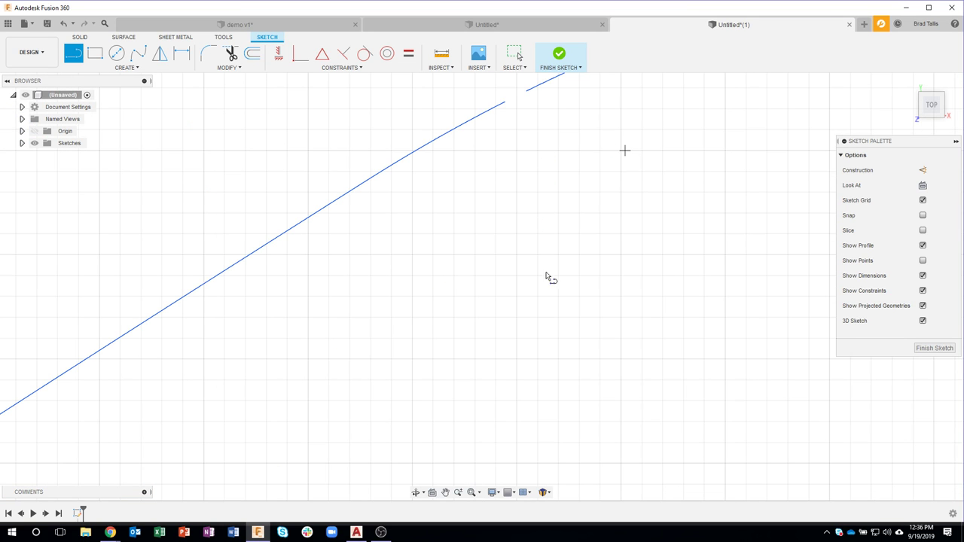
middle_drag(546, 276, 502, 264)
click(73, 53)
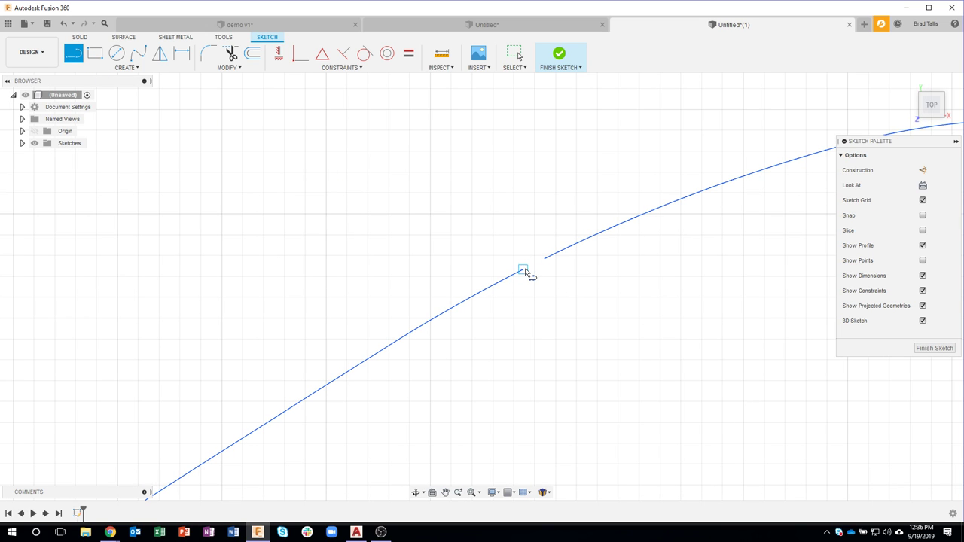
click(524, 270)
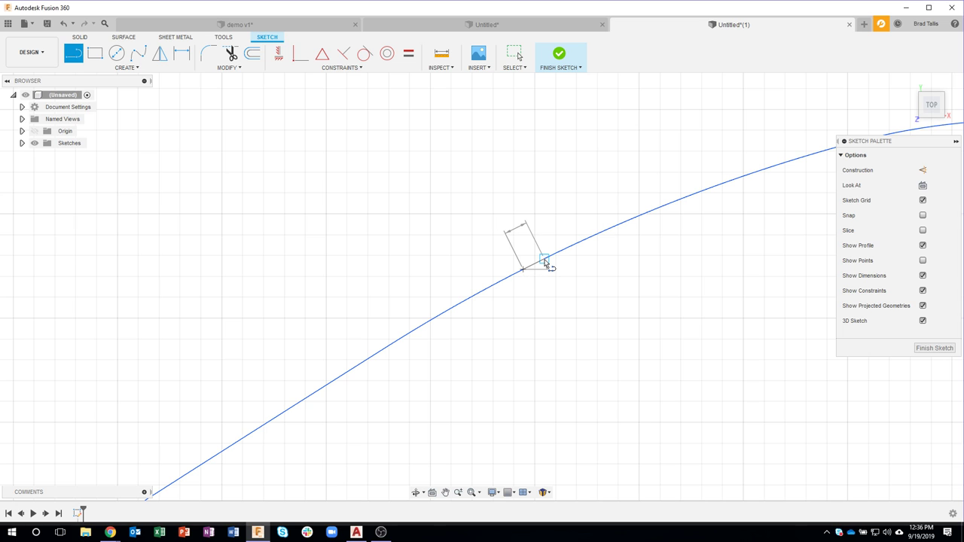
click(545, 262)
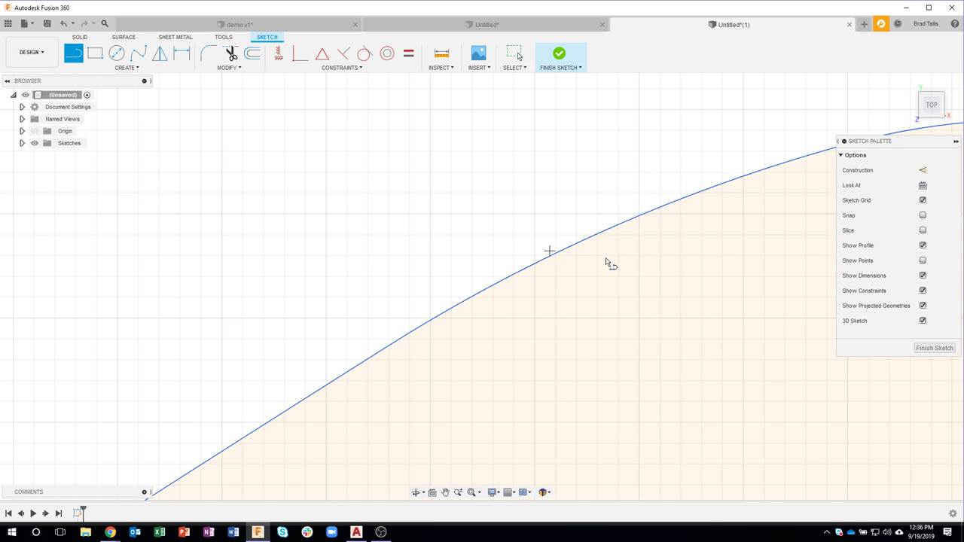
Select and delete the two slanted helper lines
scroll(606, 262, down, 10)
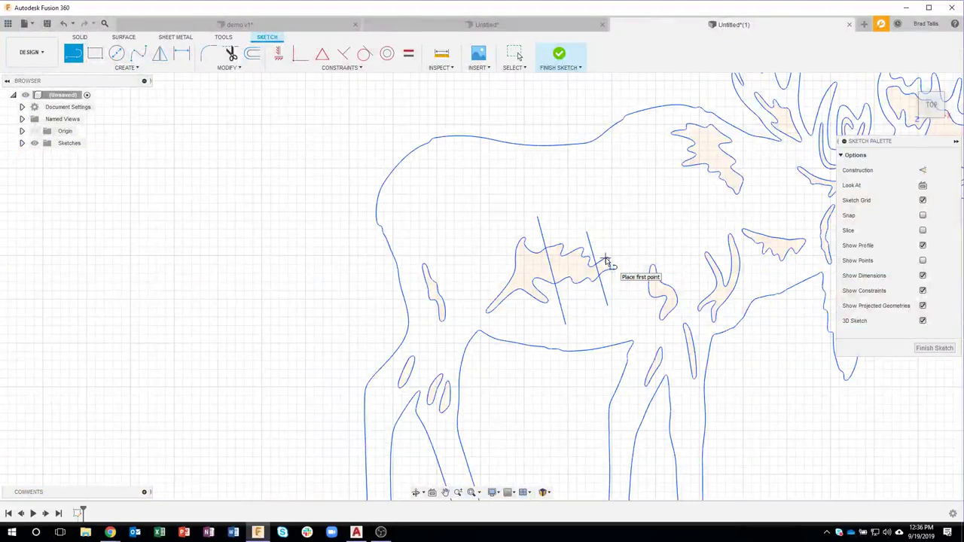
key(Escape)
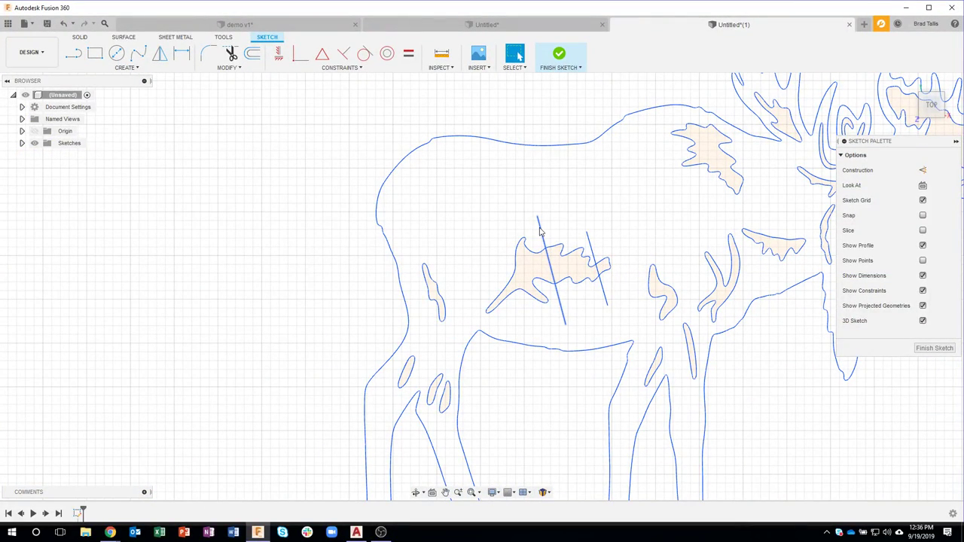
click(540, 232)
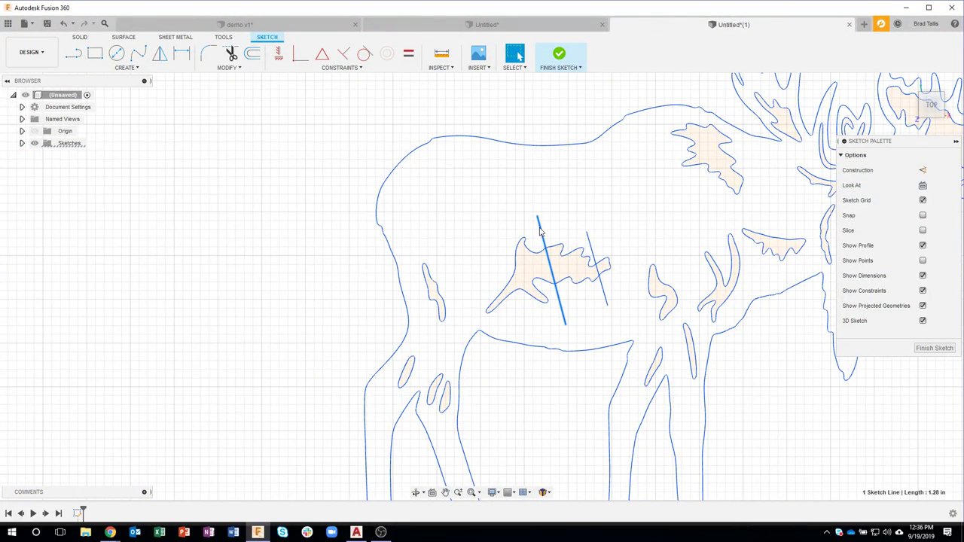
key(Delete)
click(591, 241)
Delete the second helper line and draw a vertical line through the moose's body
key(Delete)
scroll(599, 240, down, 1)
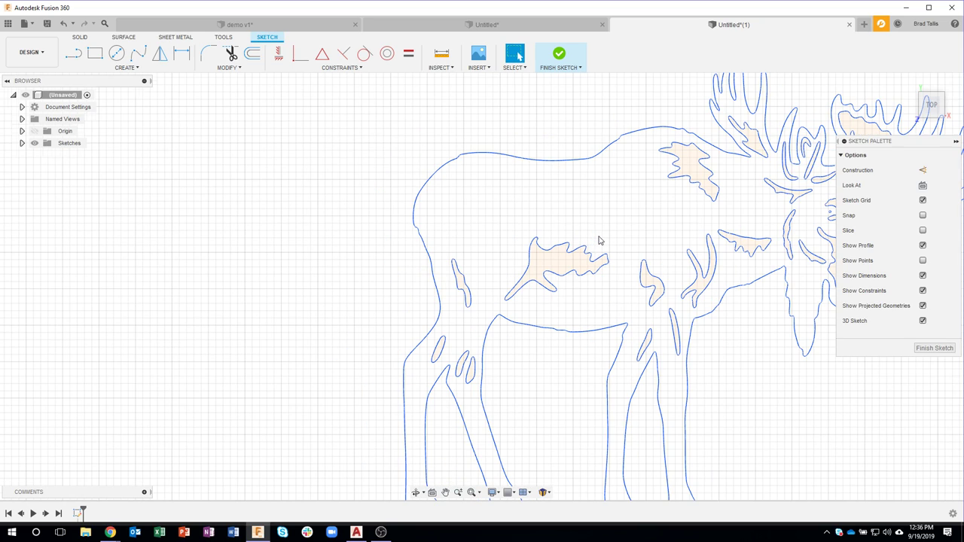
scroll(595, 319, down, 4)
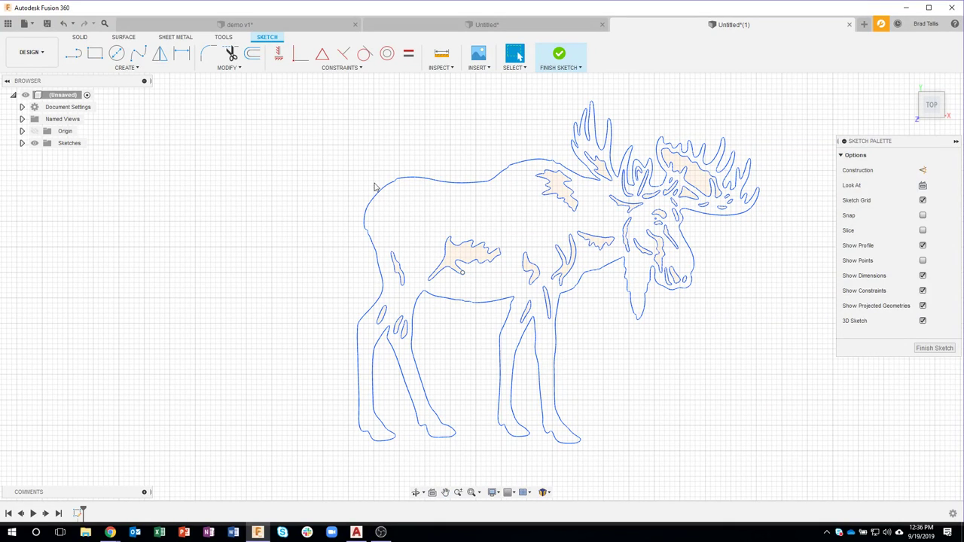
click(73, 53)
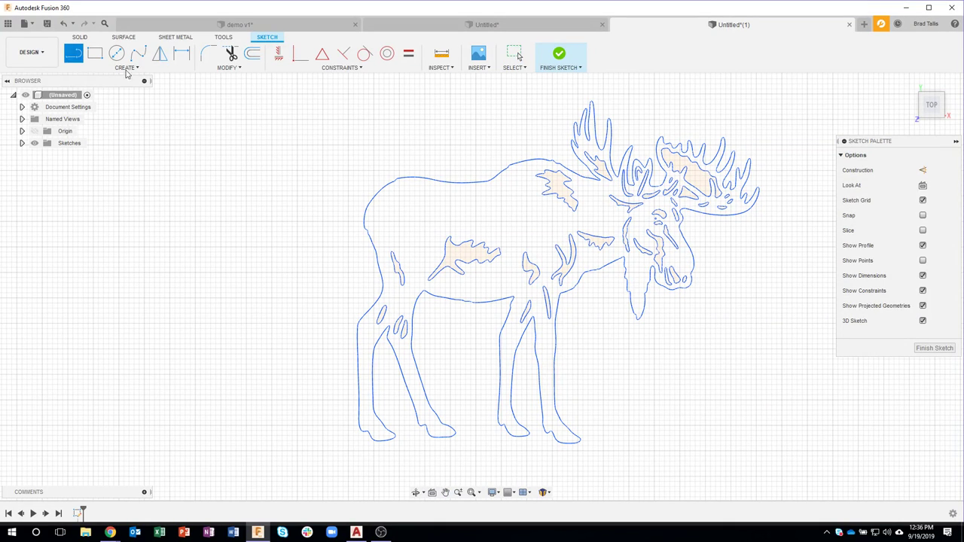
click(462, 134)
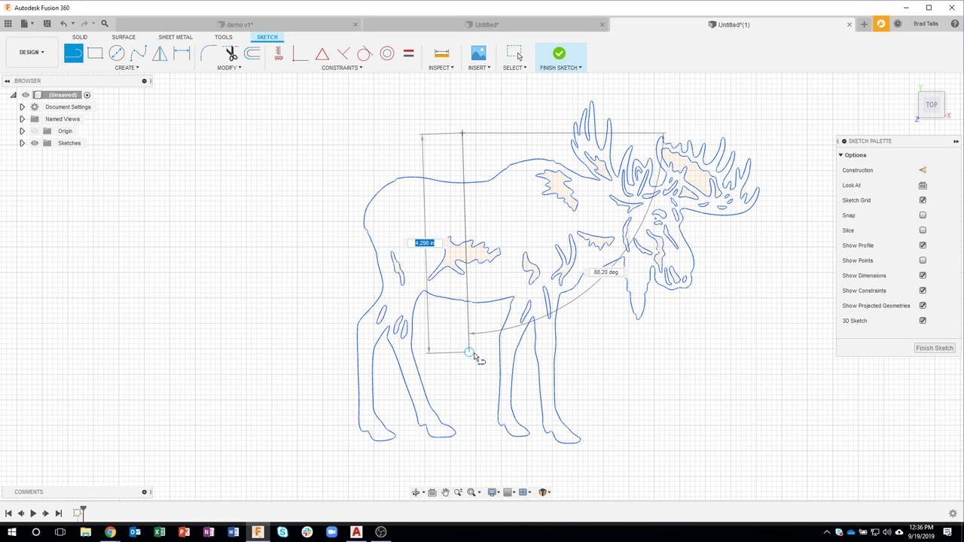
click(469, 351)
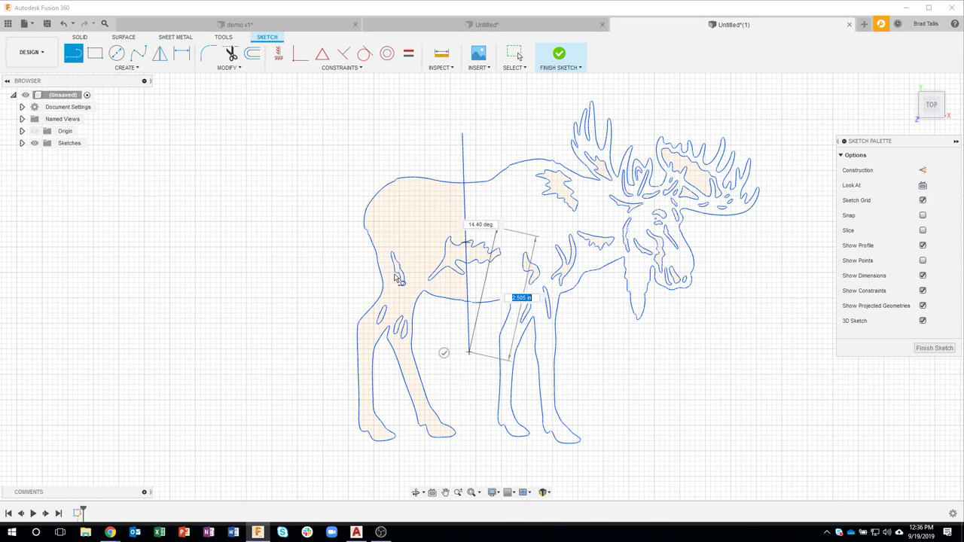
click(444, 353)
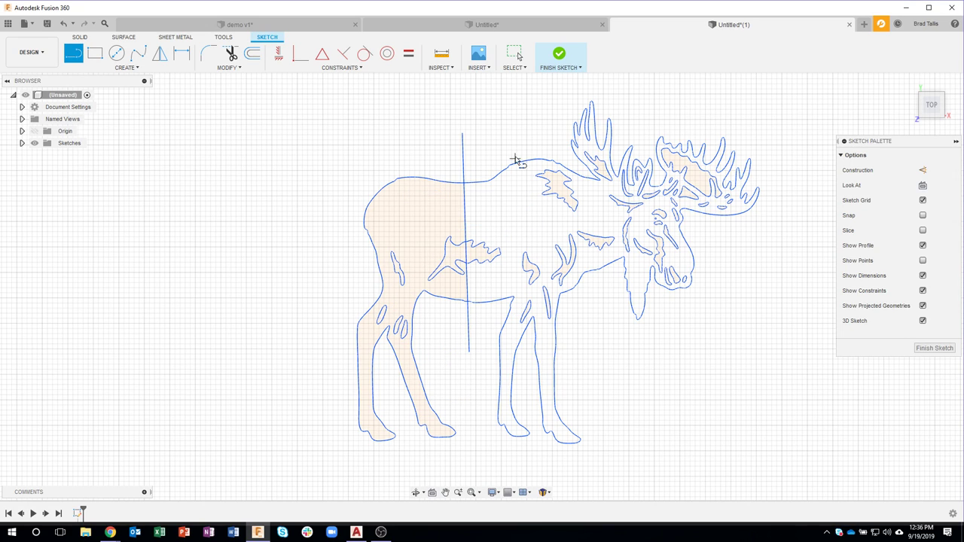
Draw a slanted line across the moose's neck, then bring Fusion 360 back in front of Chrome
click(558, 112)
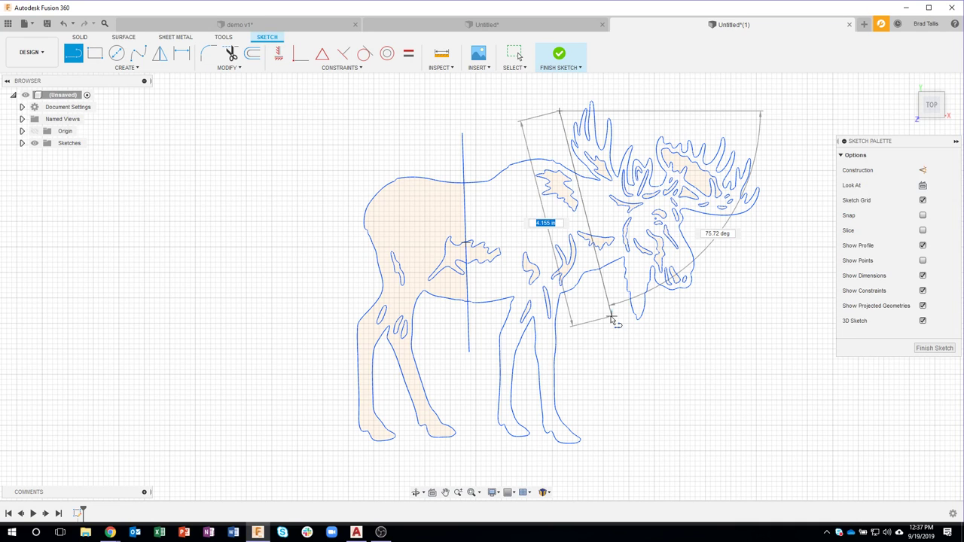
click(612, 318)
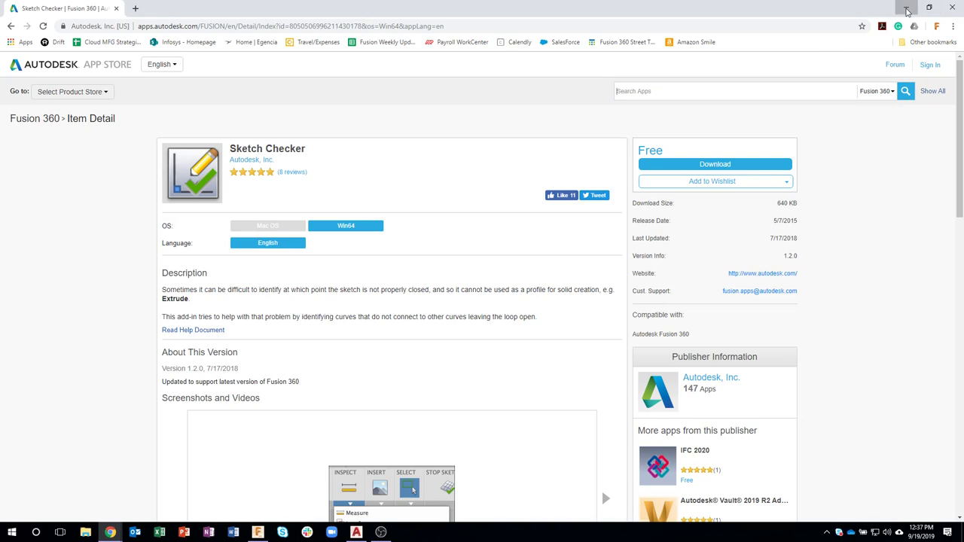
click(906, 7)
click(257, 532)
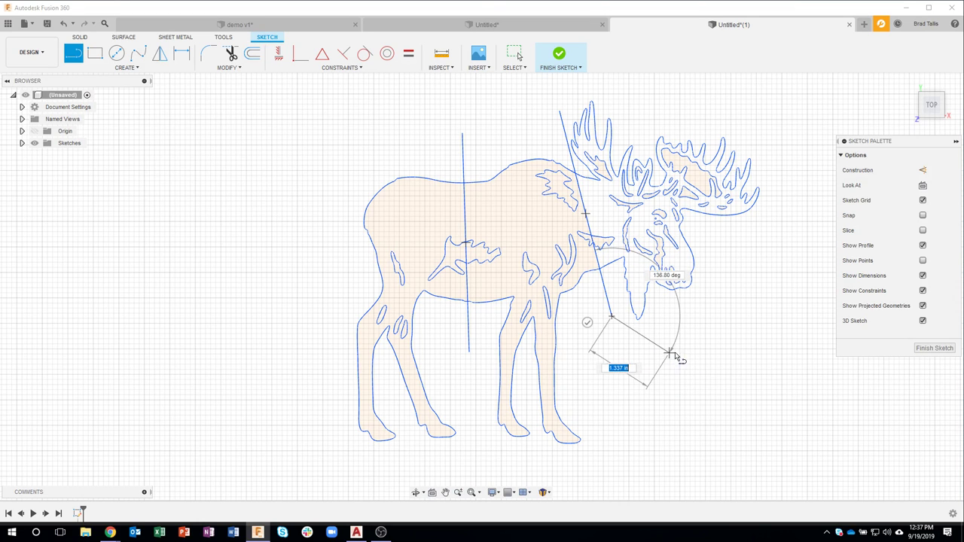
Draw a slanted line from above the antlers down to below the muzzle
key(Escape)
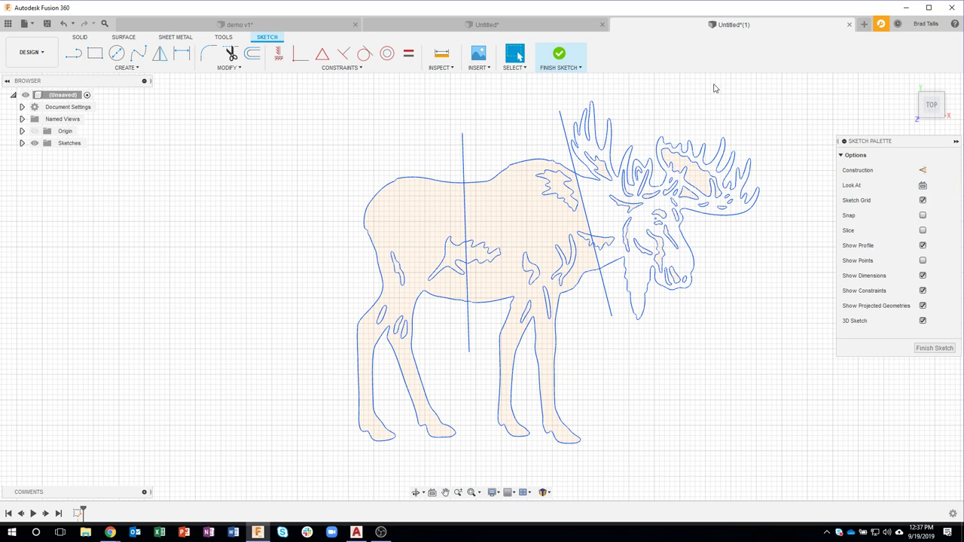
middle_drag(680, 103, 562, 146)
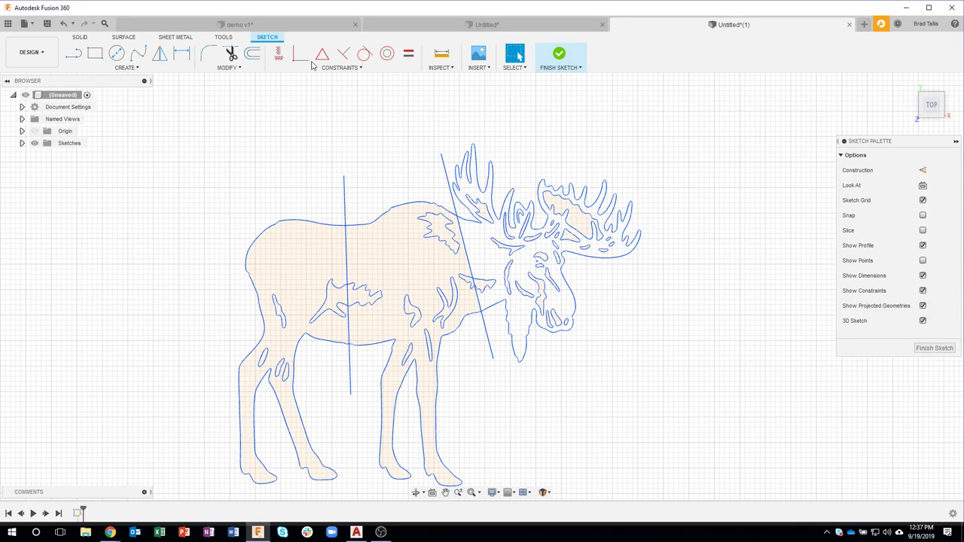
click(73, 53)
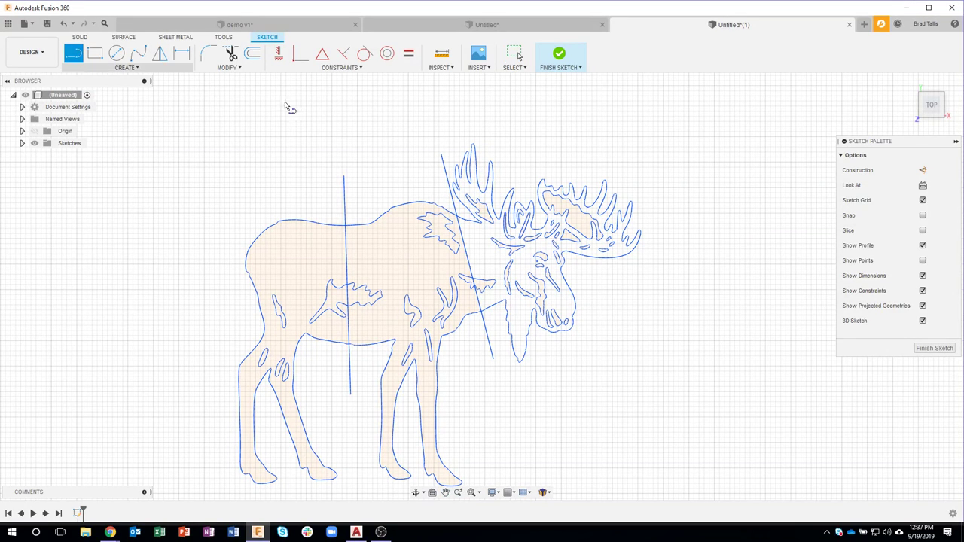
click(523, 164)
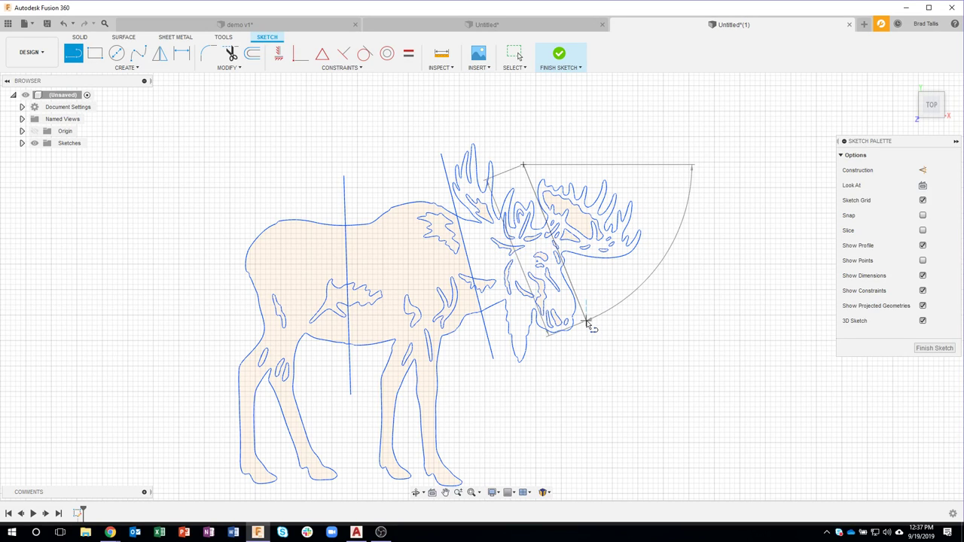
click(586, 322)
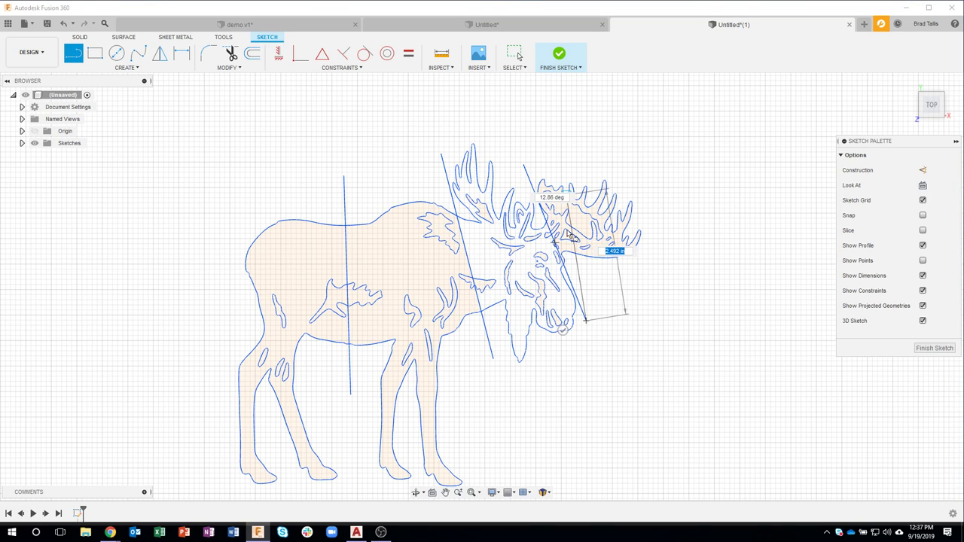
key(Escape)
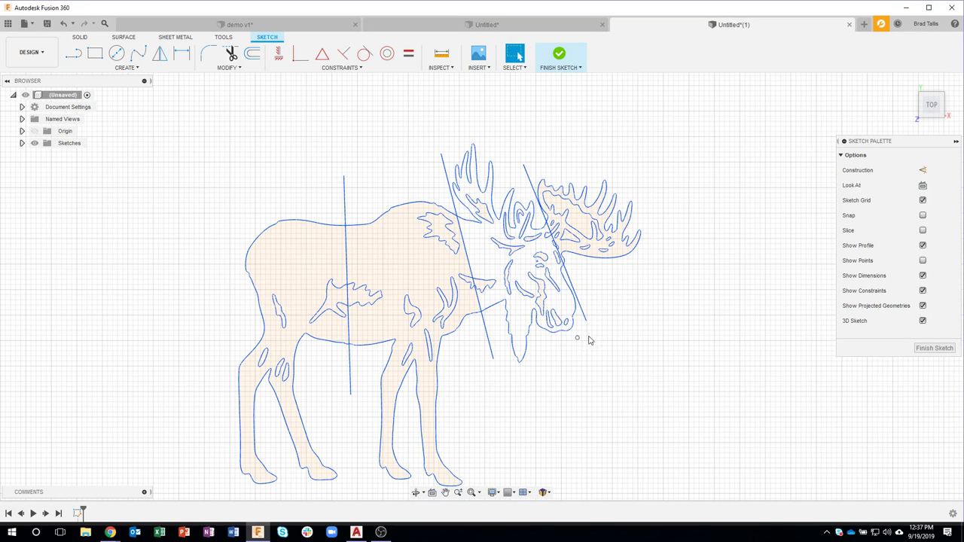
Zoom and pan toward the moose's head, ready to draw another line
scroll(603, 324, up, 6)
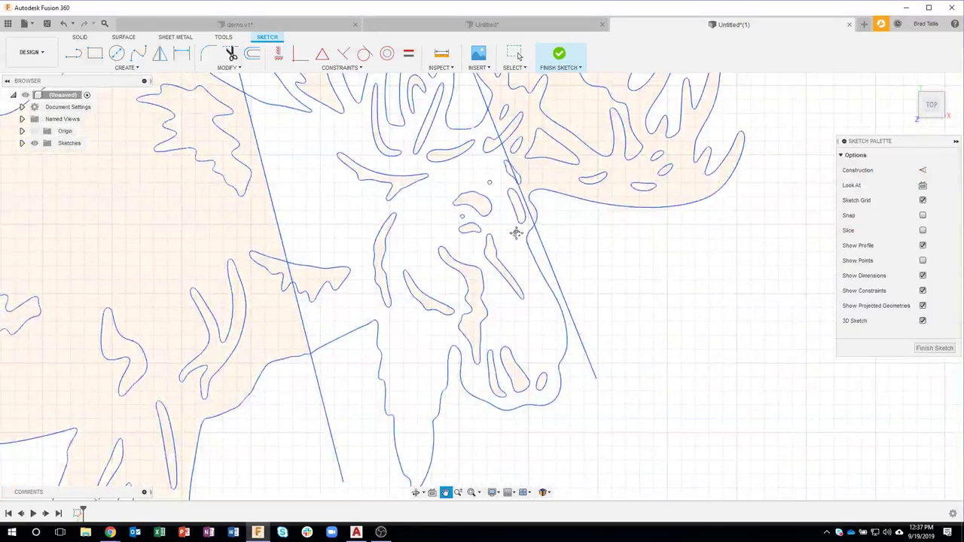
middle_drag(517, 230, 536, 281)
scroll(536, 281, down, 2)
scroll(536, 256, up, 4)
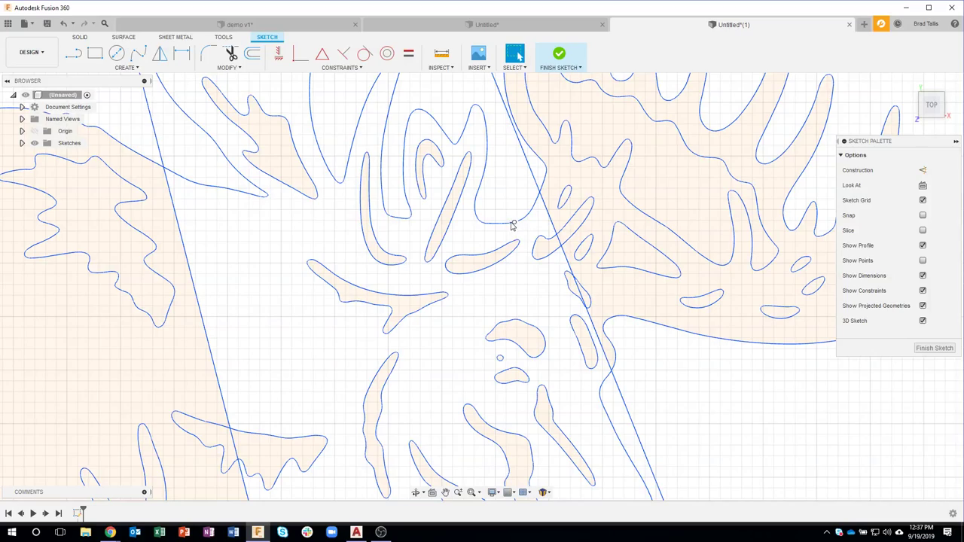
scroll(462, 334, down, 6)
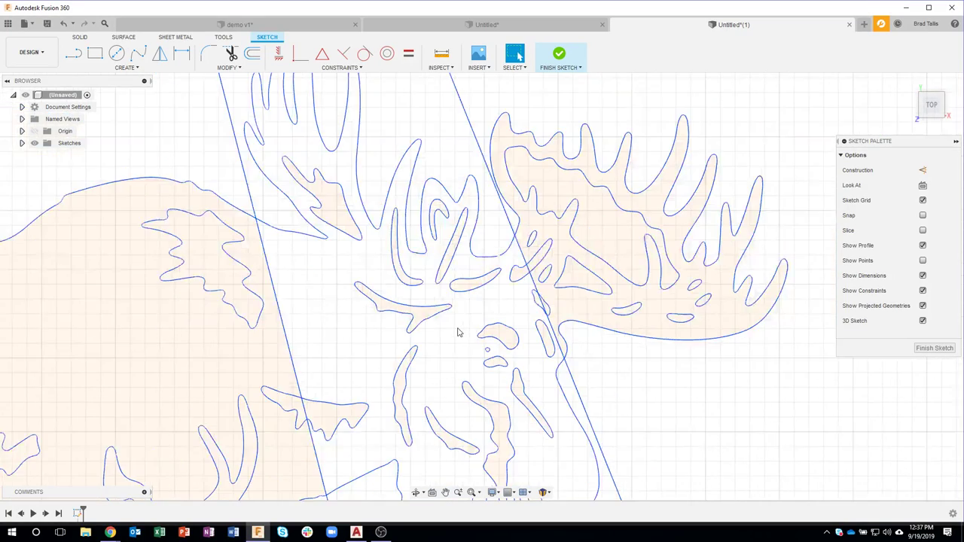
click(73, 53)
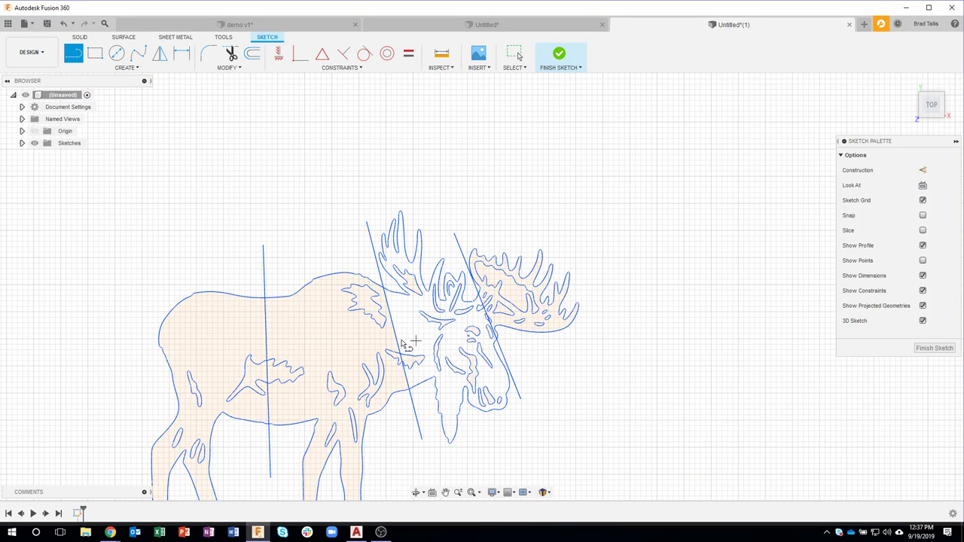
Draw a line across the antler base joining the two slanted lines, discarding a stray start point
scroll(399, 347, up, 3)
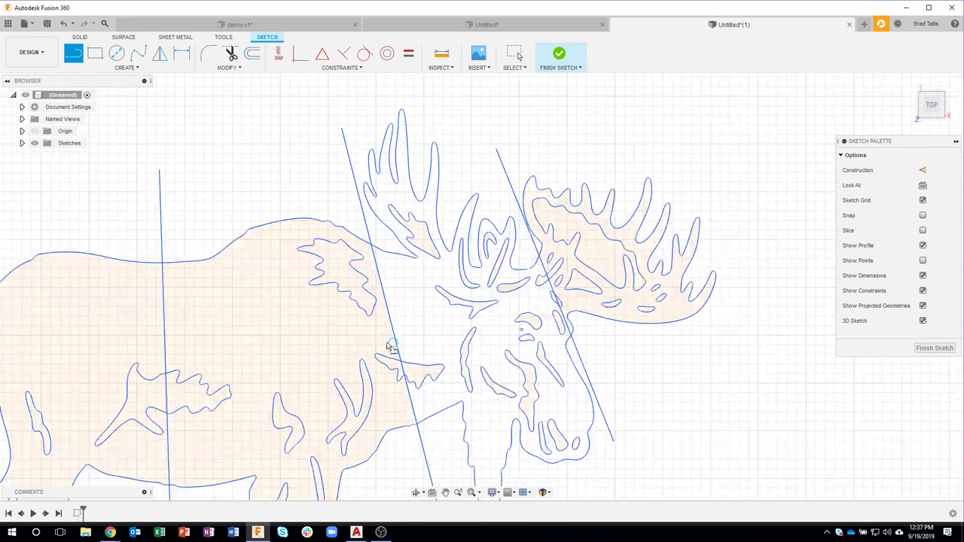
click(371, 343)
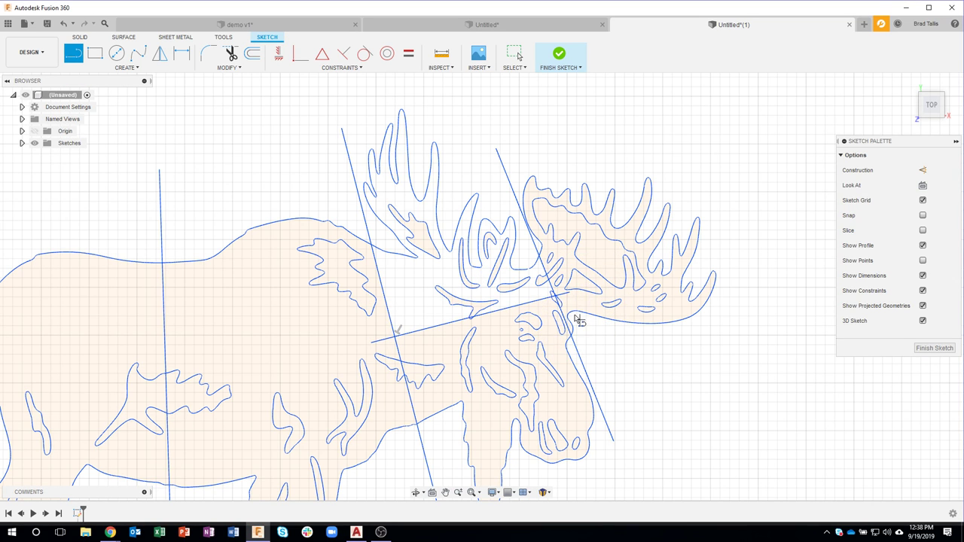
scroll(557, 301, up, 5)
scroll(529, 277, up, 2)
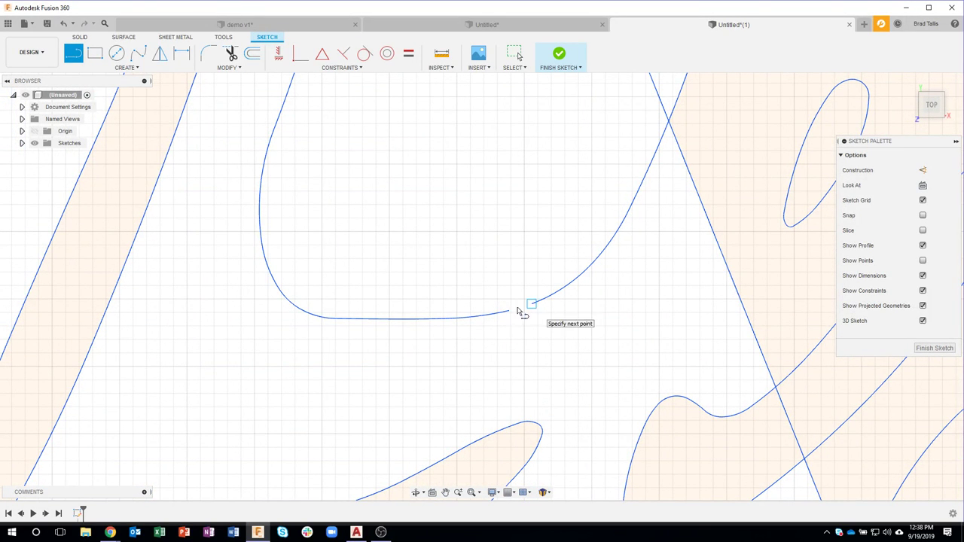
click(531, 306)
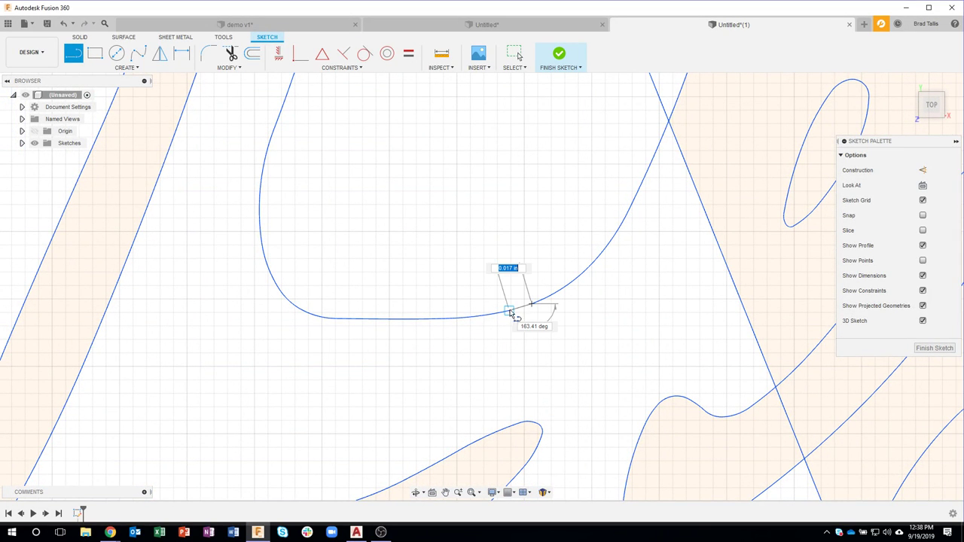
key(Escape)
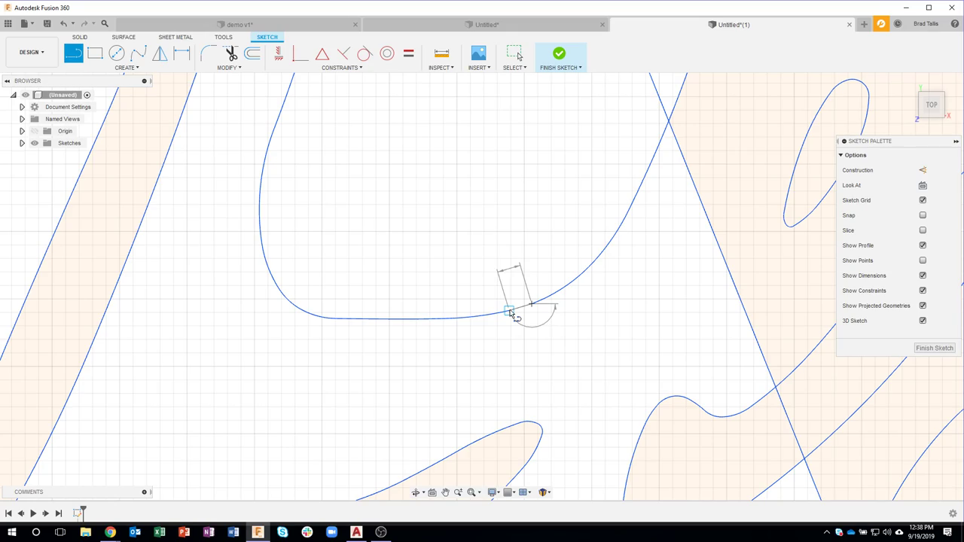
scroll(509, 313, down, 5)
scroll(509, 313, down, 5)
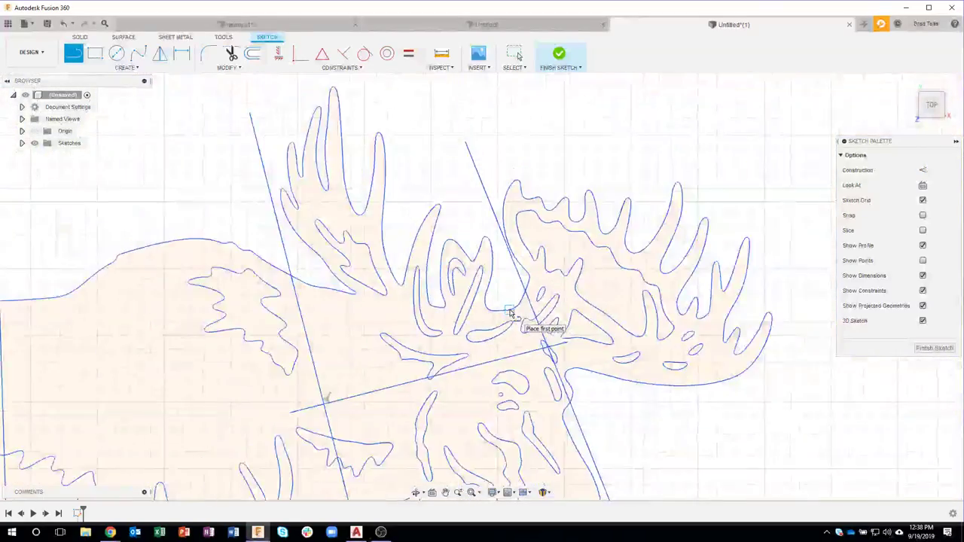
Delete the vertical body line and the slanted neck line
middle_drag(523, 202, 546, 172)
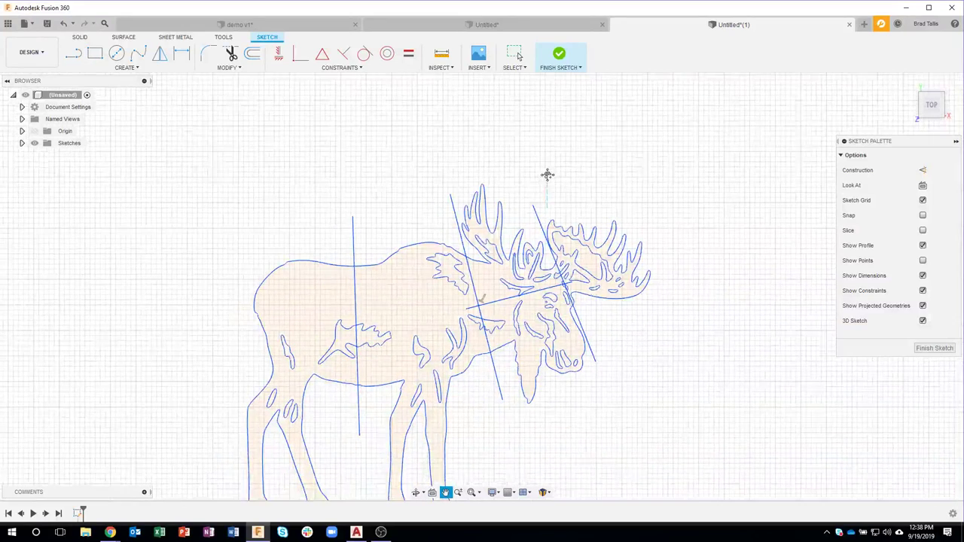
key(Escape)
click(355, 252)
click(355, 253)
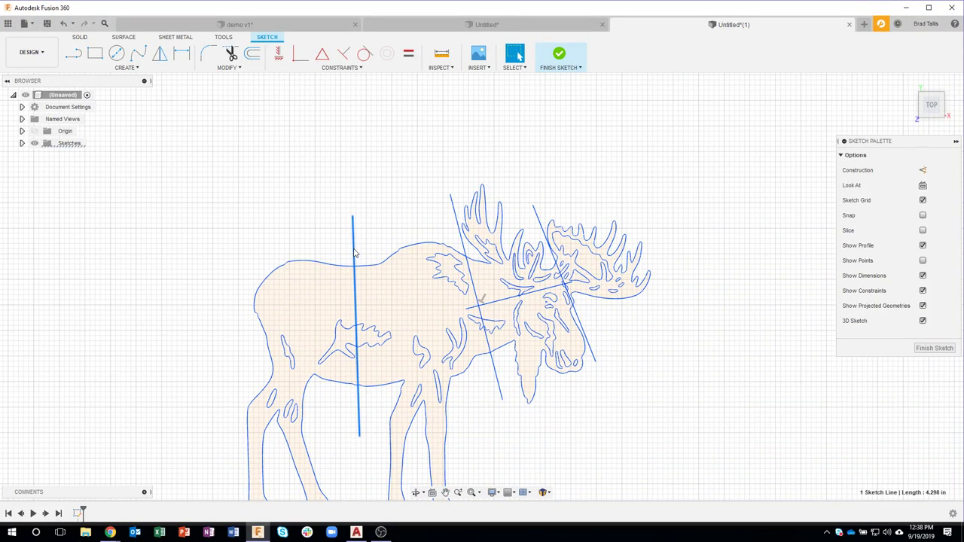
key(Delete)
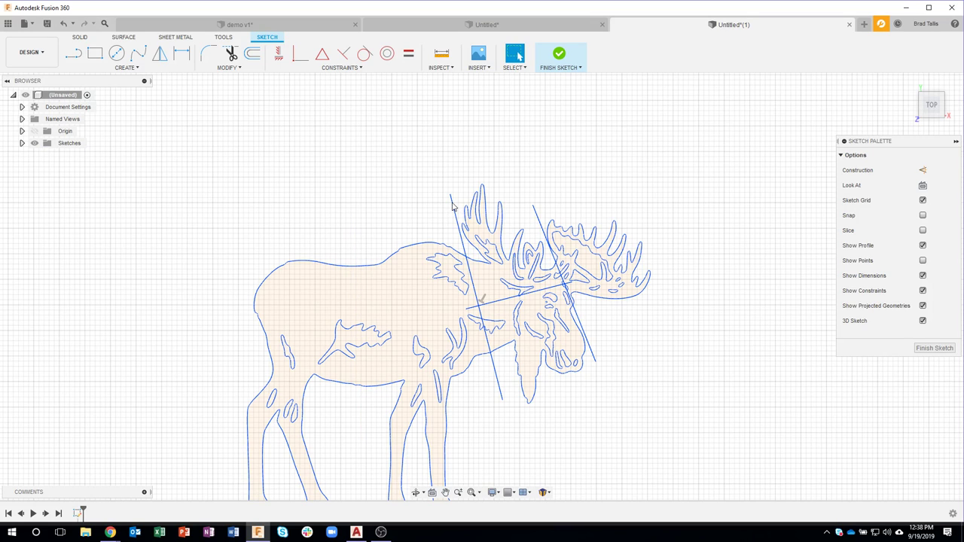
click(453, 208)
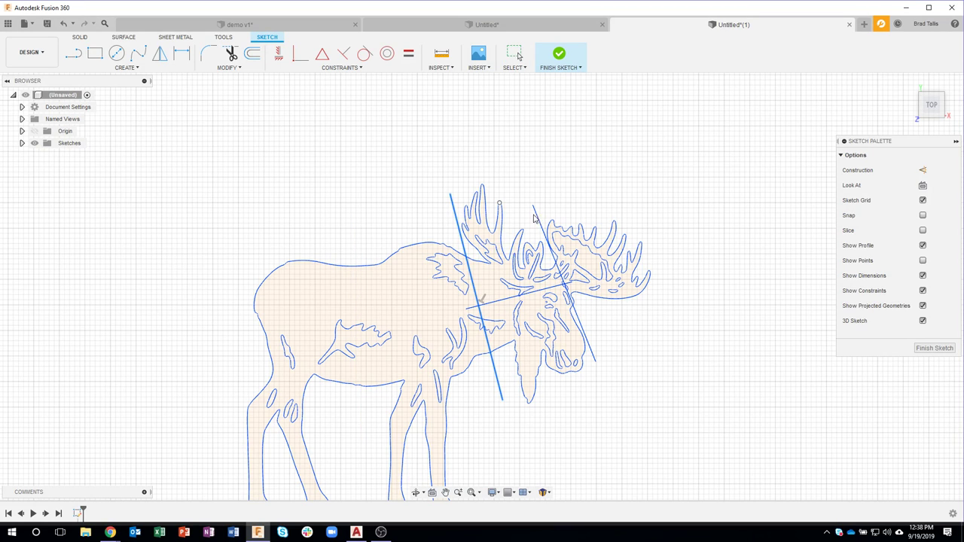
key(Delete)
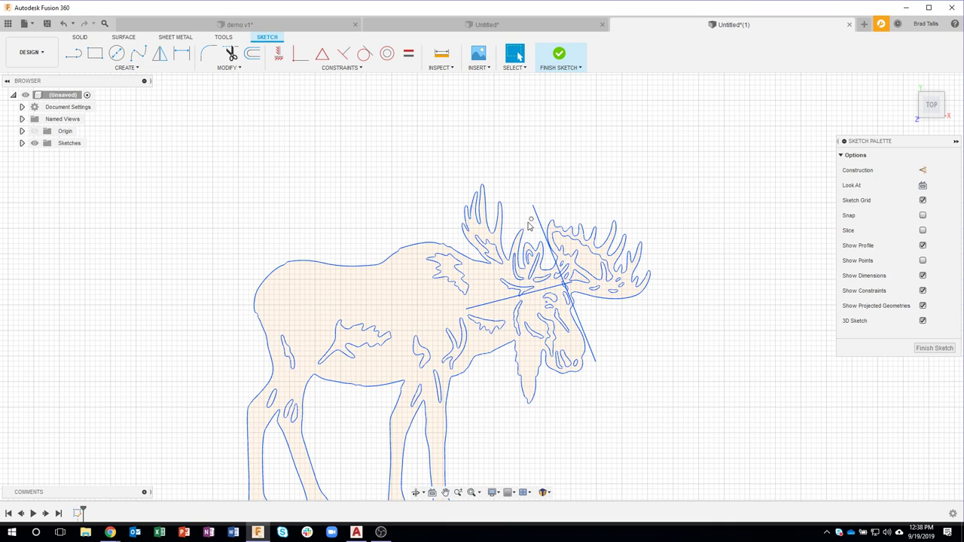
Delete the antler line and the shallow head line, then finish the sketch
click(540, 226)
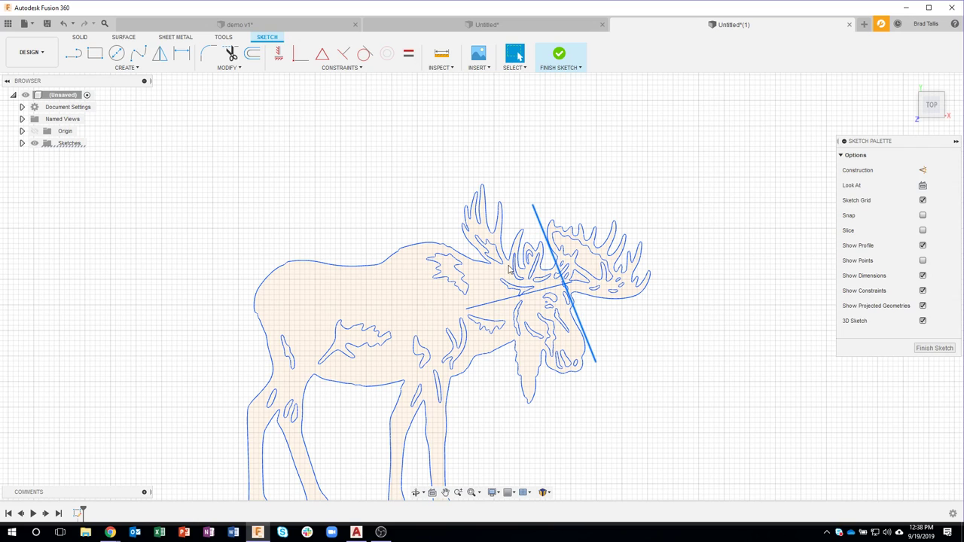
key(Delete)
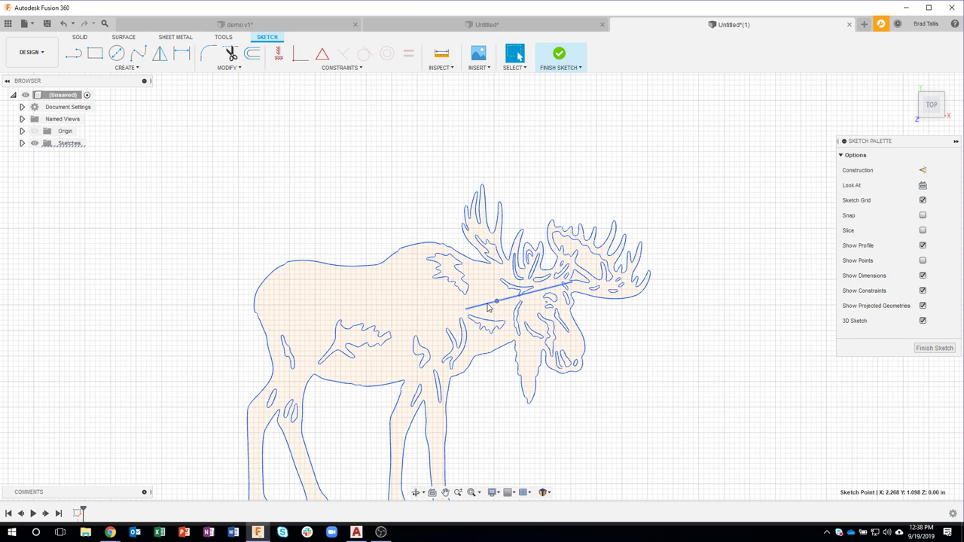
click(488, 306)
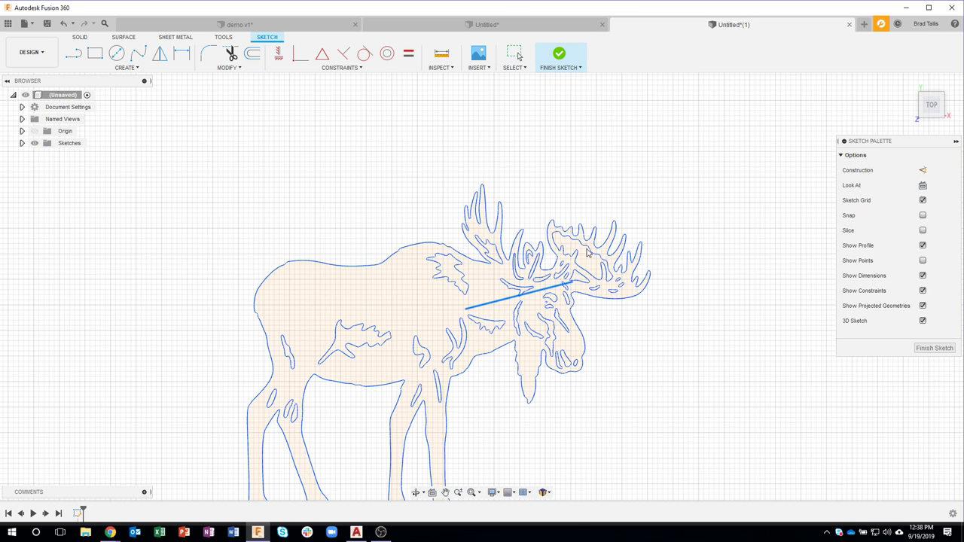
key(Delete)
middle_drag(628, 354, 645, 269)
click(566, 53)
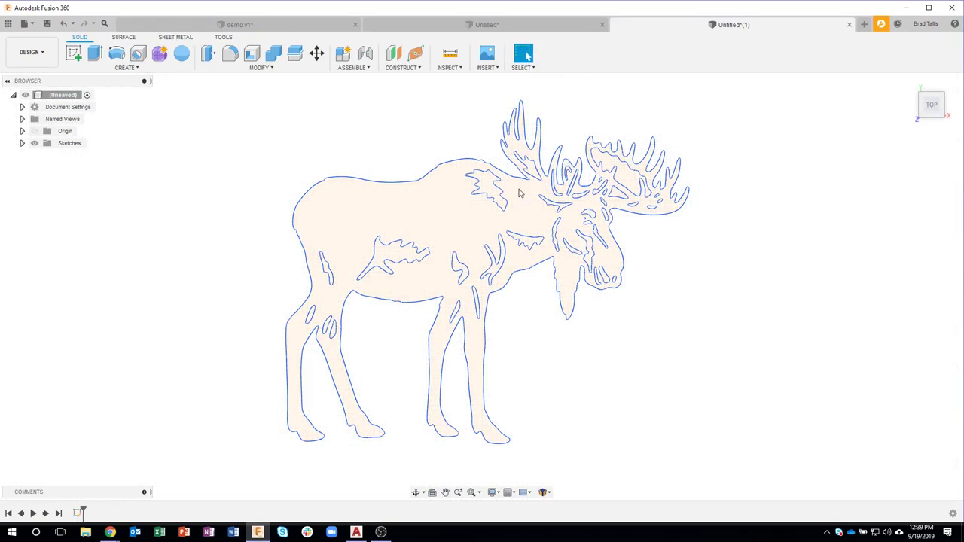
Extrude the moose profile by 05 into a solid body and check it from an angle
click(424, 213)
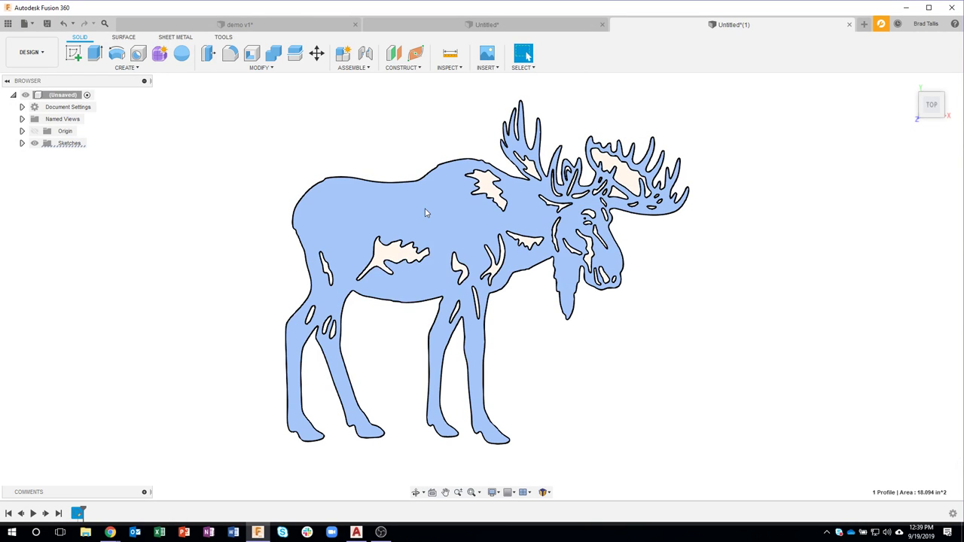
right_click(424, 215)
click(419, 253)
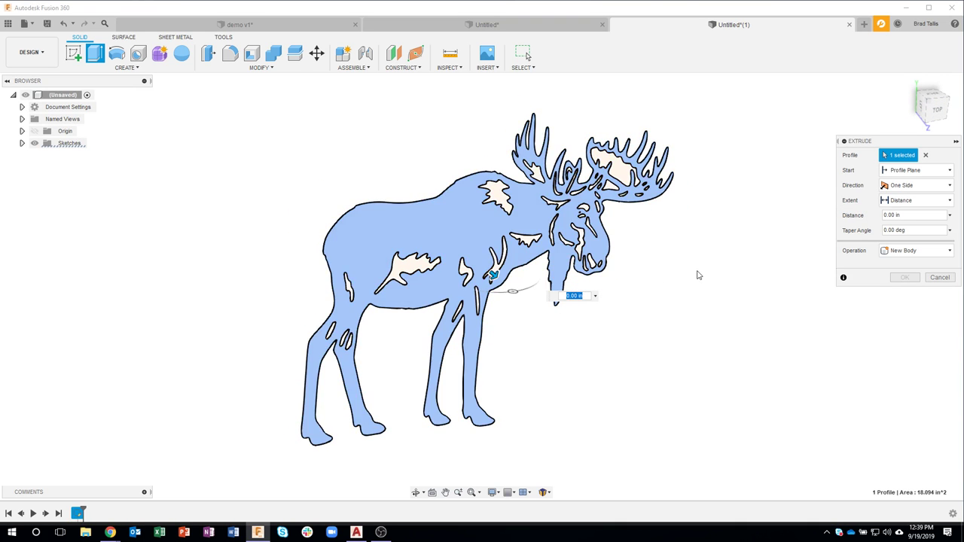
text(05)
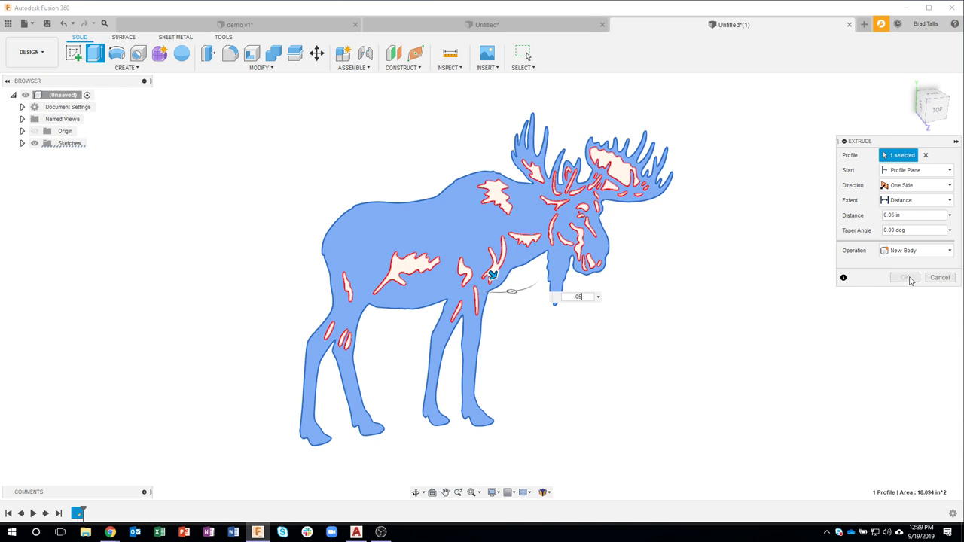
click(907, 278)
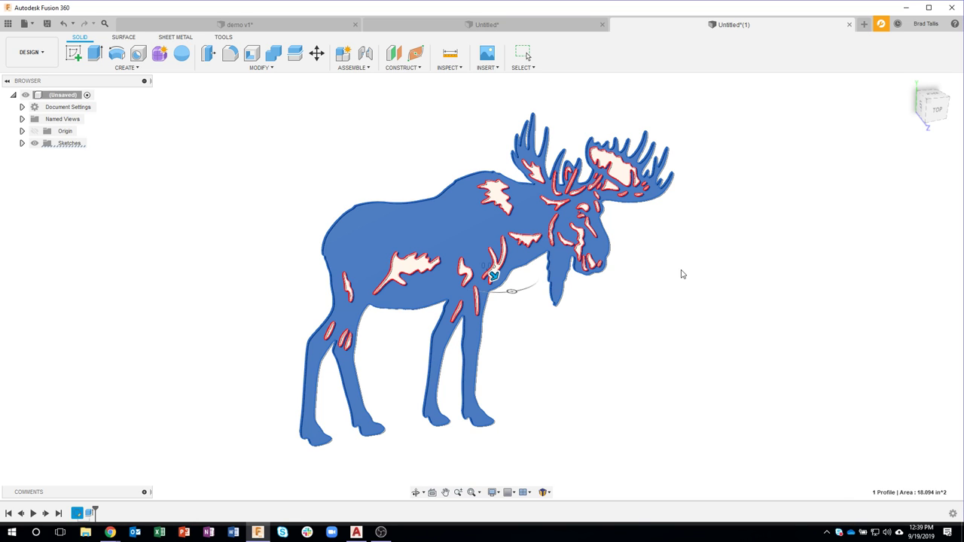
key(Return)
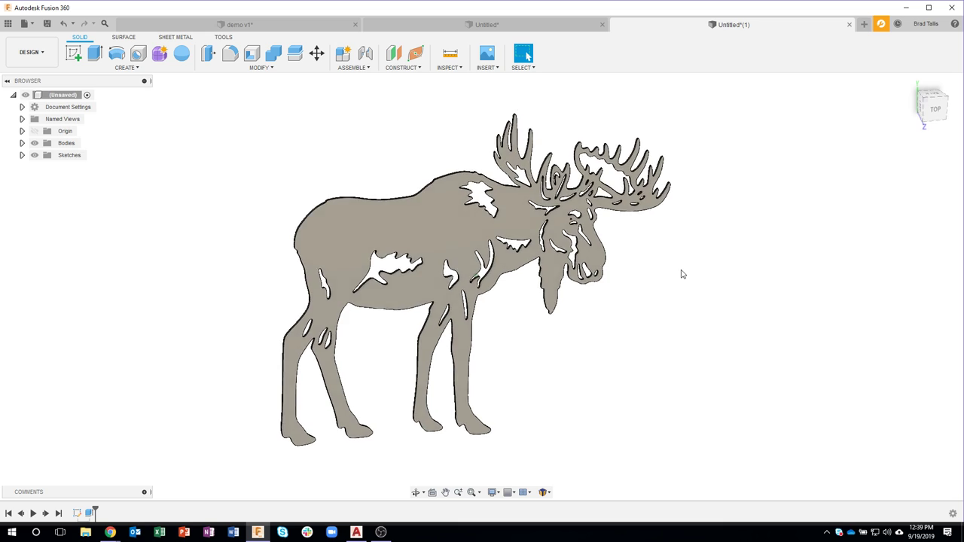
shift+middle_drag(672, 274, 646, 248)
key(F5)
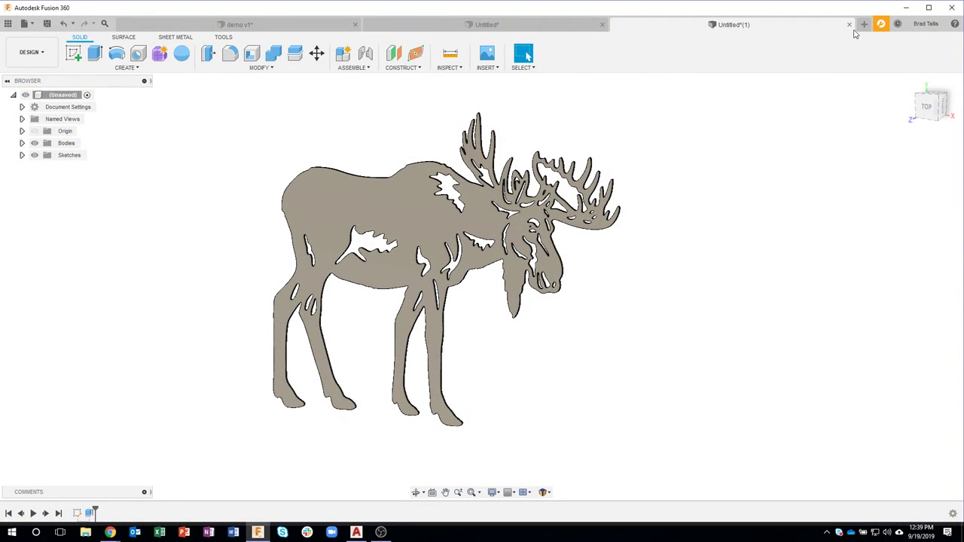
Open a blank Untitled(2) design in a new tab
click(864, 25)
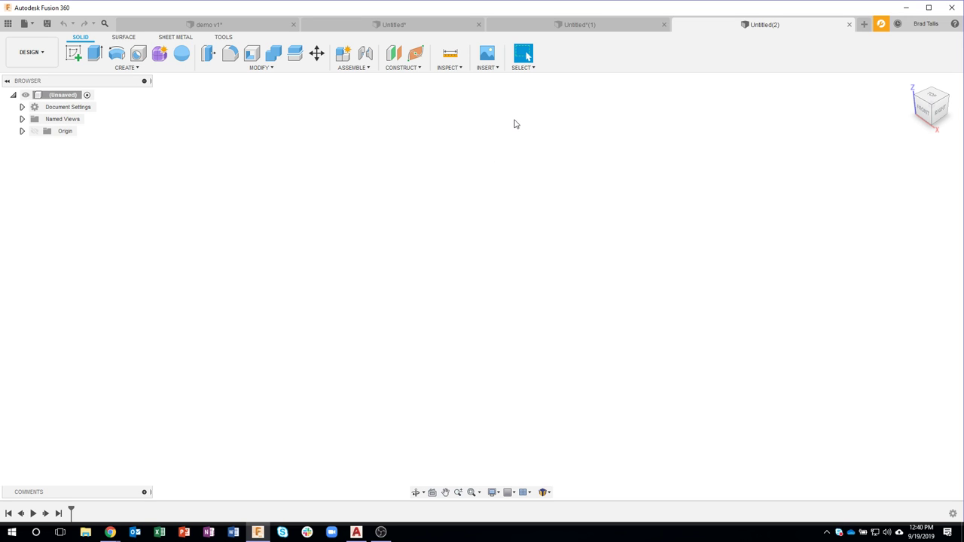
Insert mouthwash bottle.jpg as a canvas image on the XZ plane
click(497, 69)
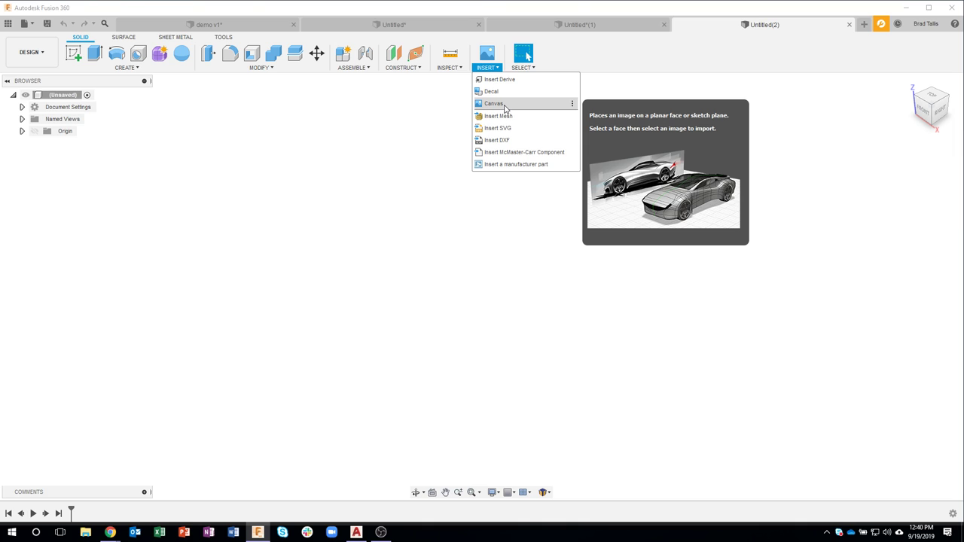
click(504, 109)
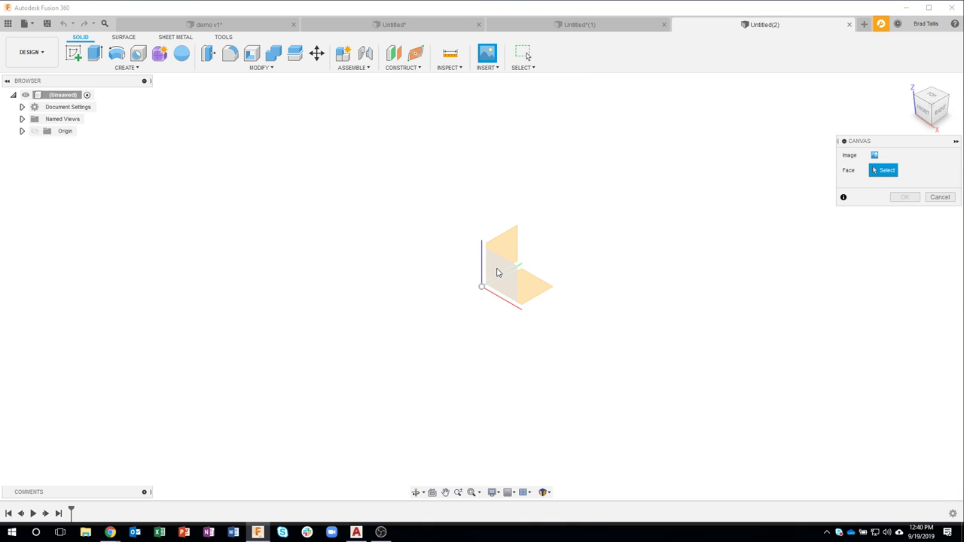
click(499, 276)
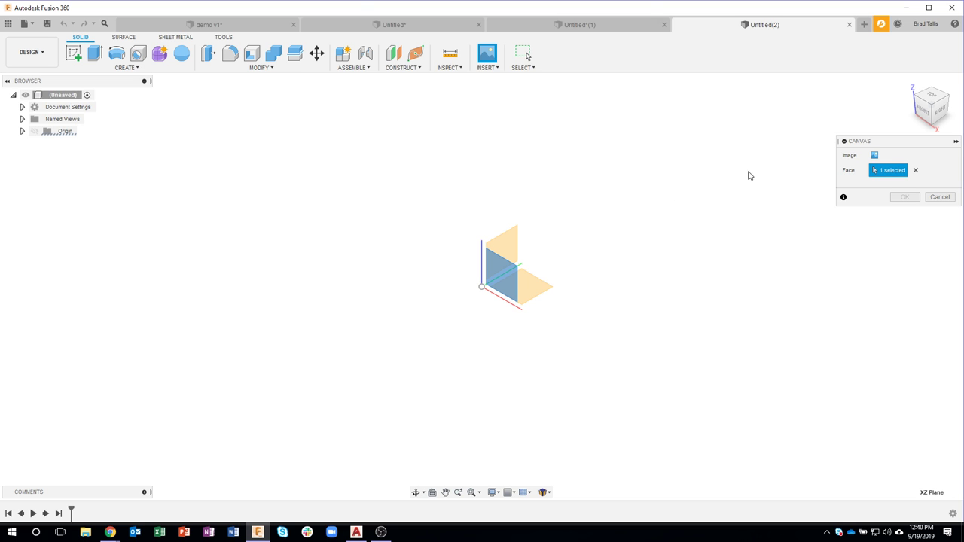
click(874, 156)
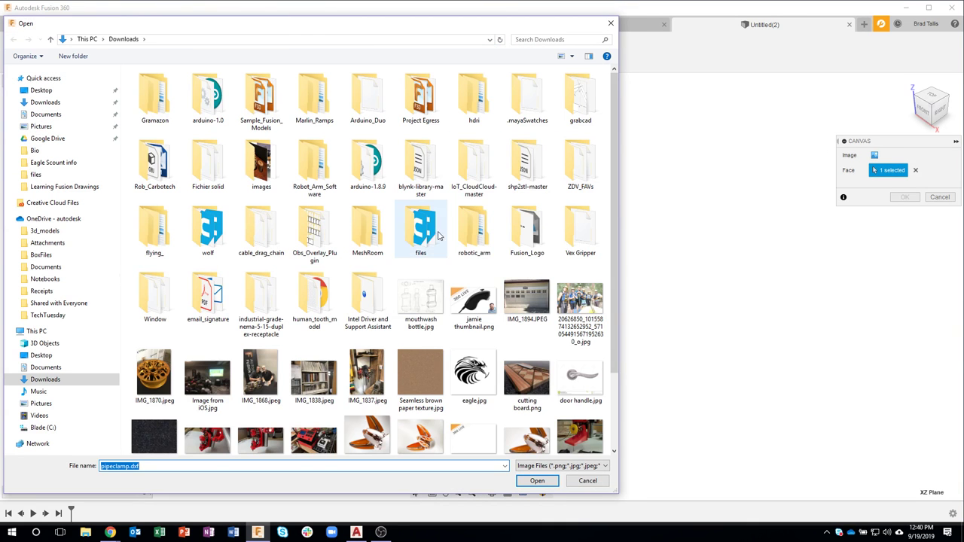
click(432, 302)
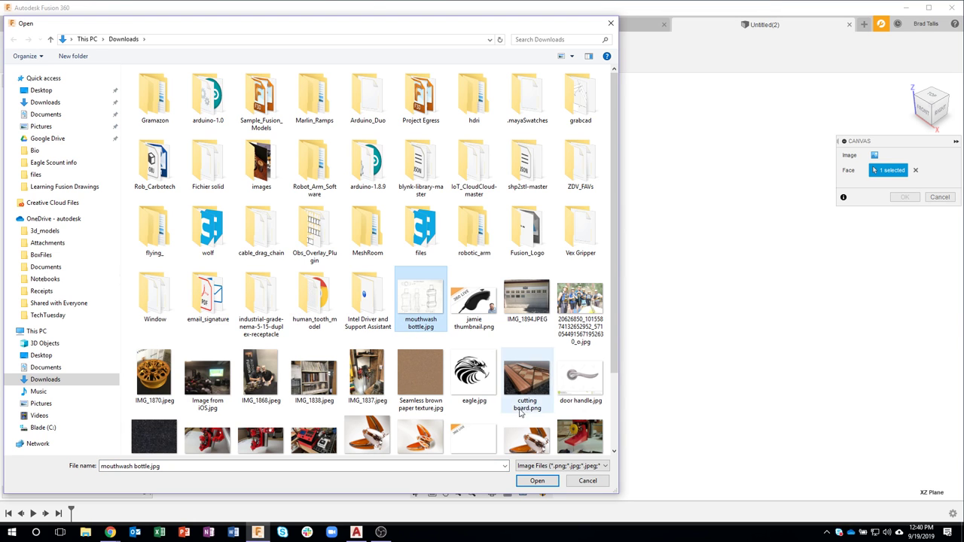
click(530, 482)
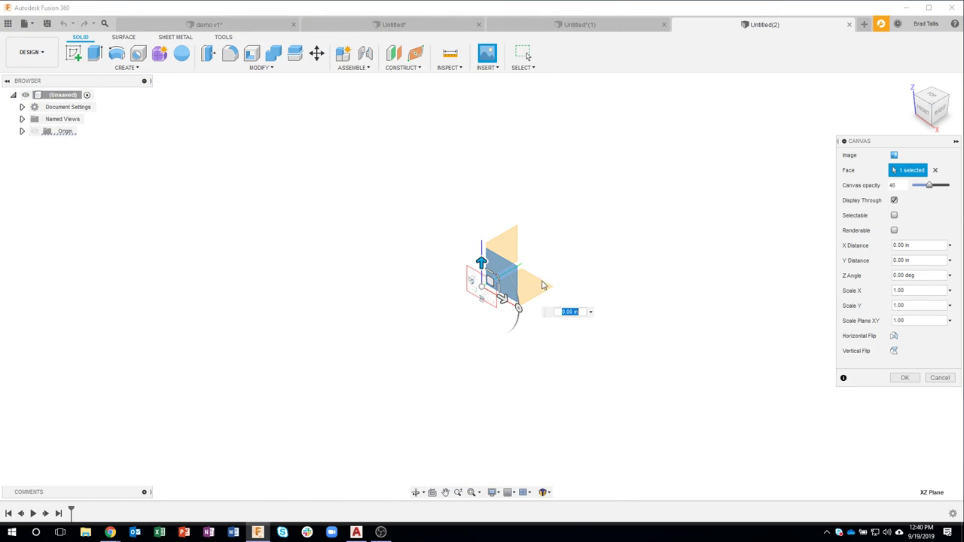
Enlarge and horizontally flip the canvas, set its opacity to 50, and confirm it
drag(499, 279, 684, 189)
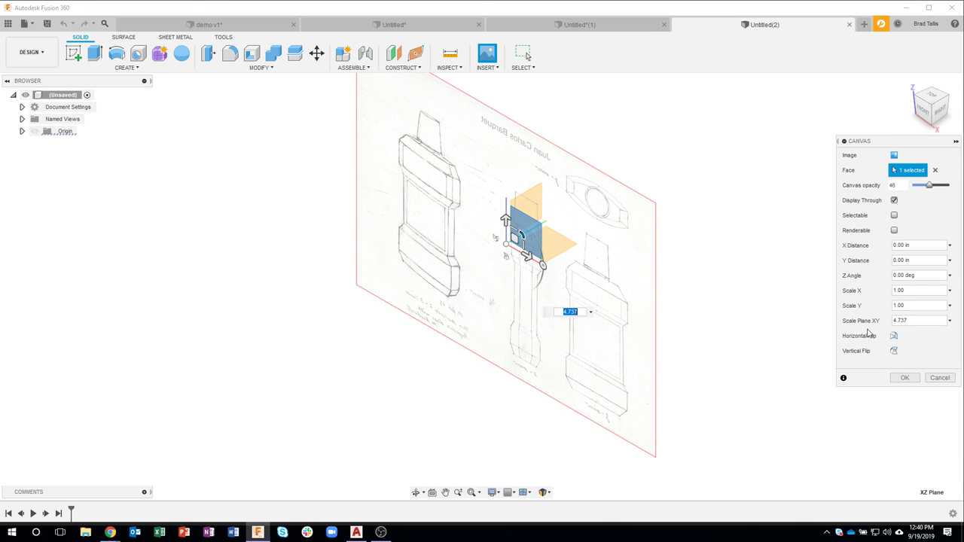
click(893, 336)
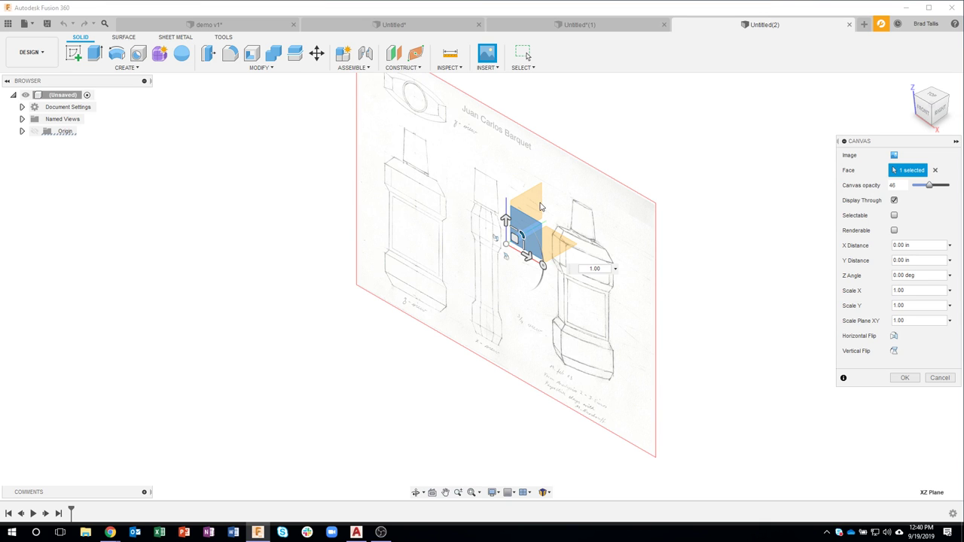
shift+middle_drag(539, 206, 459, 132)
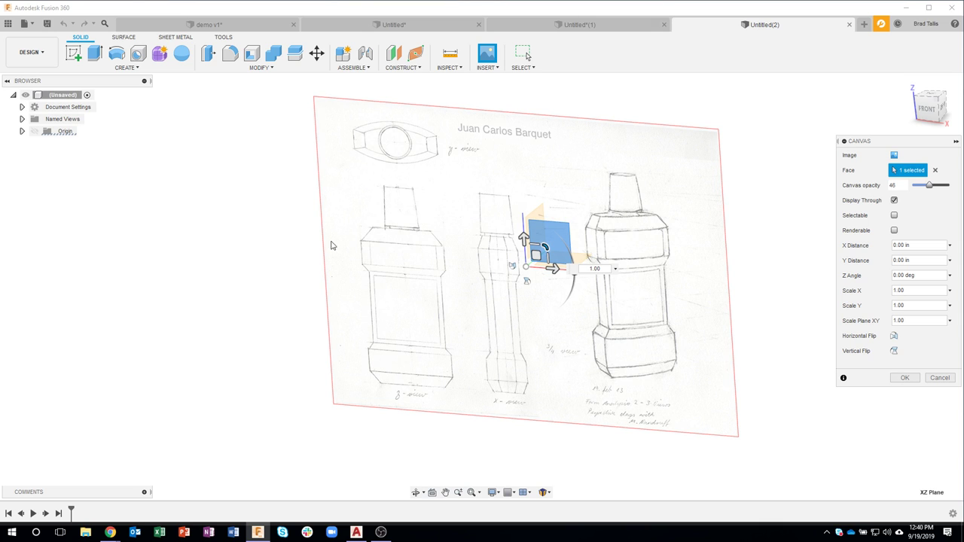
mouse_move(528, 244)
shift+middle_down()
mouse_move(545, 214)
mouse_move(536, 178)
mouse_move(653, 183)
mouse_move(638, 200)
mouse_move(716, 193)
shift+middle_up()
mouse_move(930, 187)
mouse_down()
mouse_move(912, 186)
mouse_move(950, 185)
mouse_move(917, 192)
mouse_move(934, 193)
mouse_up()
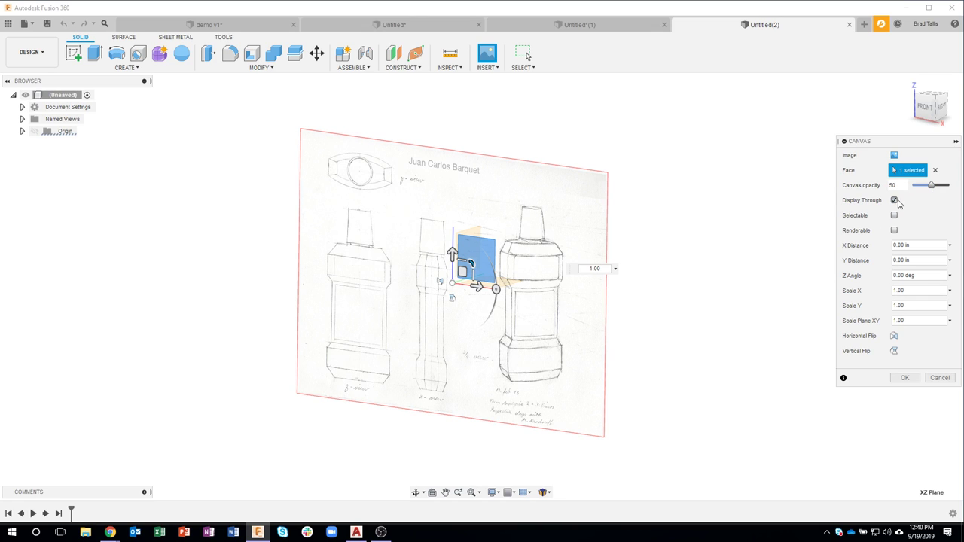
click(905, 378)
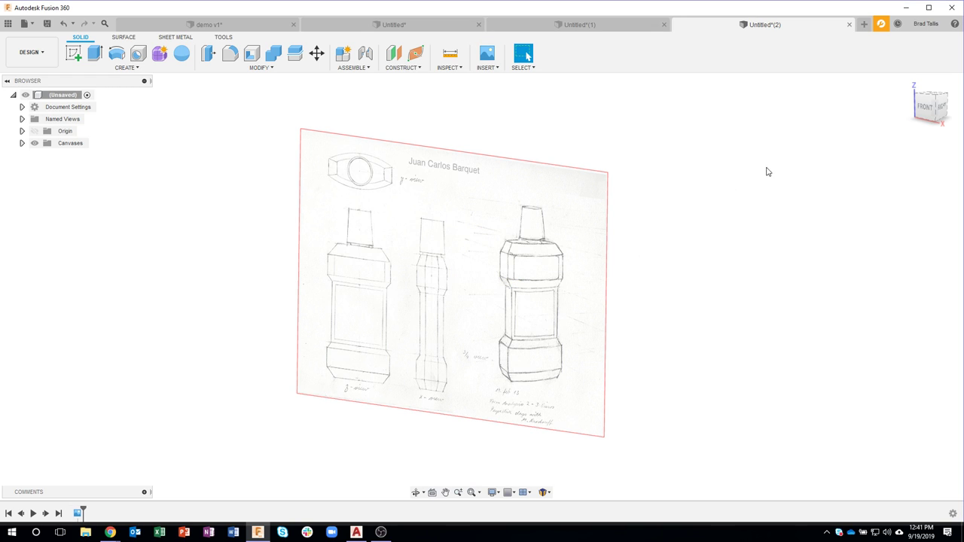
View the canvas from the front and expand the Canvases folder in the Browser
click(924, 110)
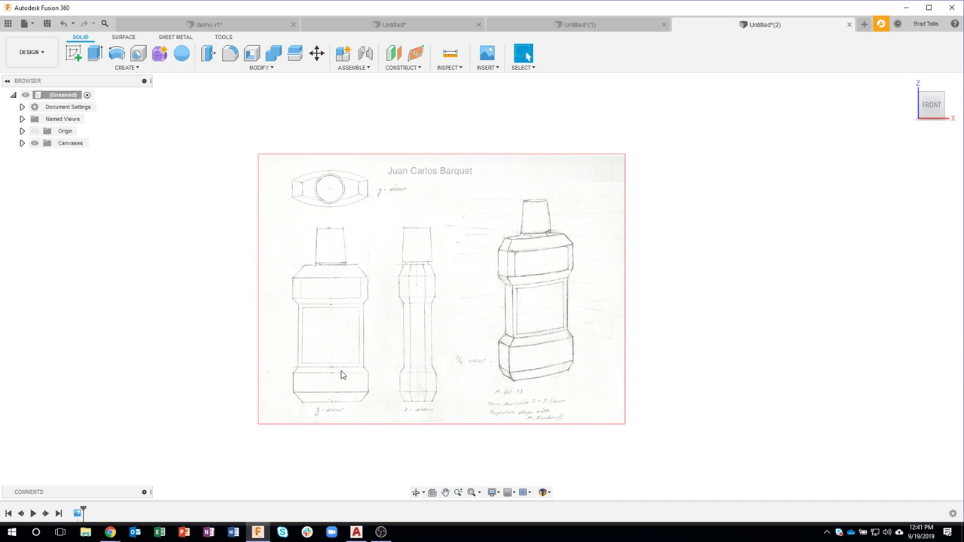
scroll(342, 372, up, 2)
scroll(399, 334, down, 1)
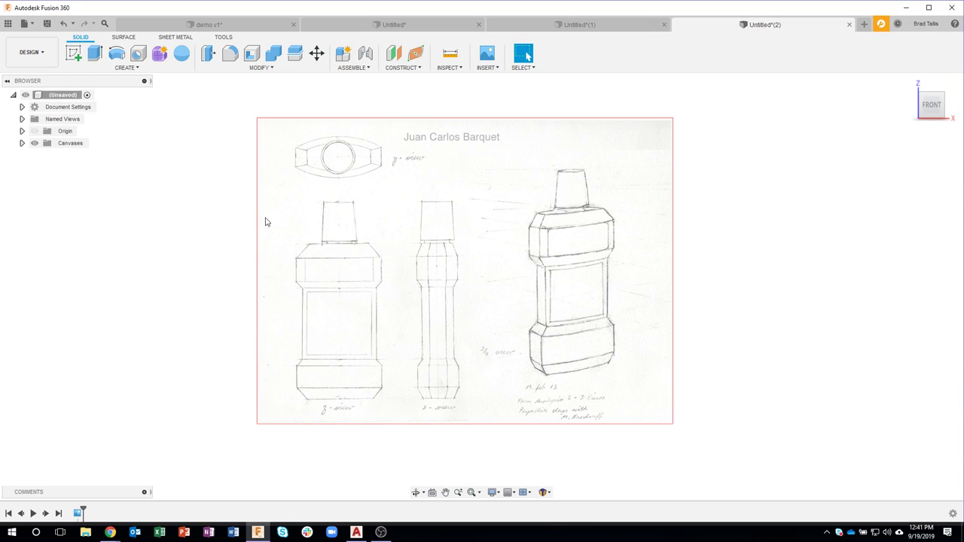
click(21, 144)
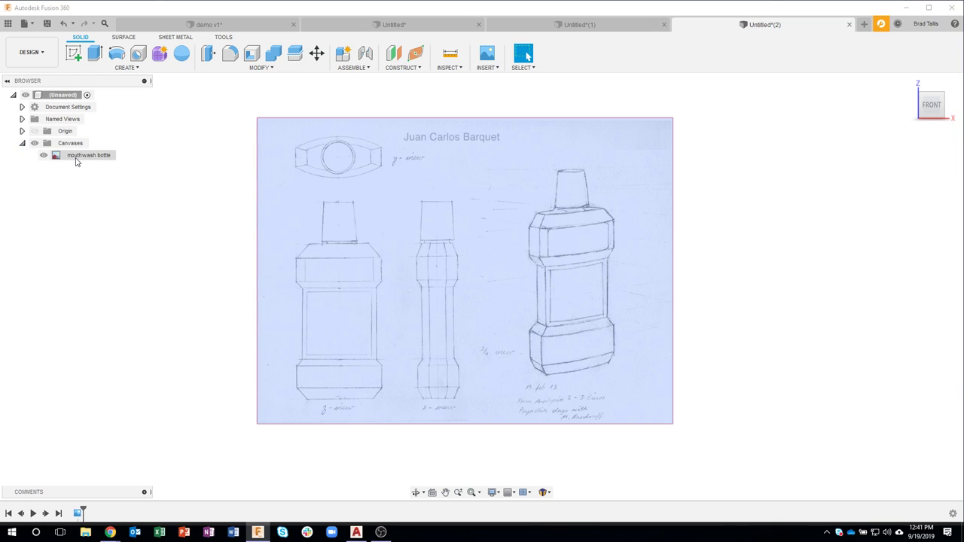
Calibrate the canvas so the bottle measures 7 from cap top to base
right_click(76, 161)
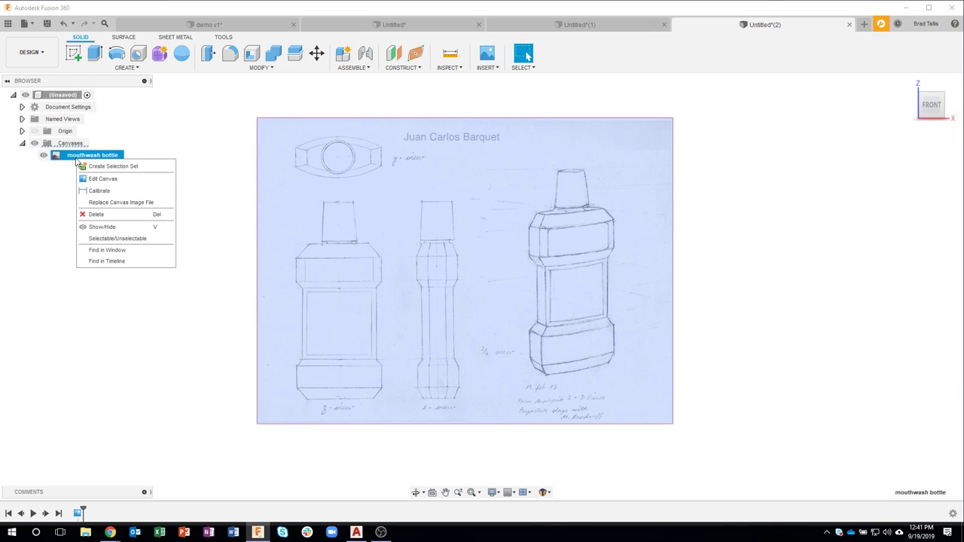
click(117, 196)
scroll(241, 263, up, 3)
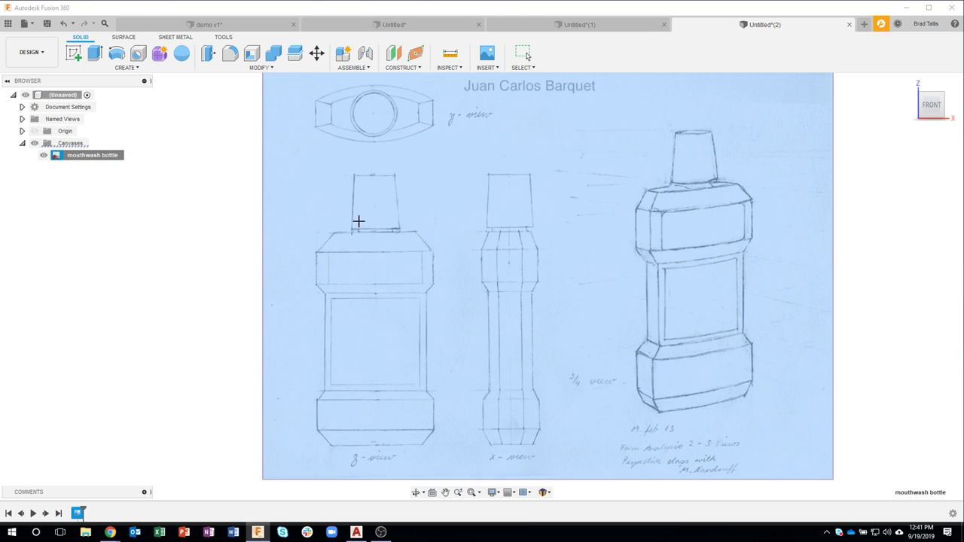
click(375, 174)
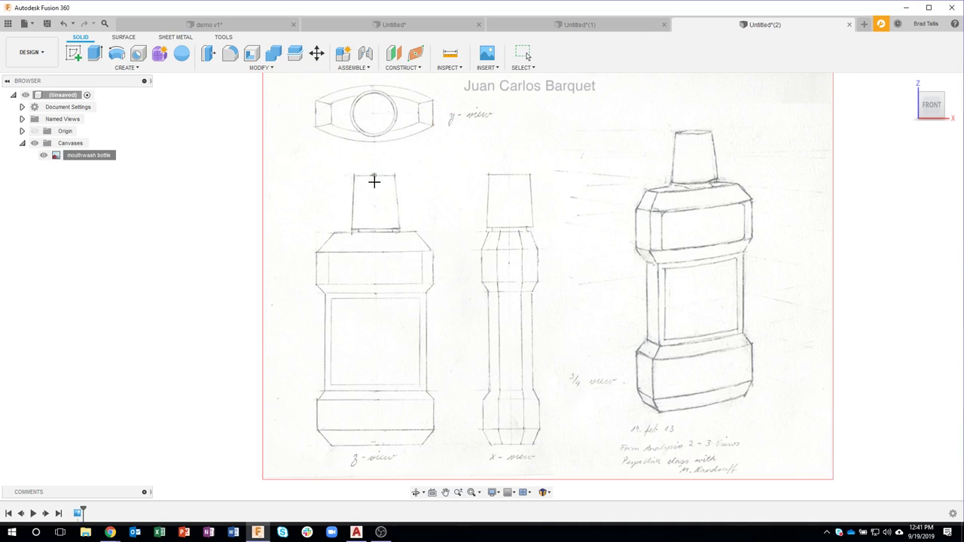
click(379, 444)
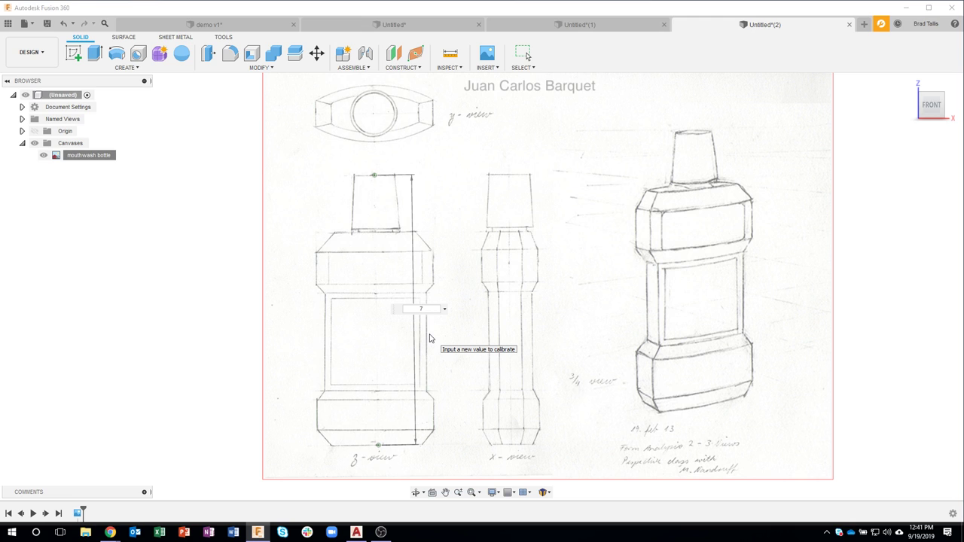
key(Return)
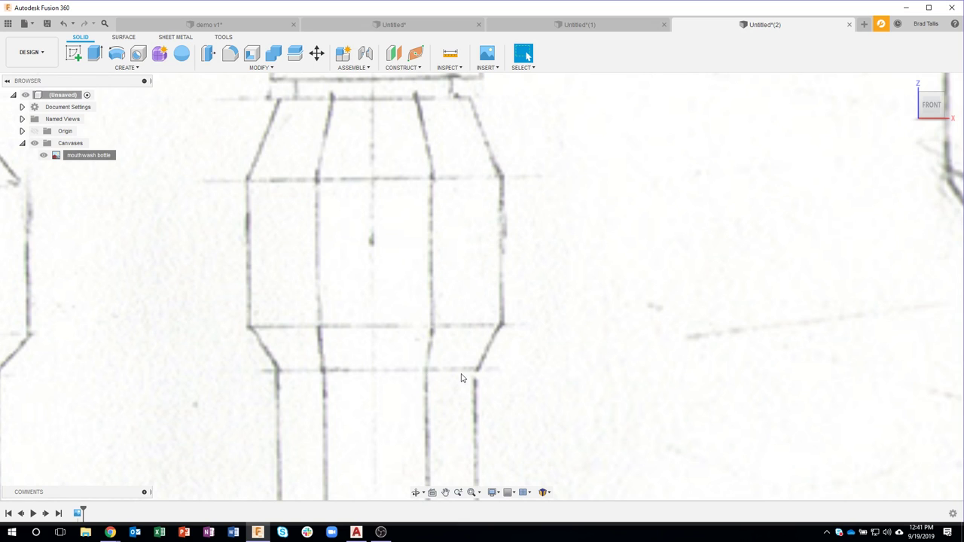
Bring the whole sketch into view and make the origin planes and axes visible
scroll(462, 378, down, 6)
middle_drag(441, 365, 496, 242)
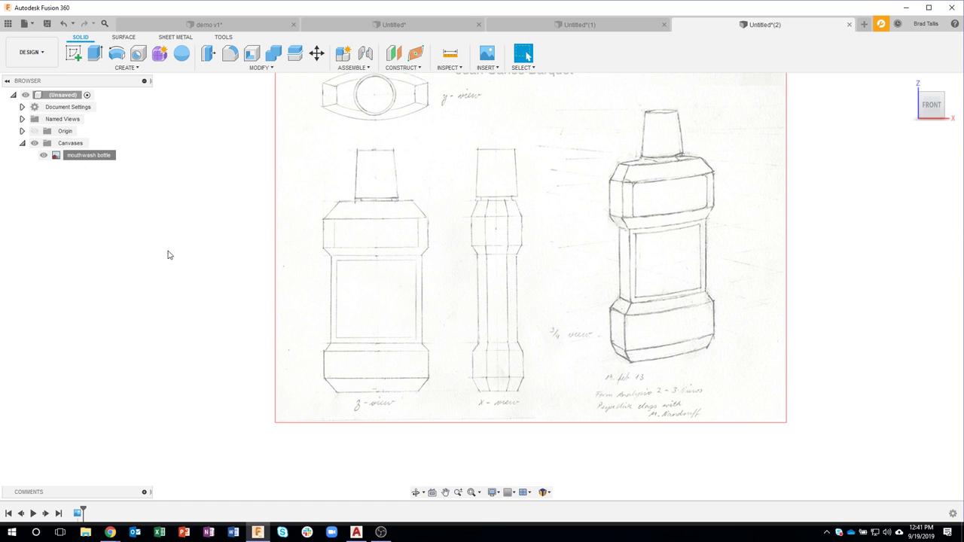
scroll(179, 263, down, 2)
click(35, 132)
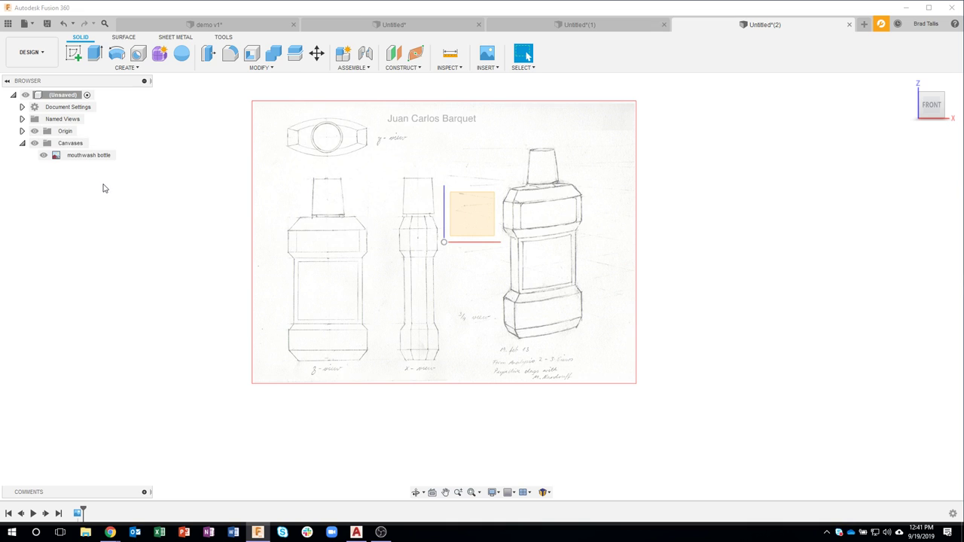
Edit the canvas to shift it 0.021 in along X so the neck meets the origin
right_click(82, 158)
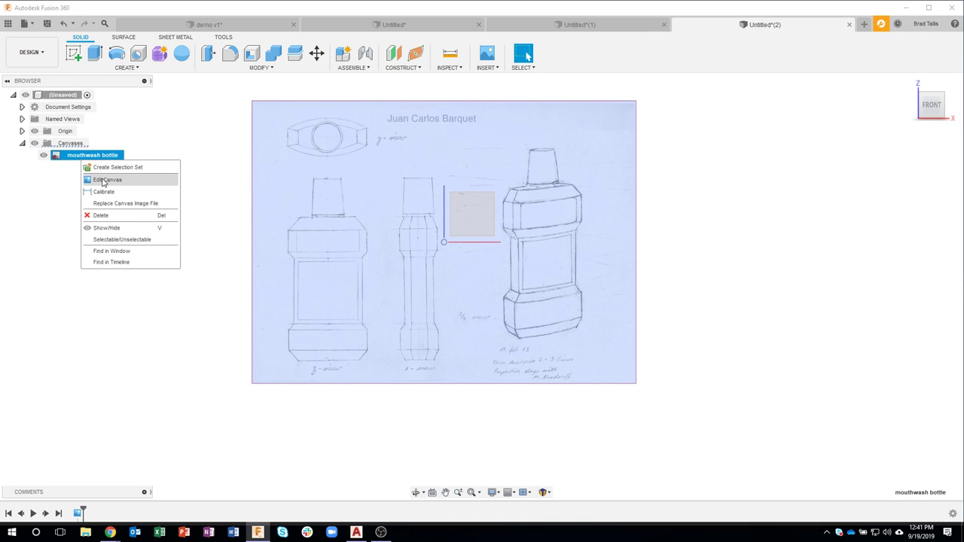
click(105, 180)
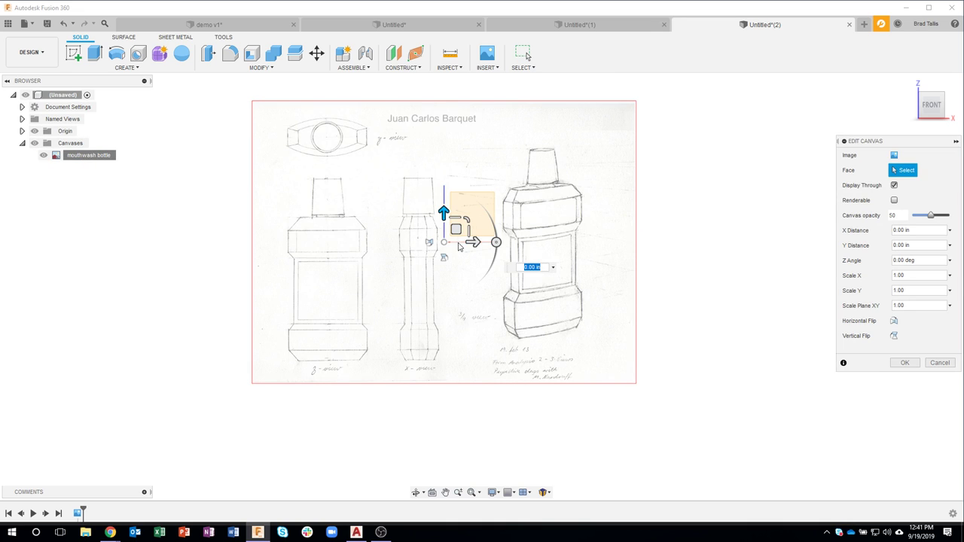
drag(456, 229, 571, 256)
scroll(441, 273, up, 4)
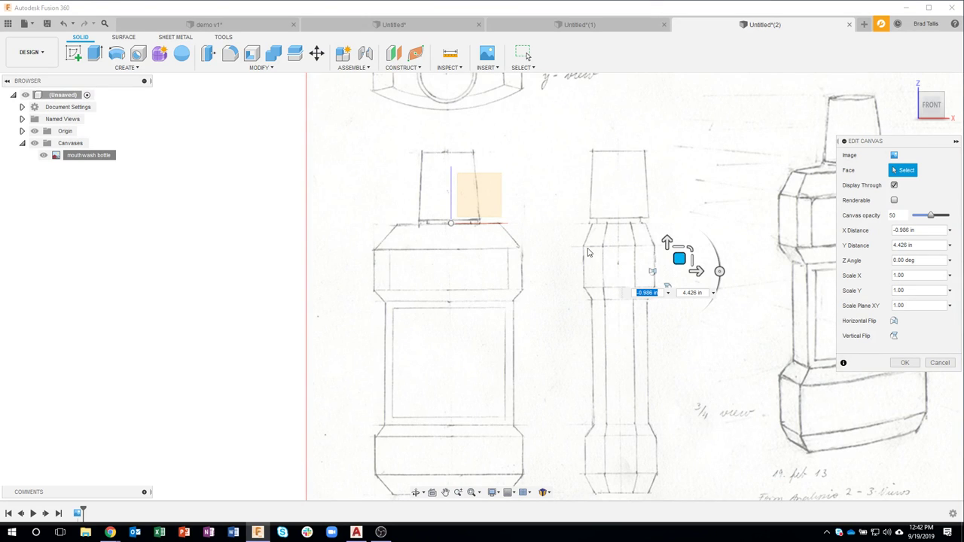
drag(698, 273, 701, 273)
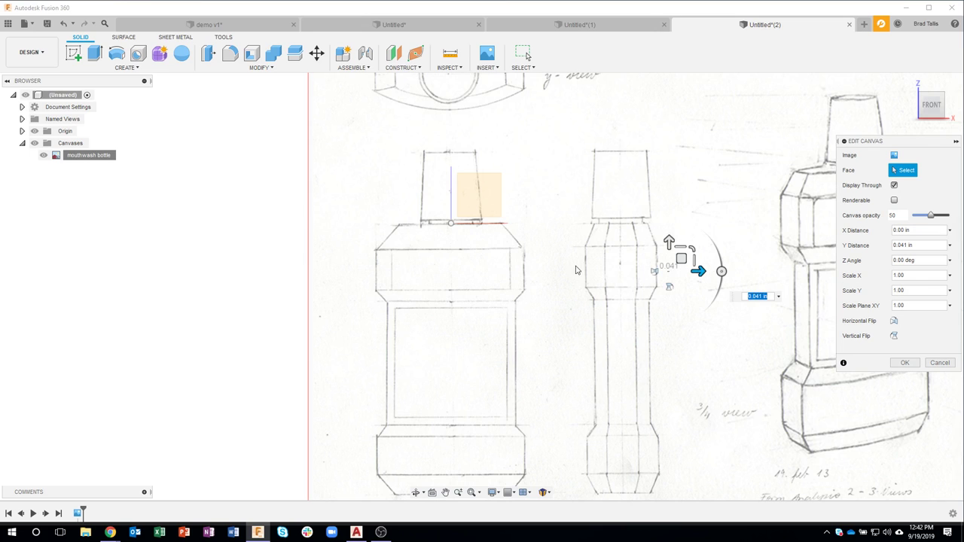
scroll(576, 270, up, 3)
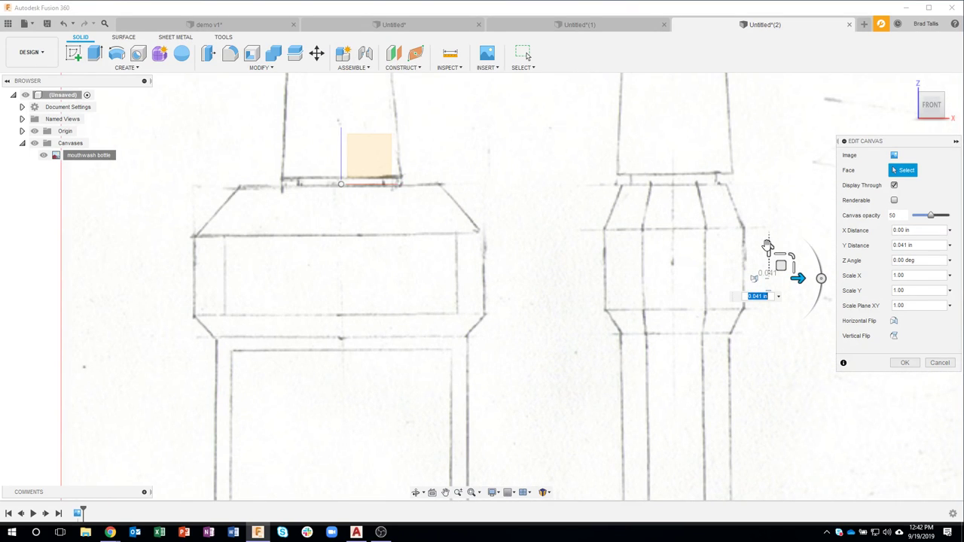
drag(767, 245, 767, 245)
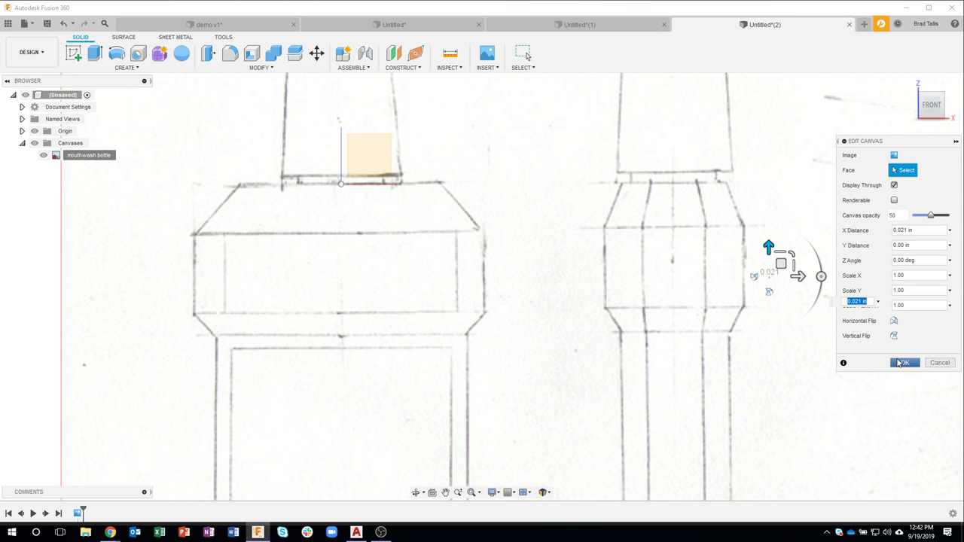
click(901, 362)
scroll(527, 366, down, 5)
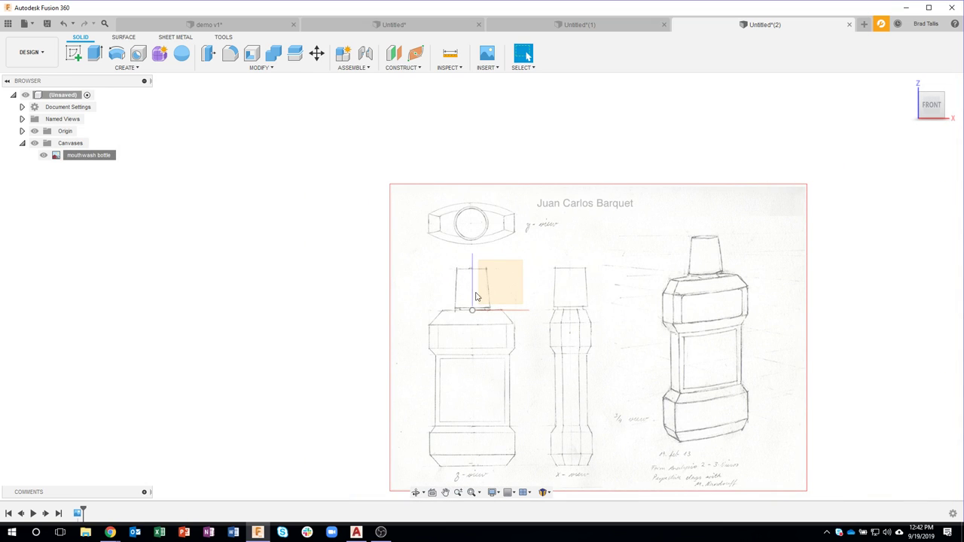
shift+middle_drag(476, 297, 323, 181)
Place mouthwash bottle.jpg as a new canvas on the YZ plane
click(488, 68)
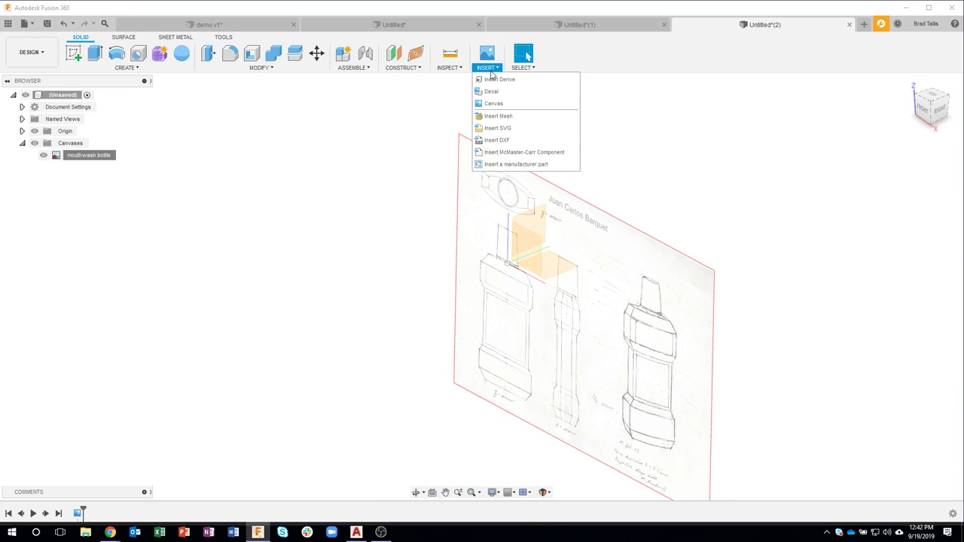
click(498, 104)
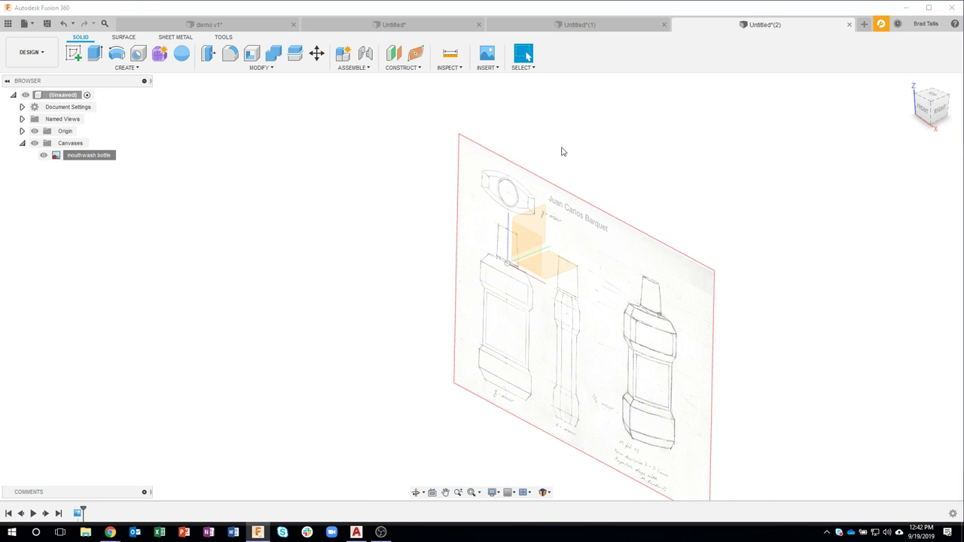
shift+middle_drag(561, 151, 577, 245)
click(576, 244)
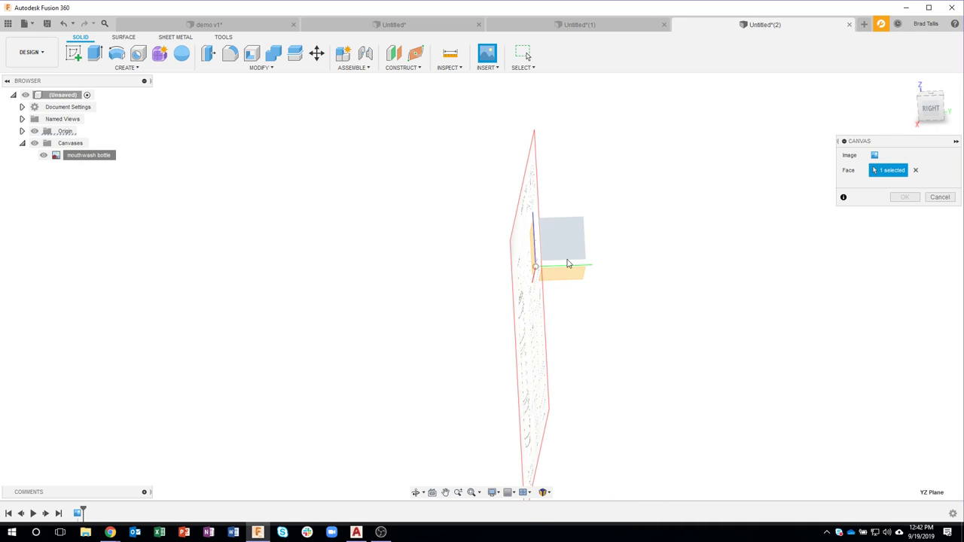
click(874, 155)
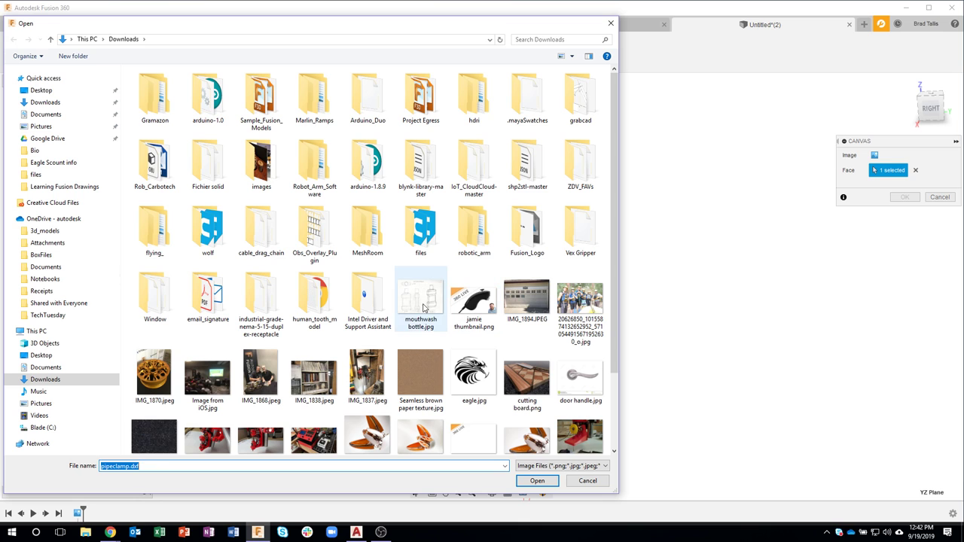
click(436, 296)
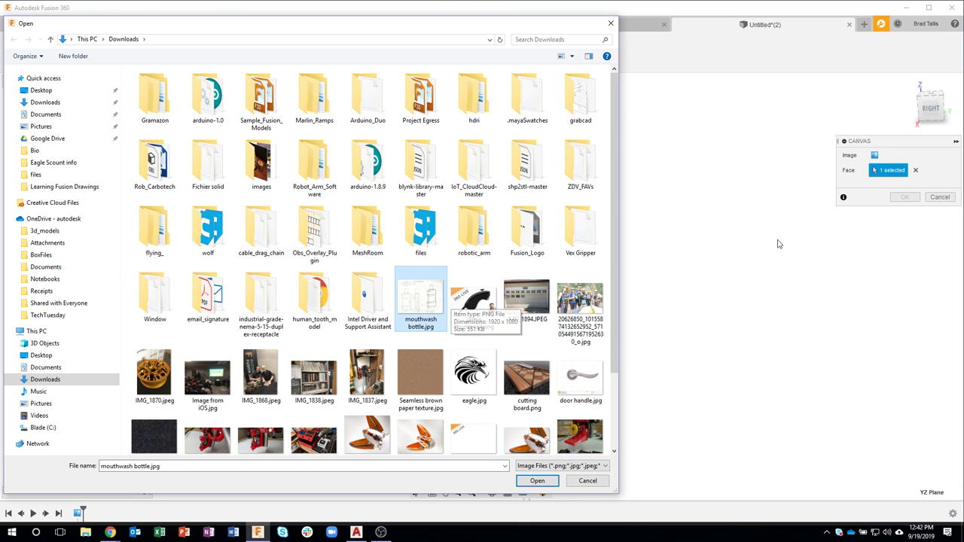
click(537, 481)
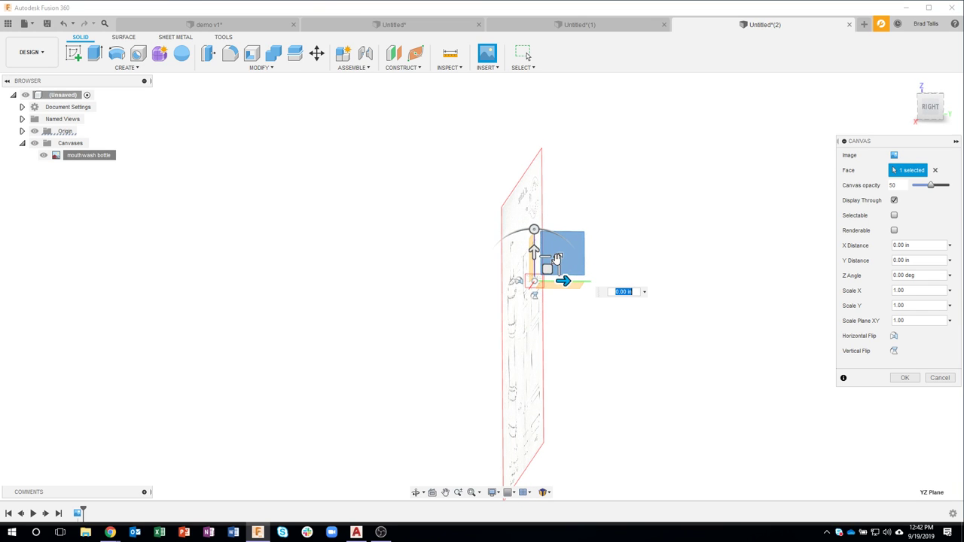
Scale the YZ canvas to about 8.683 and confirm it
drag(556, 256, 732, 135)
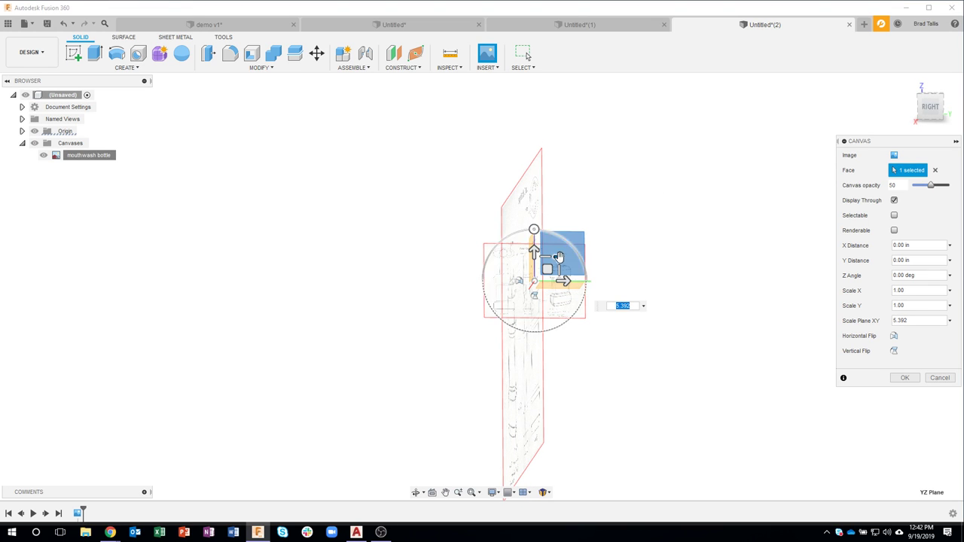
drag(557, 258, 641, 207)
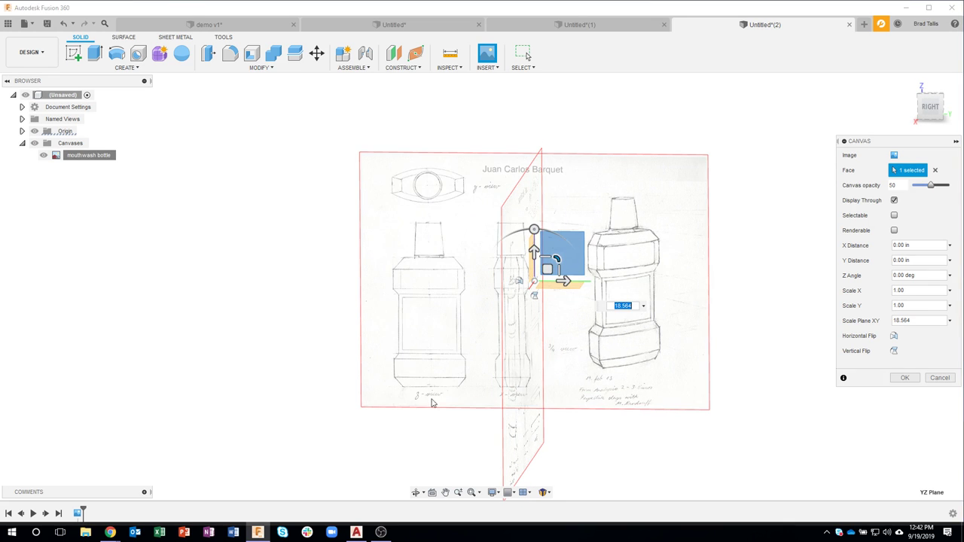
drag(556, 256, 420, 329)
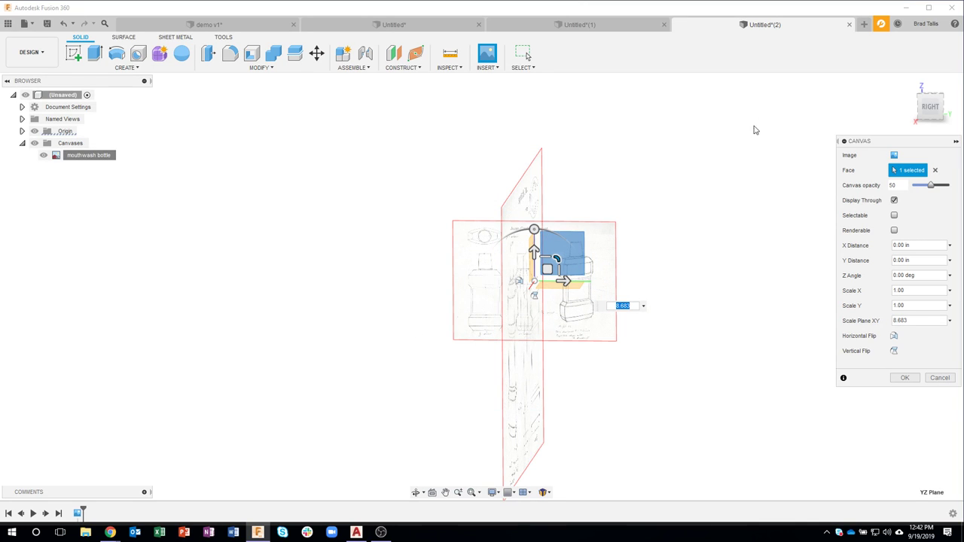
shift+middle_drag(567, 265, 517, 241)
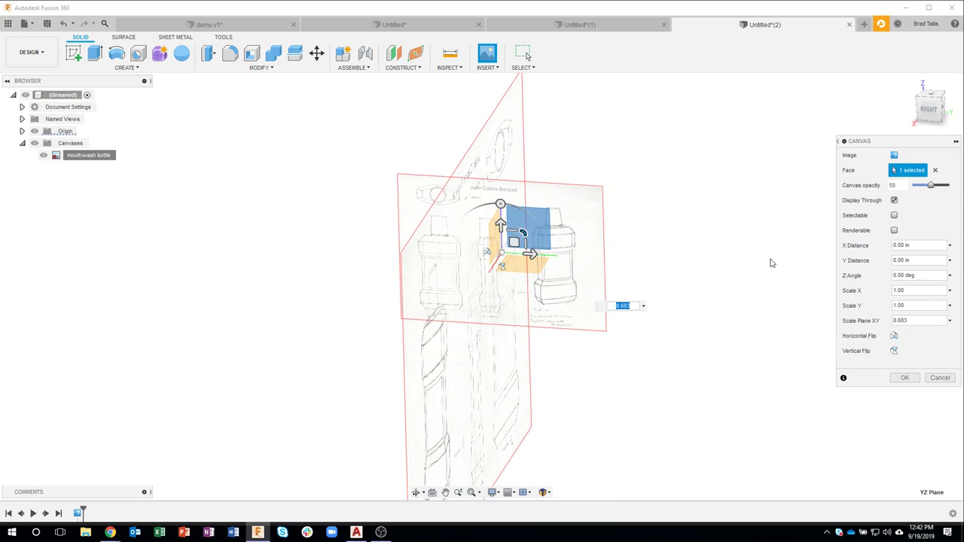
shift+middle_drag(770, 263, 866, 353)
click(905, 377)
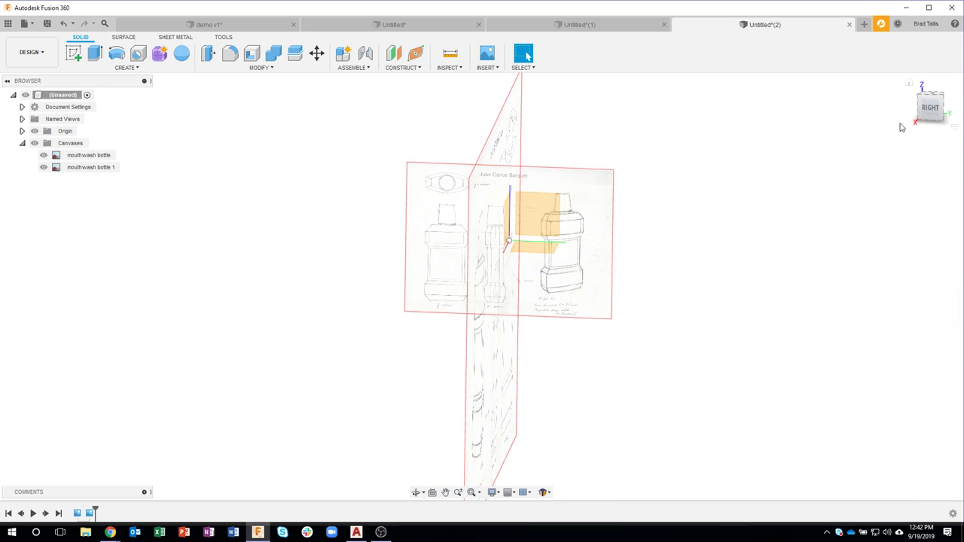
click(930, 107)
Calibrate the mouthwash bottle 1 canvas from the cap top to the bottle bottom
scroll(415, 333, up, 5)
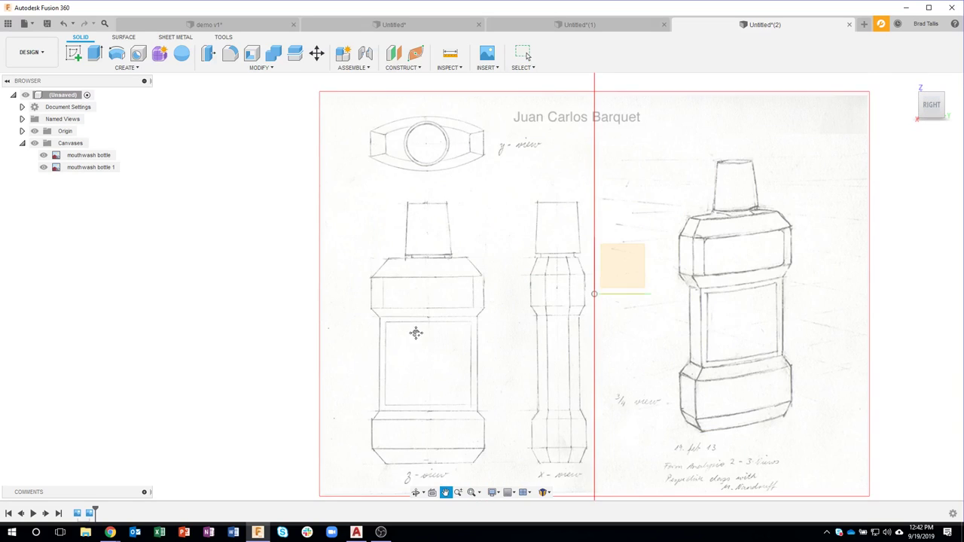
click(87, 167)
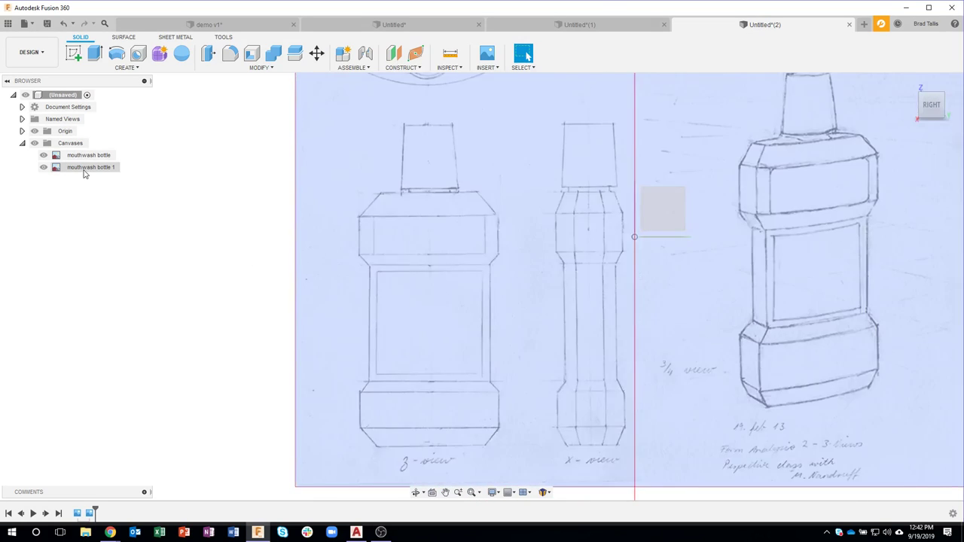
right_click(86, 167)
click(105, 204)
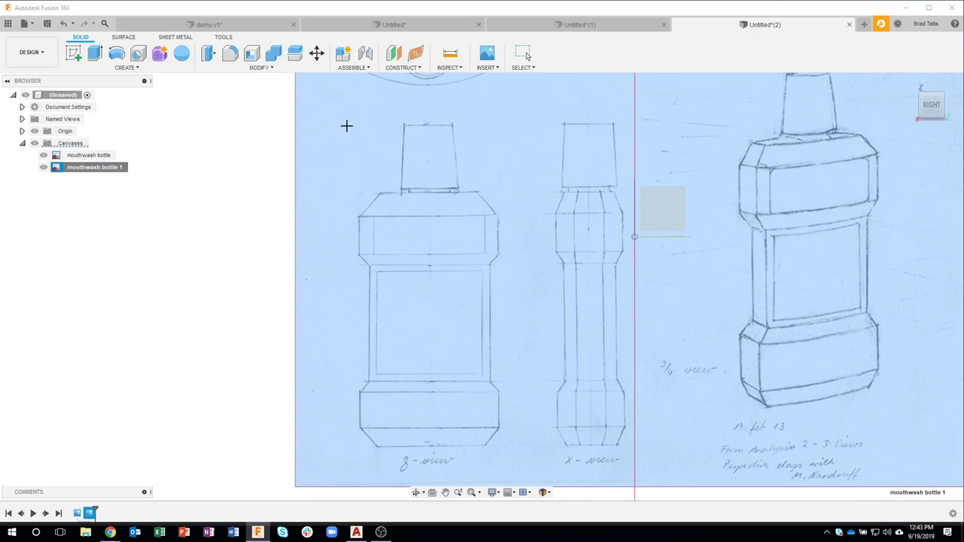
click(426, 124)
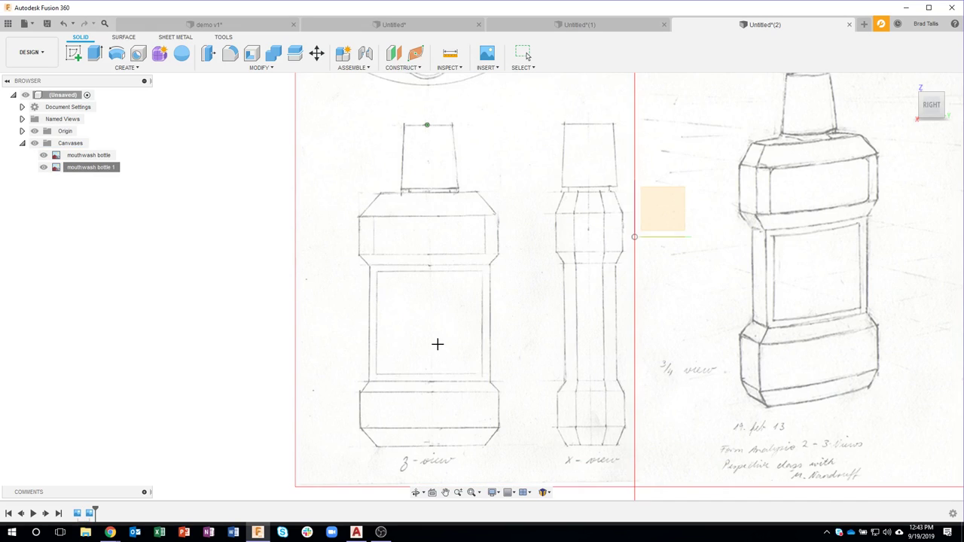
click(431, 446)
key(Return)
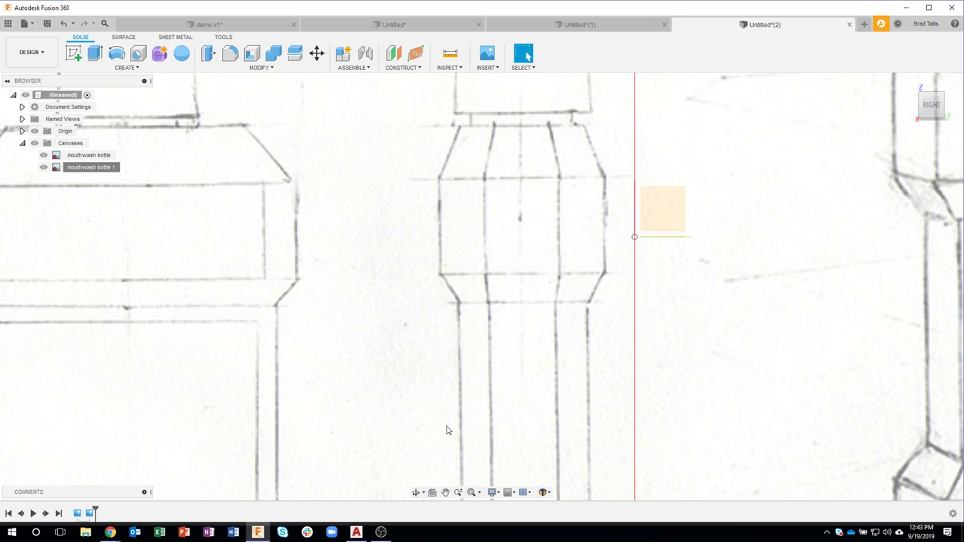
click(471, 491)
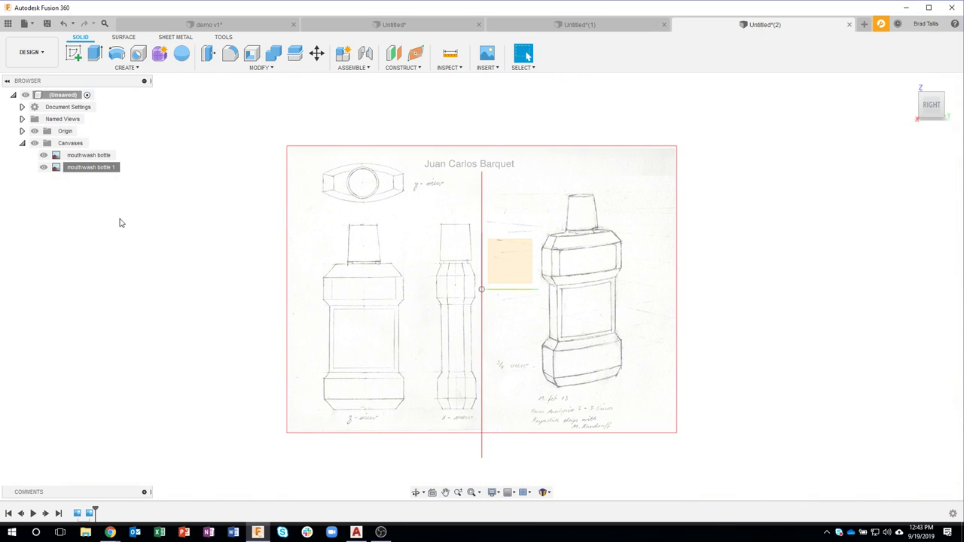
Shift the mouthwash bottle 1 canvas by 0.004 in so its neck meets the origin
right_click(75, 174)
click(97, 185)
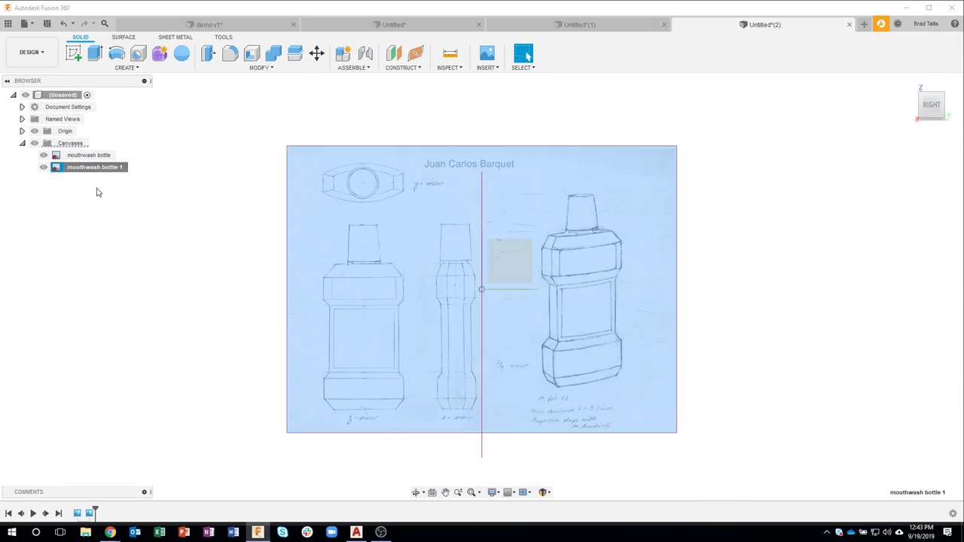
scroll(511, 281, up, 5)
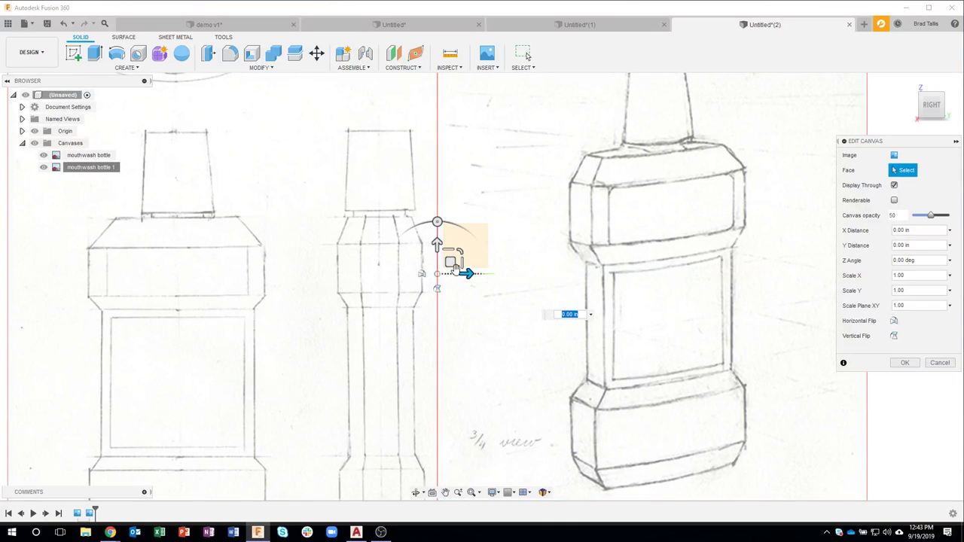
drag(464, 274, 508, 320)
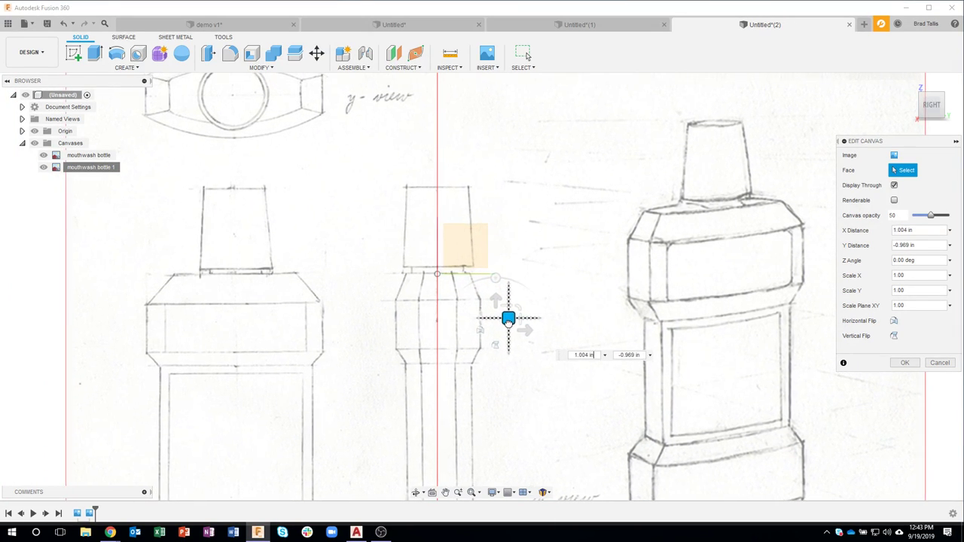
scroll(503, 320, up, 4)
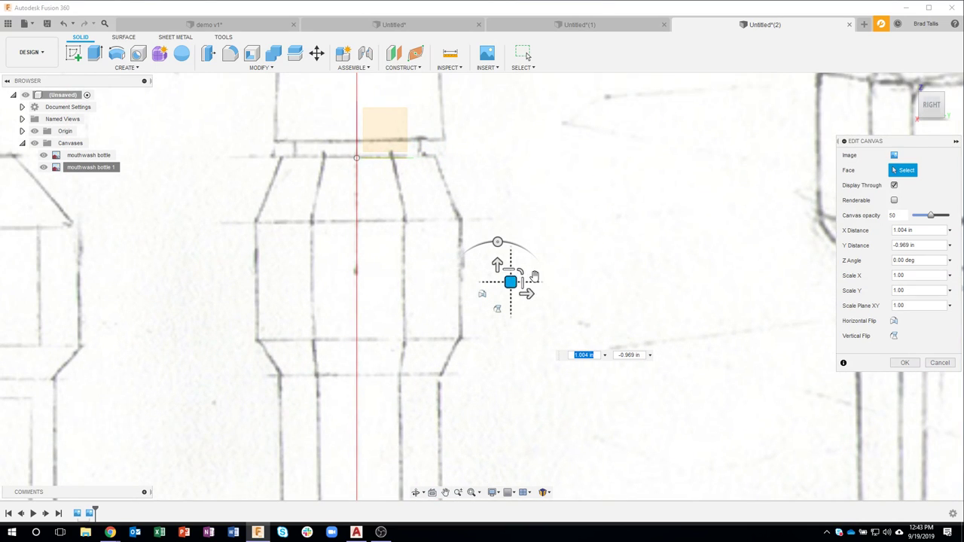
drag(497, 262, 498, 264)
drag(527, 293, 527, 295)
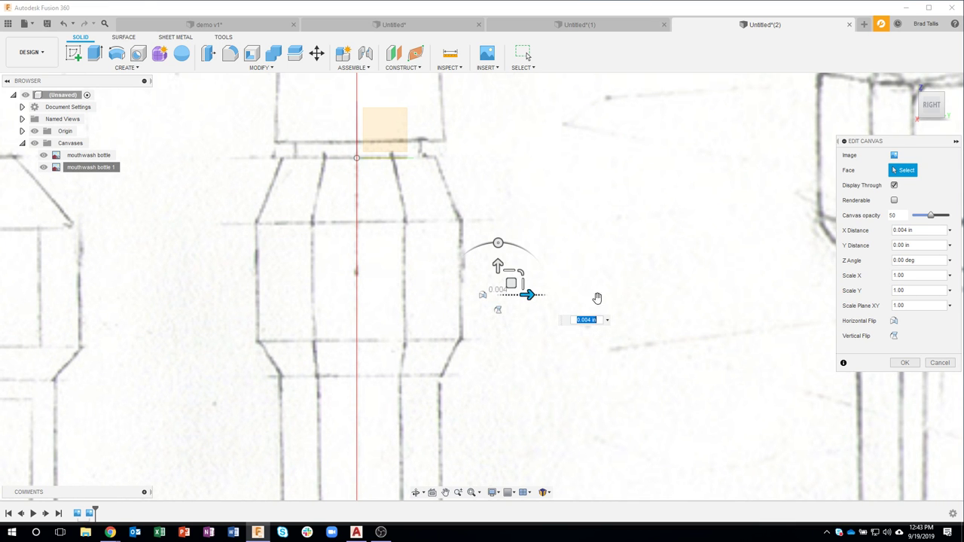
click(902, 363)
scroll(637, 359, down, 8)
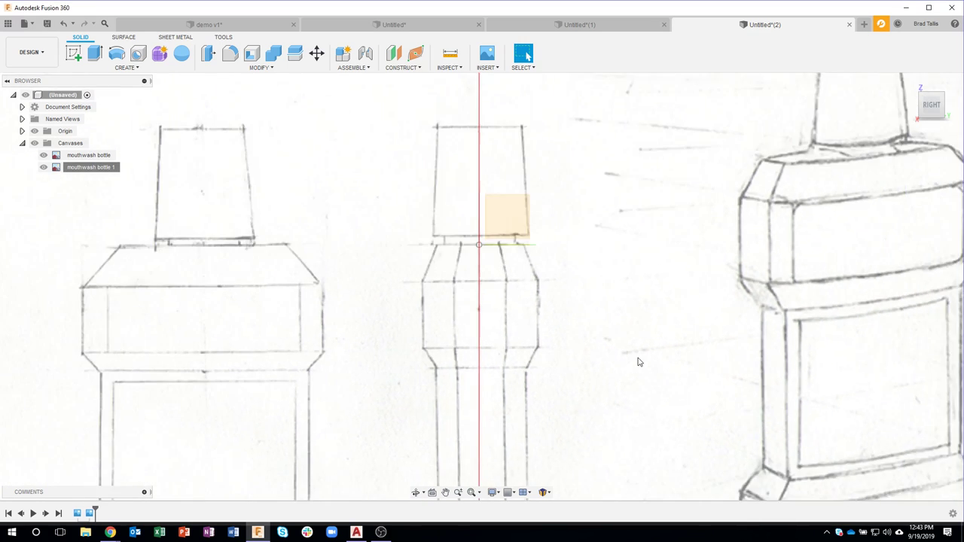
mouse_move(599, 306)
shift+middle_down()
mouse_move(620, 312)
mouse_move(422, 244)
mouse_move(402, 194)
shift+middle_up()
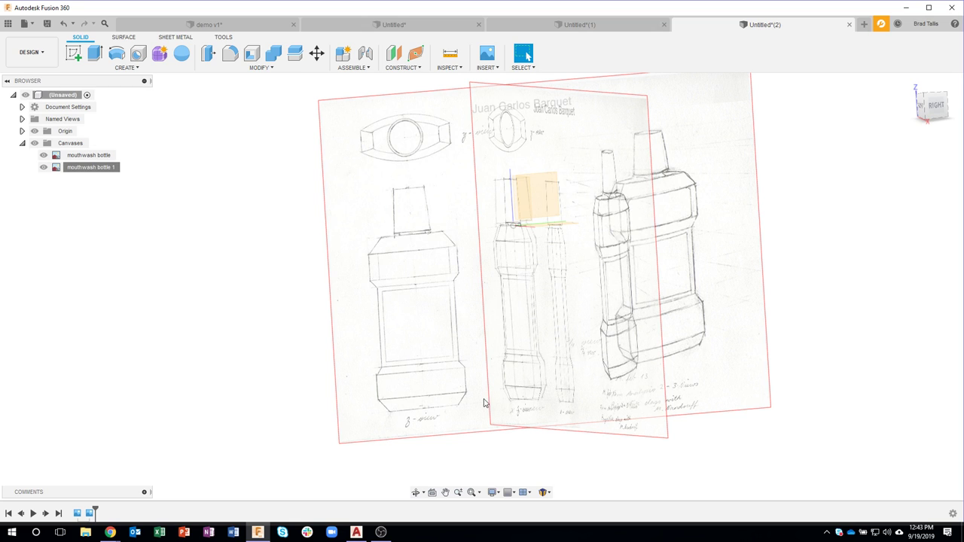
Orbit around both bottle canvases to check they cross at the origin
shift+middle_drag(535, 229, 419, 181)
scroll(509, 227, up, 3)
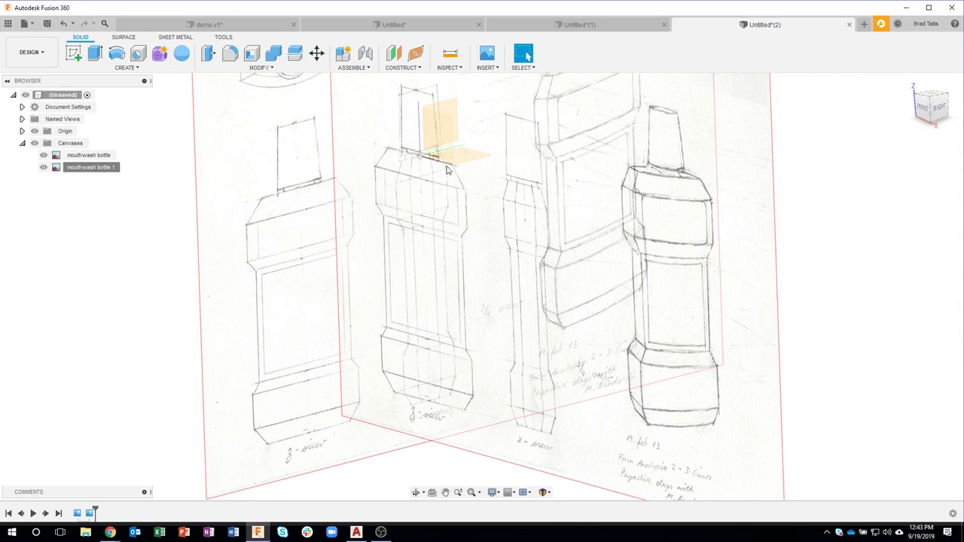
mouse_move(385, 260)
shift+middle_down()
mouse_move(406, 252)
mouse_move(442, 291)
mouse_move(490, 224)
mouse_move(441, 267)
mouse_move(402, 258)
mouse_move(148, 132)
mouse_move(393, 67)
mouse_move(484, 64)
shift+middle_up()
Add mouthwash bottle.jpg as a third canvas on the XY plane, scaled to about 11.985
click(486, 67)
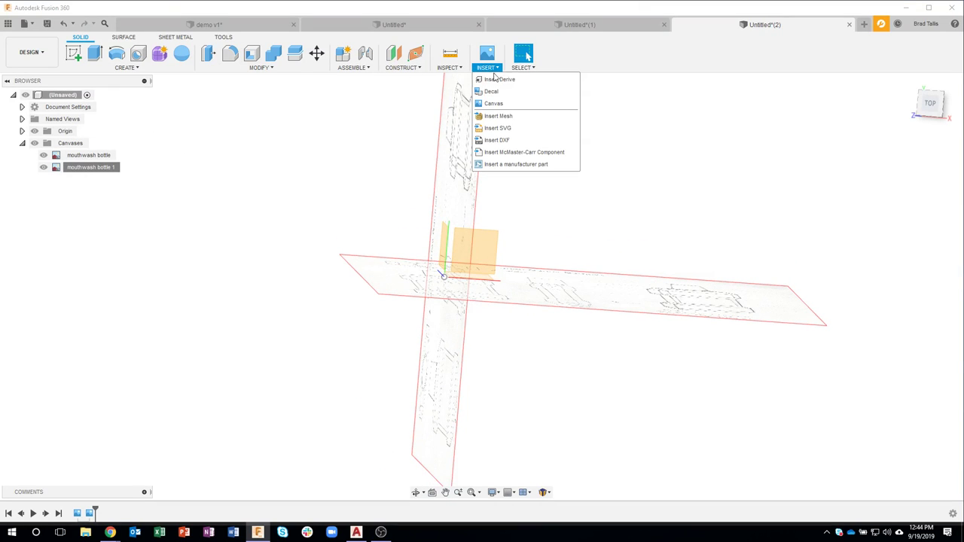
click(493, 103)
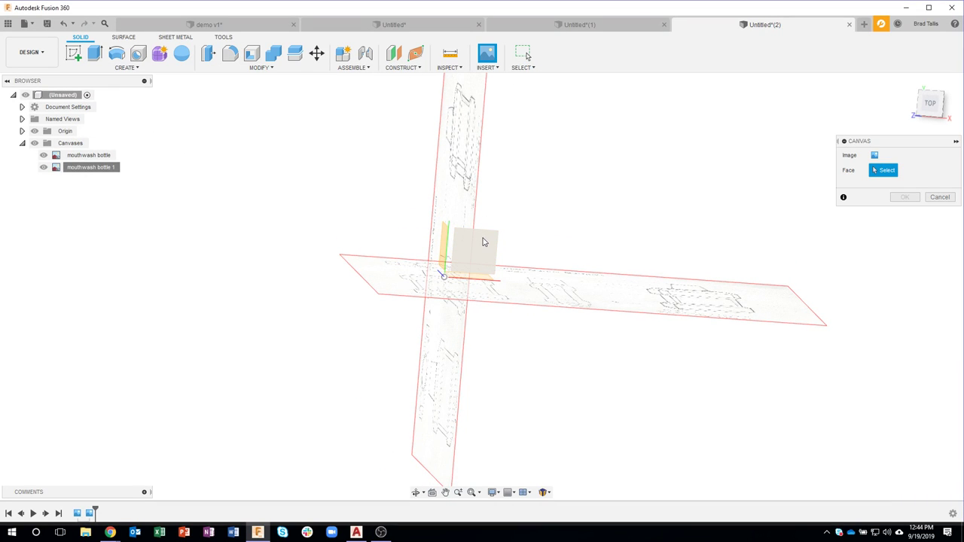
click(484, 241)
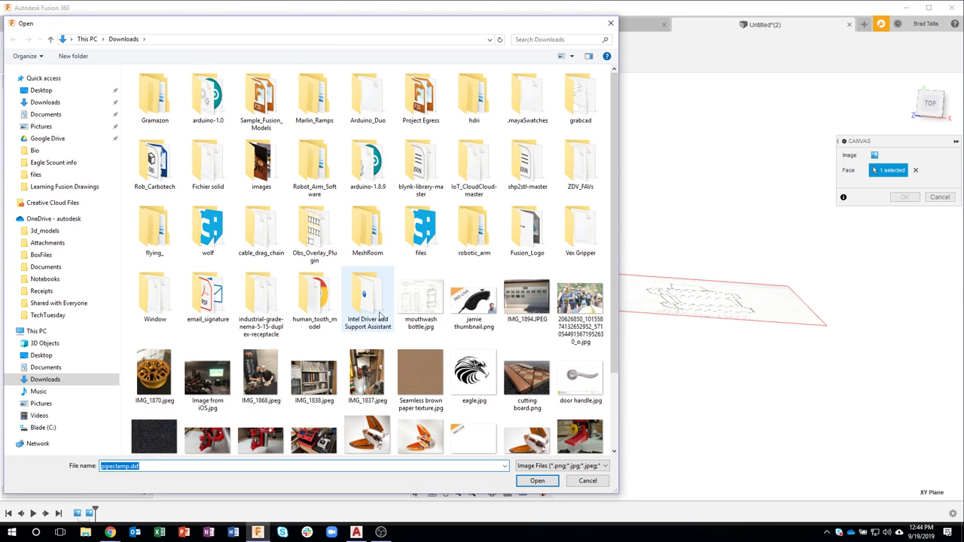
click(421, 299)
click(537, 480)
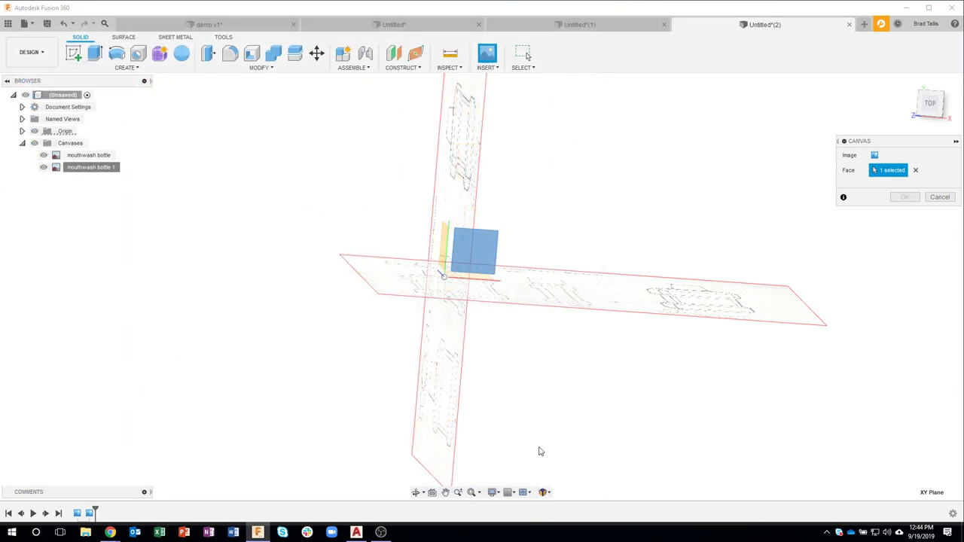
drag(485, 250, 575, 239)
scroll(561, 243, up, 3)
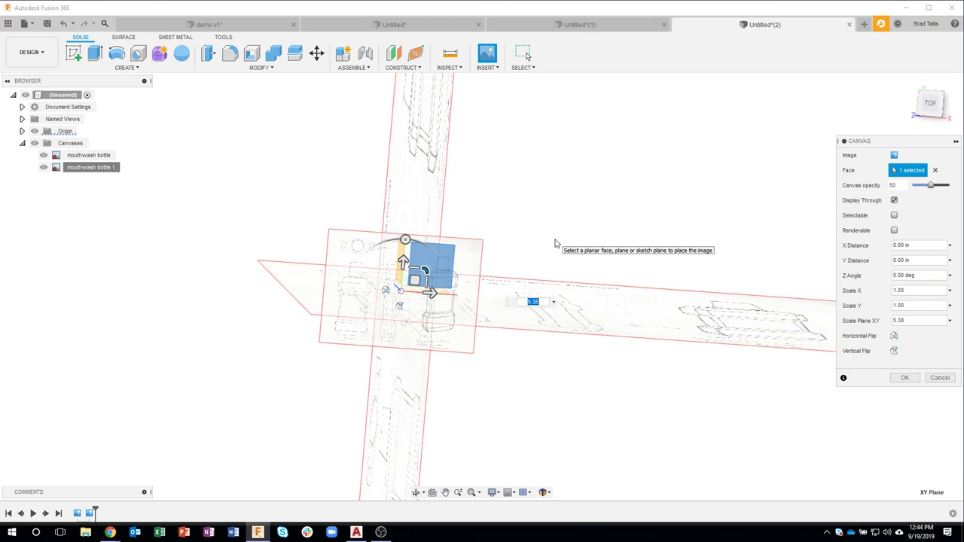
drag(433, 253, 500, 242)
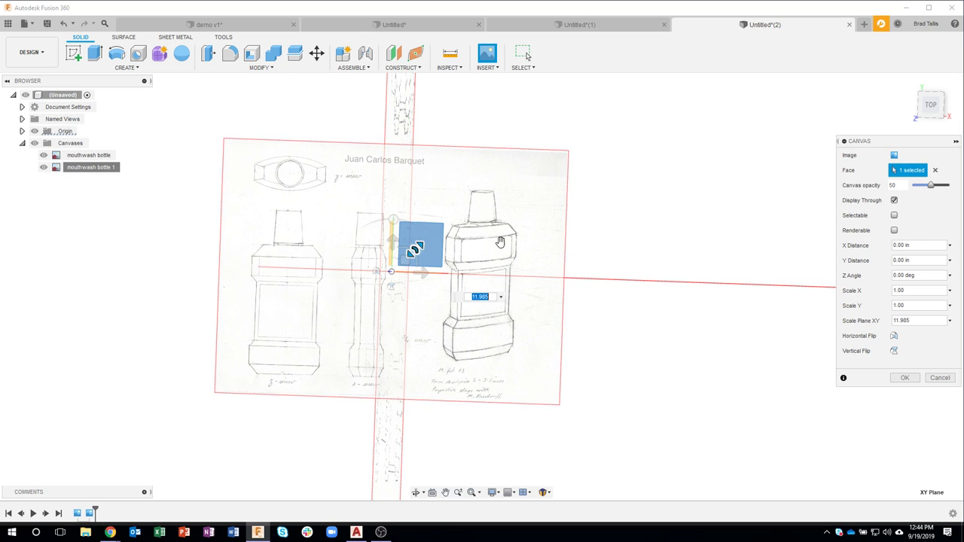
click(904, 377)
click(930, 106)
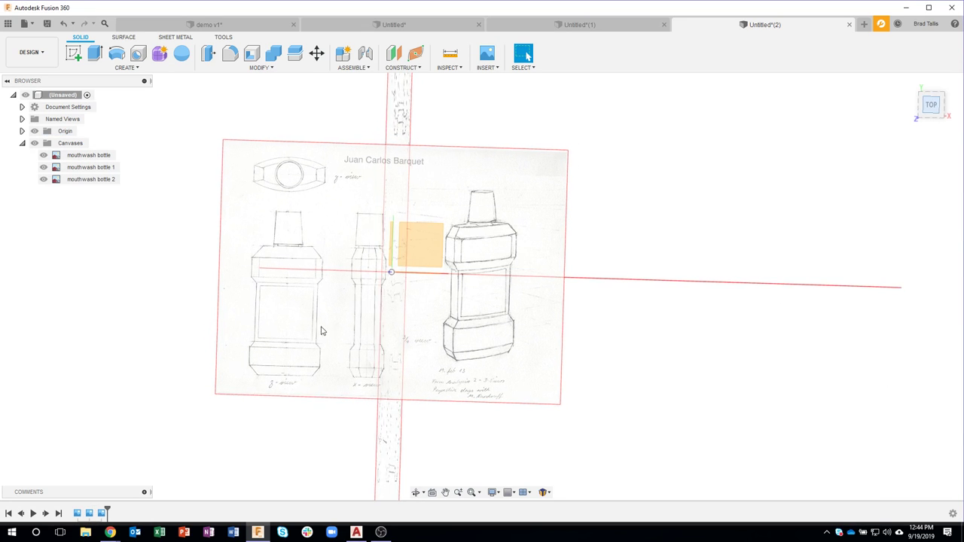
Calibrate mouthwash bottle 2 from the bottle's base to its top as 7.5 in
right_click(96, 183)
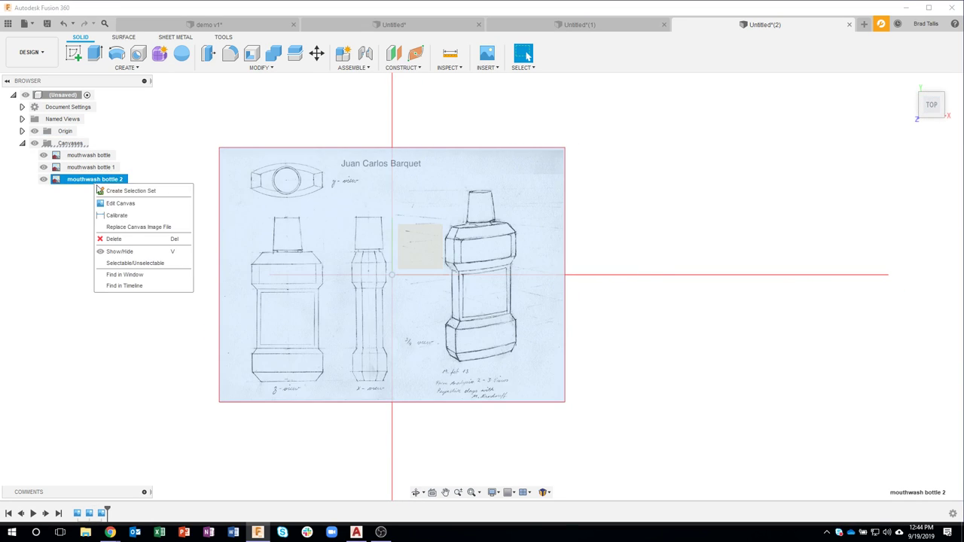
click(114, 215)
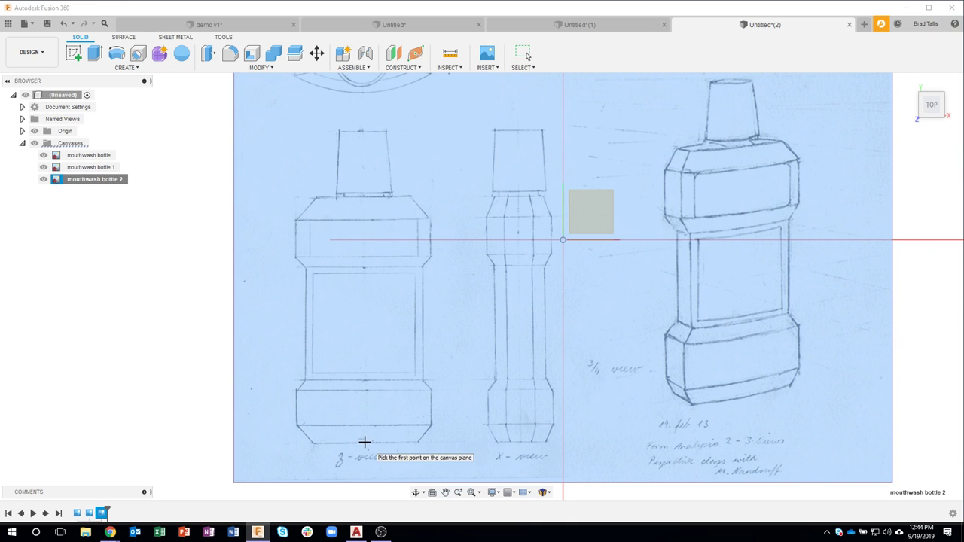
click(365, 442)
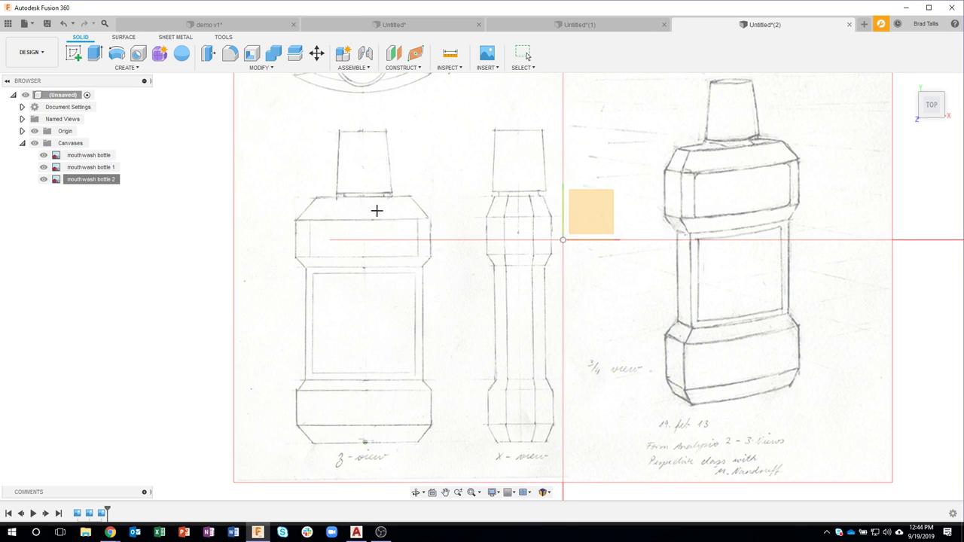
click(362, 130)
text(7.5)
key(Return)
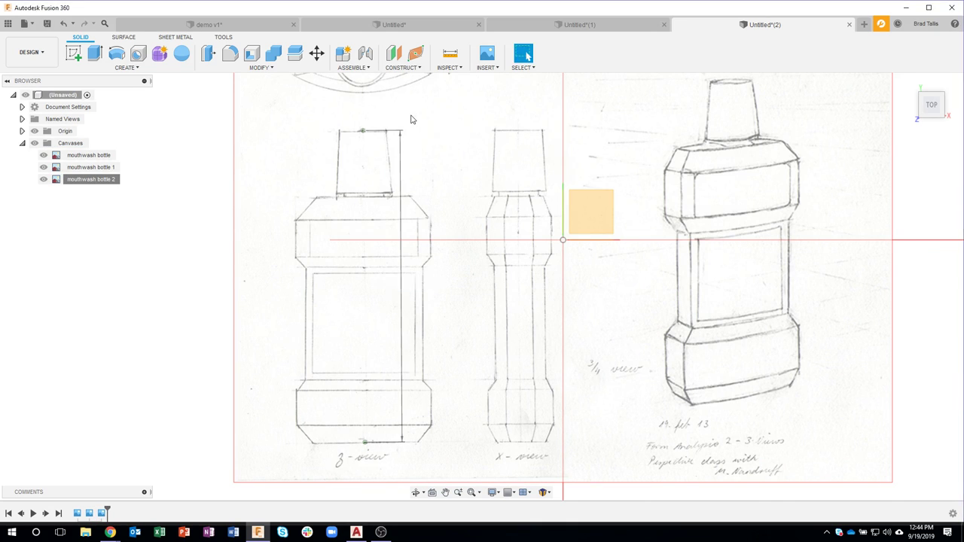
scroll(412, 119, down, 5)
middle_drag(421, 125, 430, 271)
Move the mouthwash bottle 2 canvas to X 4.513 in, Y -4.034 in, centring its cap circle on the origin
right_click(103, 187)
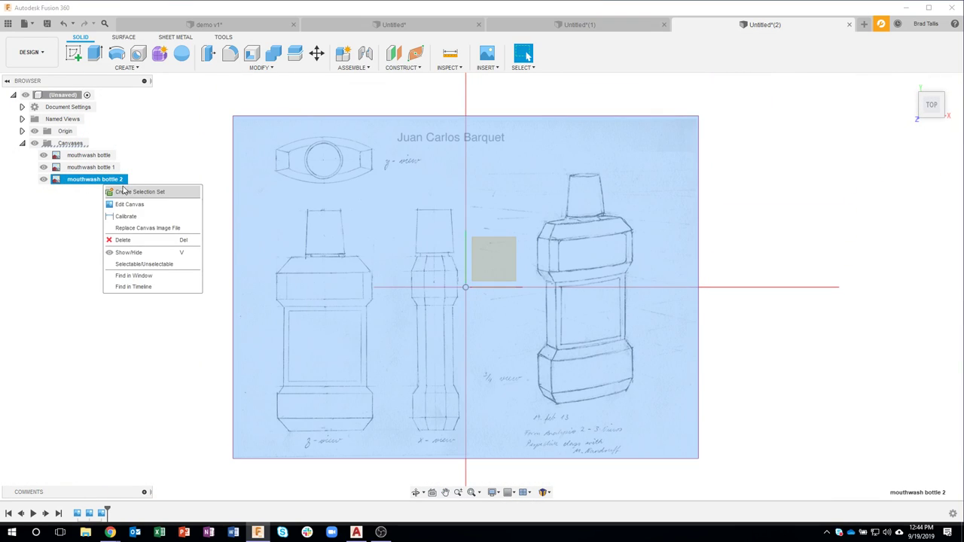
click(126, 203)
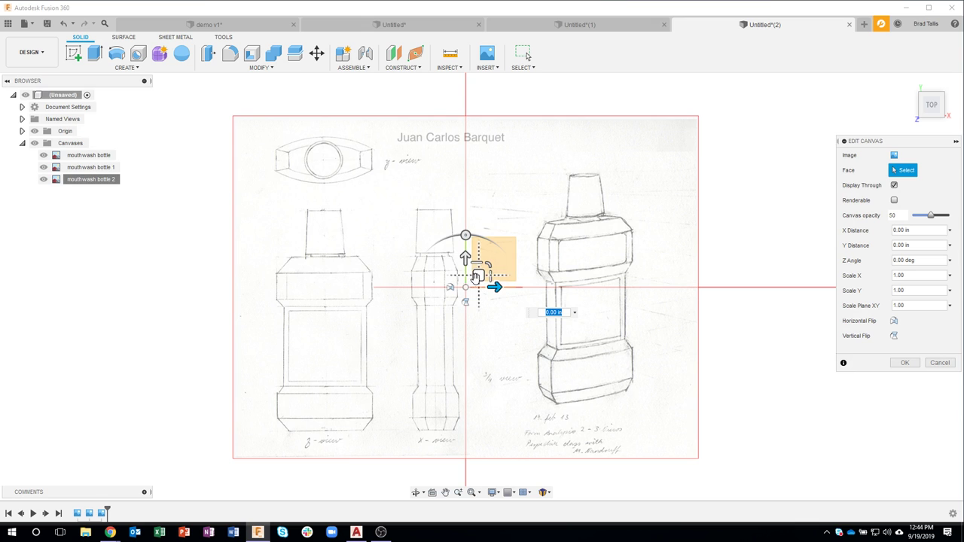
drag(498, 302, 622, 405)
scroll(558, 363, up, 5)
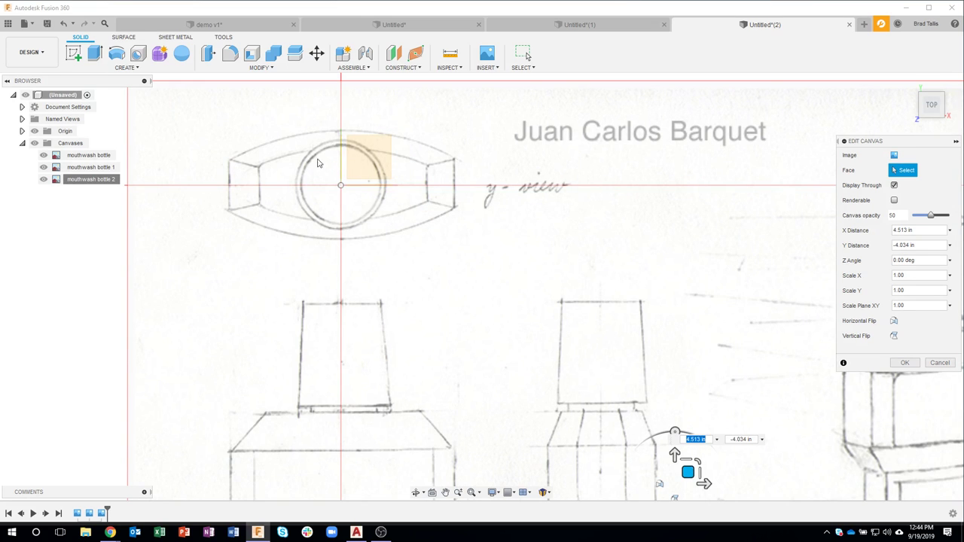
click(903, 363)
shift+middle_drag(866, 361, 540, 296)
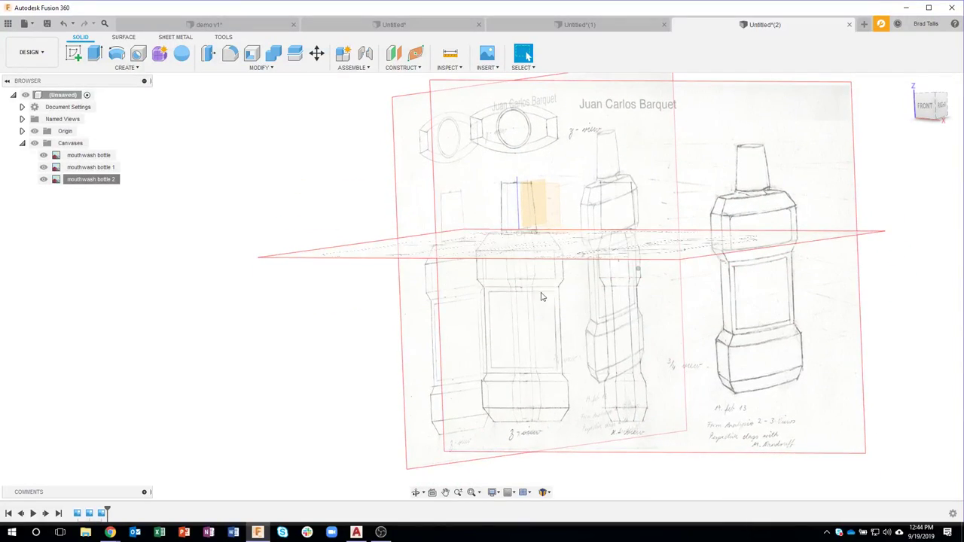
mouse_move(533, 332)
shift+middle_down()
mouse_move(517, 364)
mouse_move(602, 333)
mouse_move(685, 277)
mouse_move(595, 265)
mouse_move(534, 211)
mouse_move(463, 234)
mouse_move(470, 245)
mouse_move(597, 208)
mouse_move(542, 301)
mouse_move(497, 329)
mouse_move(569, 317)
mouse_move(650, 363)
shift+middle_up()
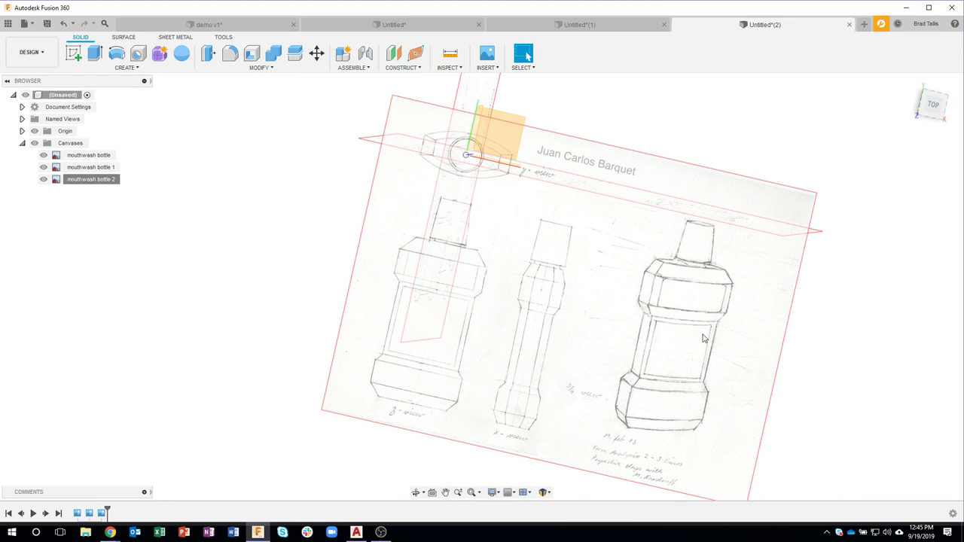
shift+middle_drag(412, 290, 630, 443)
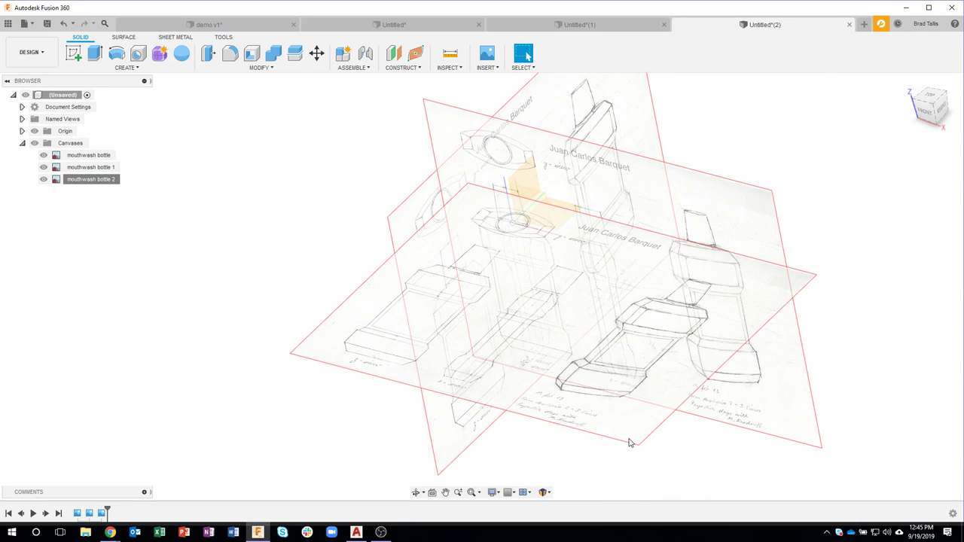
shift+middle_drag(634, 442, 553, 203)
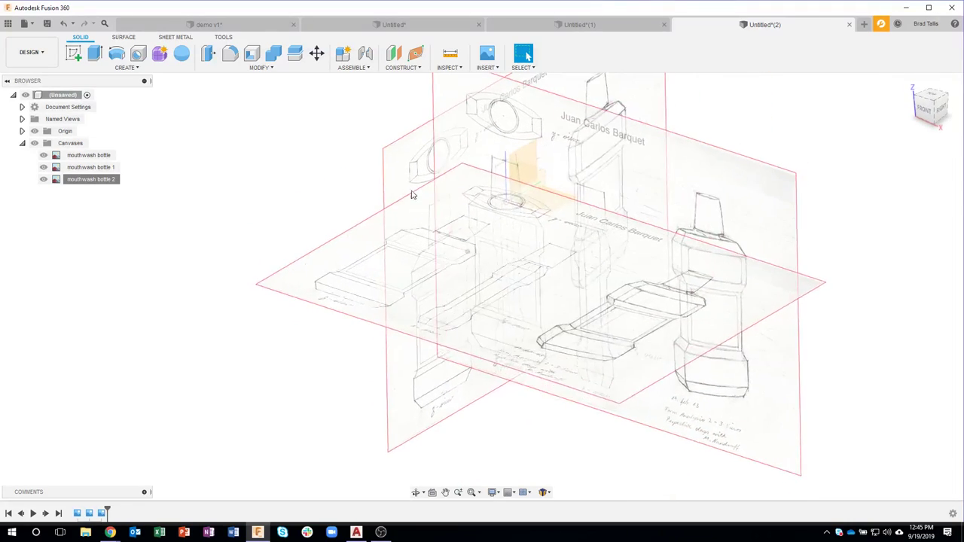
Draw a T-spline box footprint of 3.061 × 1.483 in from the origin around the top-view oval
click(159, 54)
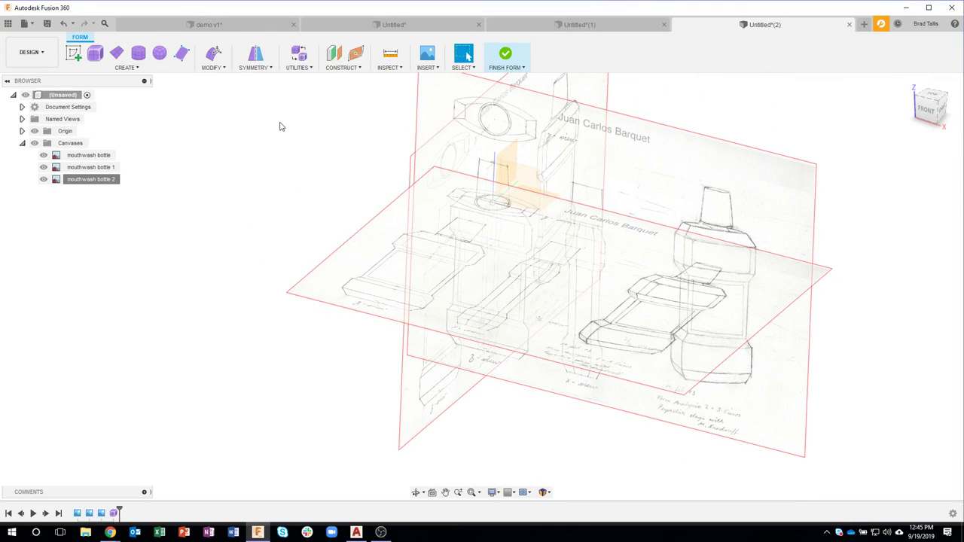
click(95, 52)
shift+middle_drag(440, 189, 497, 205)
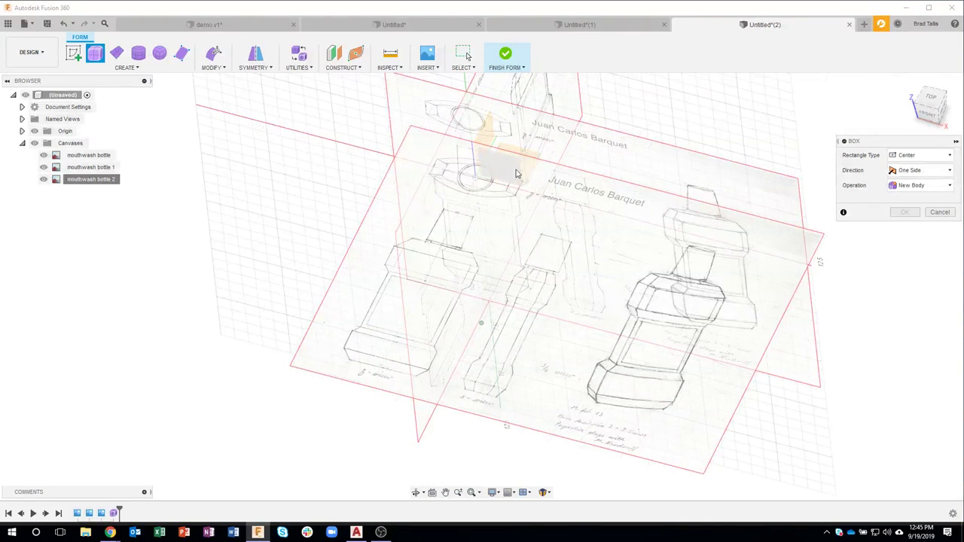
click(929, 101)
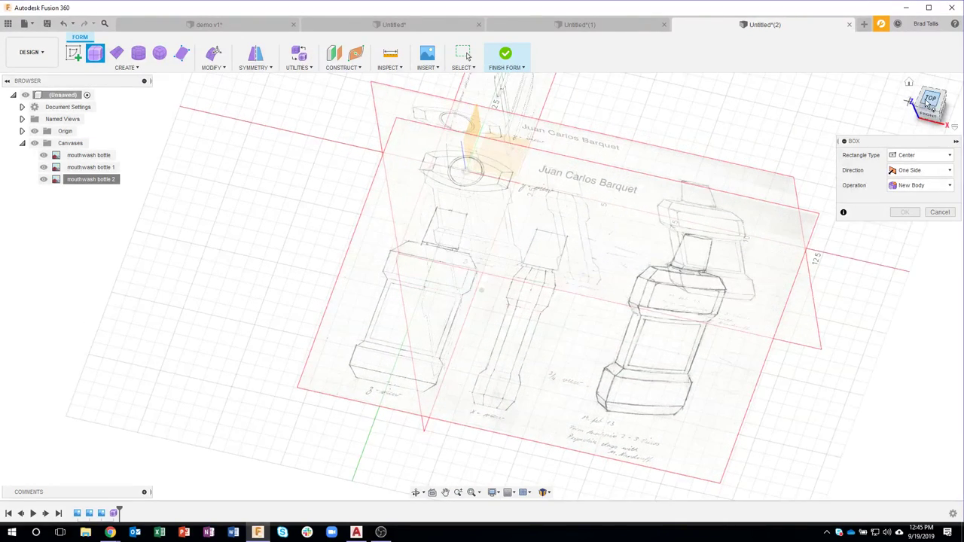
scroll(496, 205, up, 6)
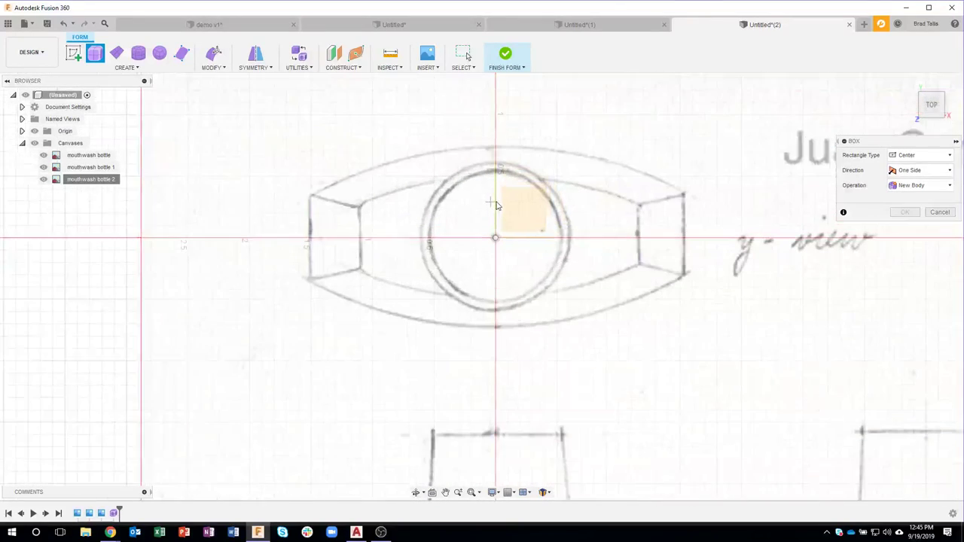
click(494, 238)
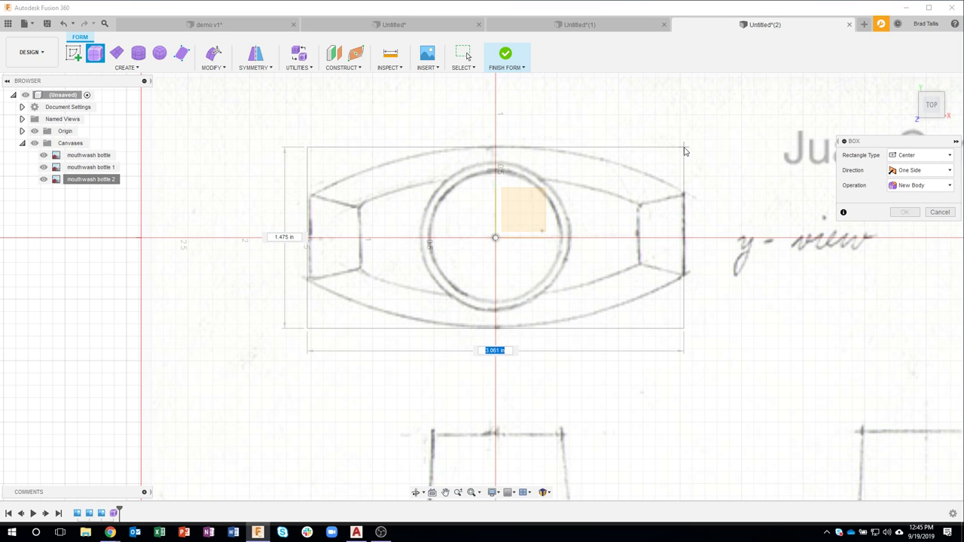
click(683, 151)
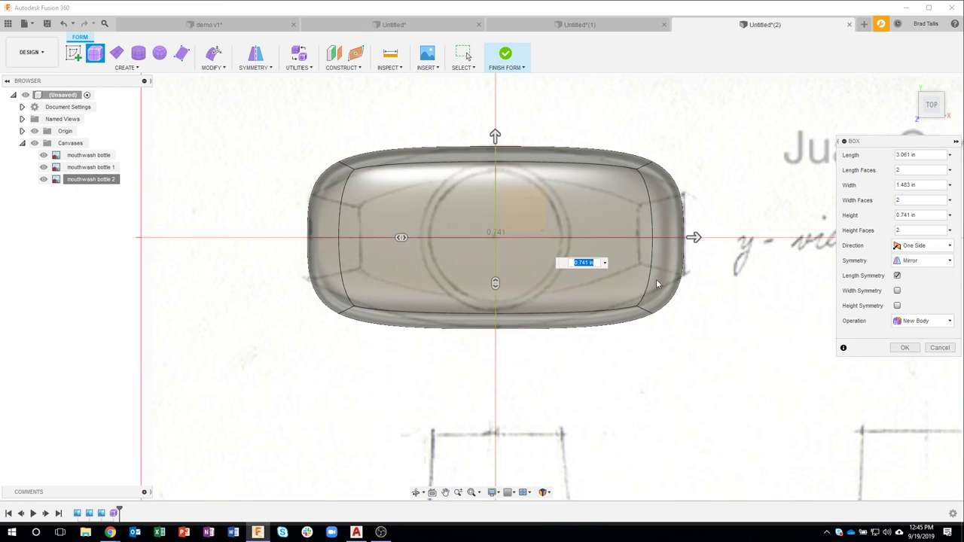
Give the box a height of -5.543 in with 7 height faces
shift+middle_drag(656, 279, 637, 207)
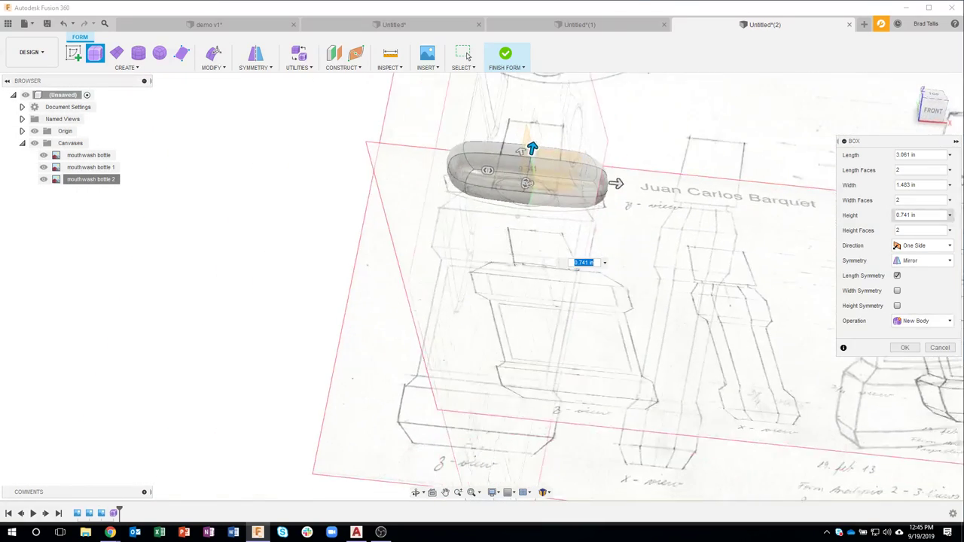
click(932, 110)
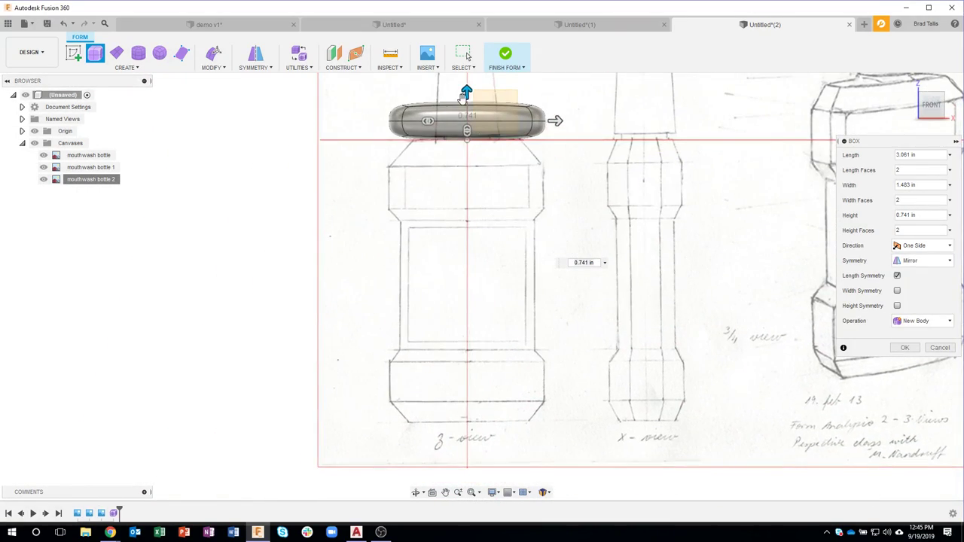
mouse_move(467, 91)
mouse_down()
mouse_move(489, 254)
mouse_move(489, 409)
mouse_move(479, 412)
mouse_up()
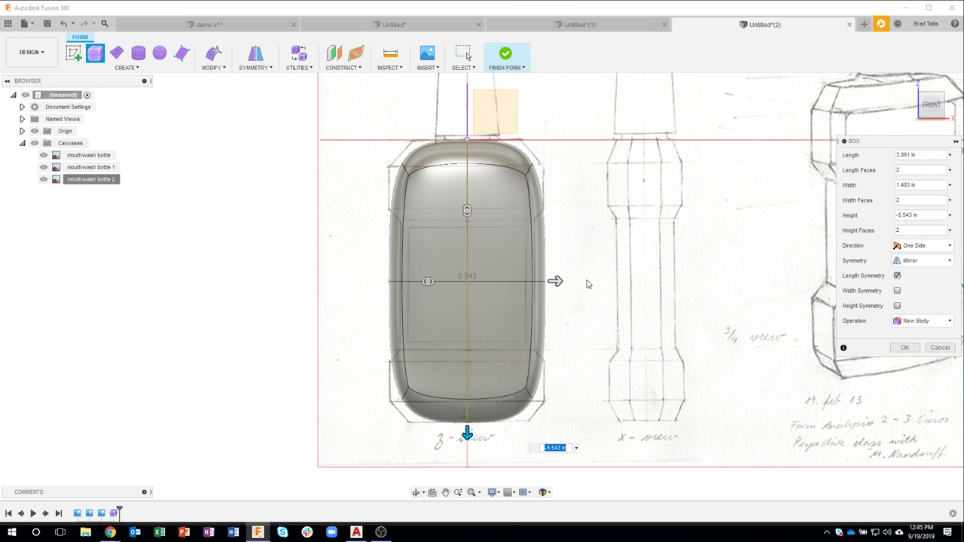
drag(467, 210, 475, 265)
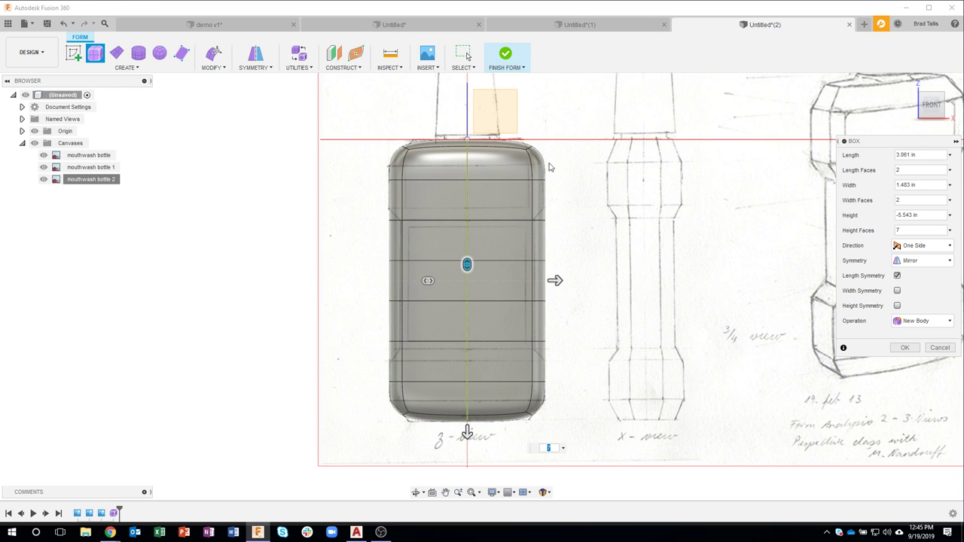
Commit the box form and start Mirror - Internal on the opposite upper faces
click(904, 348)
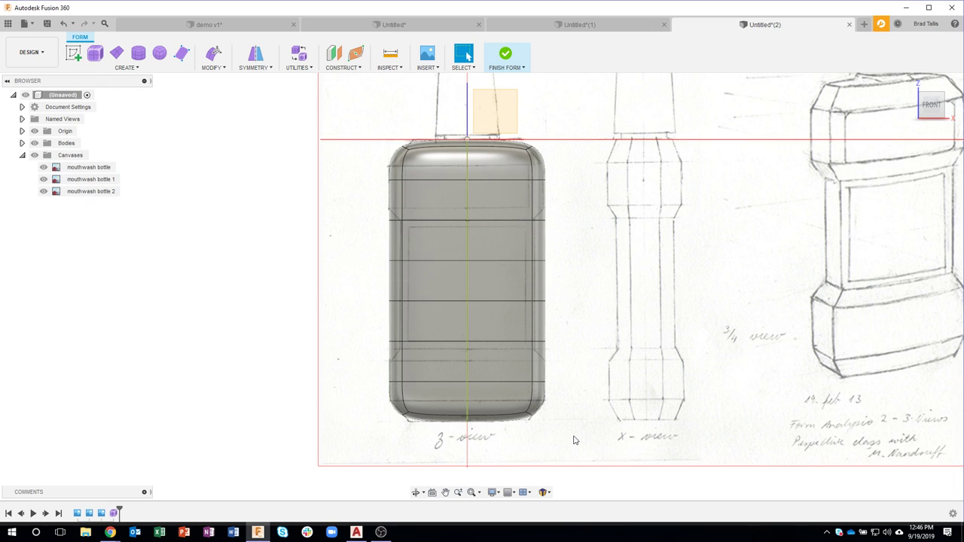
click(256, 65)
click(499, 204)
click(445, 200)
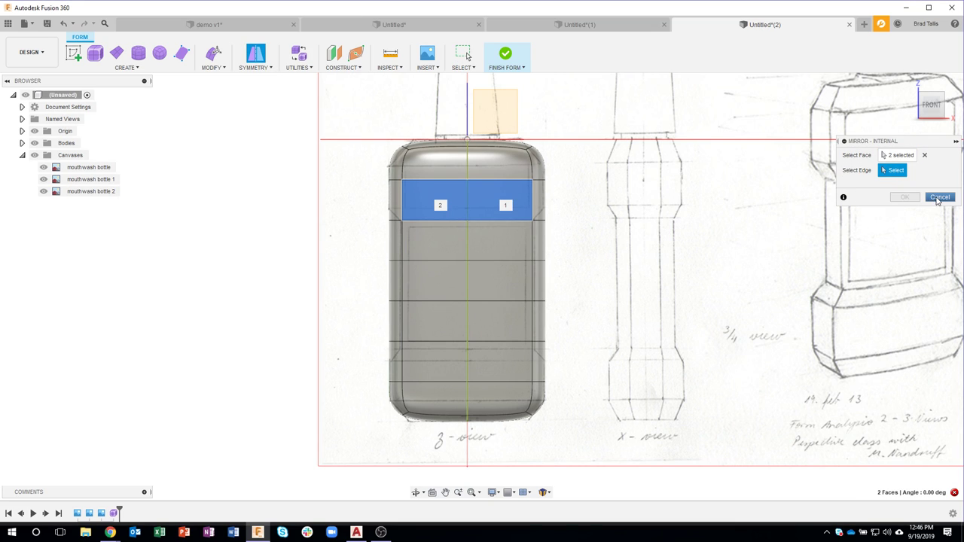
Try mirroring the left and right side faces, then cancel the failed symmetry
shift+middle_drag(872, 210, 923, 163)
click(929, 106)
click(546, 271)
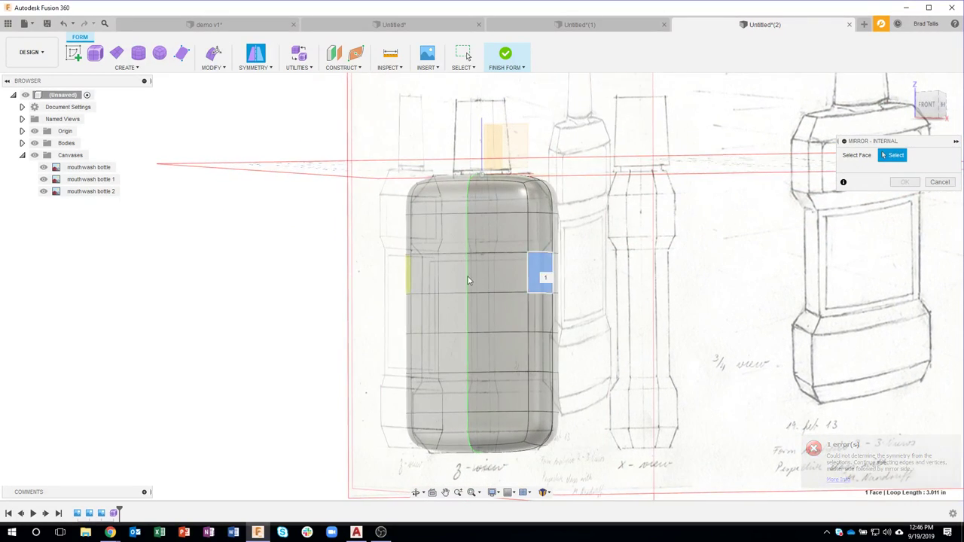
click(400, 282)
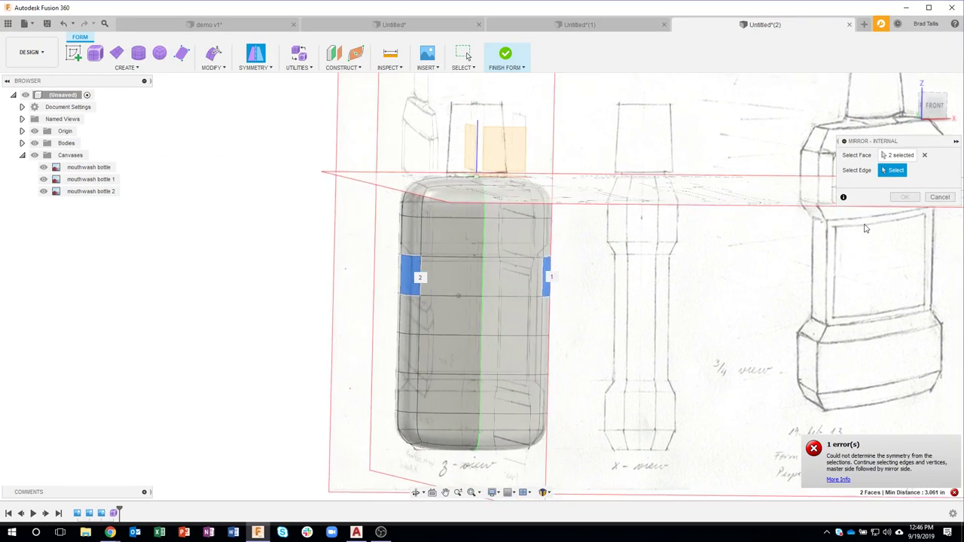
shift+middle_drag(894, 203, 924, 202)
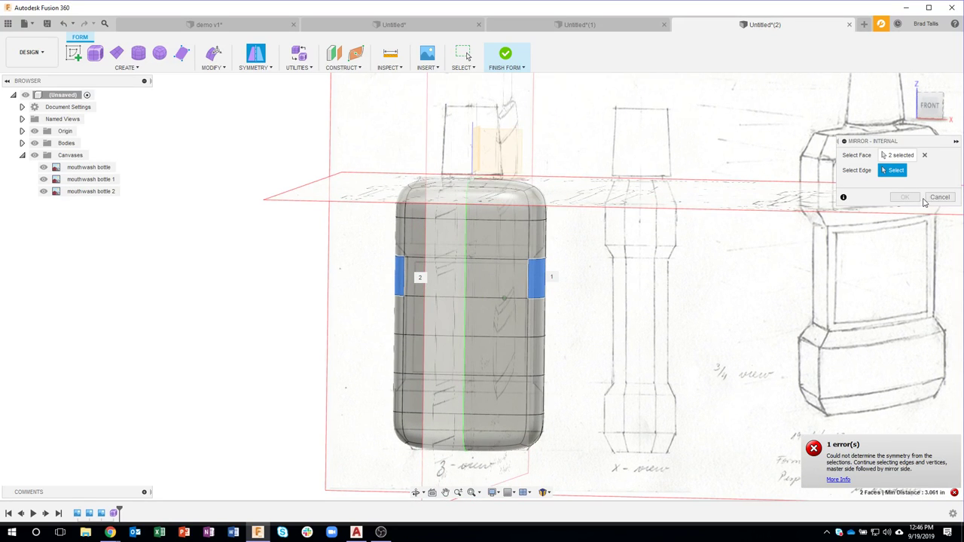
click(939, 198)
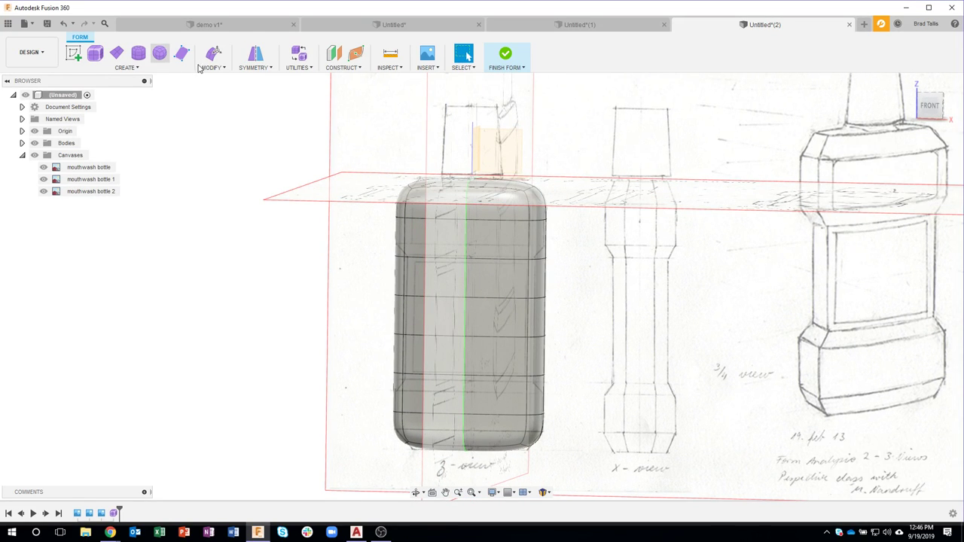
mouse_move(354, 181)
shift+middle_down()
mouse_move(456, 201)
mouse_move(484, 219)
mouse_move(471, 196)
mouse_move(491, 247)
mouse_move(430, 207)
mouse_move(320, 198)
mouse_move(387, 286)
shift+middle_up()
Crease the bottom and corner edges of the bottle's base
scroll(465, 368, up, 6)
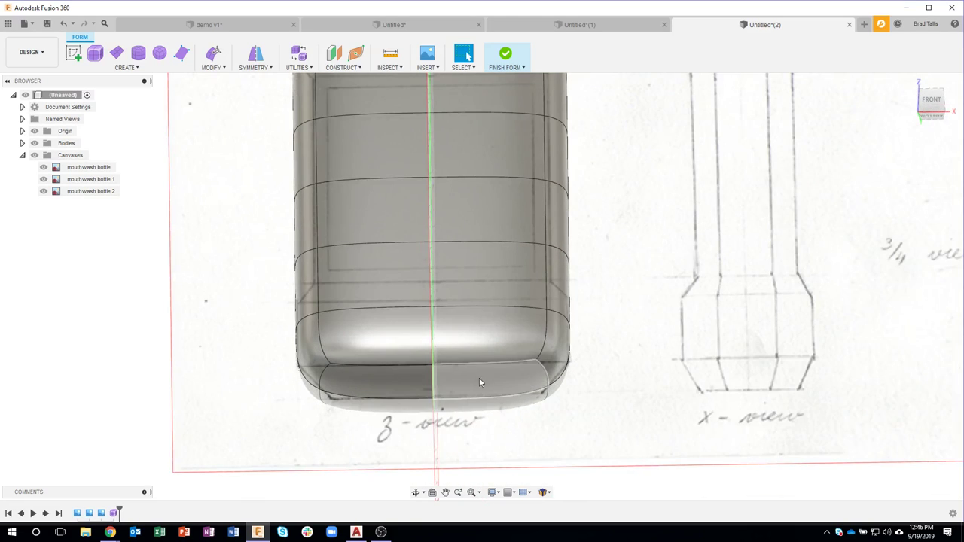
click(474, 367)
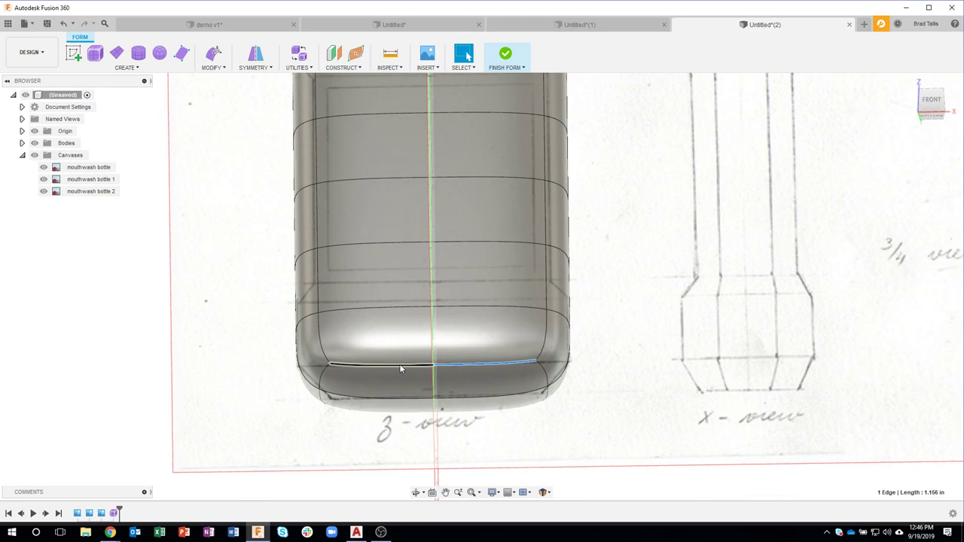
shift+click(322, 385)
shift+click(347, 409)
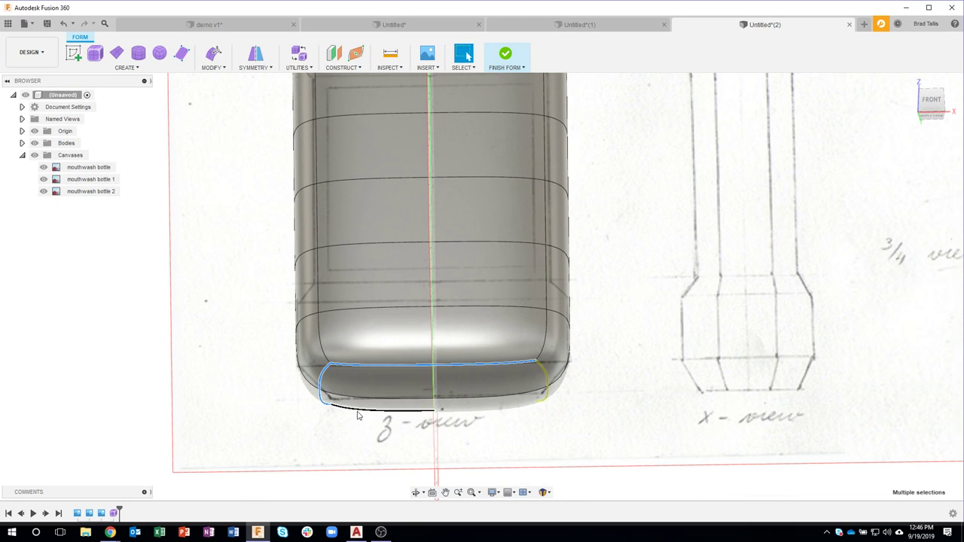
shift+click(547, 384)
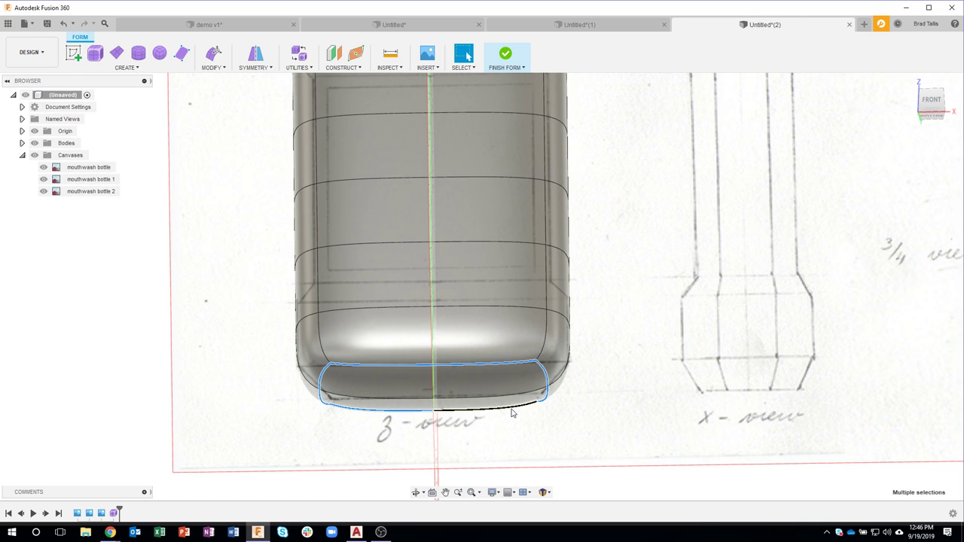
right_click(511, 413)
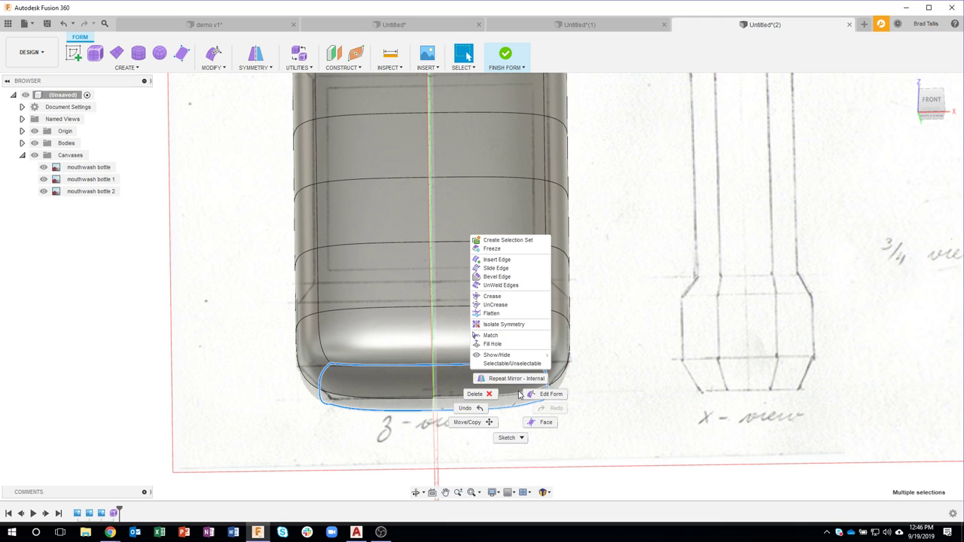
click(497, 300)
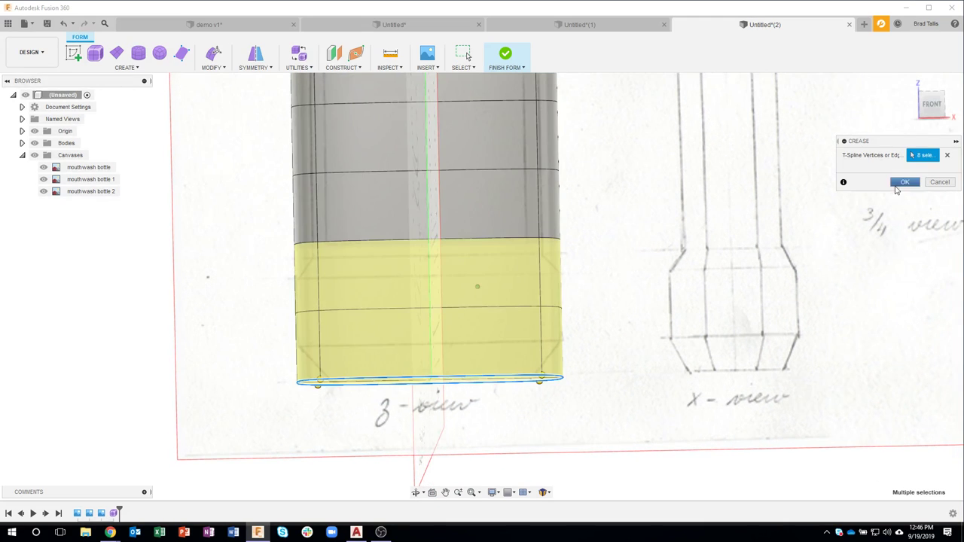
click(907, 183)
In front view, crease the horizontal edge loop near the bottom of the body
click(931, 120)
click(929, 111)
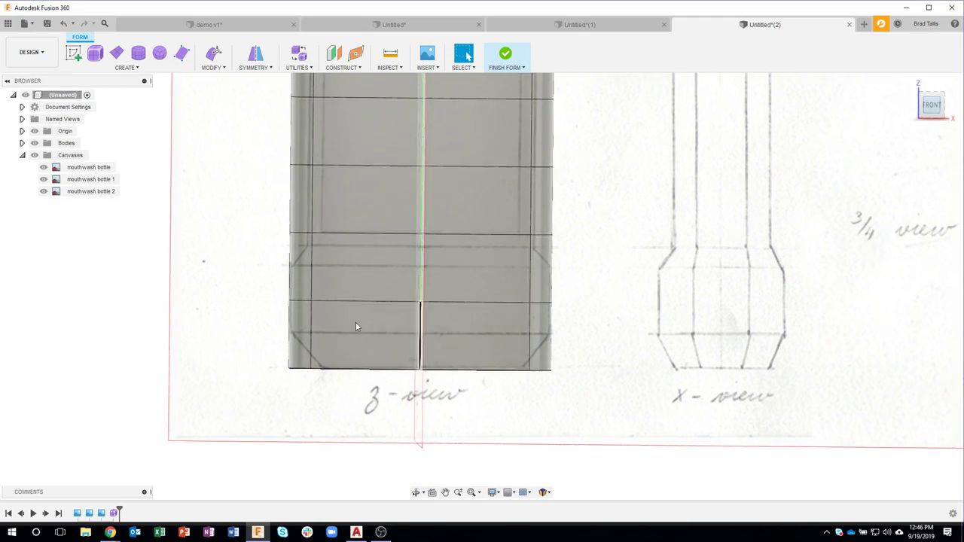
double_click(437, 301)
right_click(437, 301)
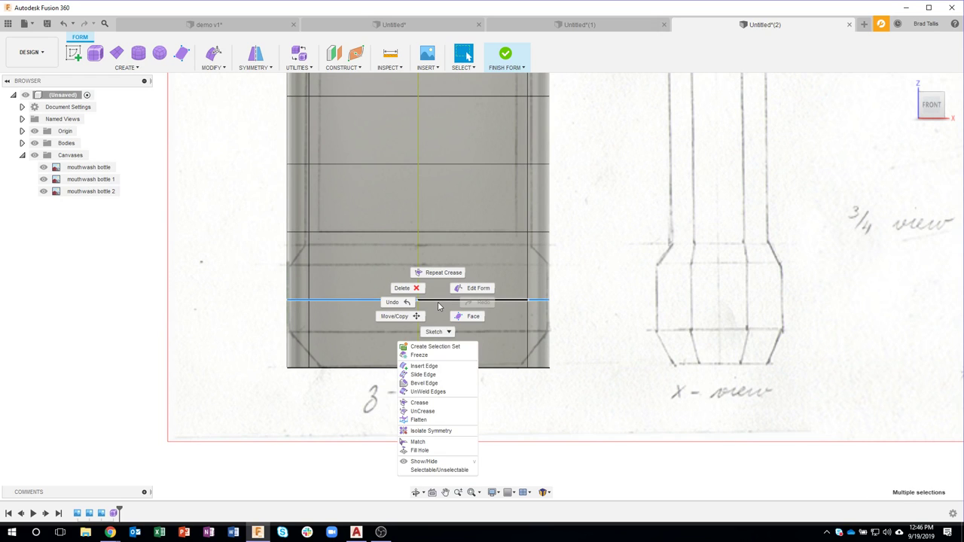
click(421, 403)
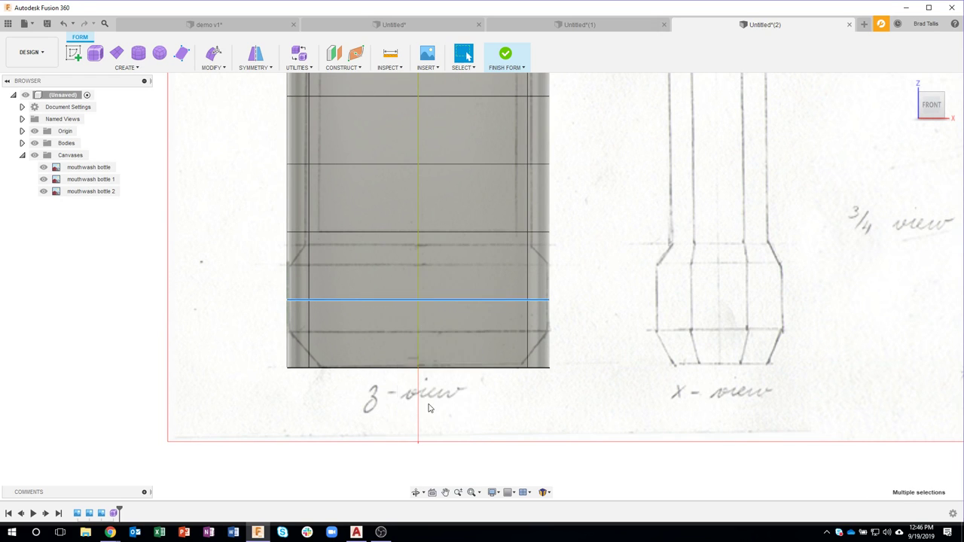
click(905, 181)
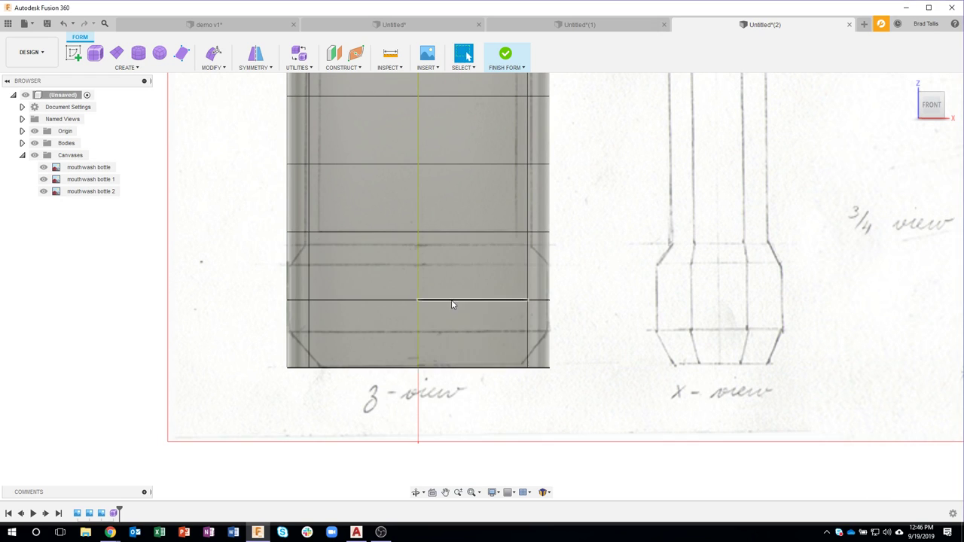
Lower the creased edge ring by about 0.404 in toward the base
right_click(452, 305)
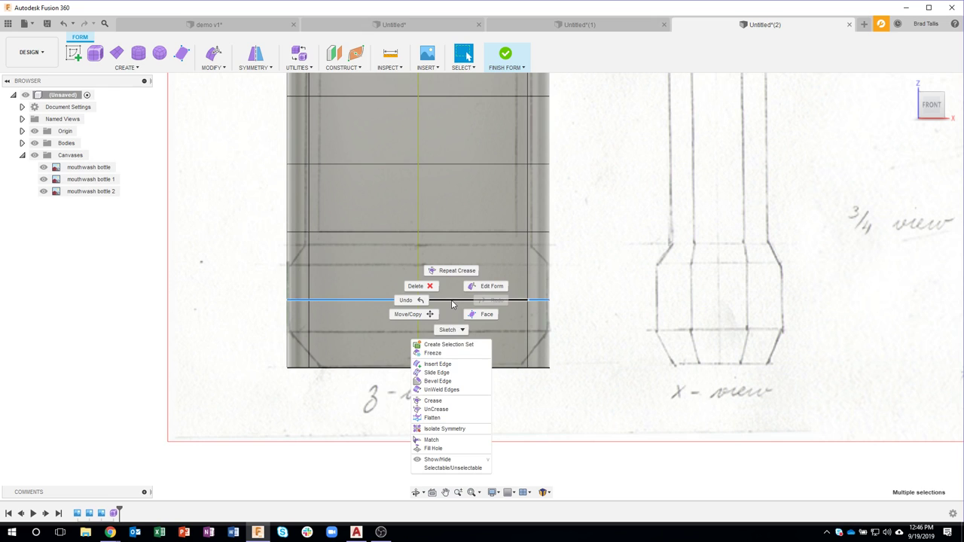
click(487, 286)
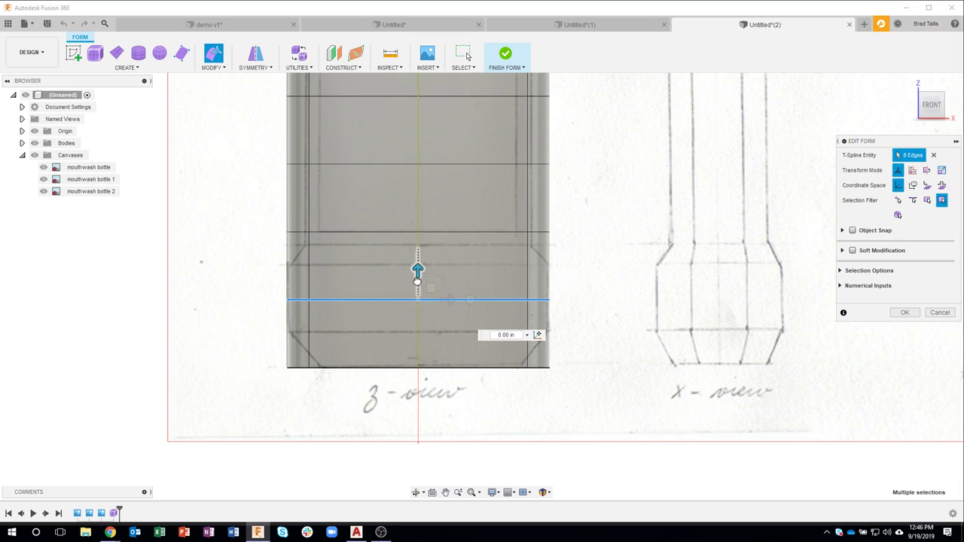
drag(417, 280, 397, 301)
click(903, 313)
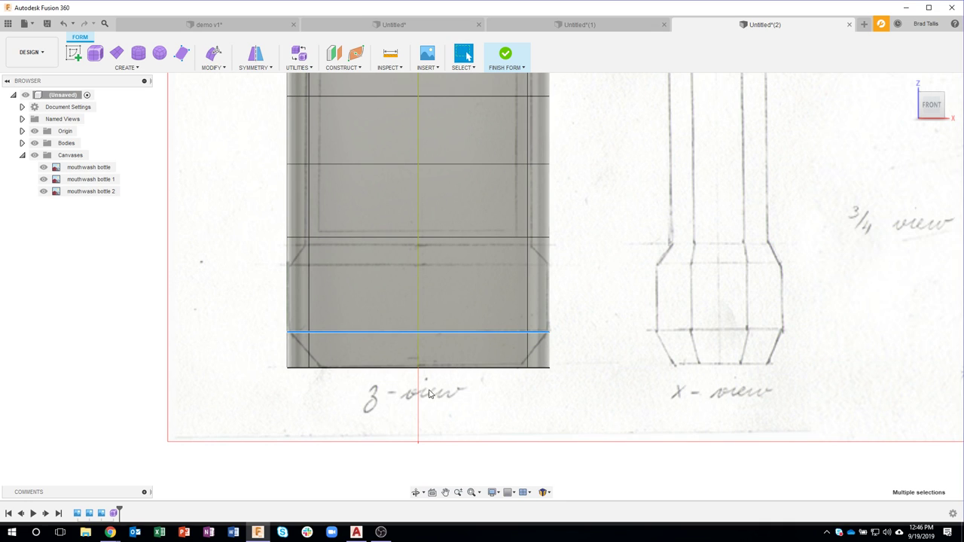
click(472, 374)
right_click(473, 375)
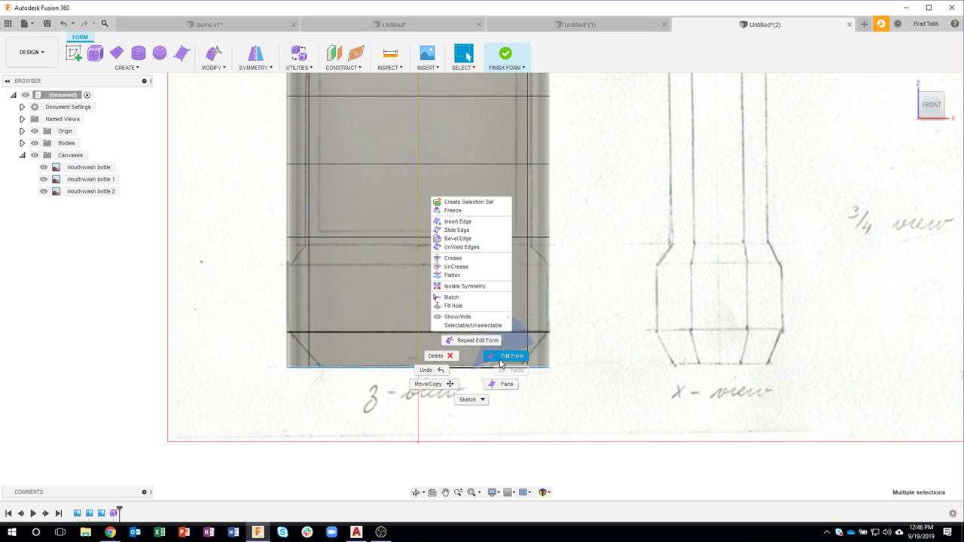
Scale the bottom edge loop inward to chamfer the bottle's base
click(434, 372)
drag(416, 365, 422, 365)
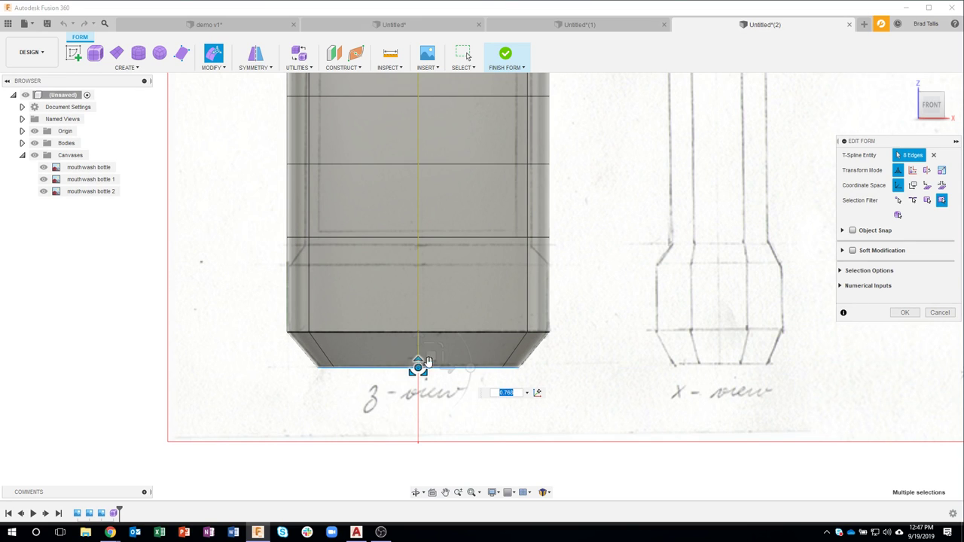
click(904, 311)
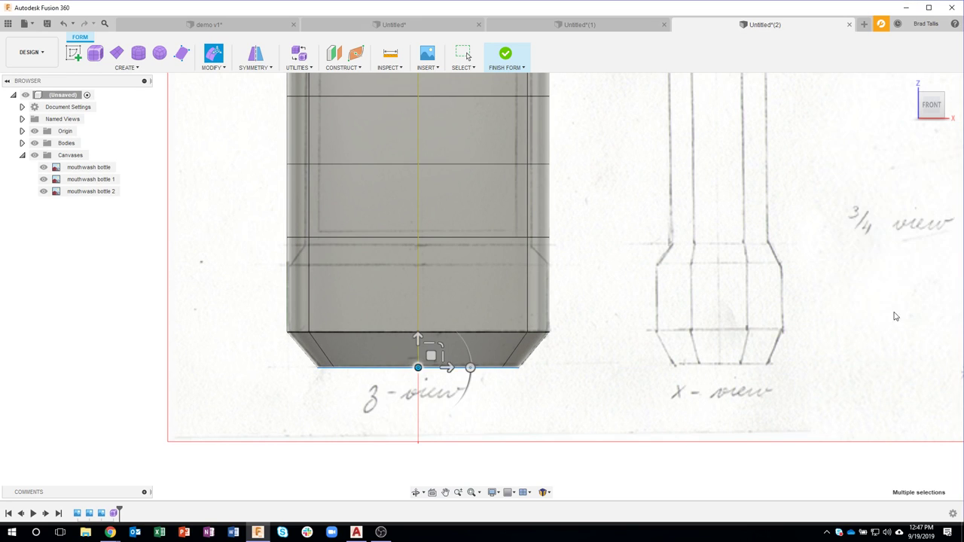
Crease the body's horizontal edge loops up the bottle
double_click(437, 239)
right_click(437, 239)
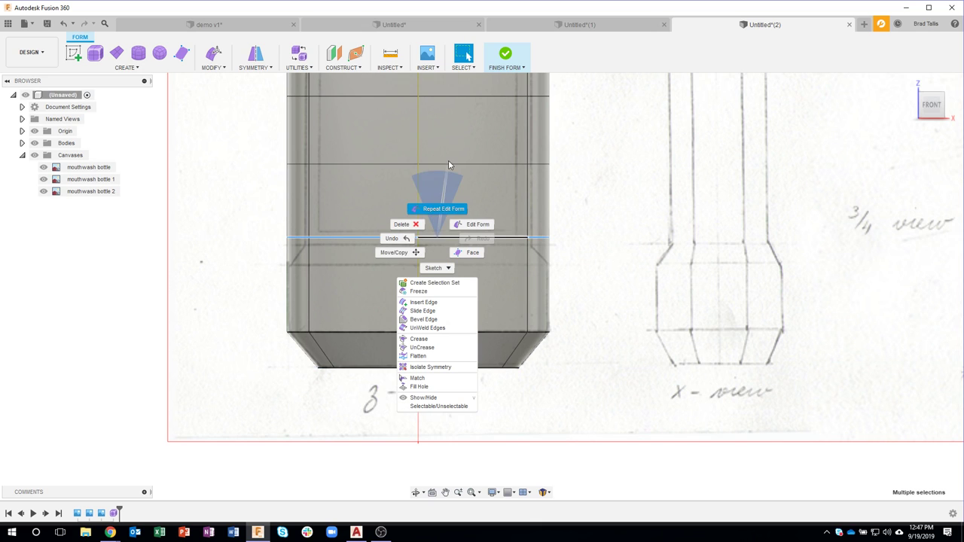
key(Escape)
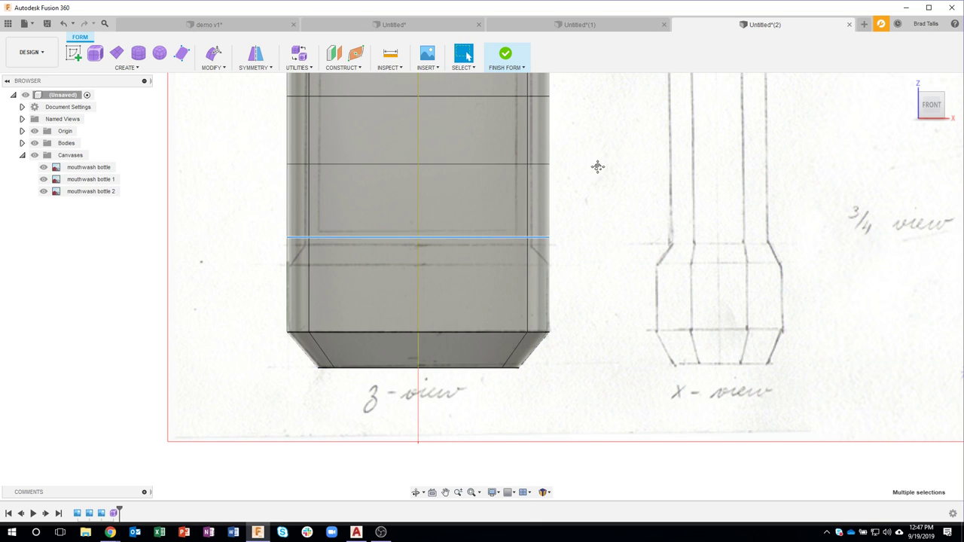
scroll(572, 275, down, 3)
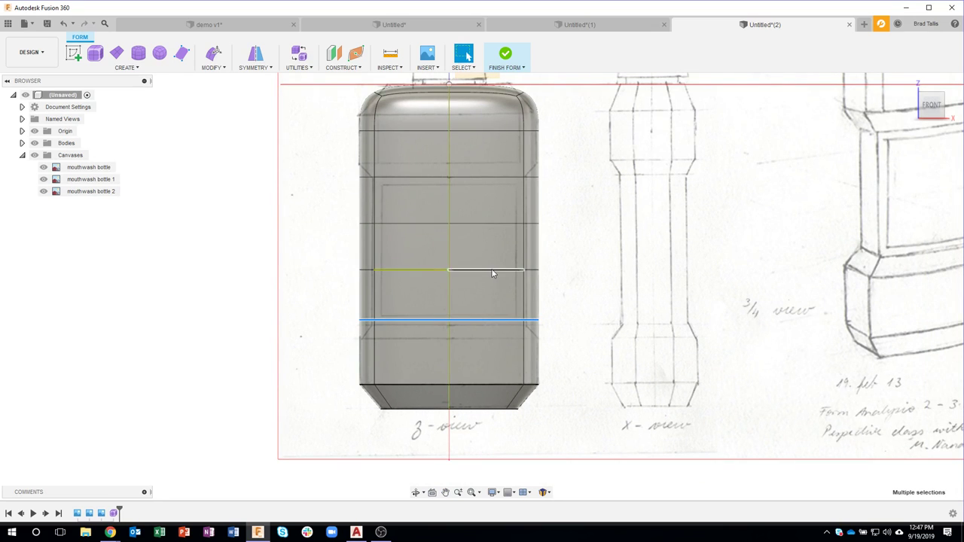
shift+double_click(493, 270)
shift+double_click(486, 224)
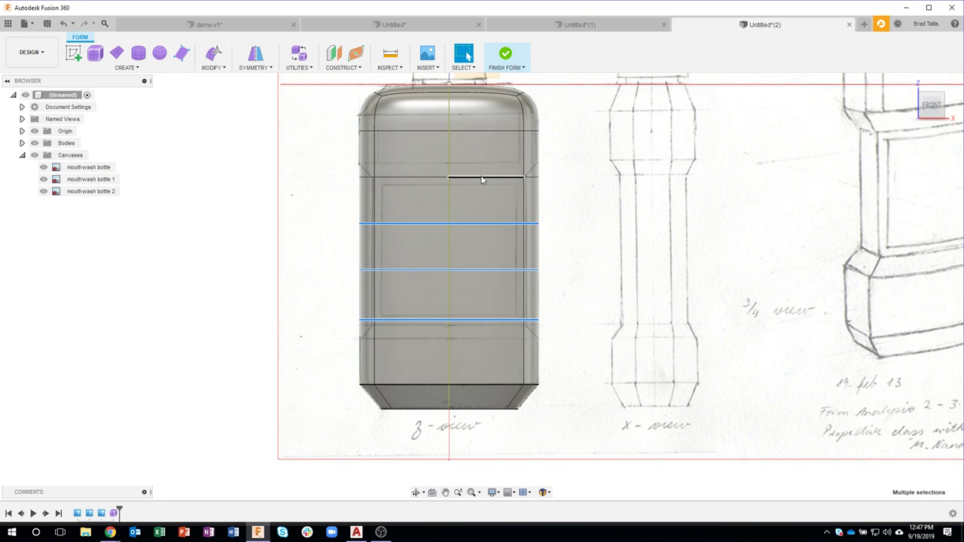
shift+double_click(482, 177)
right_click(476, 136)
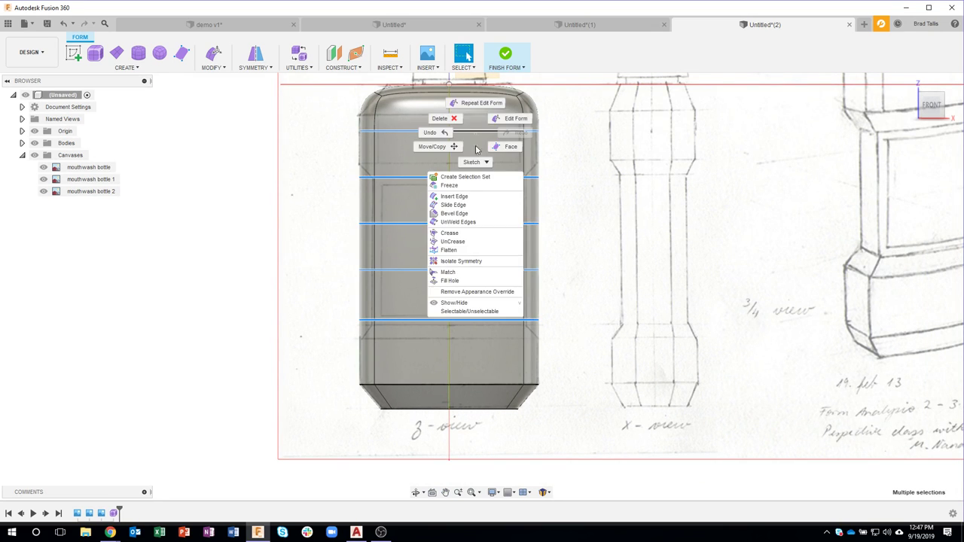
click(457, 234)
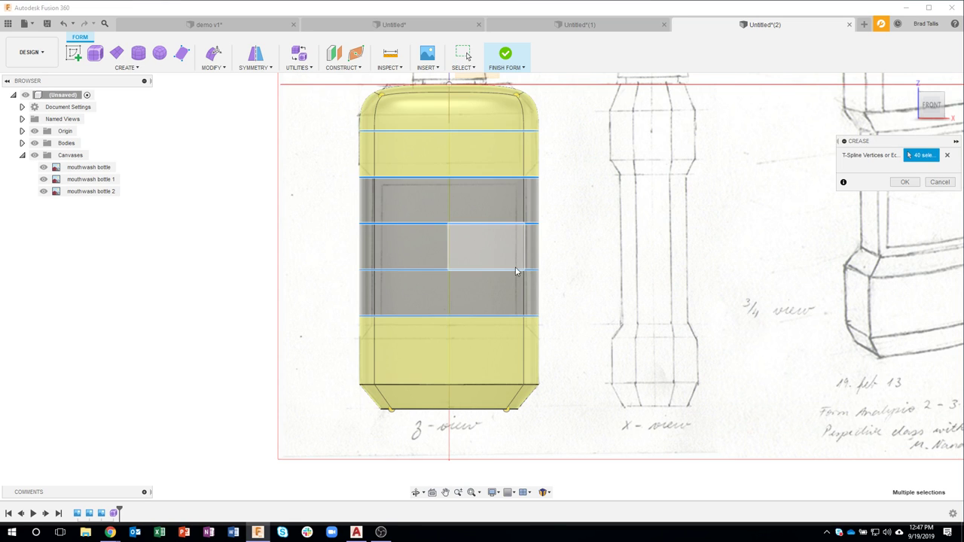
click(905, 181)
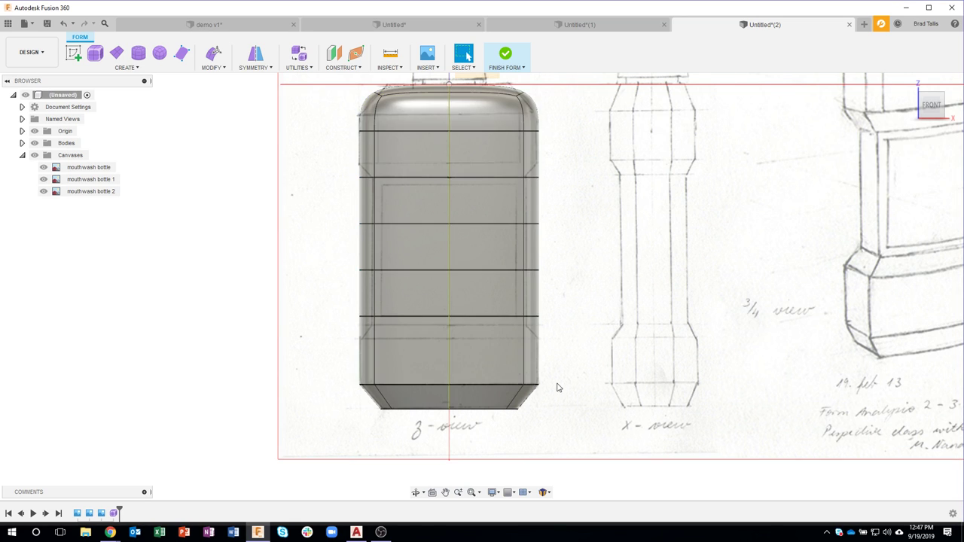
scroll(457, 310, up, 3)
Lower the selected edge ring about 0.4 in
right_click(444, 292)
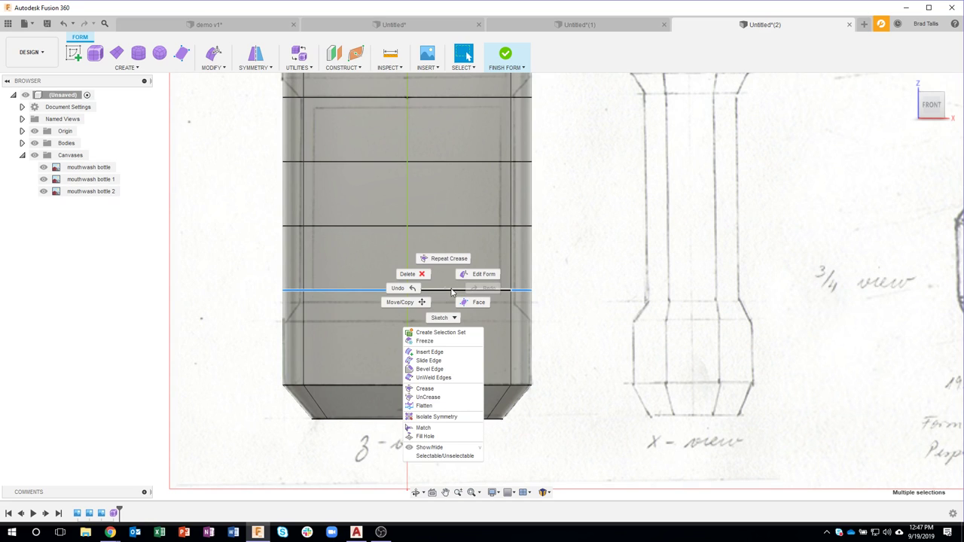
click(480, 274)
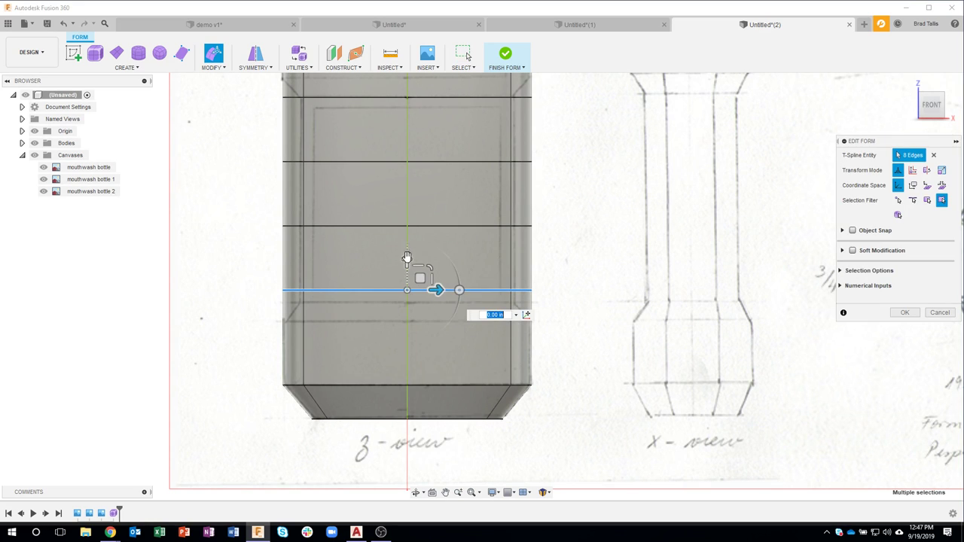
drag(404, 272, 401, 292)
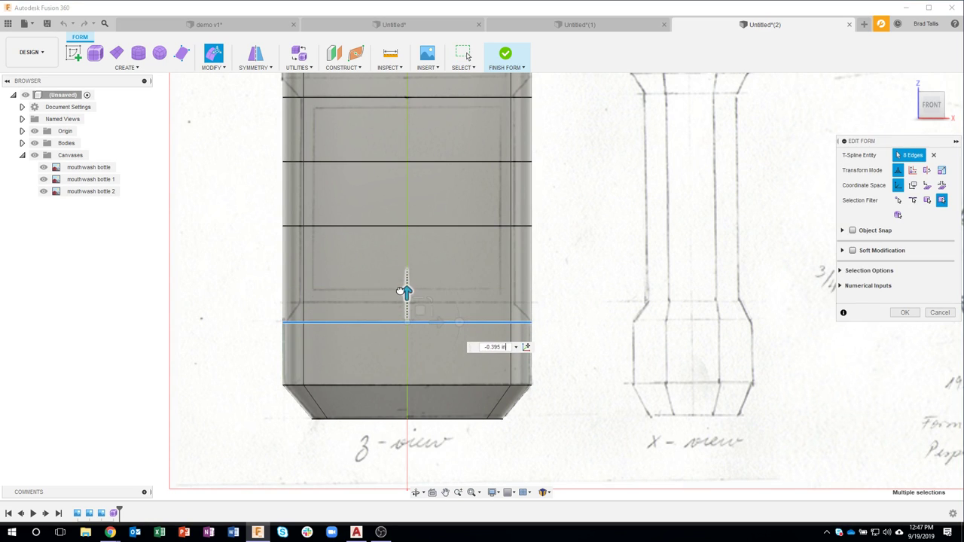
click(907, 314)
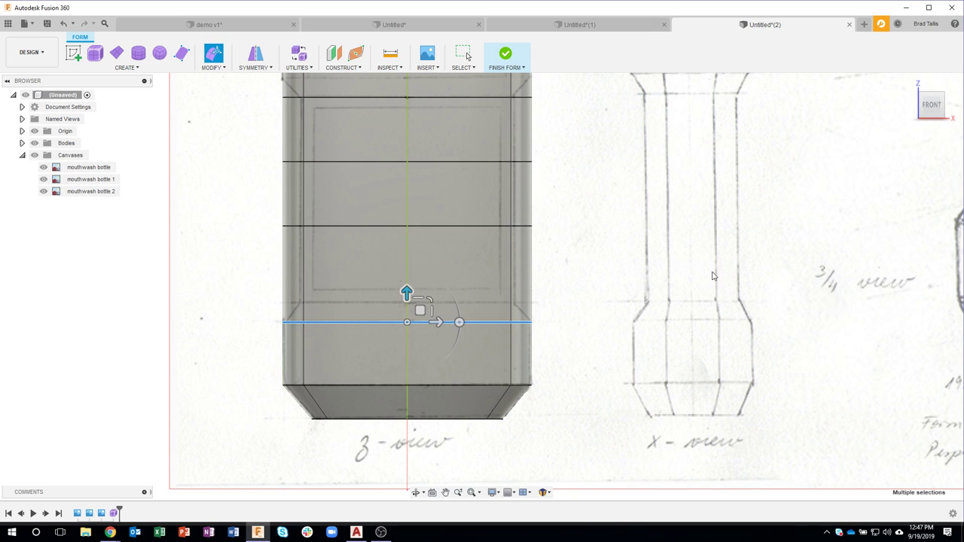
Lower the upper ring 0.883 in and scale it to about 0.768 to taper the lower body
click(451, 228)
right_click(450, 229)
click(486, 212)
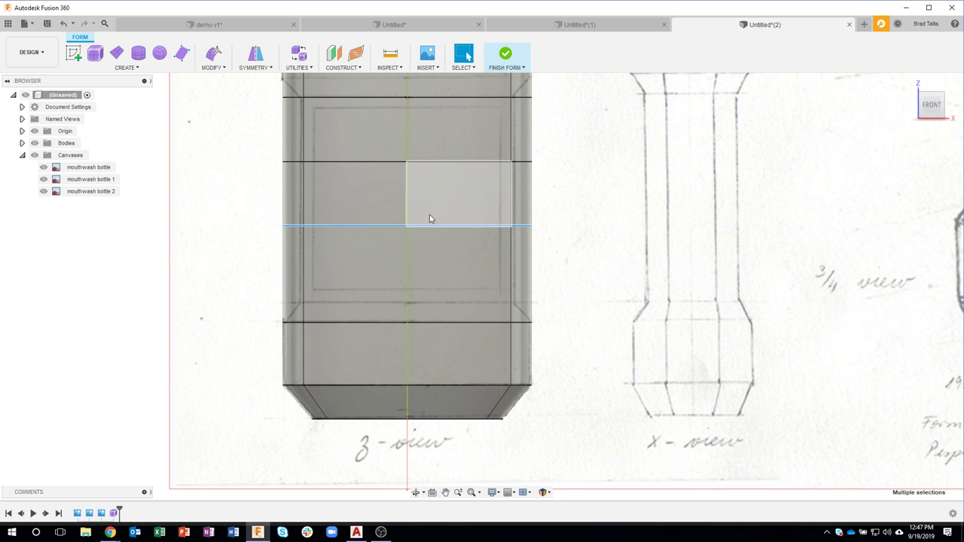
drag(404, 198, 407, 303)
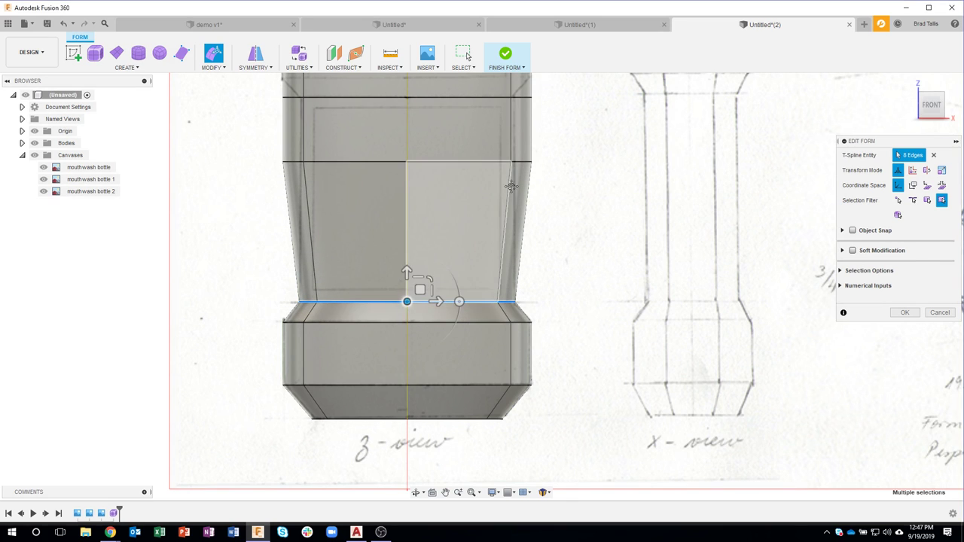
middle_drag(407, 304, 380, 456)
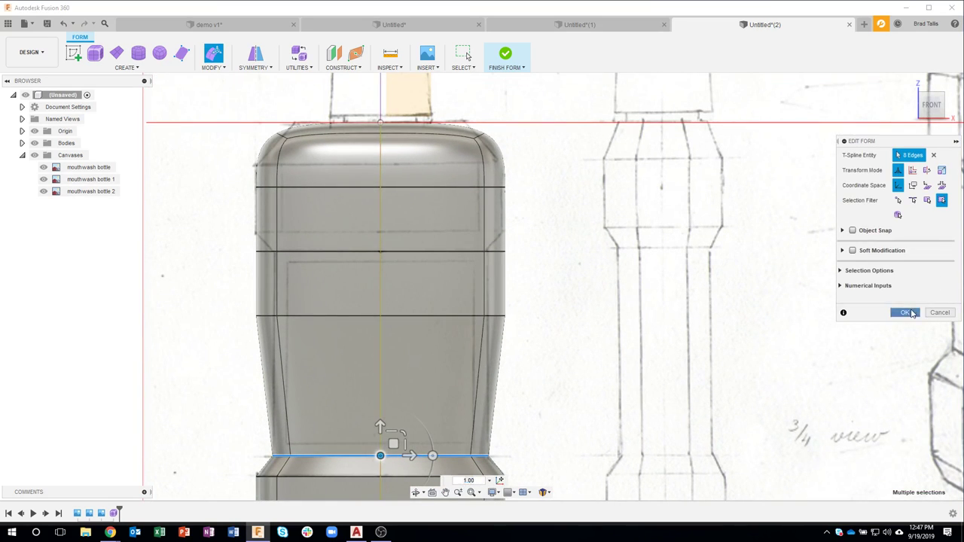
click(904, 312)
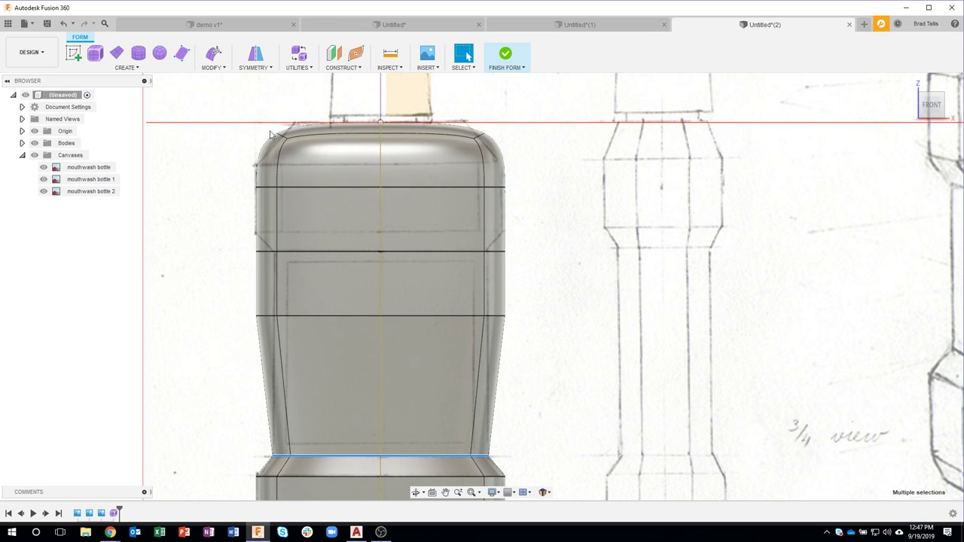
shift+middle_drag(269, 134, 226, 169)
Hide the canvases and select the bottle's top edge loop, leaving the top faces unselected
click(34, 155)
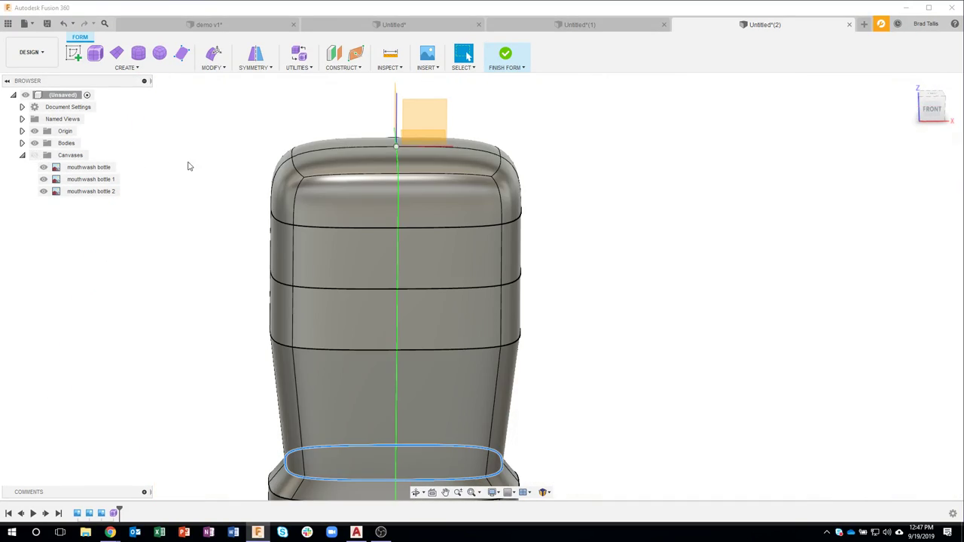
click(294, 158)
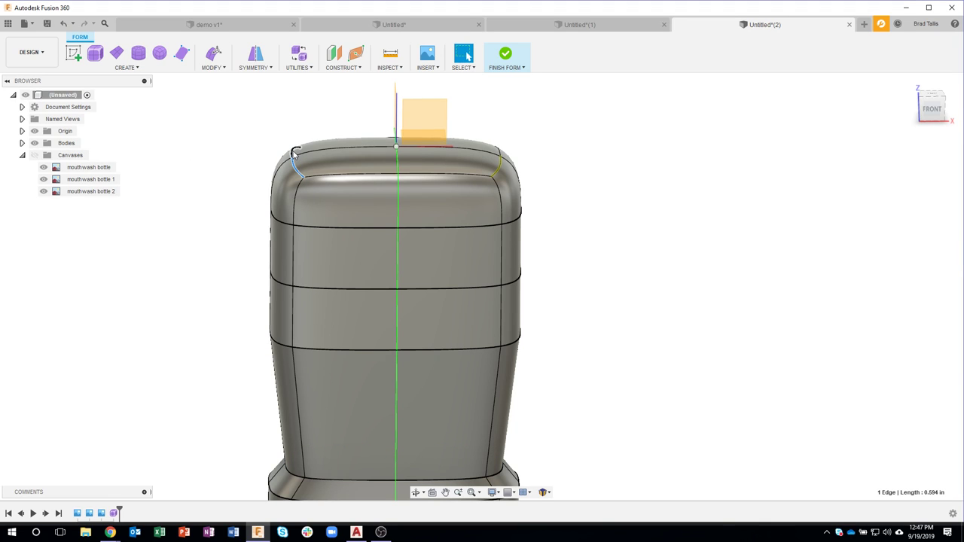
shift+click(354, 175)
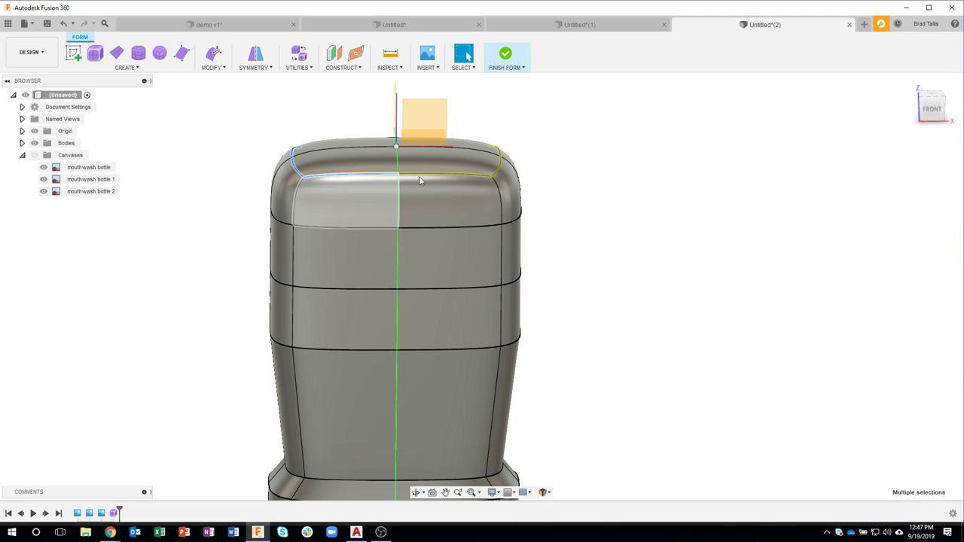
shift+click(498, 171)
shift+middle_drag(499, 172, 389, 430)
shift+click(386, 430)
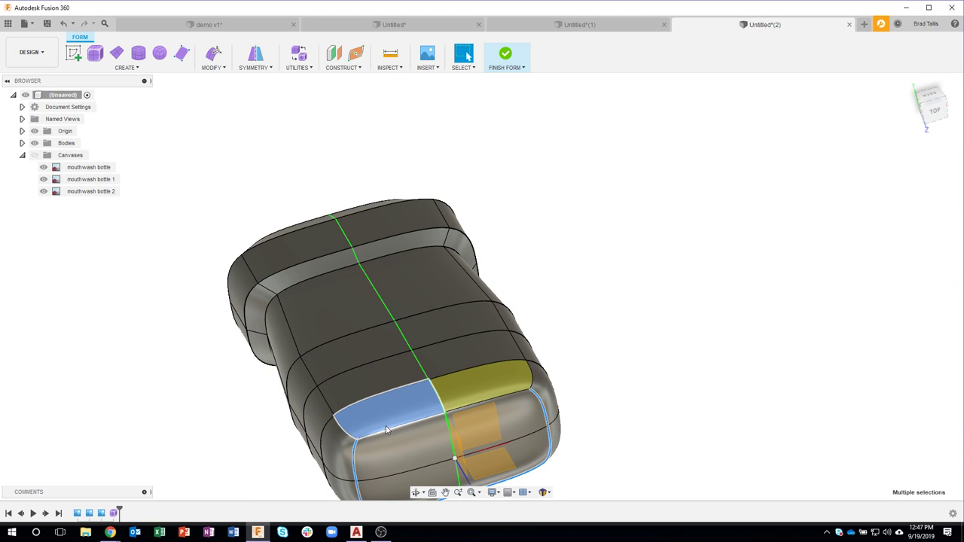
shift+click(384, 431)
shift+click(384, 433)
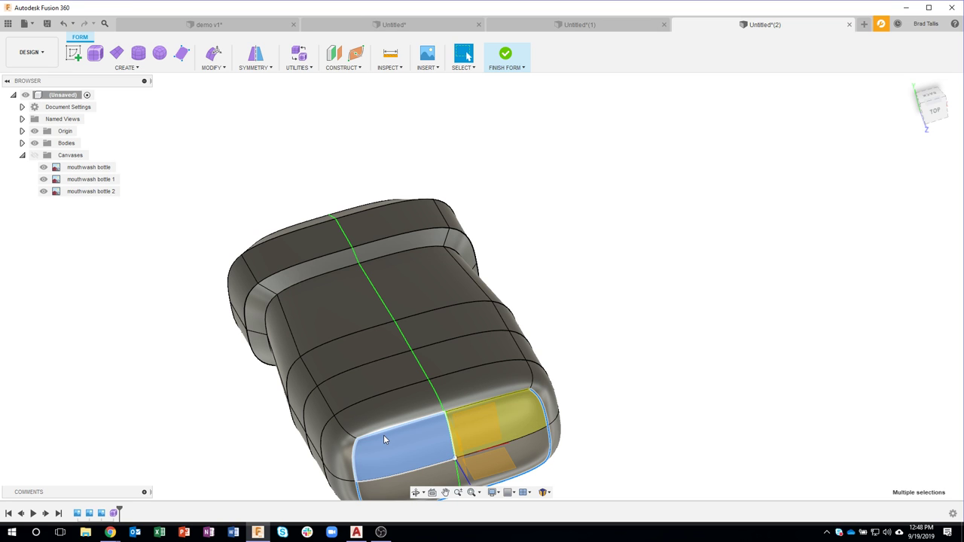
shift+click(383, 435)
Crease the selected top edges for a sharp, flat-topped rim
right_click(461, 412)
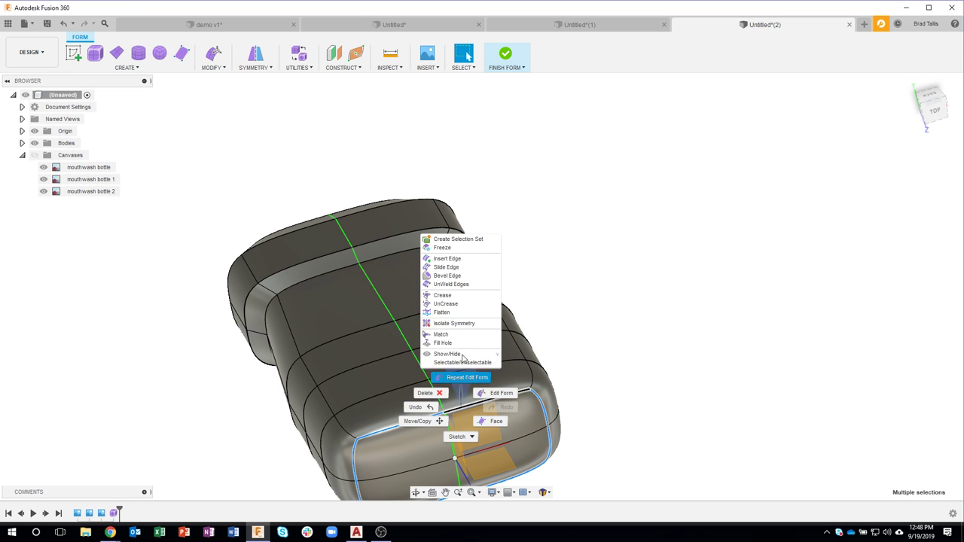
click(485, 298)
shift+middle_drag(495, 301, 871, 181)
click(905, 181)
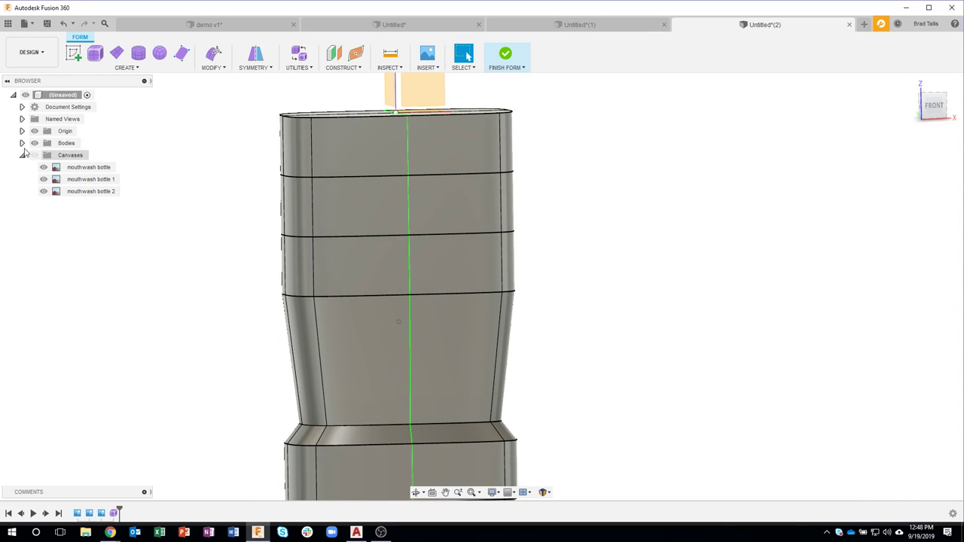
Show the canvases again and narrow the top edge ring slightly with Edit Form
click(33, 155)
mouse_move(378, 168)
shift+middle_down()
mouse_move(484, 176)
mouse_move(522, 209)
mouse_move(531, 163)
mouse_move(550, 196)
shift+middle_up()
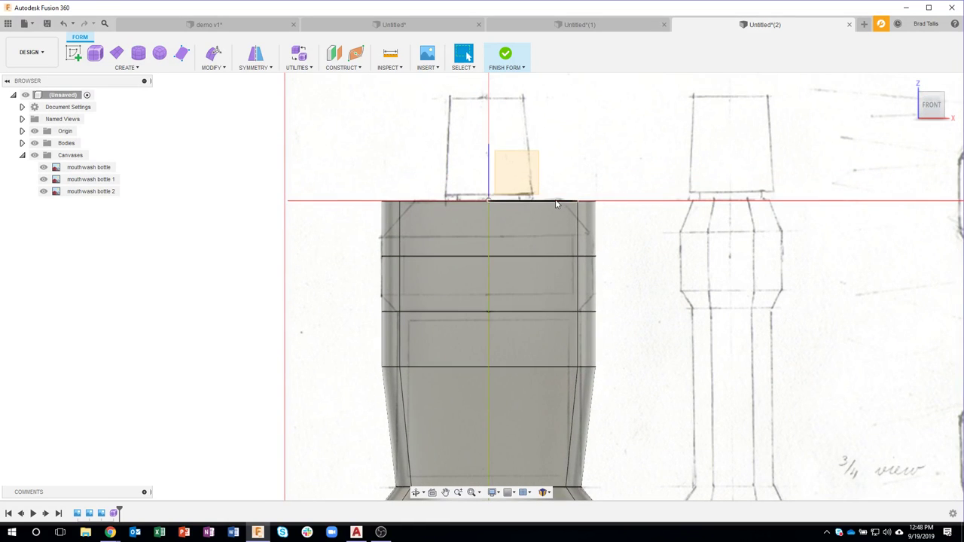
click(558, 201)
right_click(555, 202)
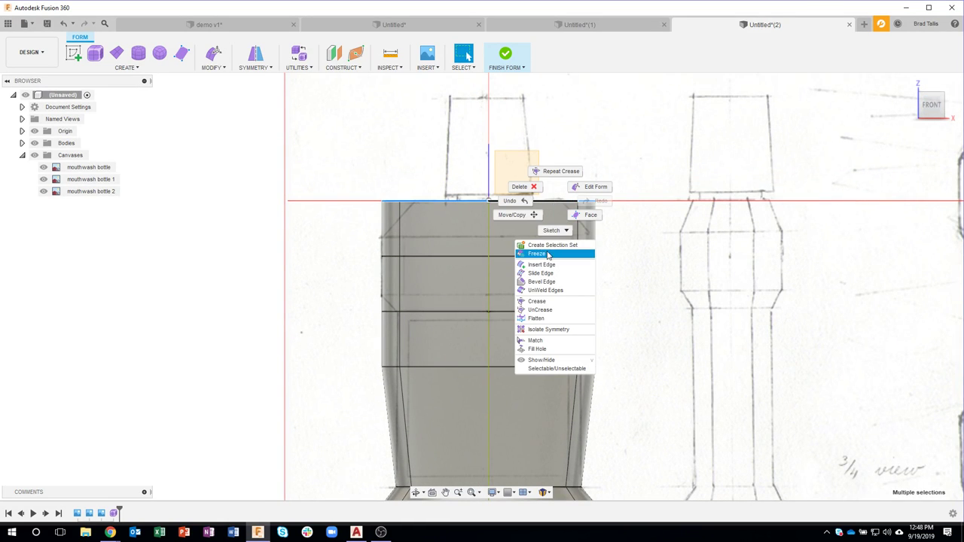
click(593, 187)
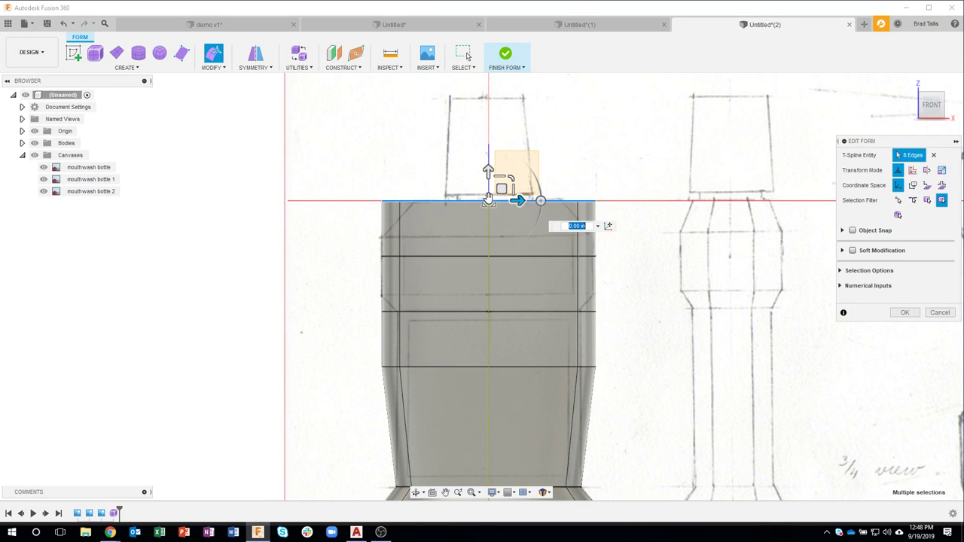
drag(488, 200, 495, 200)
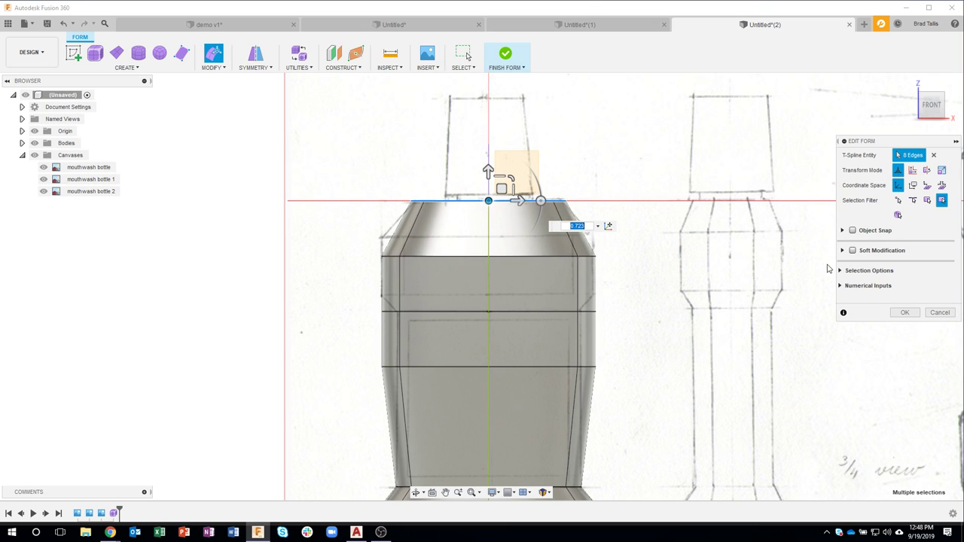
click(904, 313)
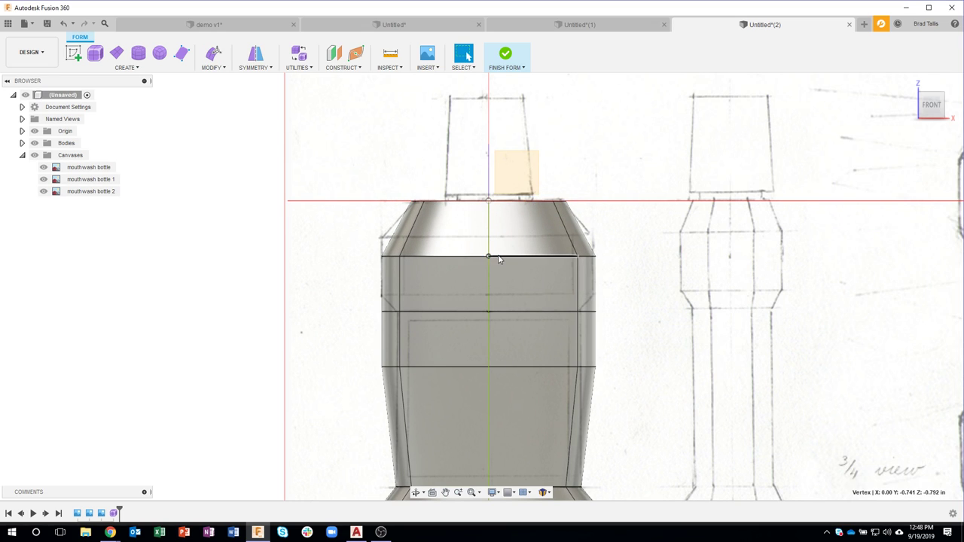
Raise the shoulder edge ring 0.281 in
right_click(499, 259)
click(532, 239)
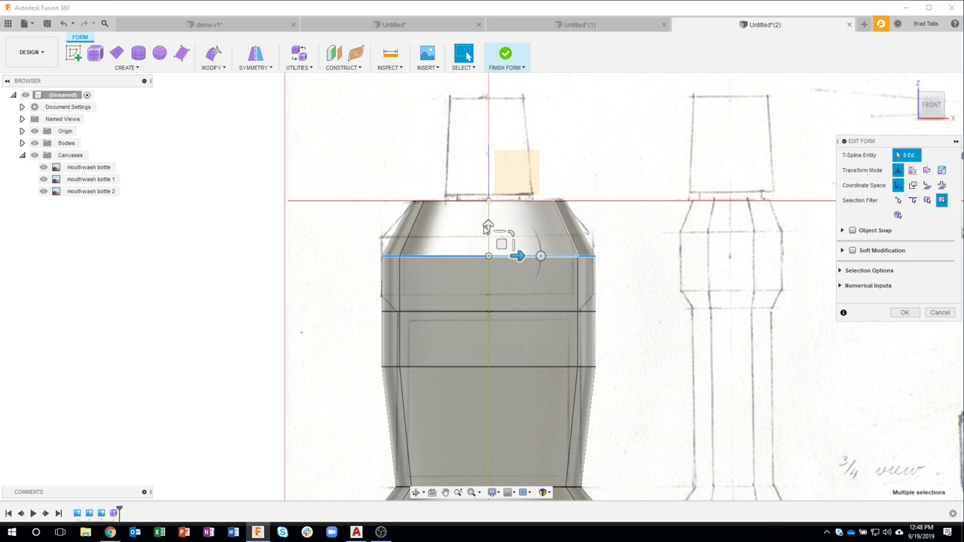
drag(486, 227, 487, 205)
click(903, 313)
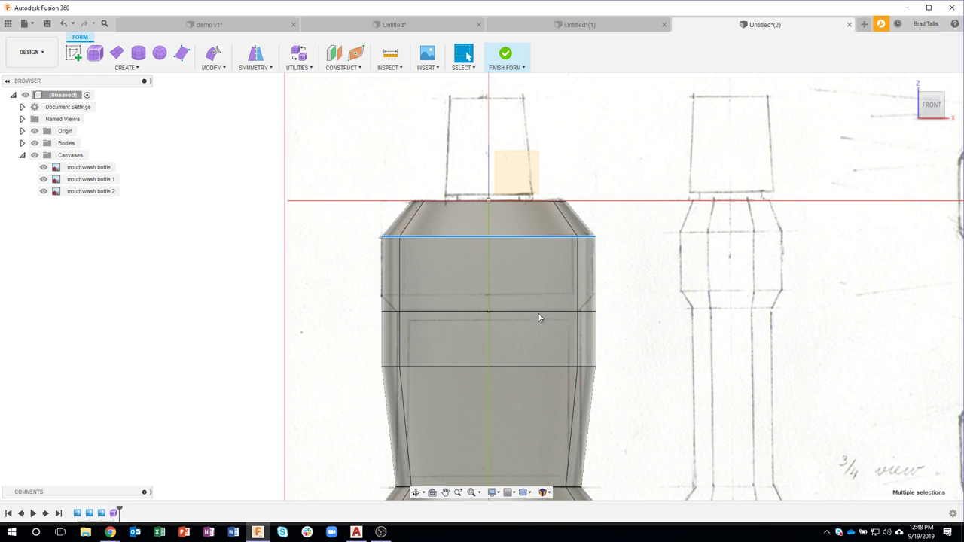
Raise the middle edge ring 0.216 in
double_click(500, 312)
right_click(500, 313)
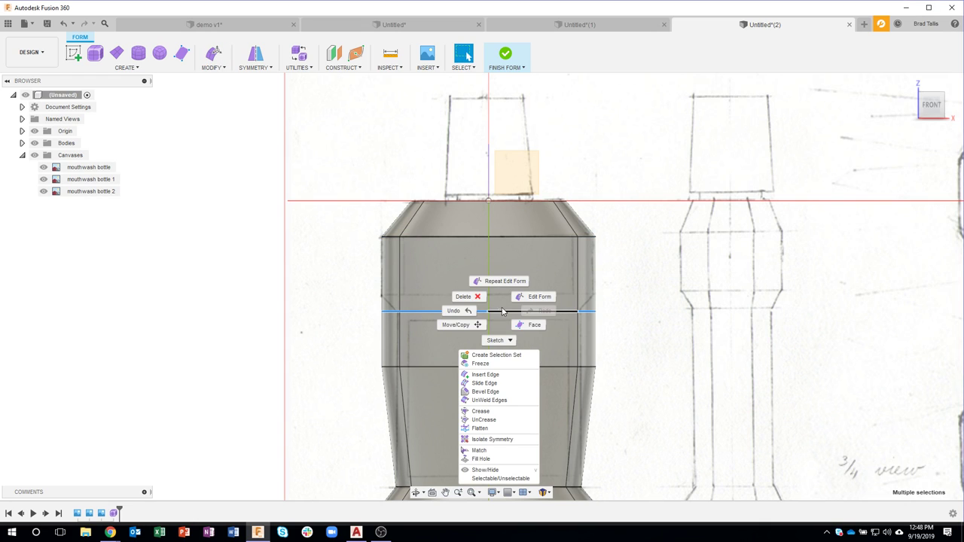
click(533, 293)
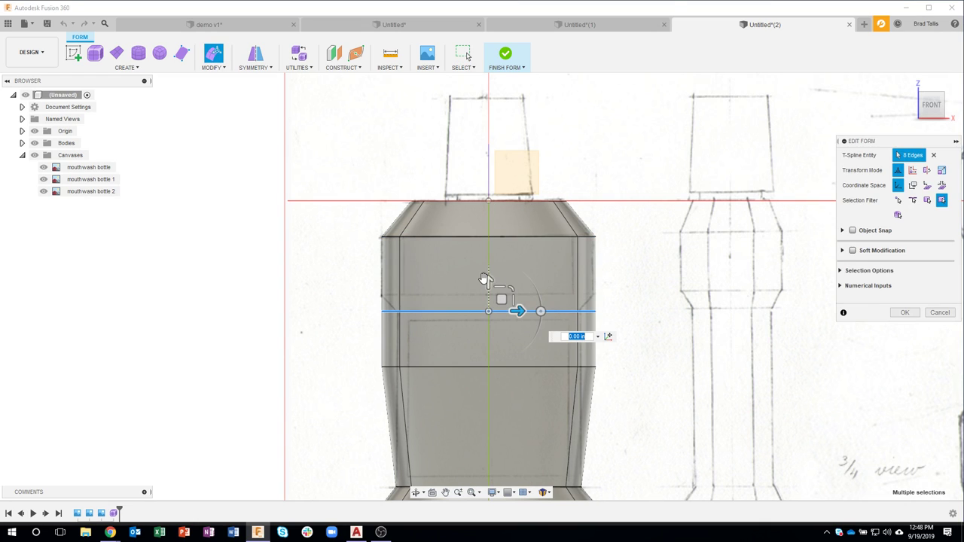
drag(488, 277, 488, 262)
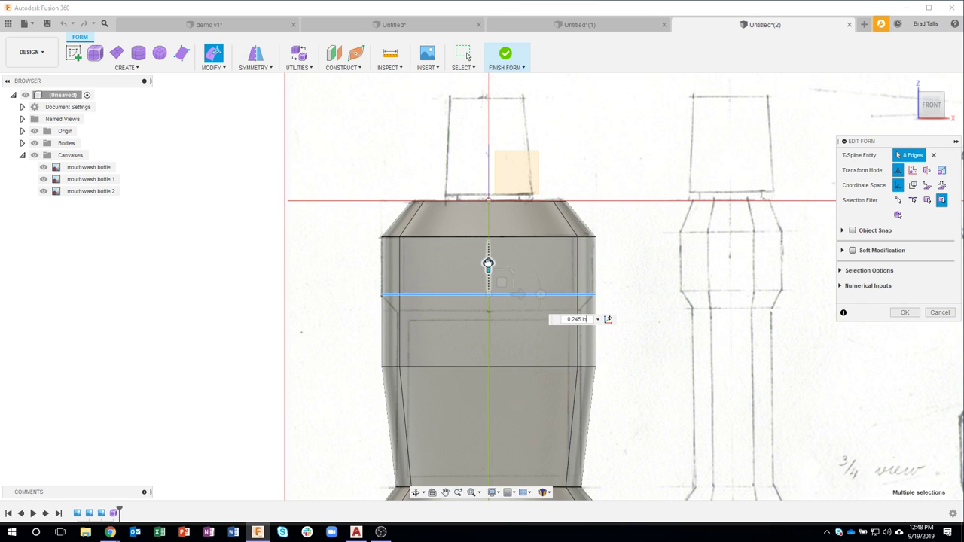
click(903, 313)
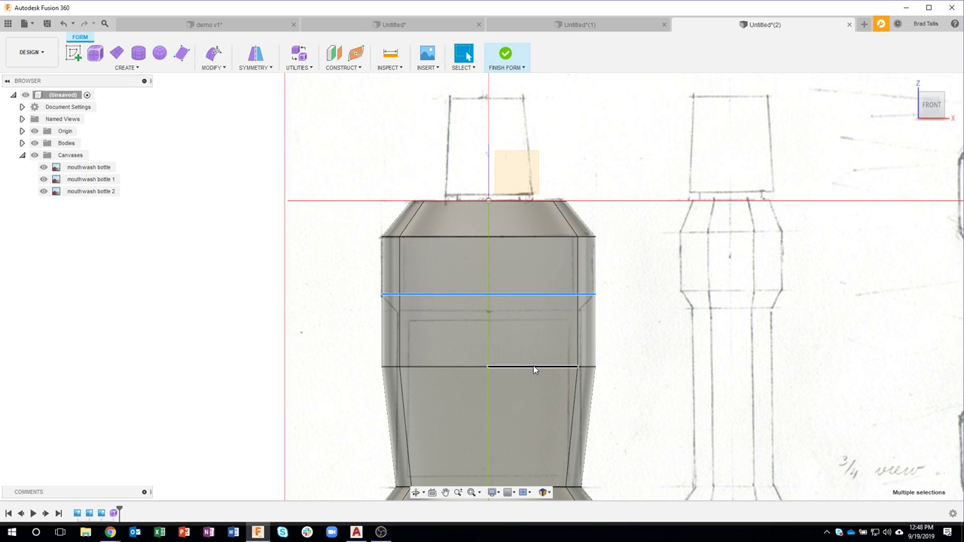
Raise the lower edge ring 0.813 in
click(525, 366)
right_click(535, 366)
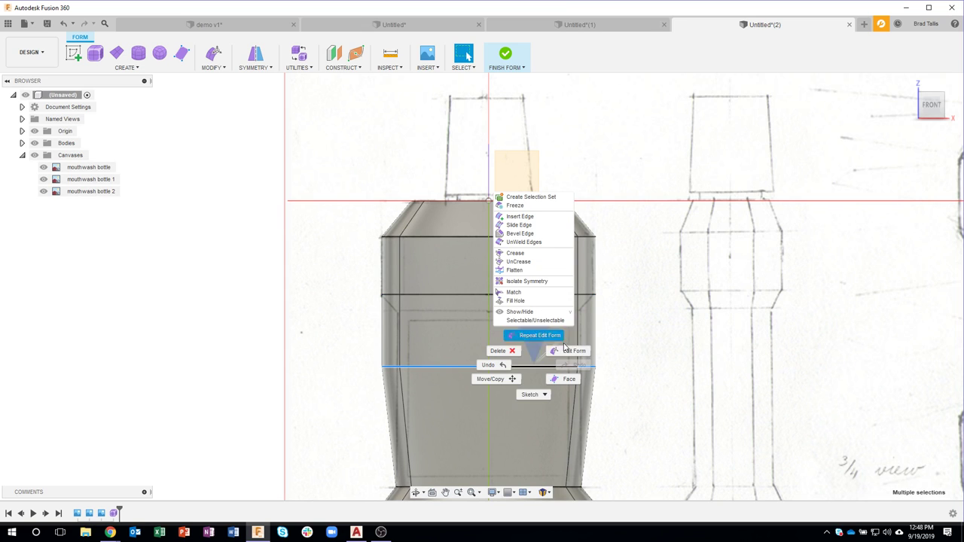
click(569, 351)
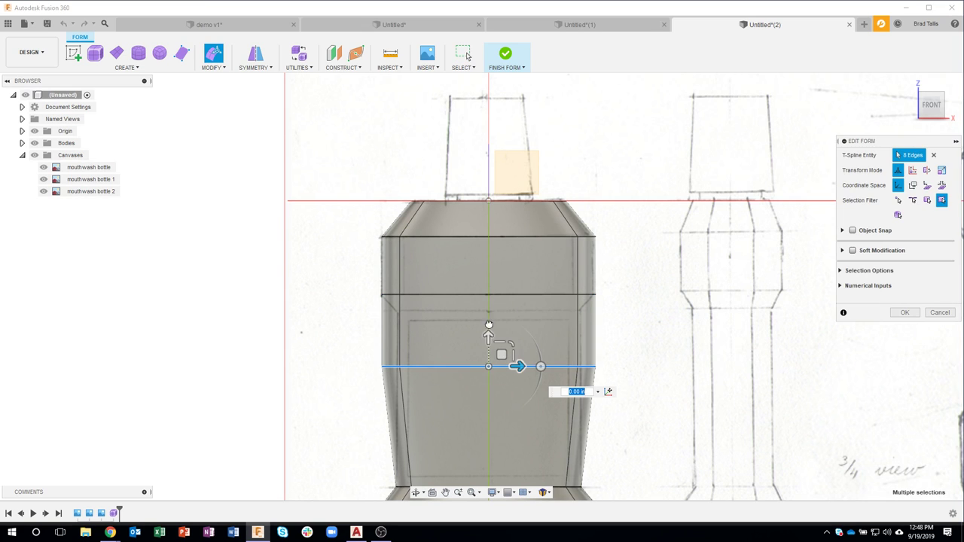
drag(488, 337, 488, 315)
Confirm the lower edge ring's 0.813 in raise with the whole bottle in view
scroll(500, 393, down, 2)
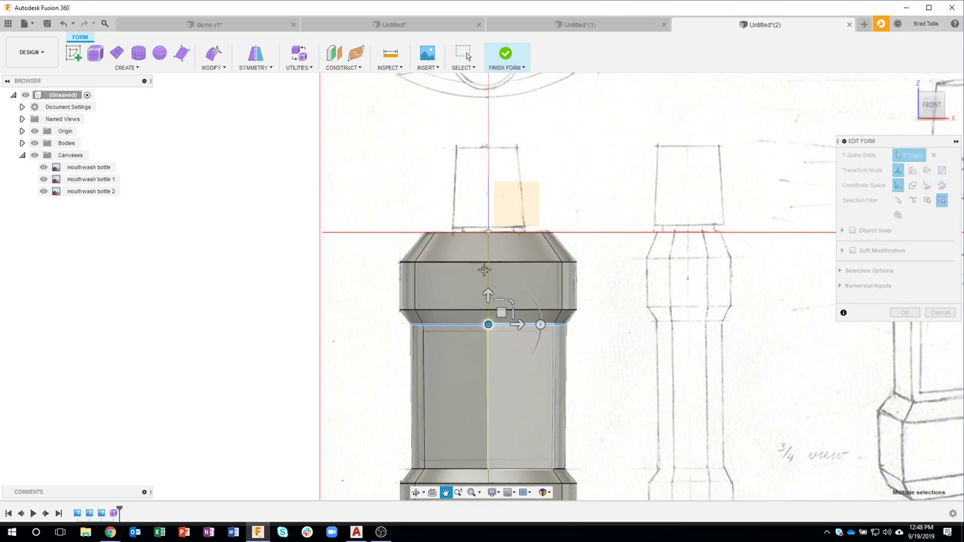
middle_drag(501, 393, 461, 214)
click(905, 312)
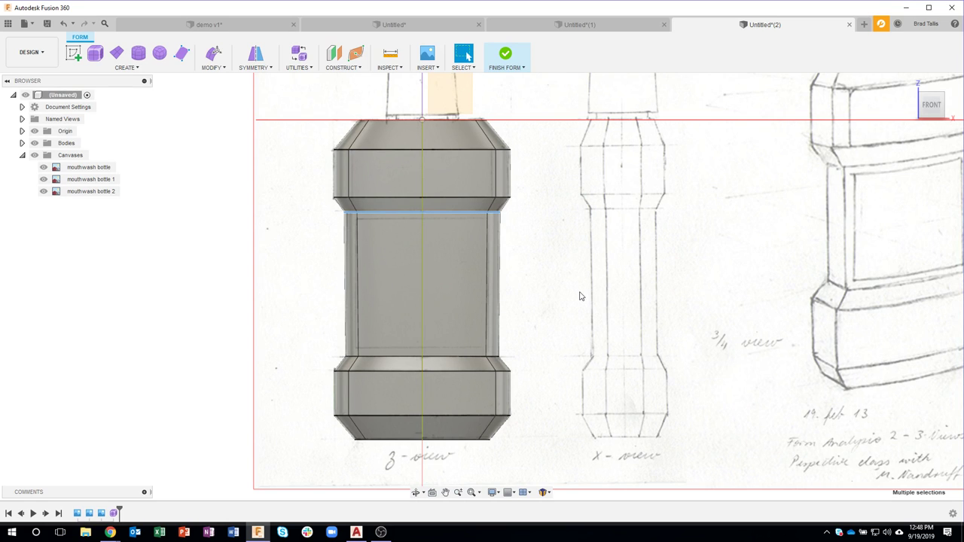
From the Right view, scale the mid-section edges in depth to 0.904
shift+middle_drag(580, 295, 875, 143)
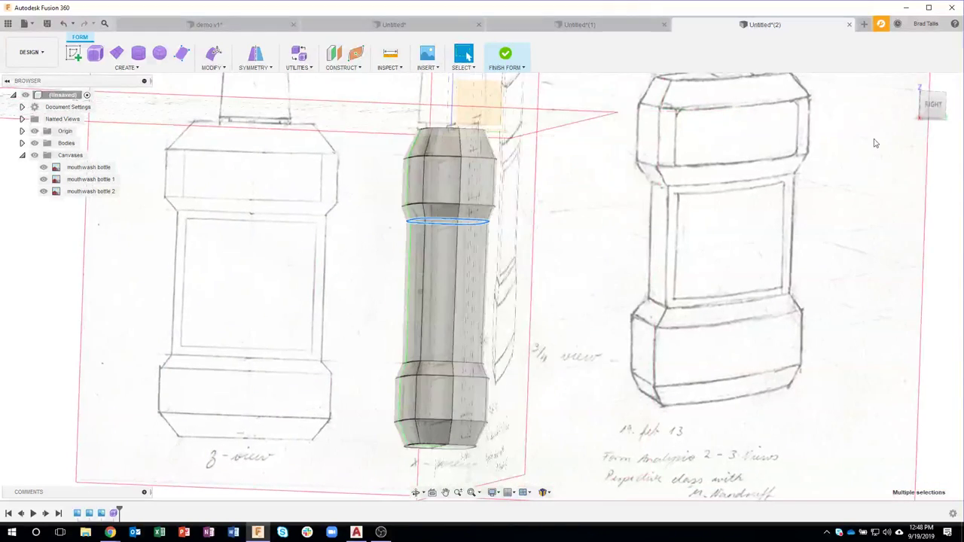
click(932, 104)
scroll(426, 321, up, 5)
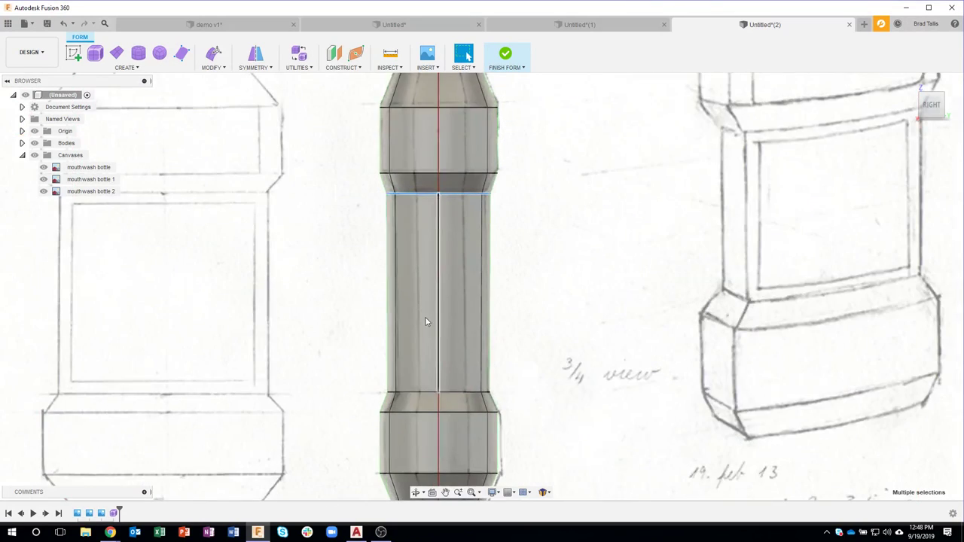
scroll(426, 321, up, 2)
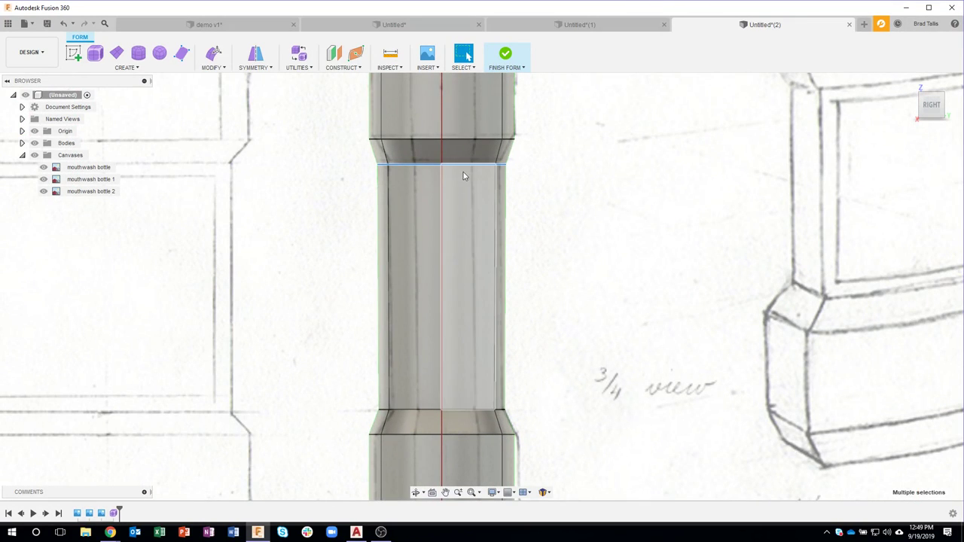
right_click(451, 412)
click(477, 394)
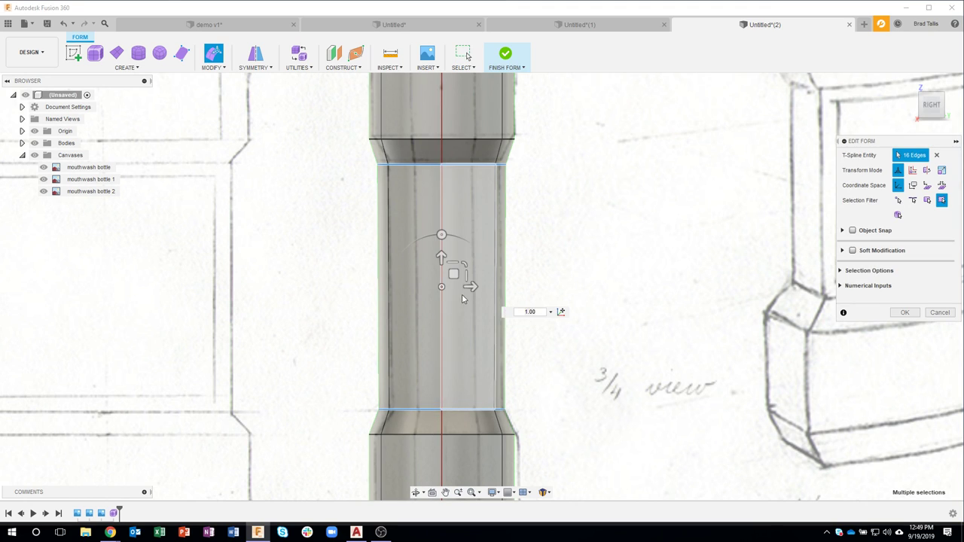
drag(464, 281, 461, 274)
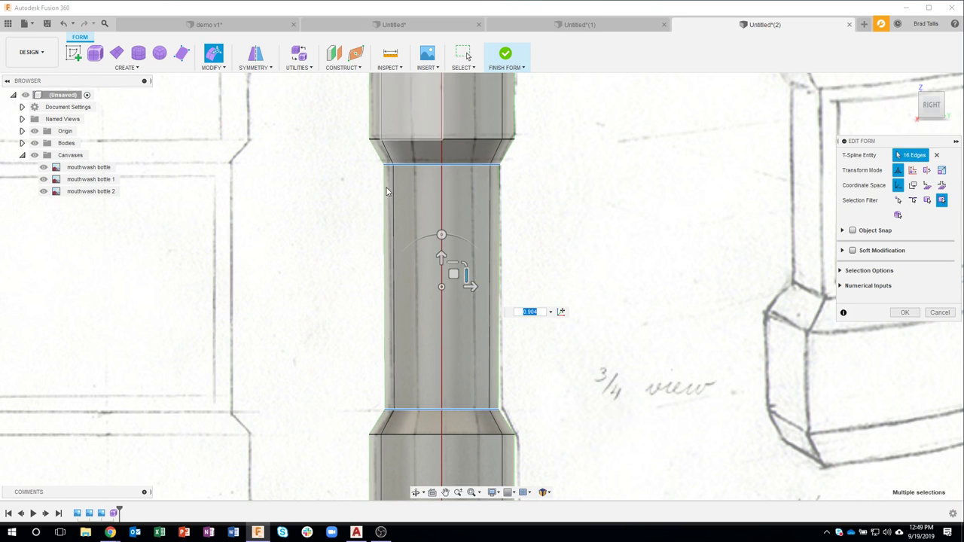
click(912, 106)
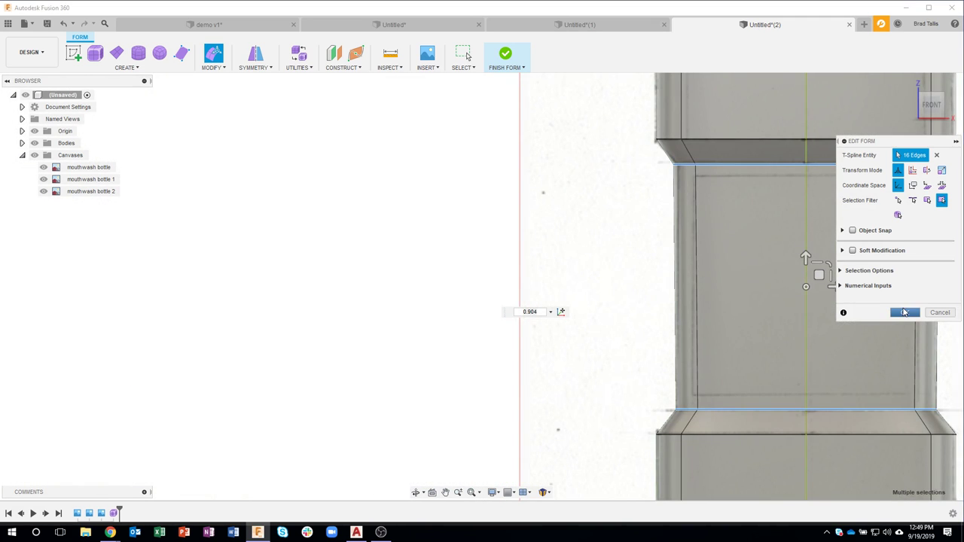
key(Escape)
Hide the sketch canvases and finish the T-spline form as a solid body
scroll(634, 319, down, 3)
mouse_move(635, 319)
shift+middle_down()
mouse_move(564, 279)
mouse_move(501, 270)
shift+middle_up()
click(34, 154)
shift+middle_drag(230, 259, 527, 72)
click(445, 201)
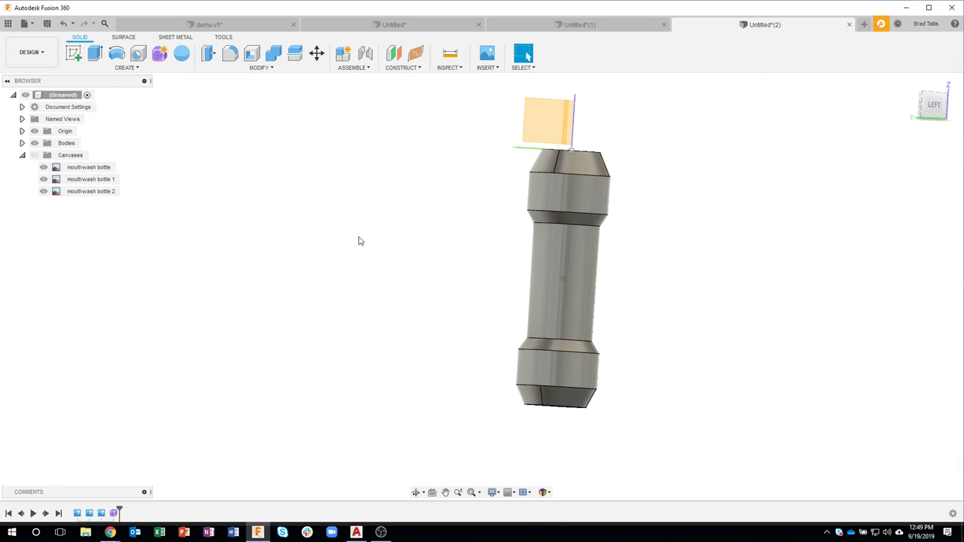
shift+middle_drag(487, 240, 338, 366)
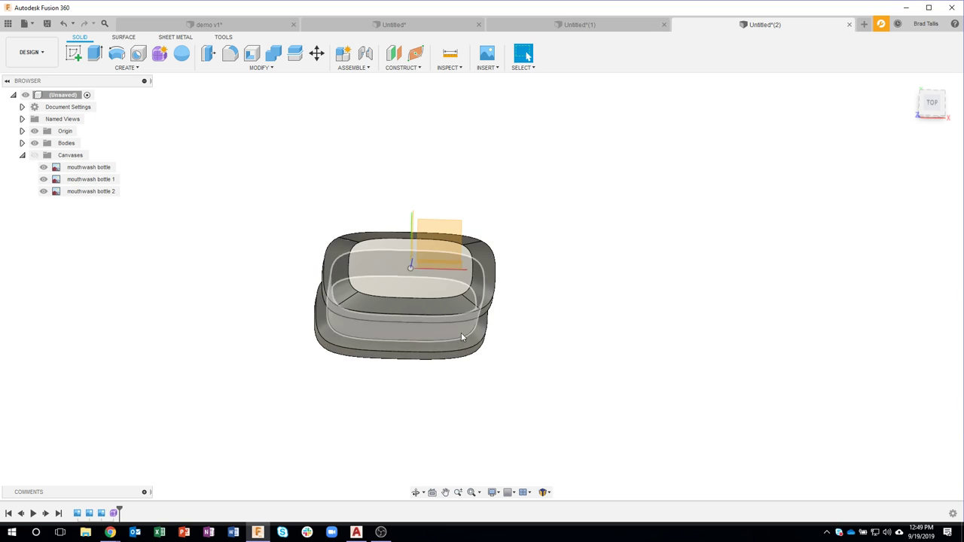
shift+middle_drag(486, 339, 455, 312)
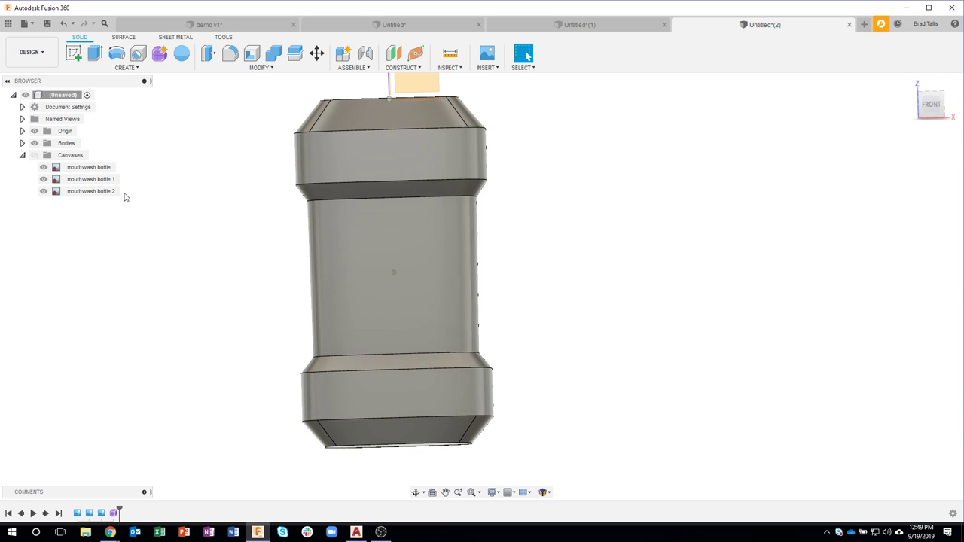
click(34, 154)
scroll(411, 321, down, 5)
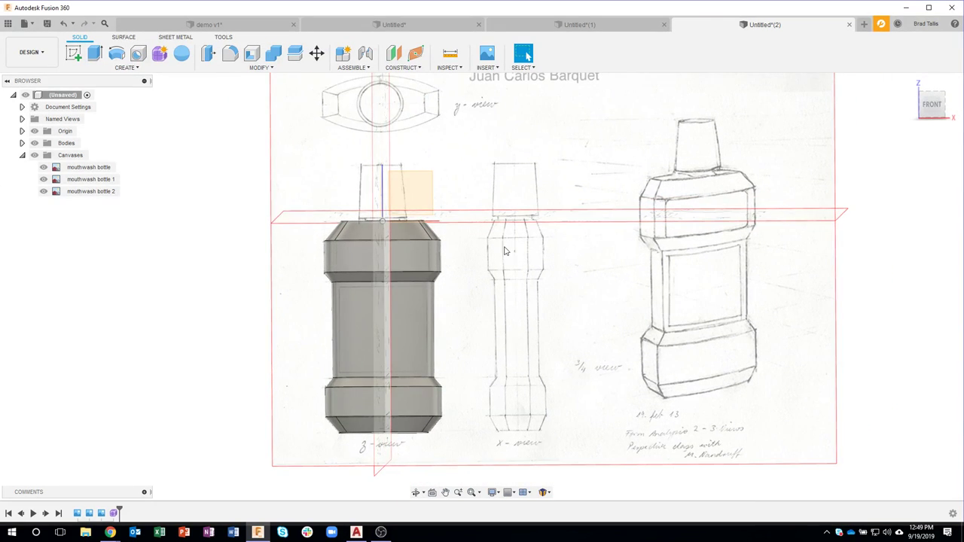
click(931, 105)
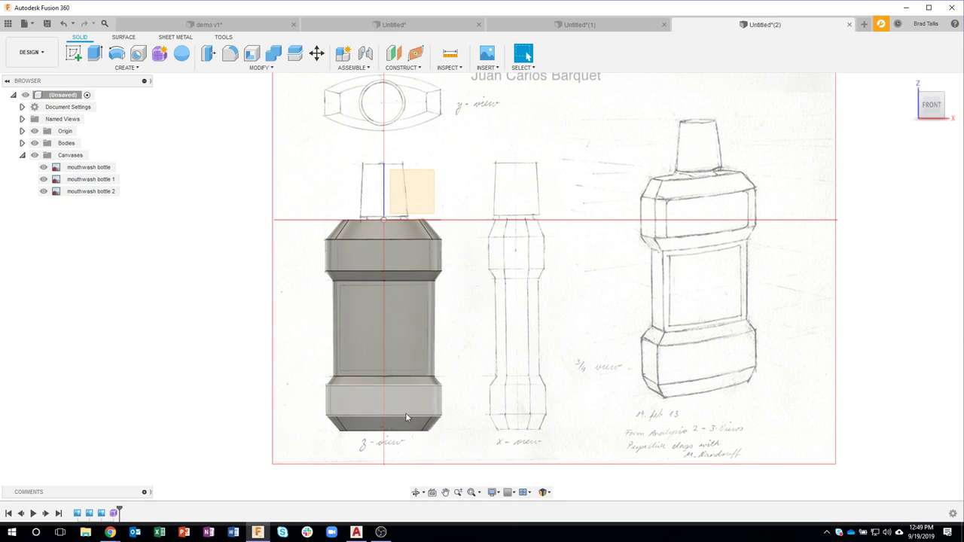
shift+middle_drag(484, 330, 542, 264)
Shell the bottle open through its top face with 0.109 in inside wall thickness
click(35, 156)
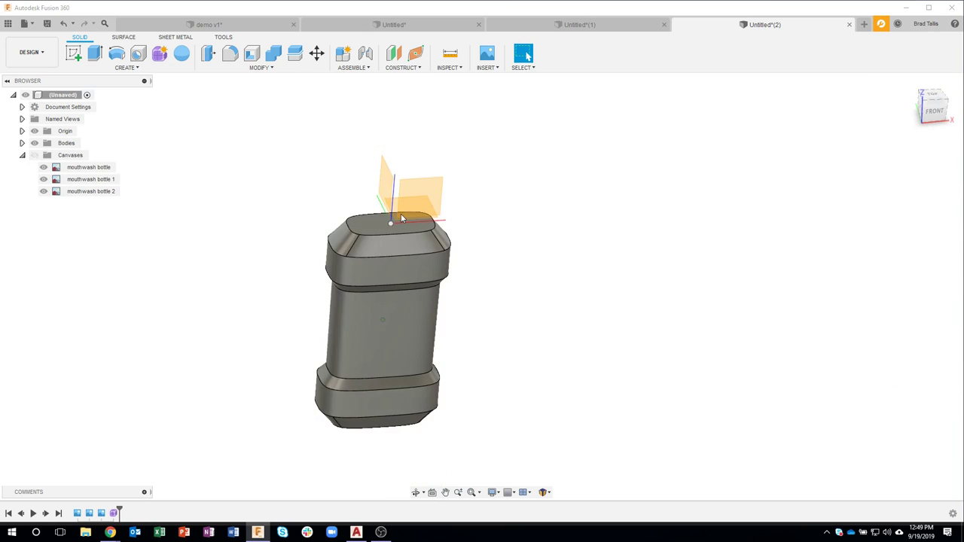
shift+middle_drag(323, 271, 353, 235)
right_click(354, 237)
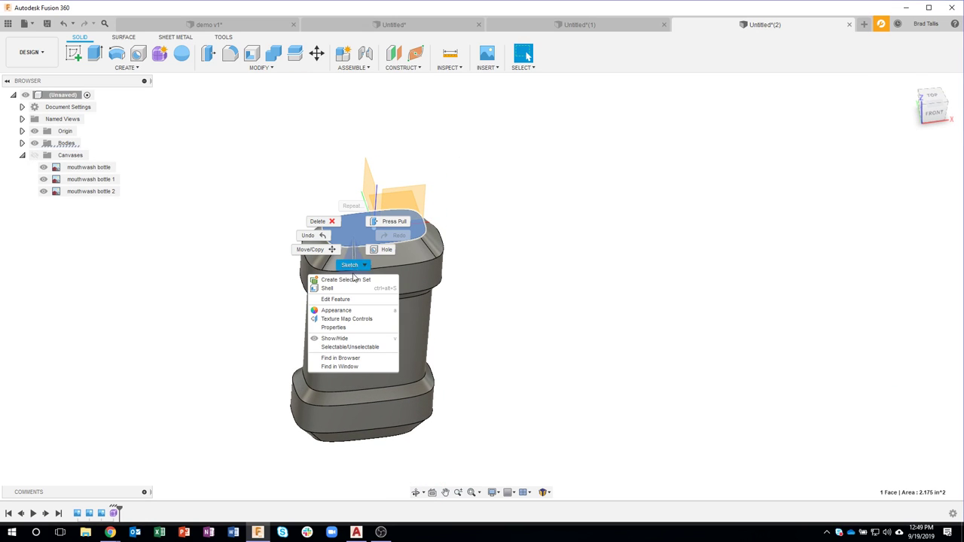
click(354, 288)
shift+middle_drag(363, 271, 324, 252)
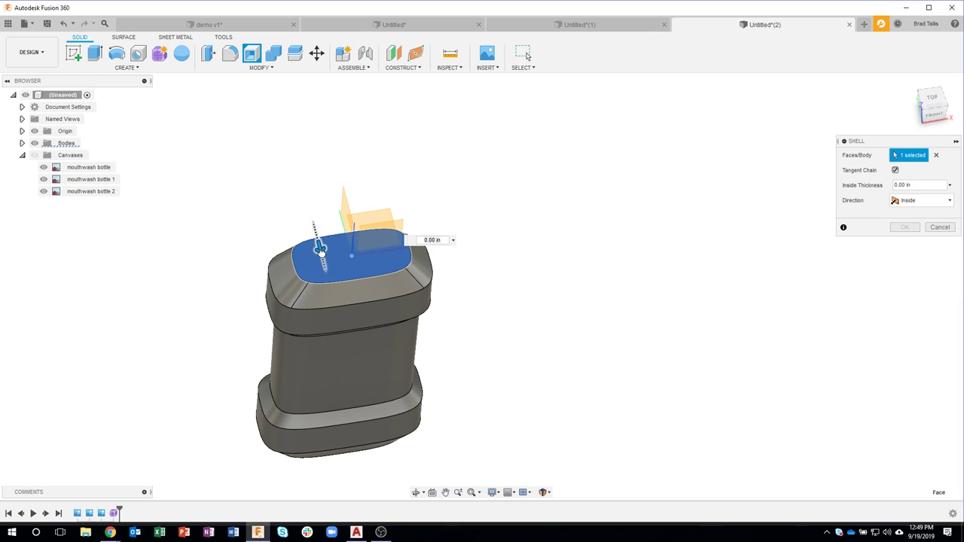
drag(320, 249, 320, 252)
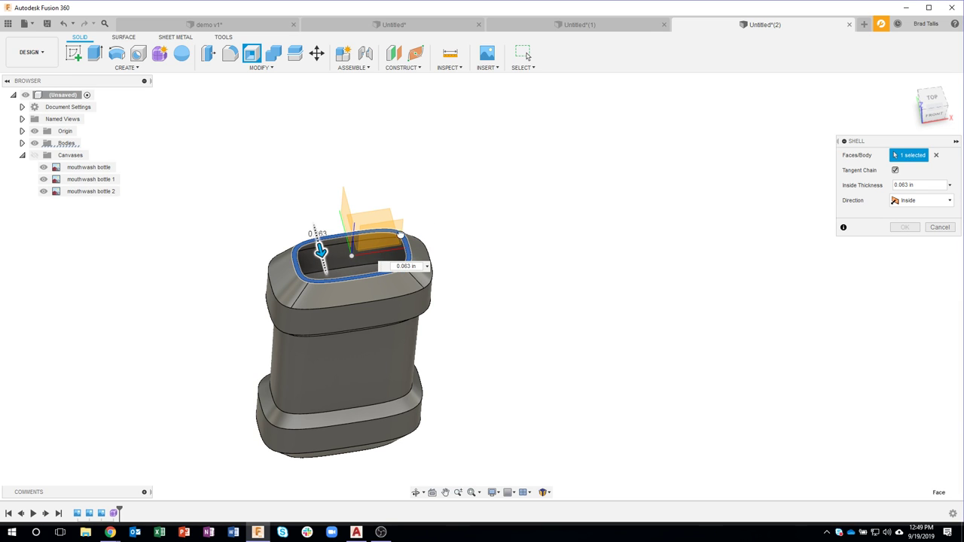
click(903, 228)
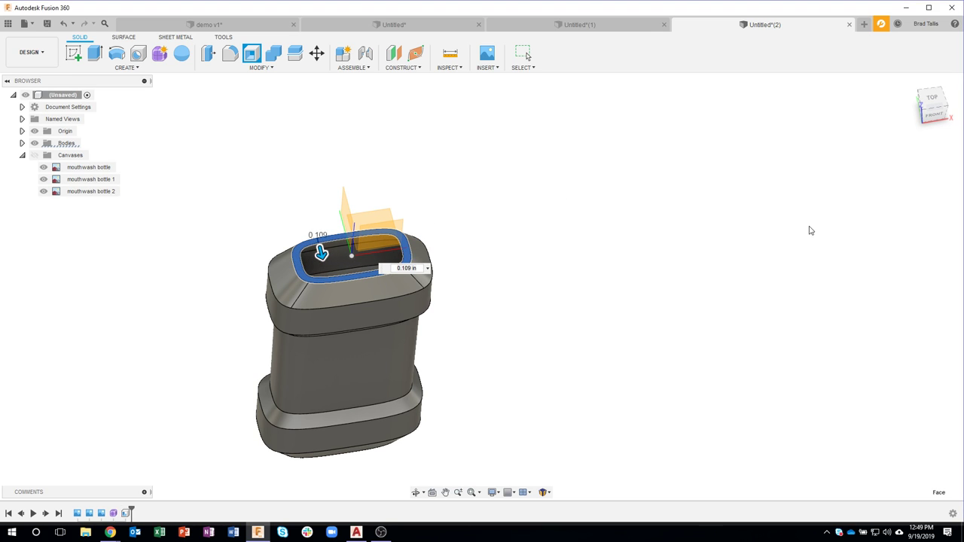